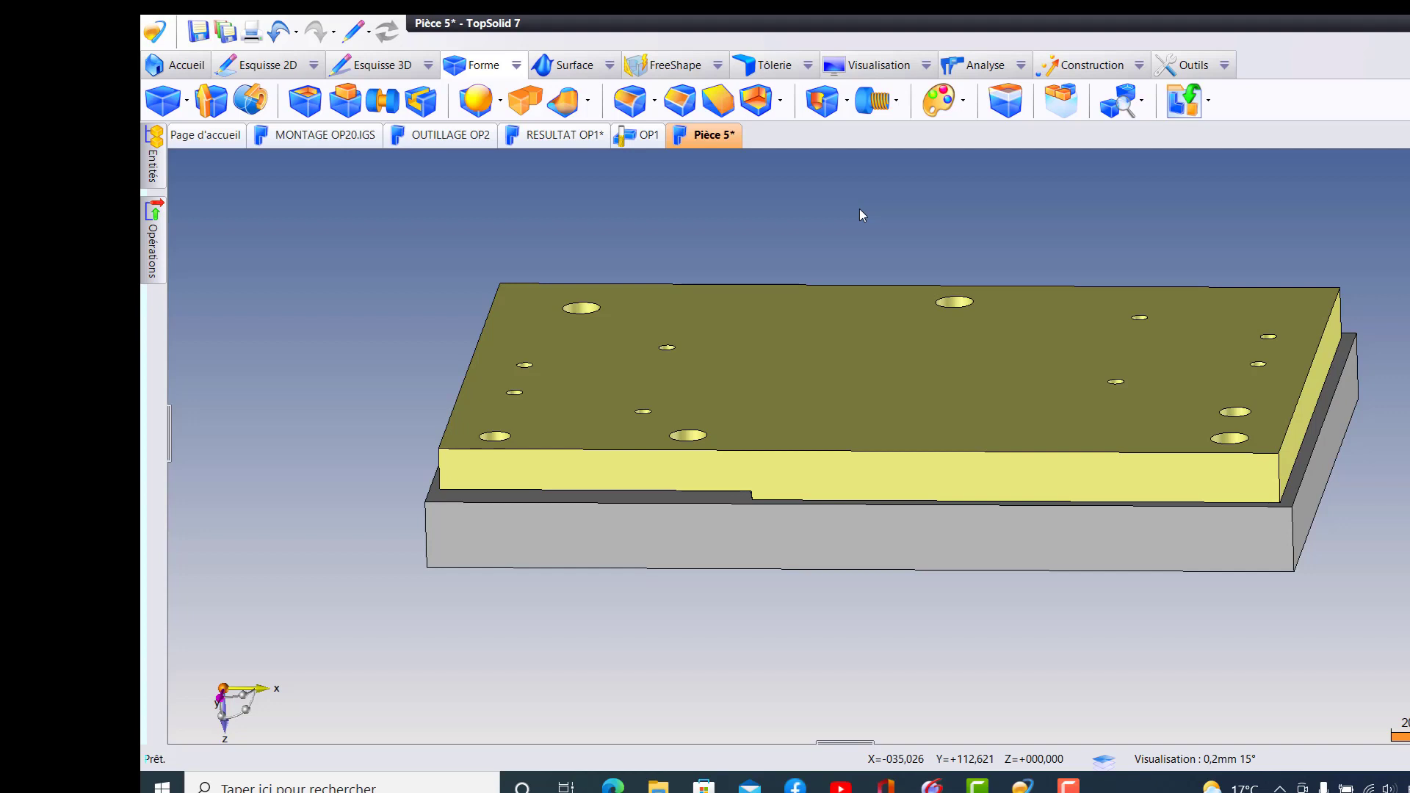
# - Hide Forme 1 in the Pièce 5 document and examine the top and underside of Pièce CN 1
pyautogui.scroll(2, 782, 412)
pyautogui.scroll(-4, 786, 409)
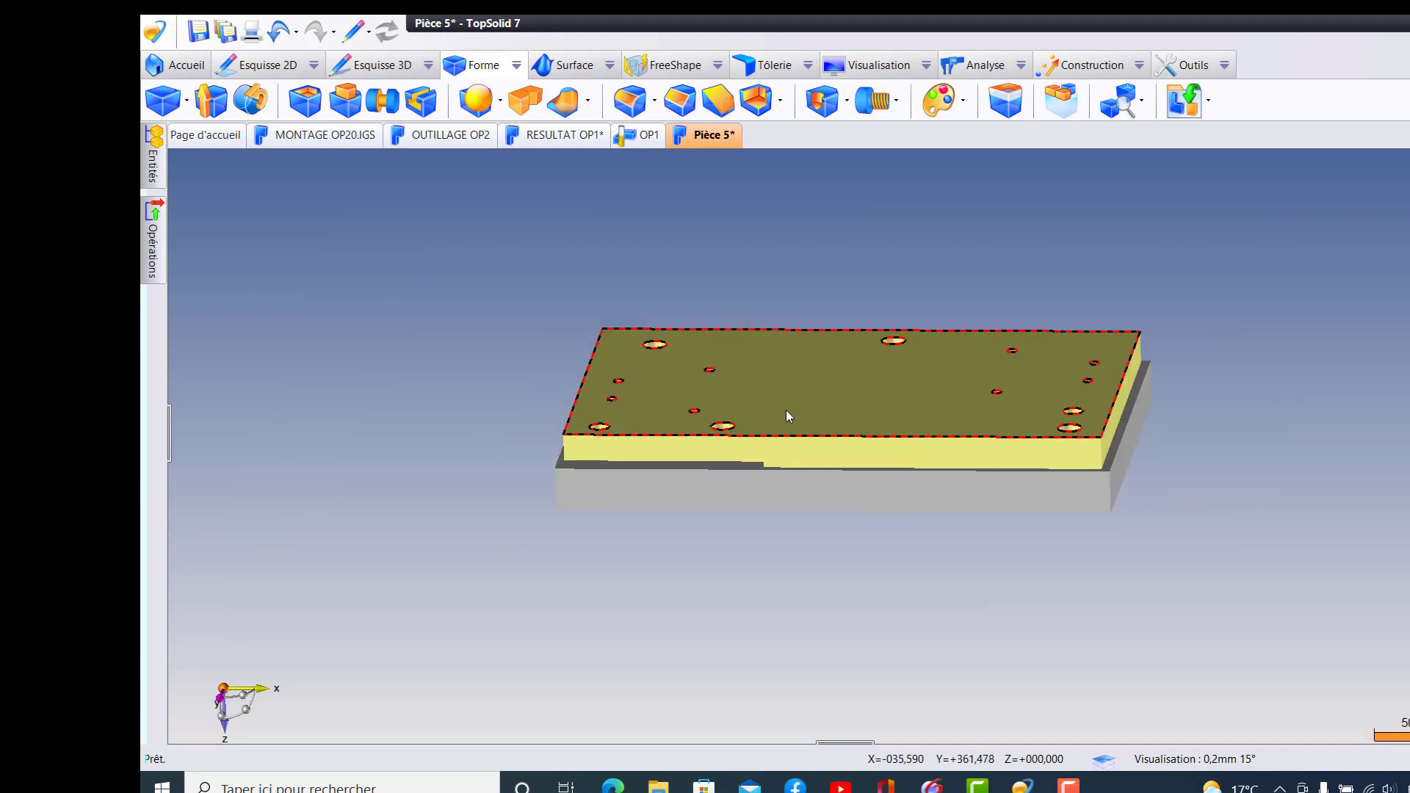
pyautogui.moveTo(835, 395); pyautogui.dragTo(813, 341, button='middle')
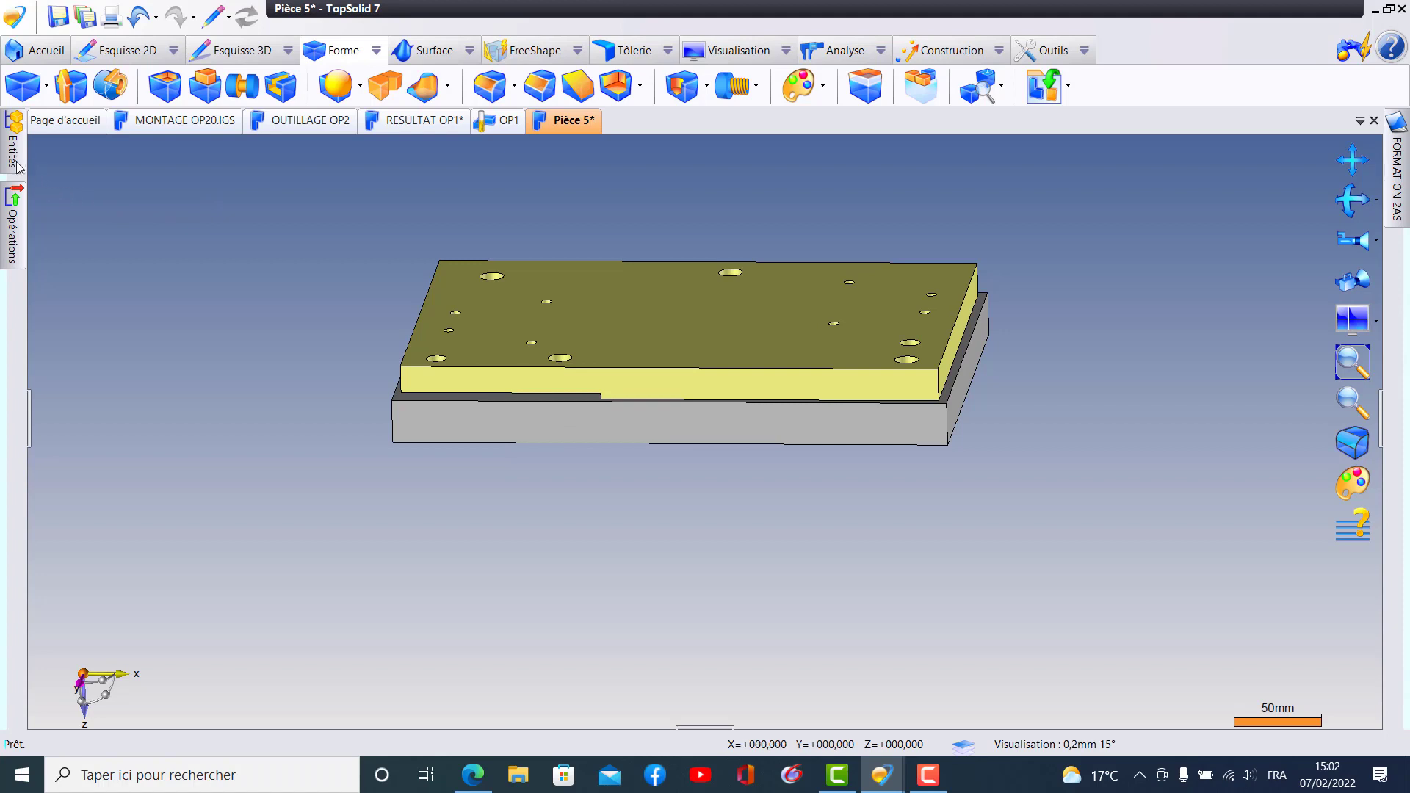
pyautogui.moveTo(18, 168)
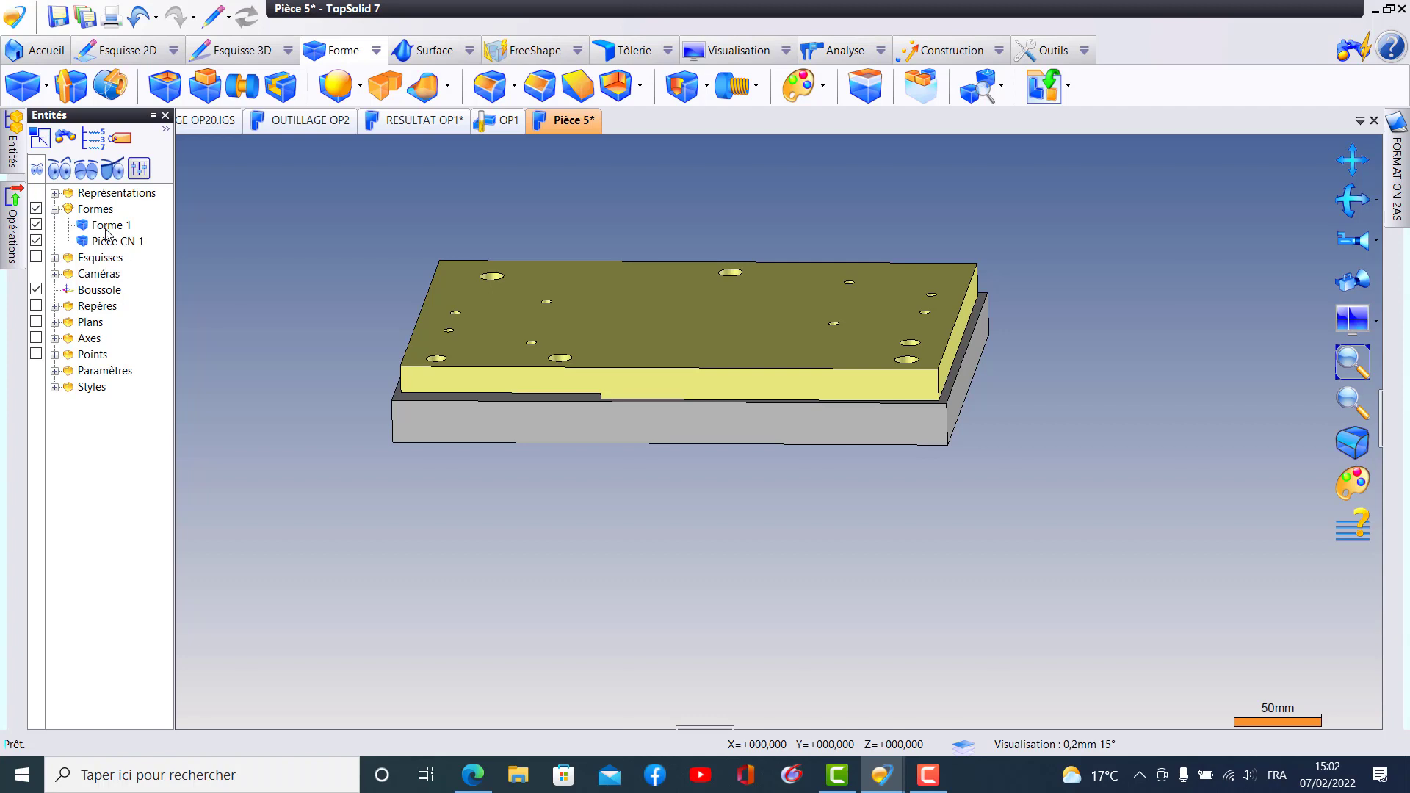
pyautogui.click(36, 226)
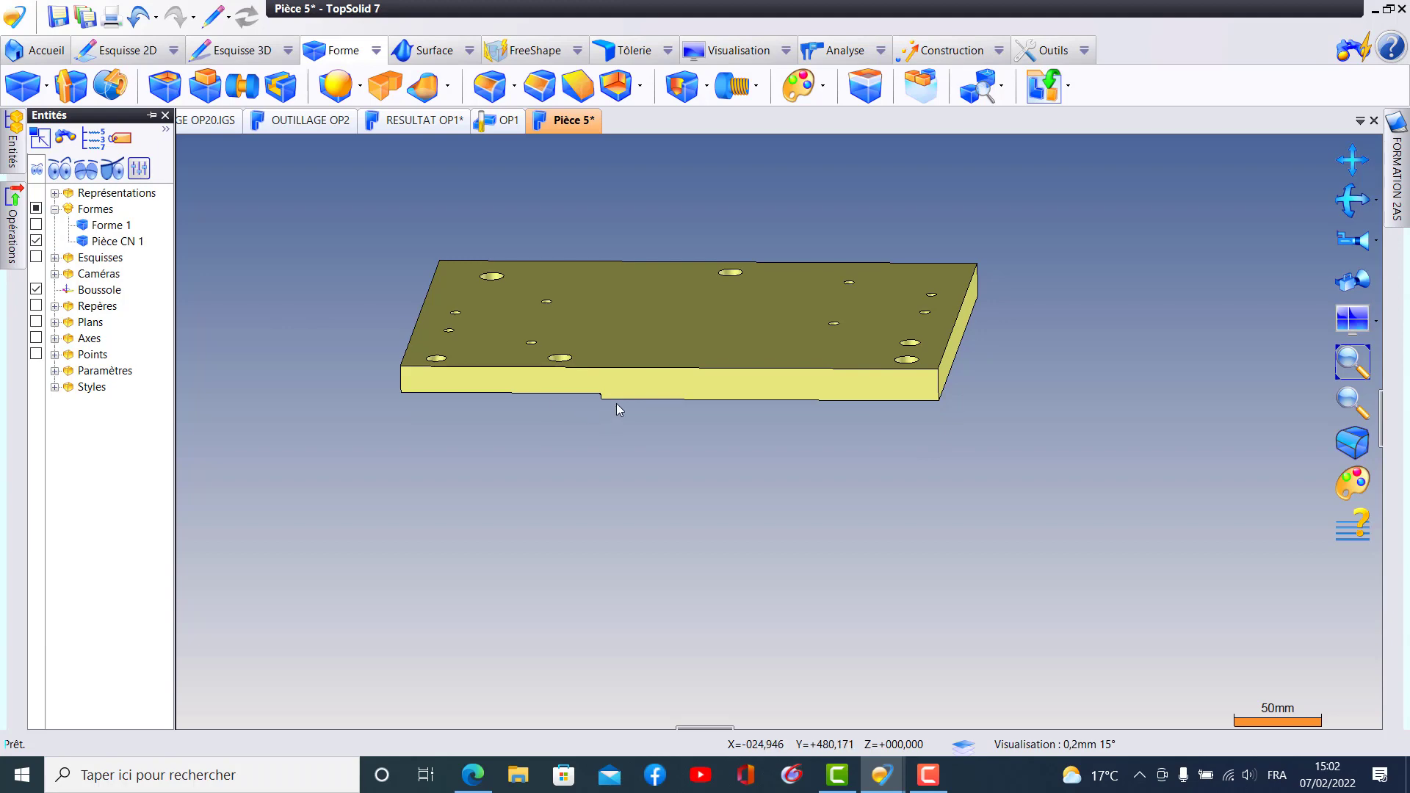
pyautogui.moveTo(615, 403); pyautogui.dragTo(626, 250, button='middle')
pyautogui.moveTo(736, 400); pyautogui.dragTo(730, 447, button='middle')
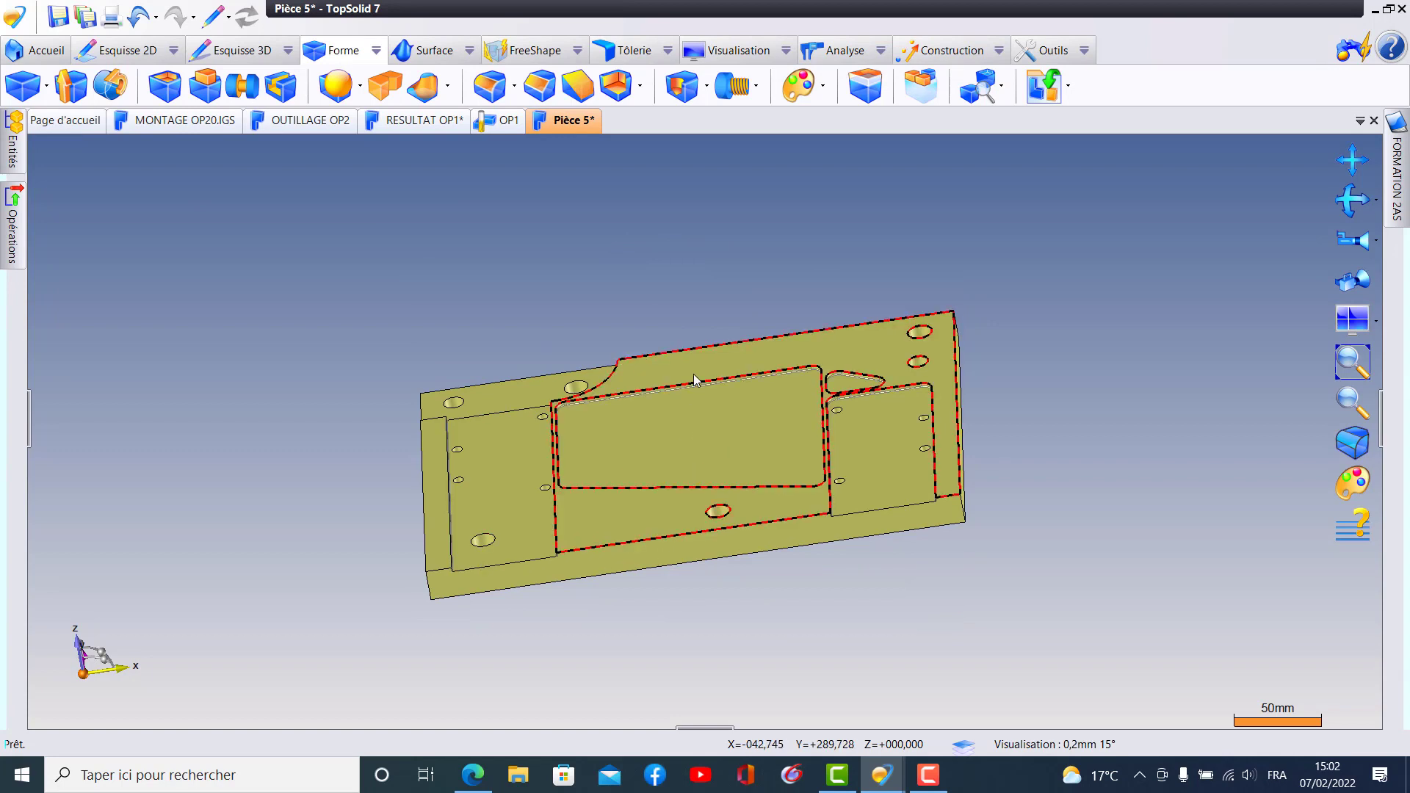
pyautogui.moveTo(693, 373); pyautogui.dragTo(712, 613, button='middle')
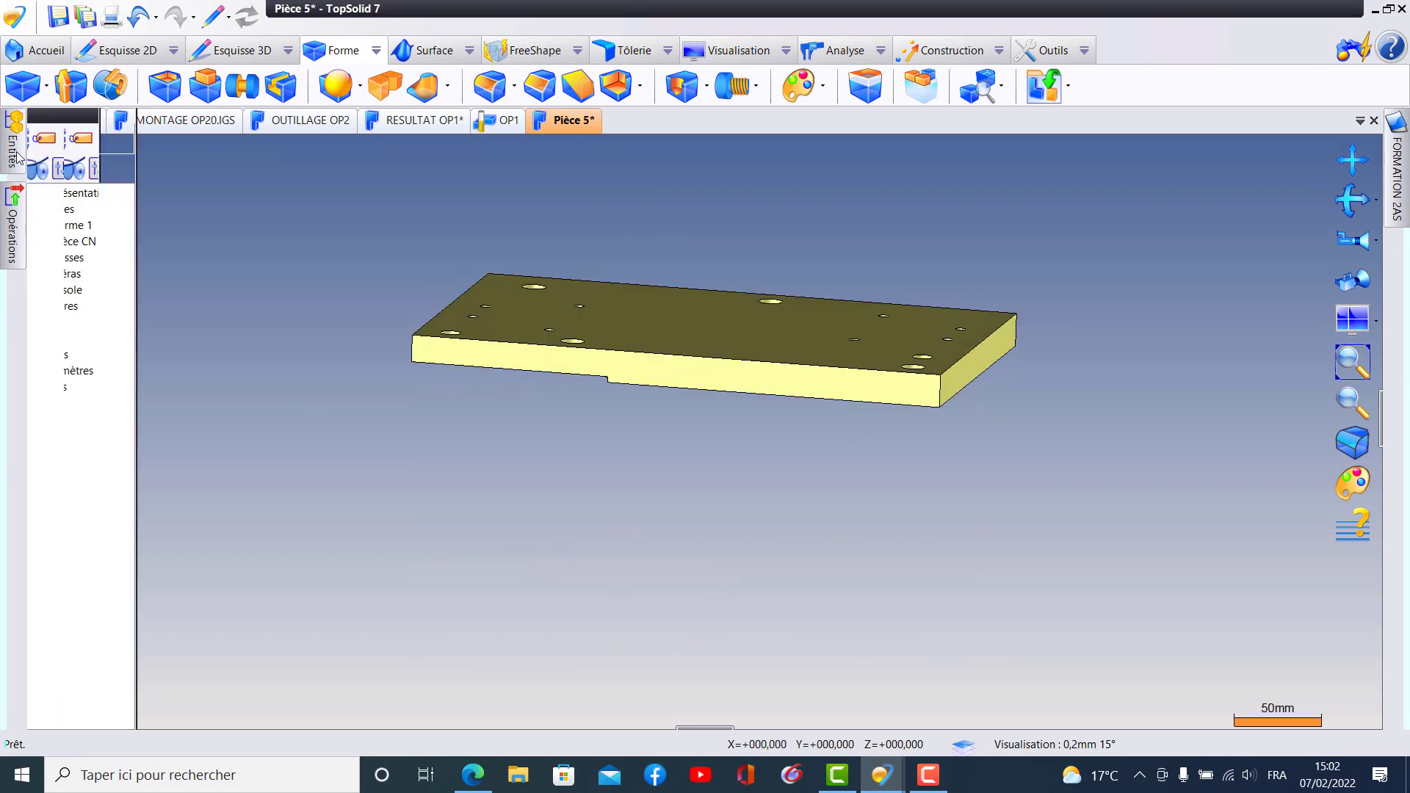
# - Show Forme 1, hide Pièce CN 1, and examine the raised triangular boss and threaded holes on the fixture plate
pyautogui.click(36, 224)
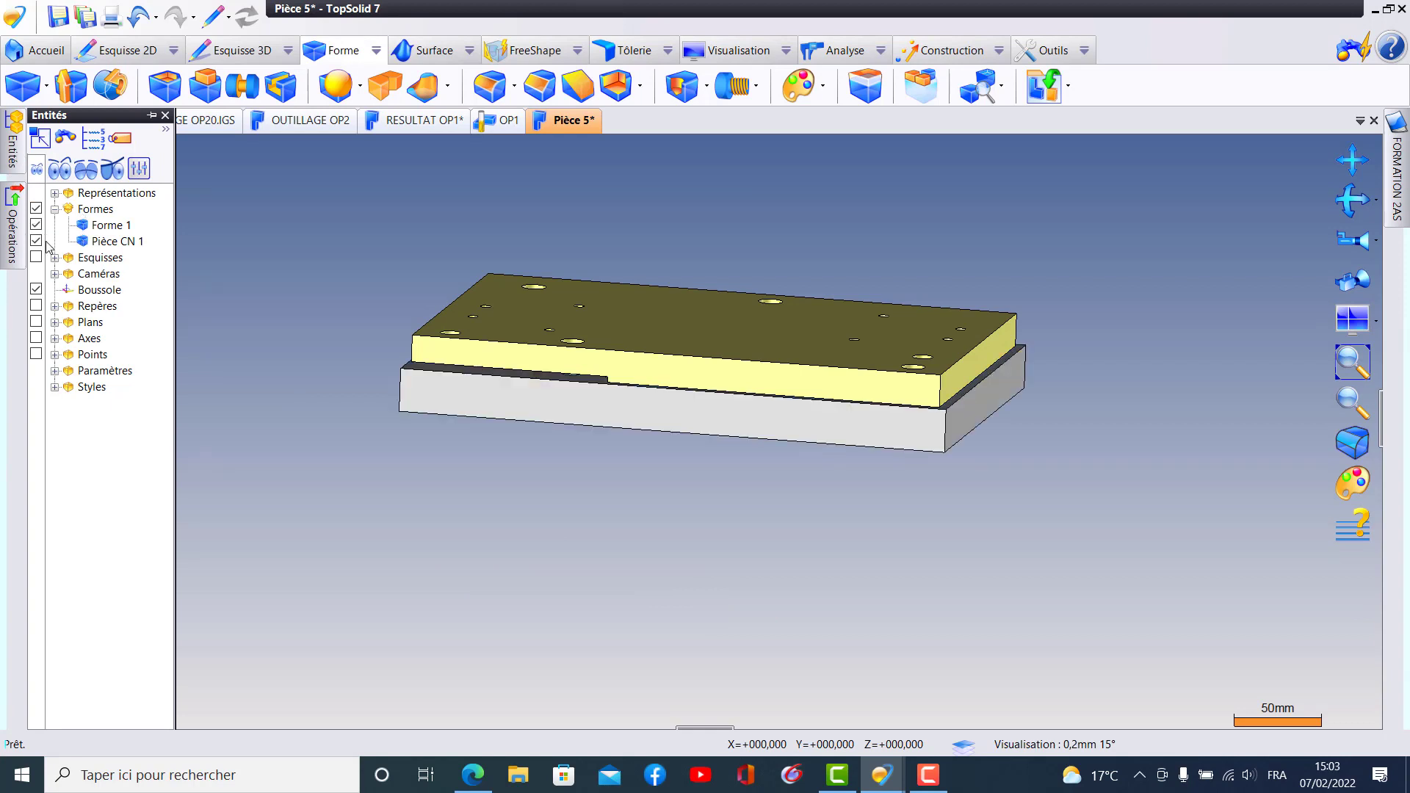
pyautogui.click(36, 241)
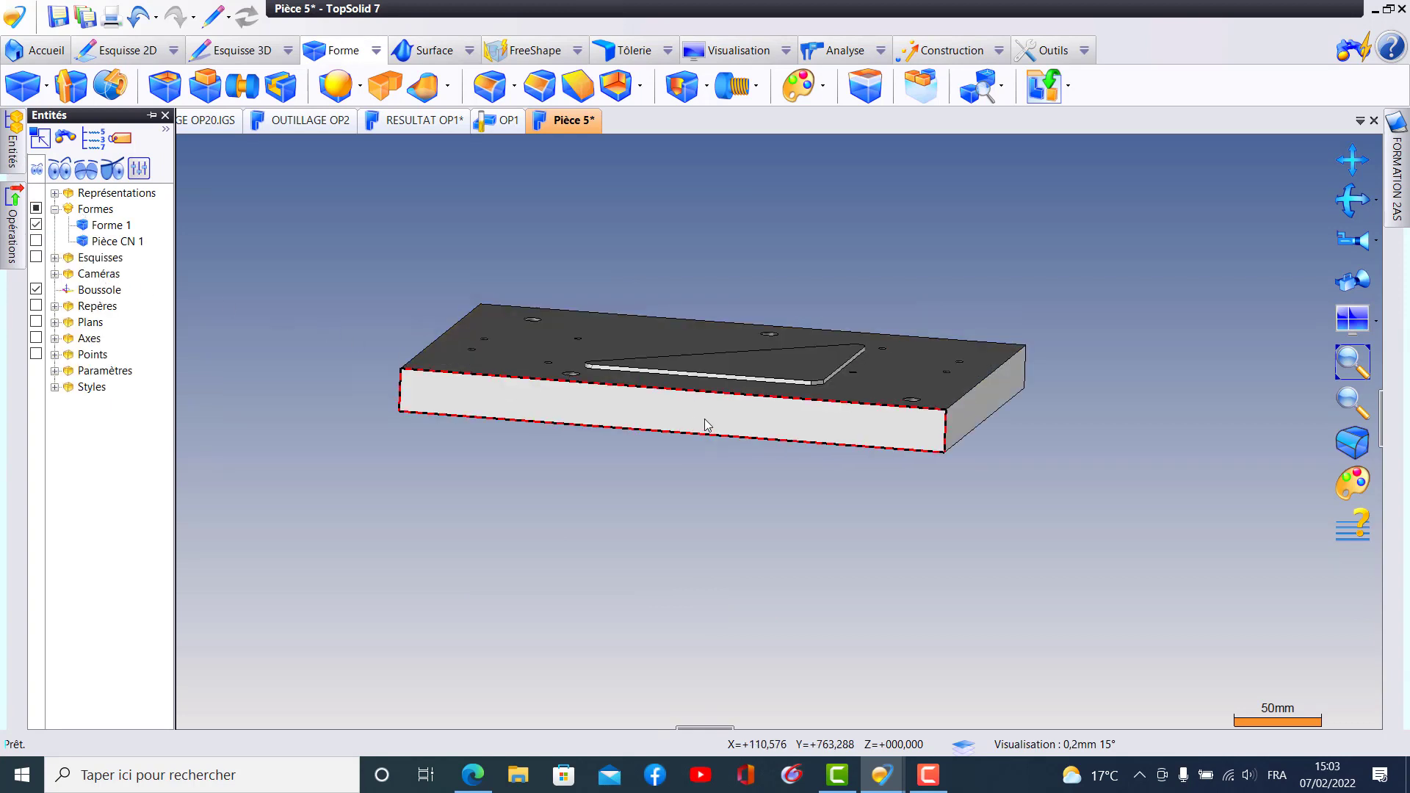
pyautogui.moveTo(704, 418); pyautogui.dragTo(727, 464, button='middle')
pyautogui.scroll(4, 742, 483)
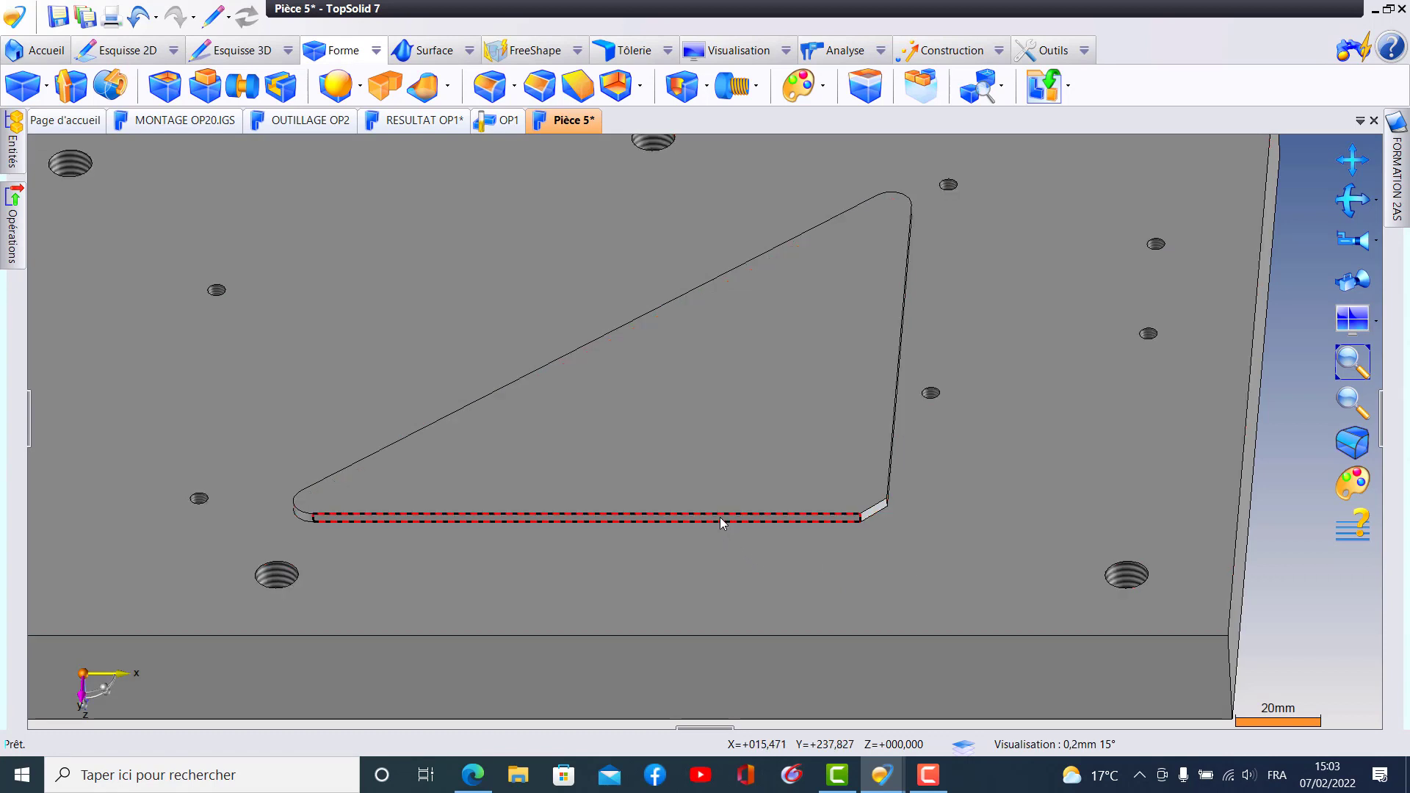
pyautogui.moveTo(879, 443); pyautogui.dragTo(907, 426, button='middle')
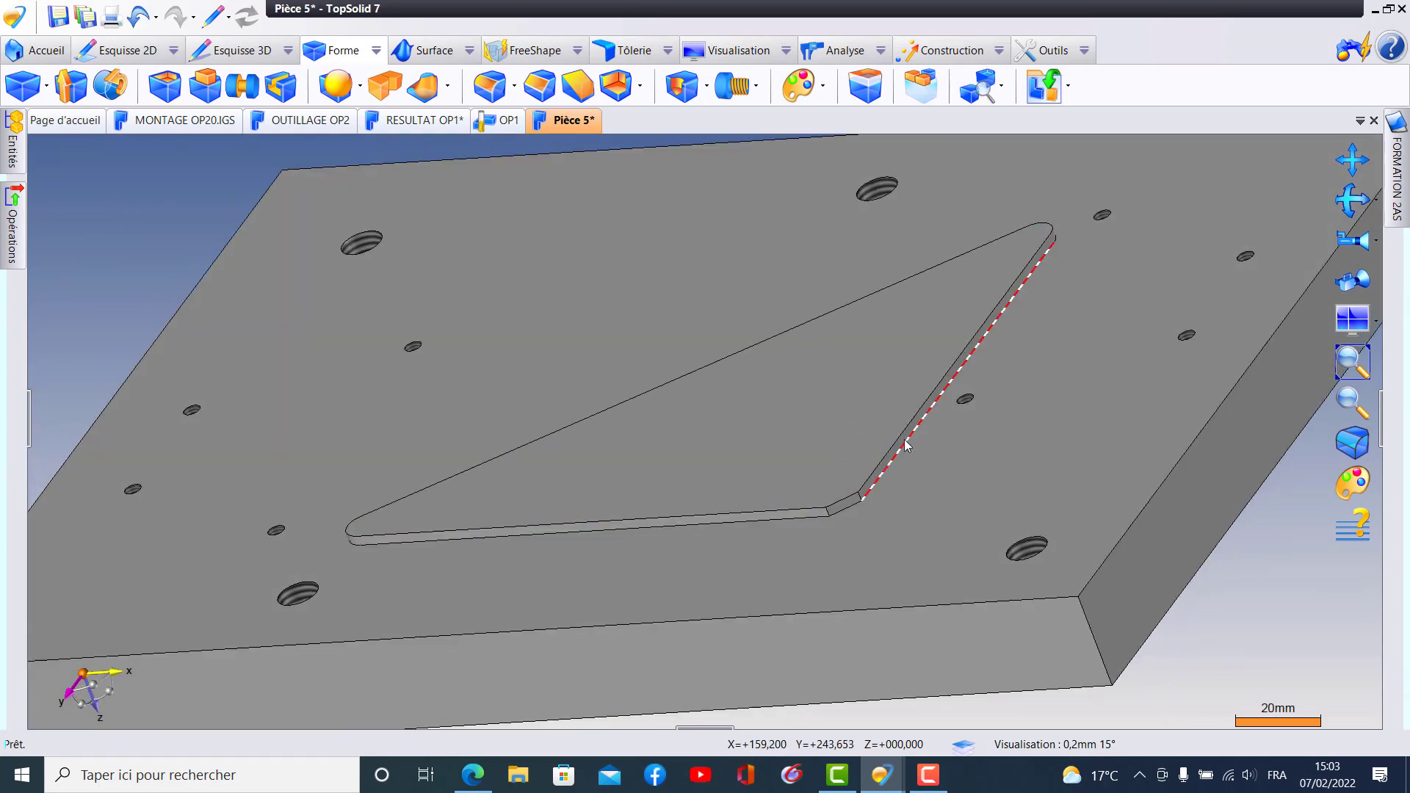
pyautogui.scroll(2, 893, 455)
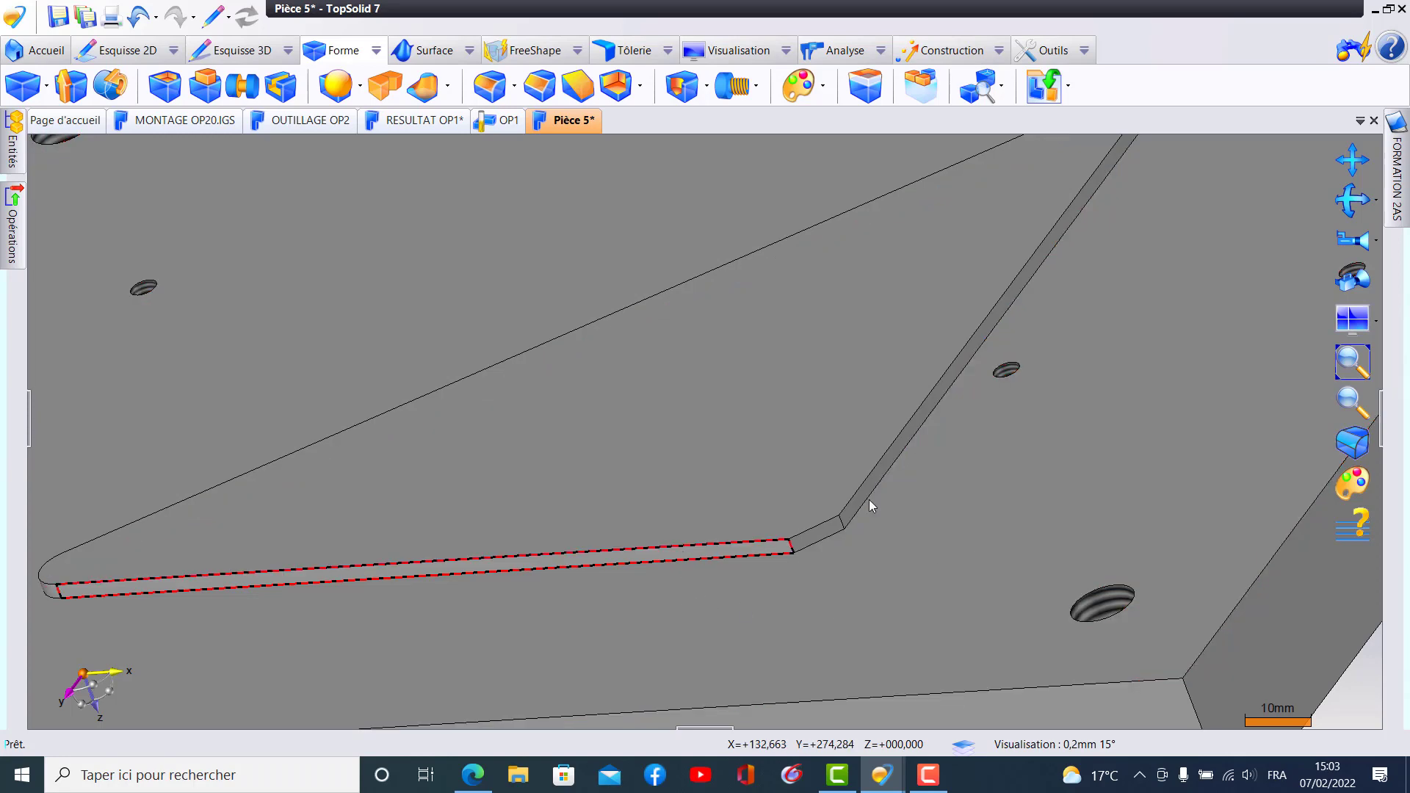
pyautogui.scroll(-5, 903, 484)
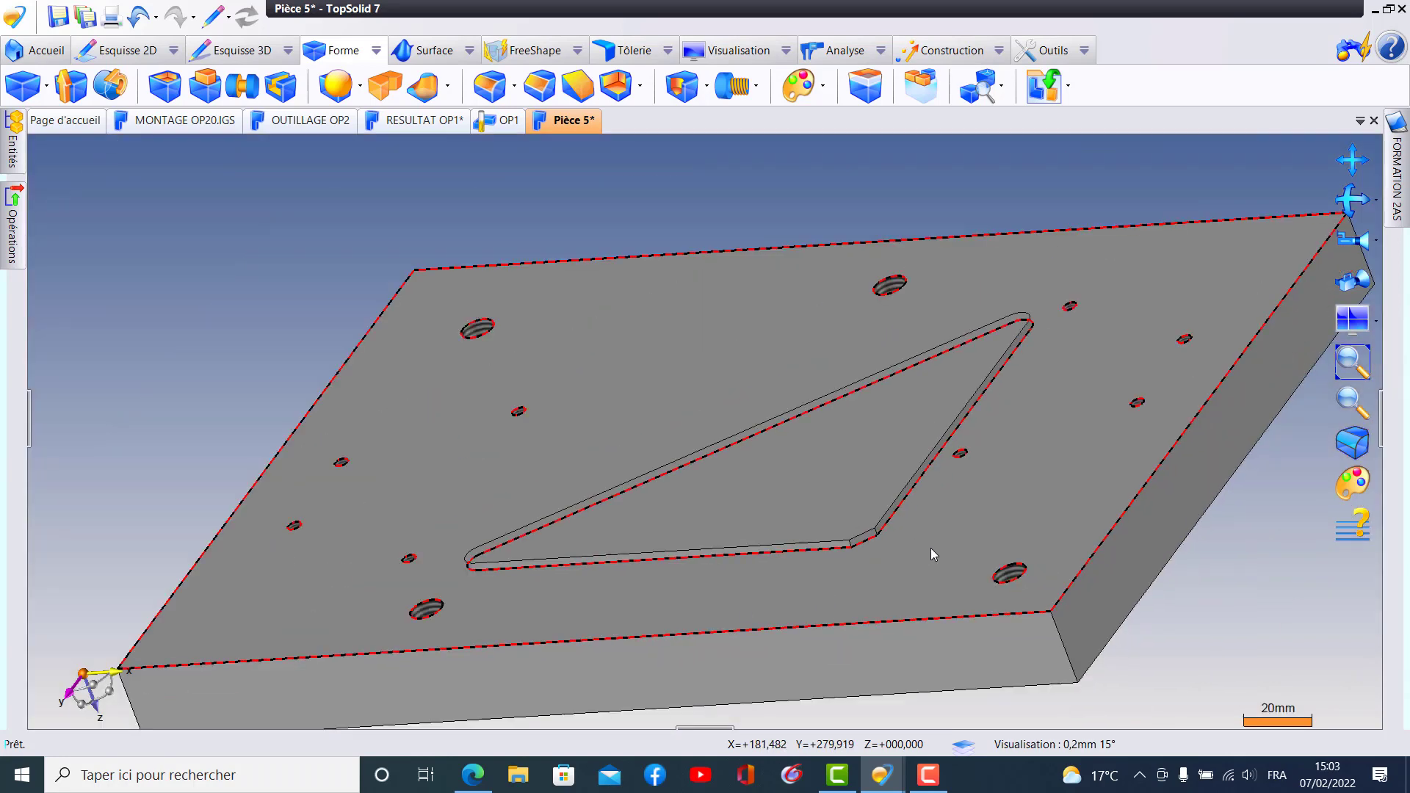
pyautogui.moveTo(948, 549); pyautogui.dragTo(976, 551, button='middle')
pyautogui.moveTo(1045, 421); pyautogui.dragTo(1070, 438, button='middle')
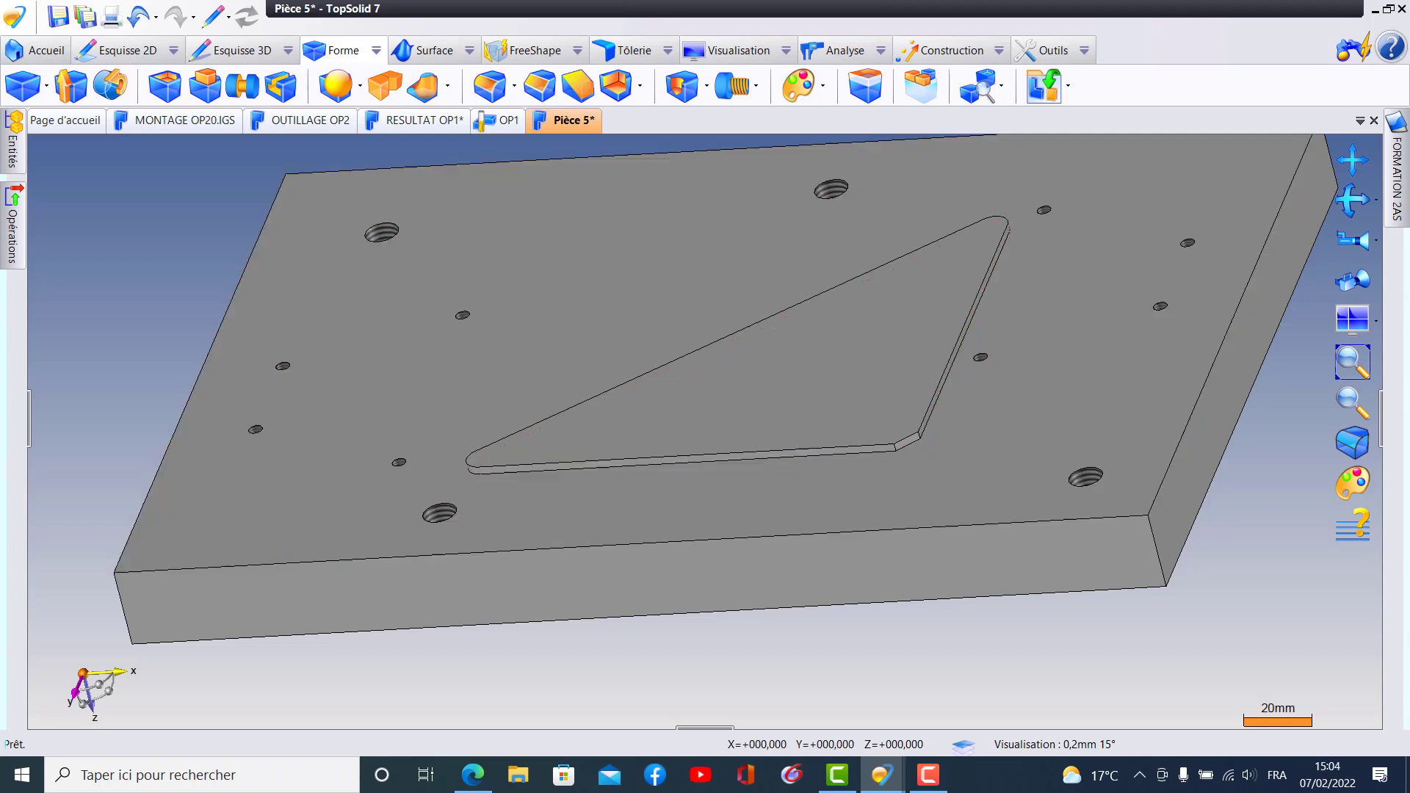
# - Keep the FORMATION 2AS project tree displayed and open the SJVR1-1F1403-01 part from its subfolder in J4
pyautogui.moveTo(1402, 199)
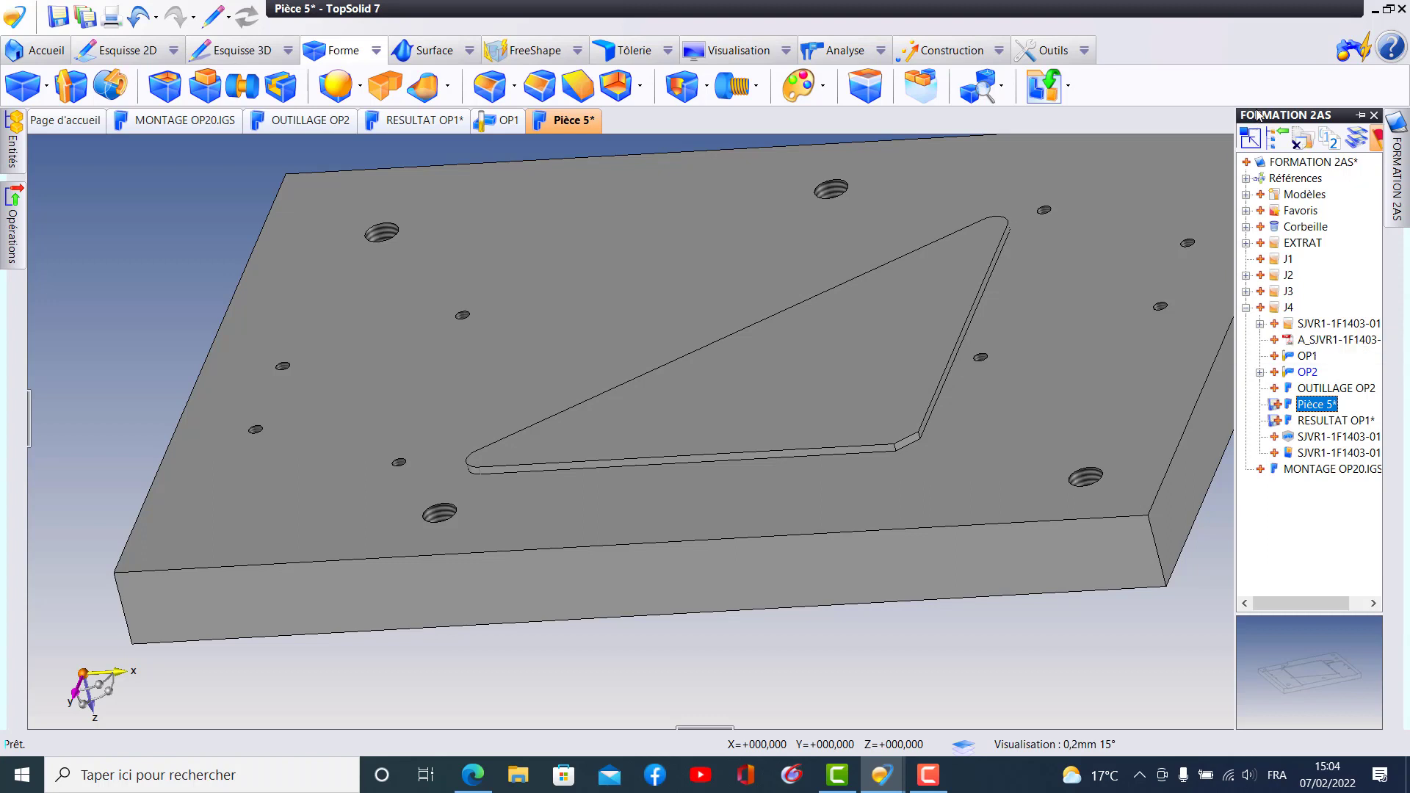
pyautogui.click(1360, 118)
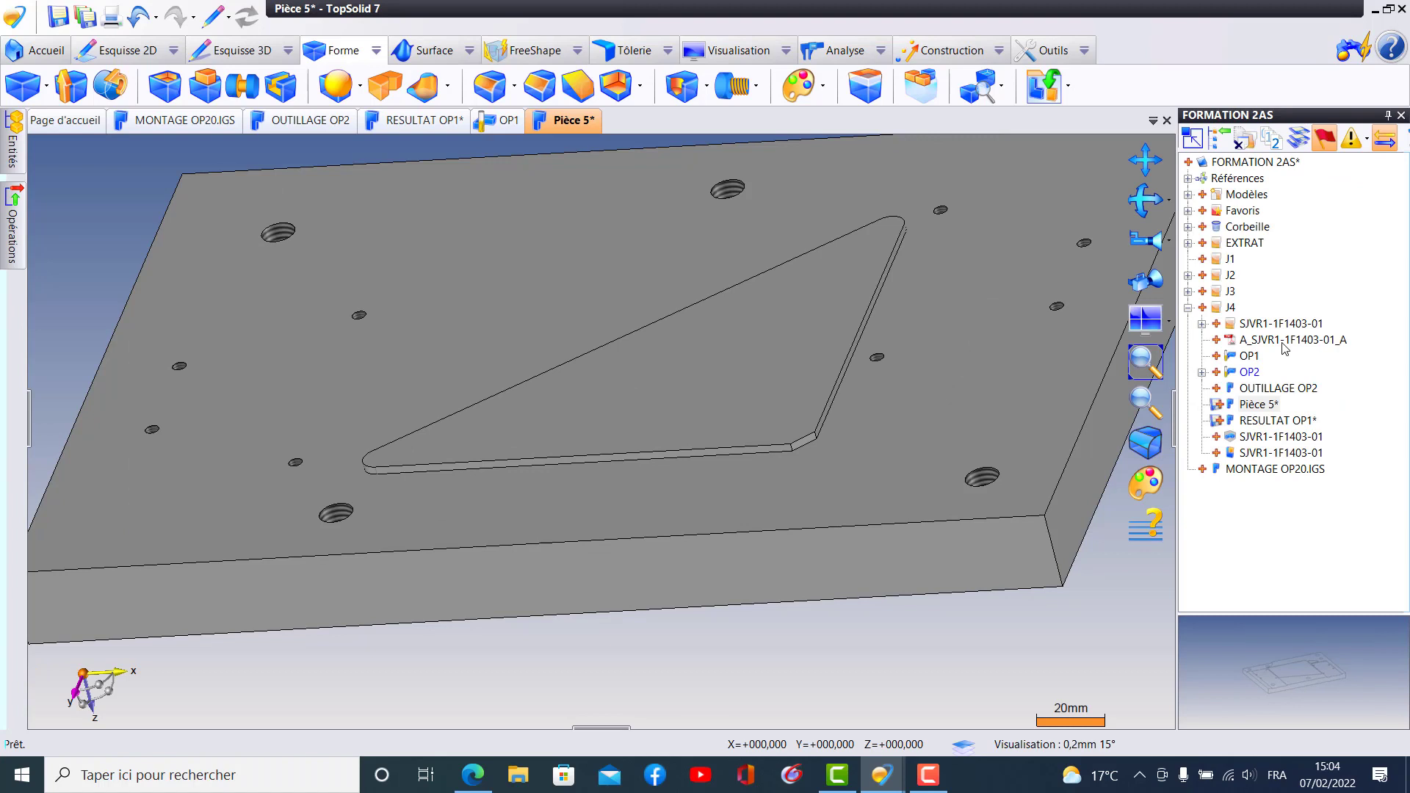
pyautogui.click(1283, 344)
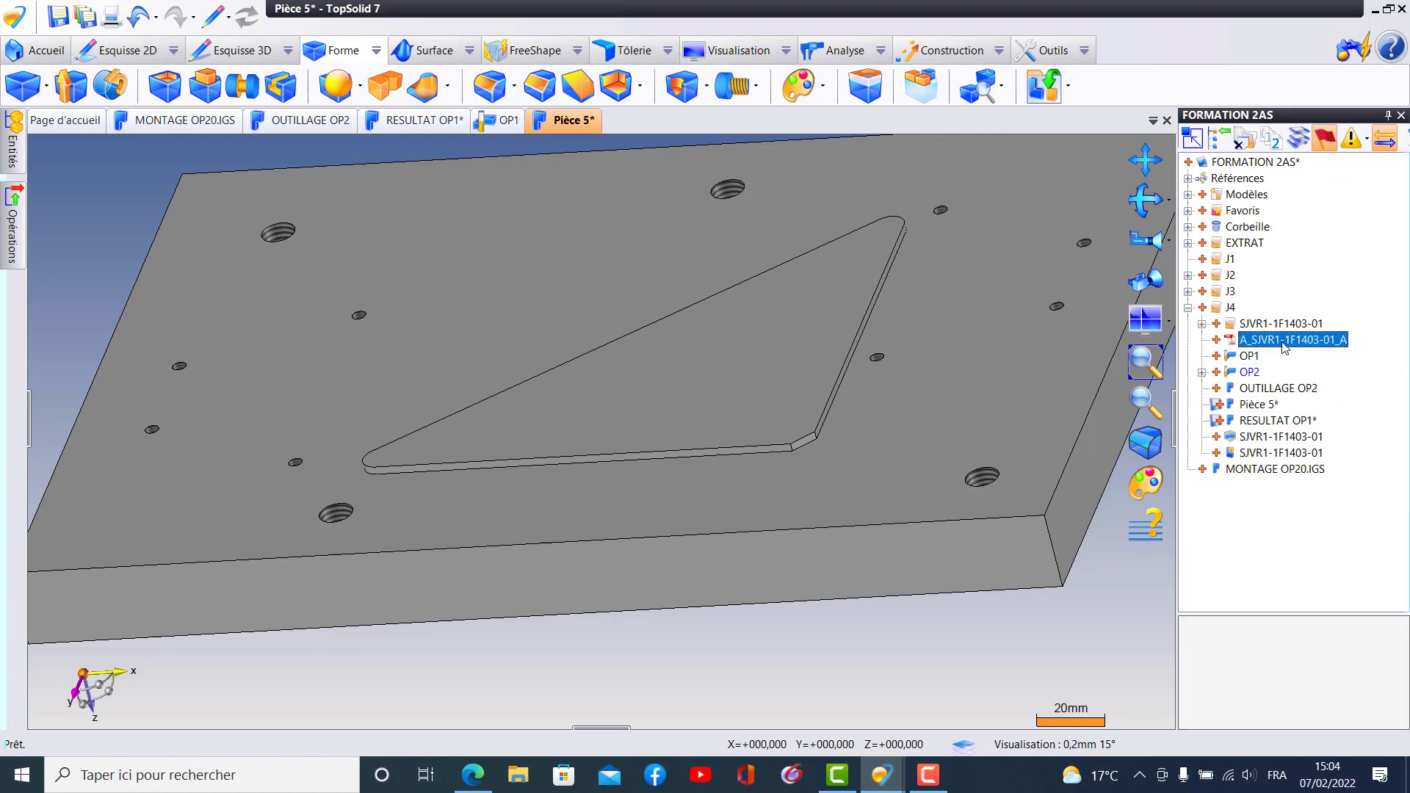
pyautogui.click(1202, 324)
pyautogui.click(1275, 355)
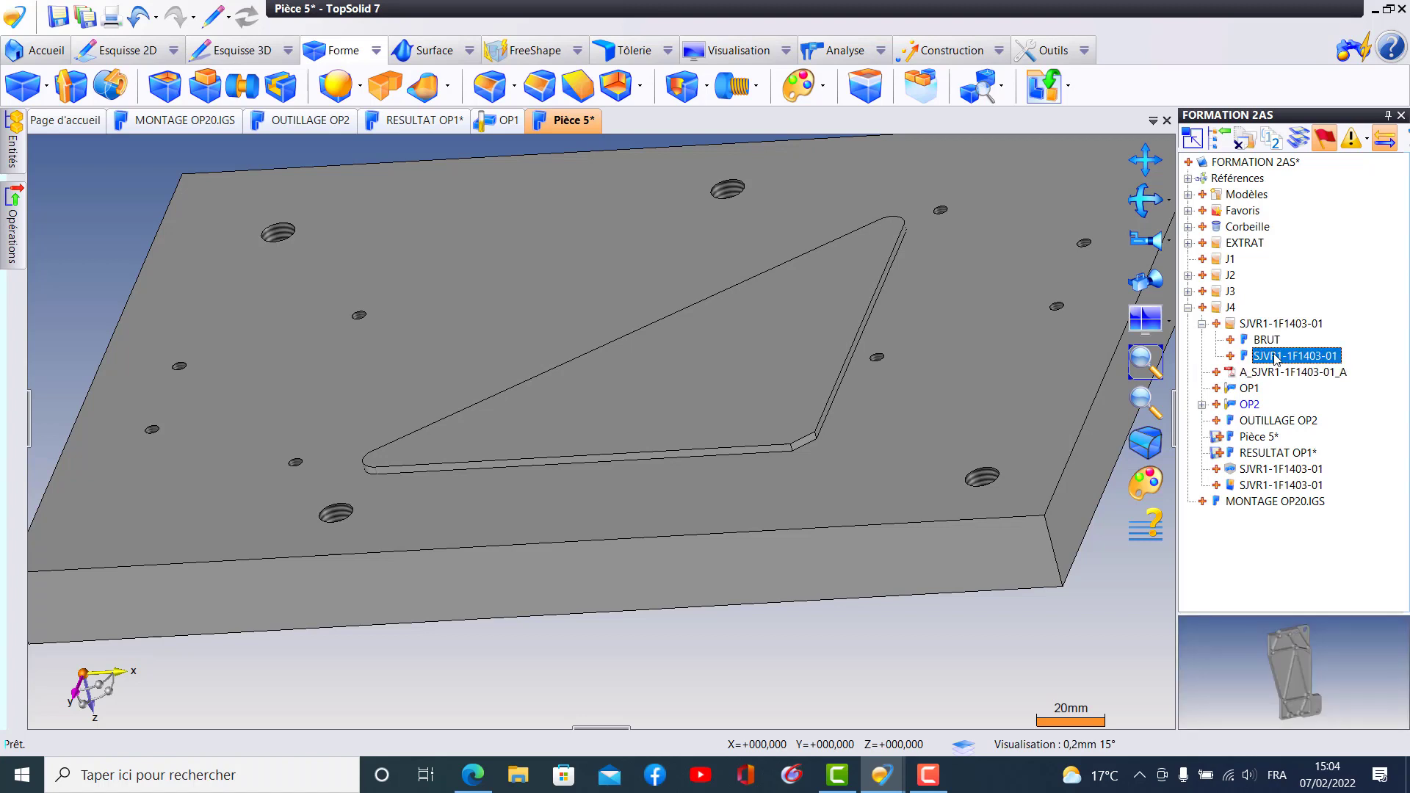
pyautogui.doubleClick(1275, 356)
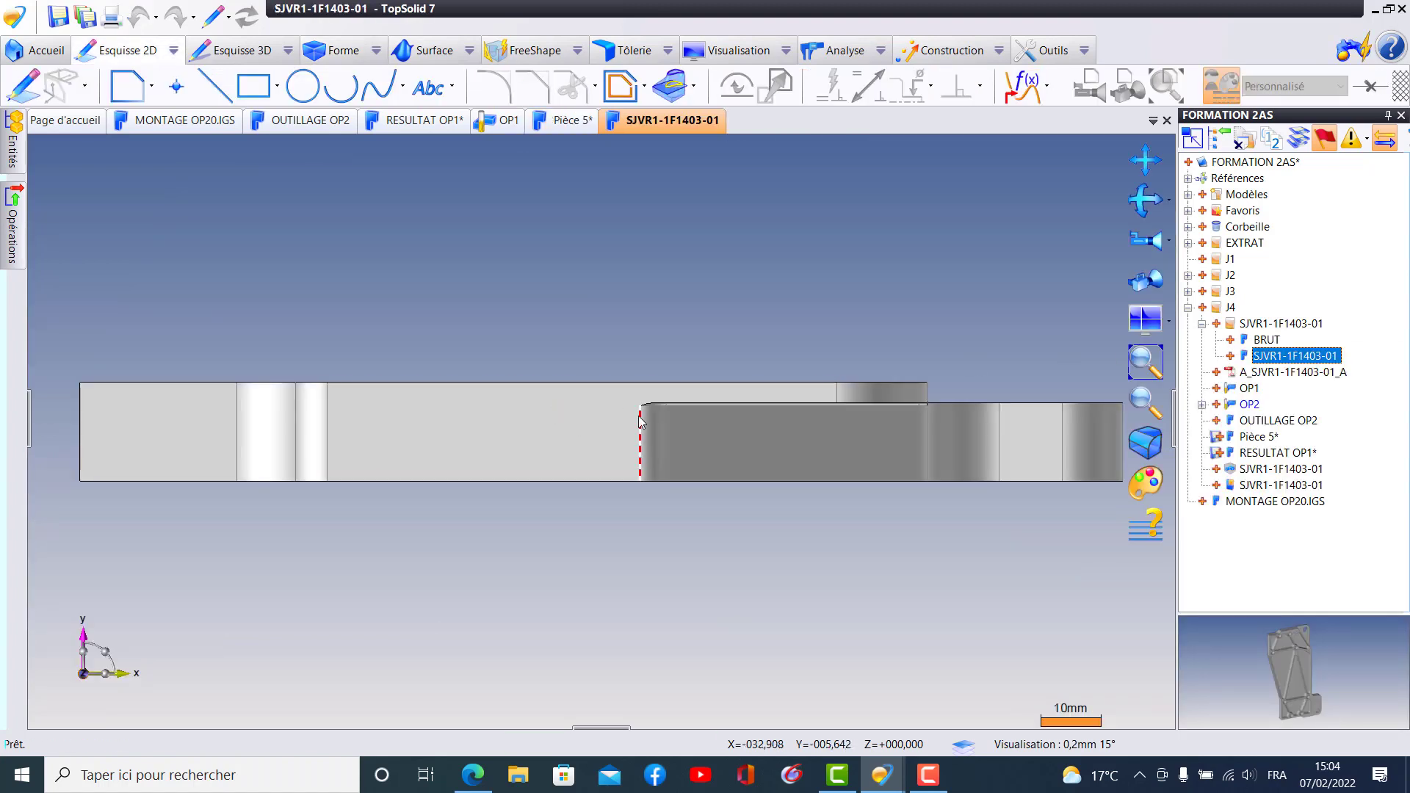
# - Examine the pockets, ribs and holes on both faces of the SJVR1-1F1403-01 part, and close its document
pyautogui.moveTo(663, 433); pyautogui.dragTo(799, 534, button='middle')
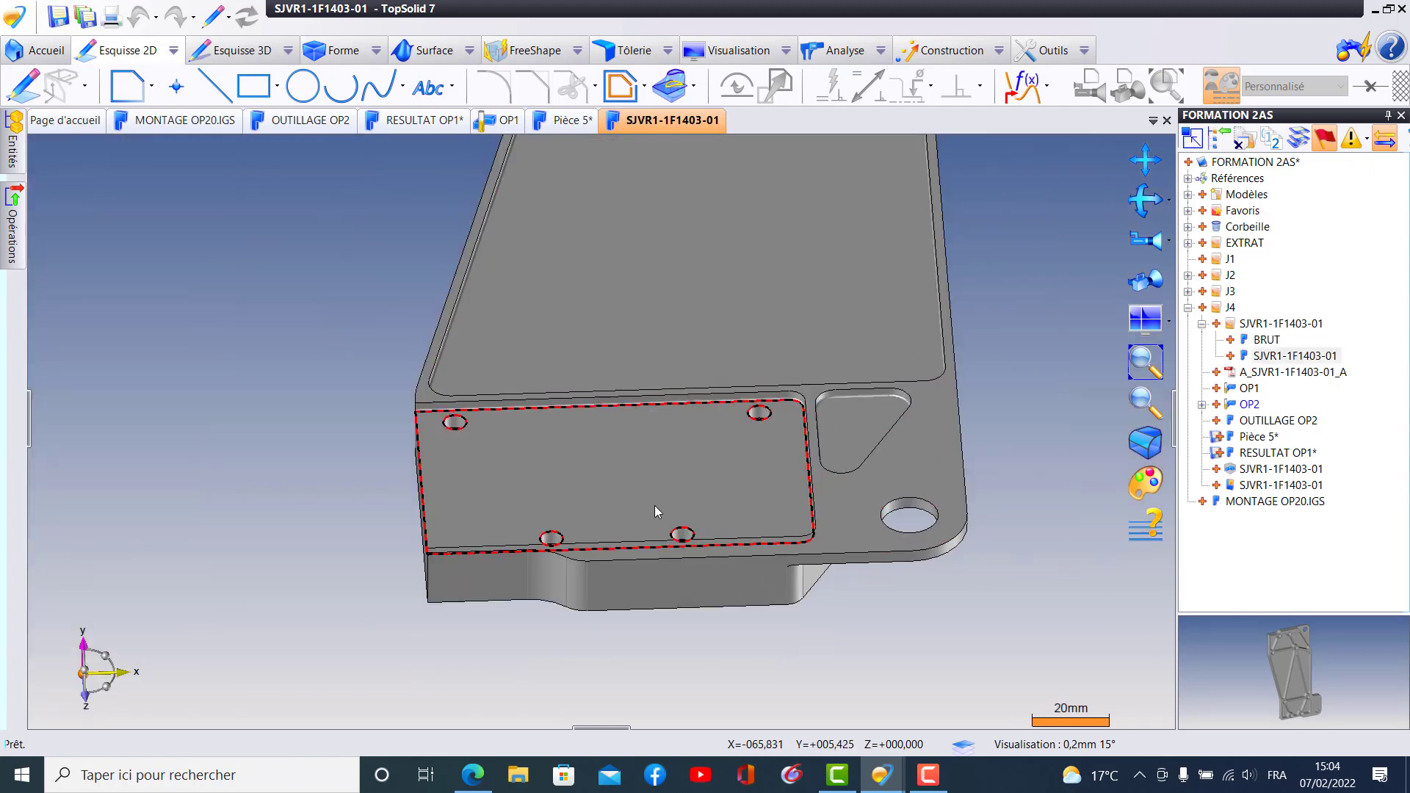
pyautogui.moveTo(674, 501); pyautogui.dragTo(841, 514, button='middle')
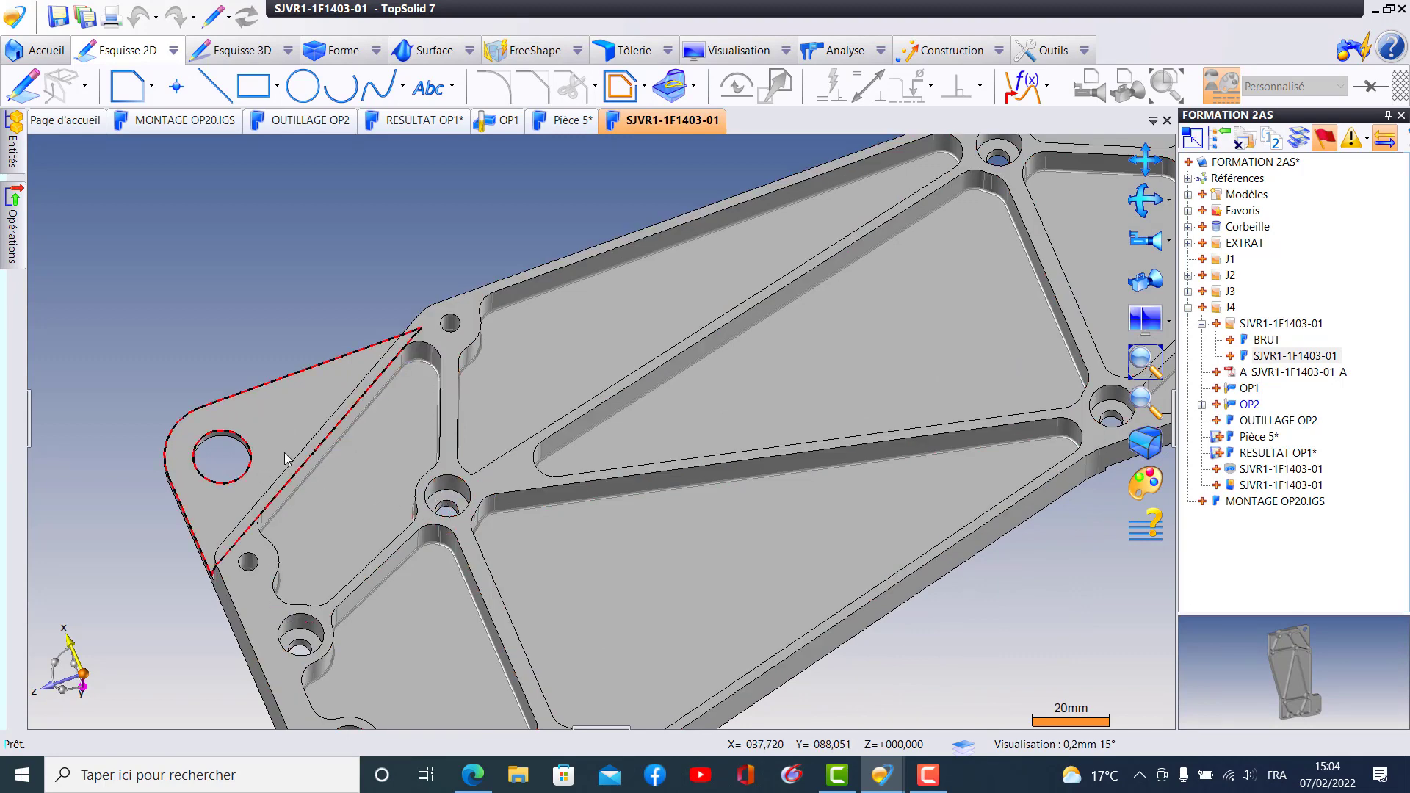
pyautogui.moveTo(286, 459)
pyautogui.mouseDown(button='middle')
pyautogui.moveTo(337, 456)
pyautogui.moveTo(290, 439)
pyautogui.mouseUp(button='middle')
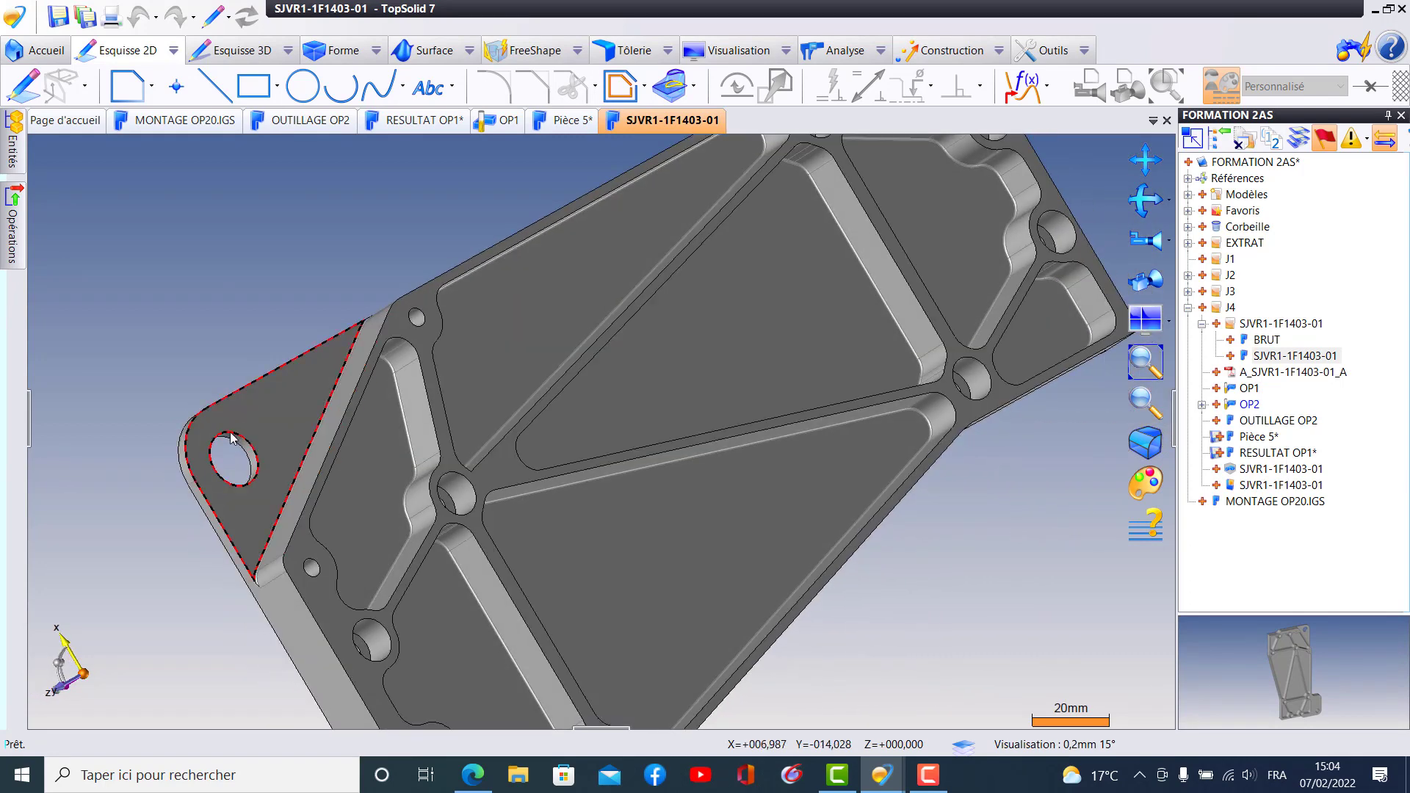
pyautogui.moveTo(465, 523); pyautogui.dragTo(434, 438, button='middle')
pyautogui.moveTo(615, 550); pyautogui.dragTo(530, 531, button='middle')
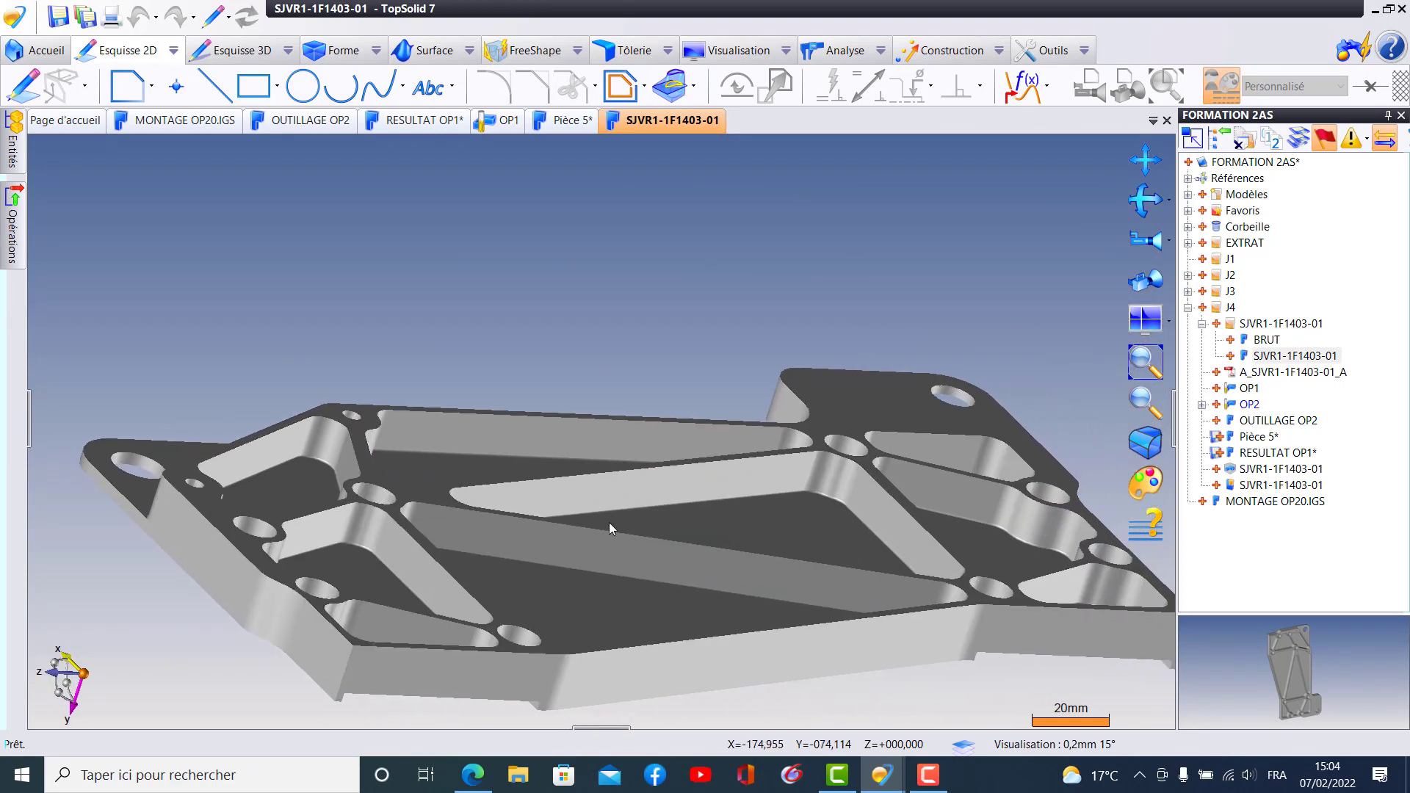
pyautogui.scroll(2, 869, 653)
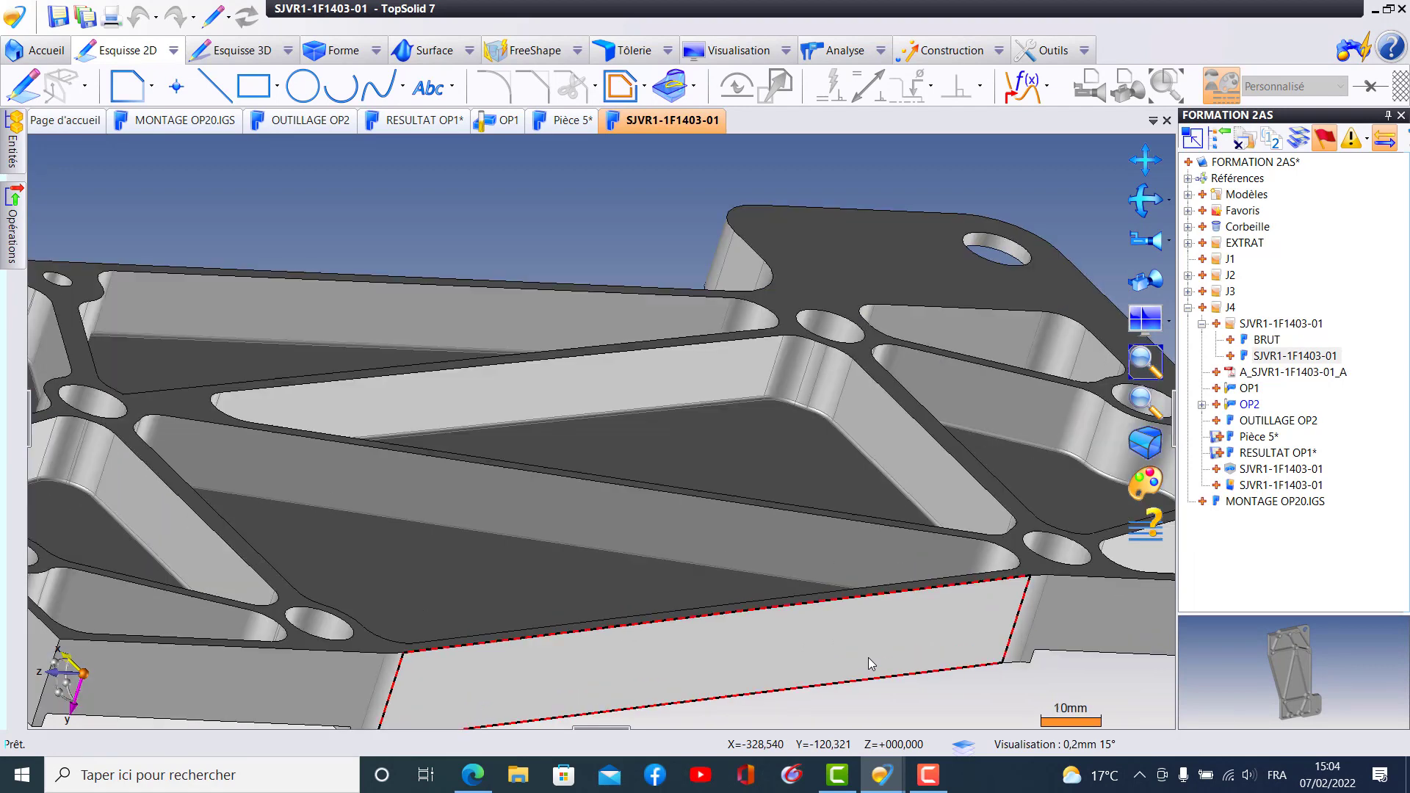
pyautogui.scroll(-2, 868, 658)
pyautogui.scroll(1, 868, 656)
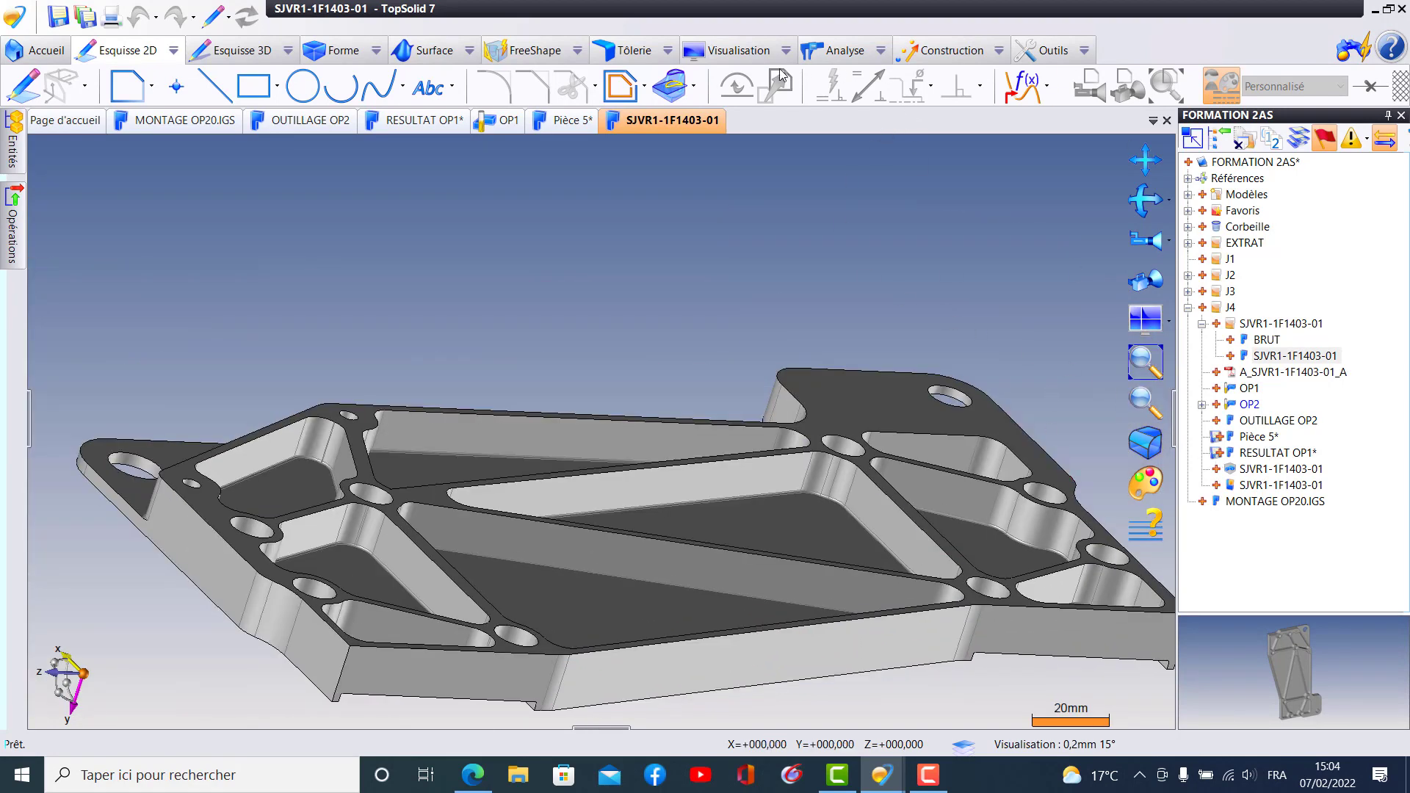
pyautogui.click(1166, 121)
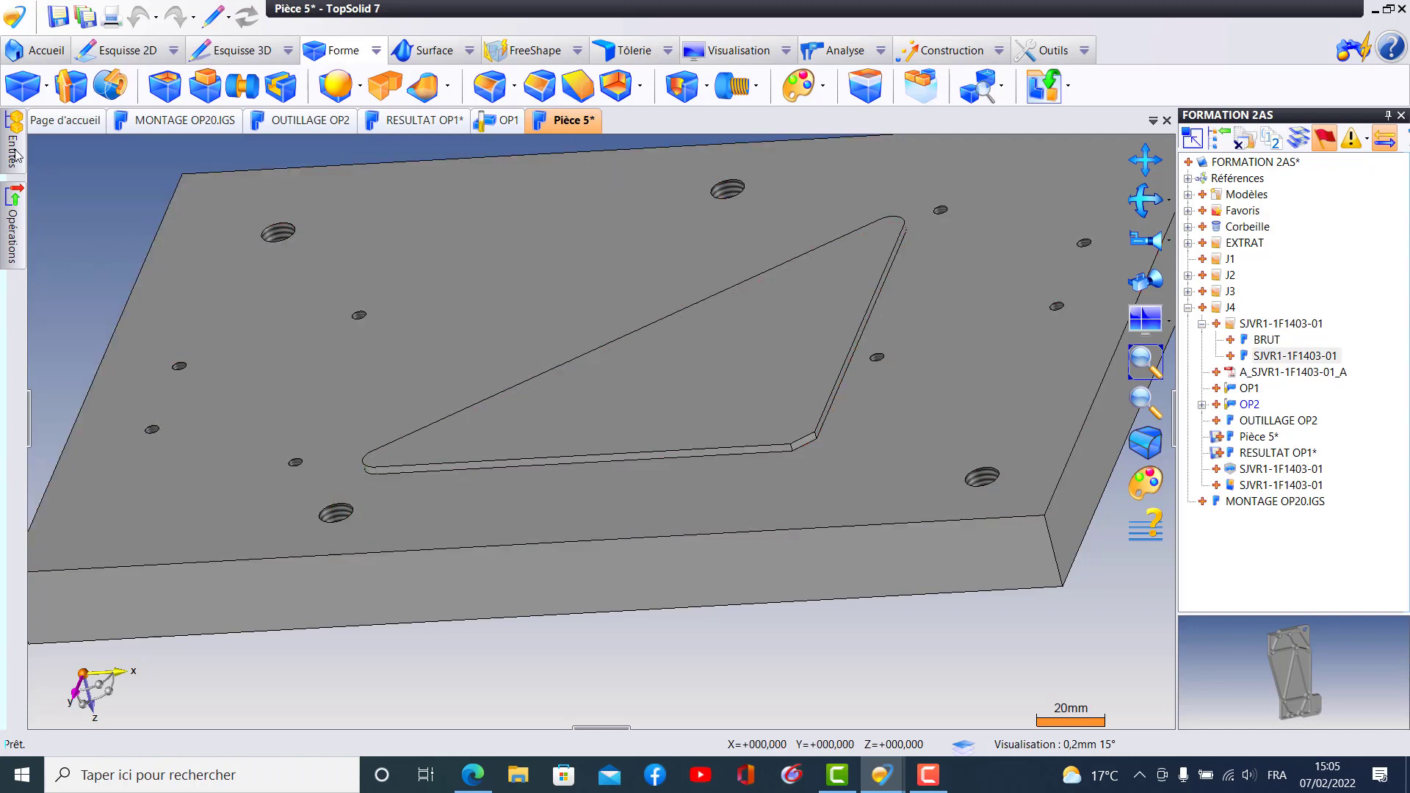
# - Show Pièce CN 1 again together with Forme 1 in the Pièce 5 document
pyautogui.moveTo(16, 154)
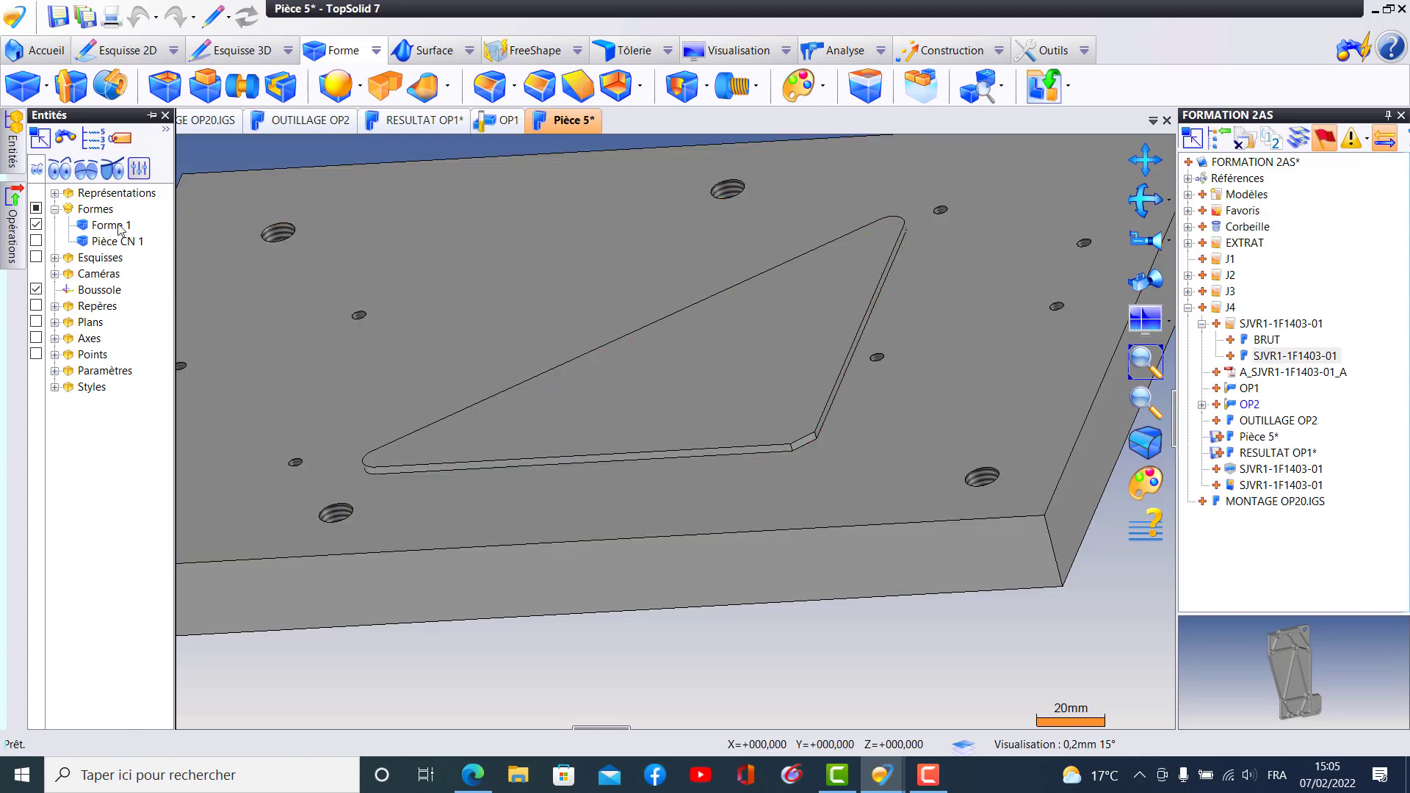
pyautogui.click(36, 240)
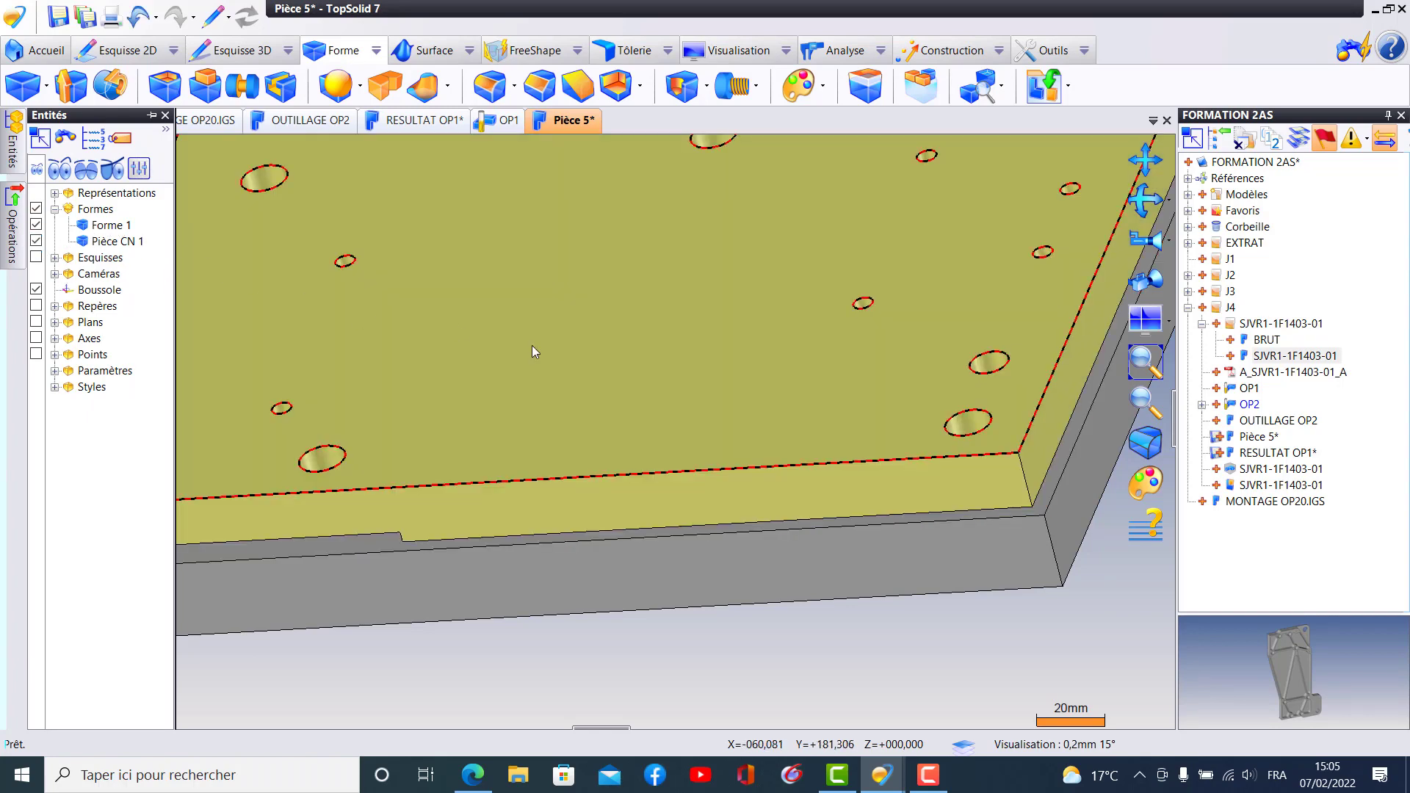
pyautogui.scroll(-5, 531, 345)
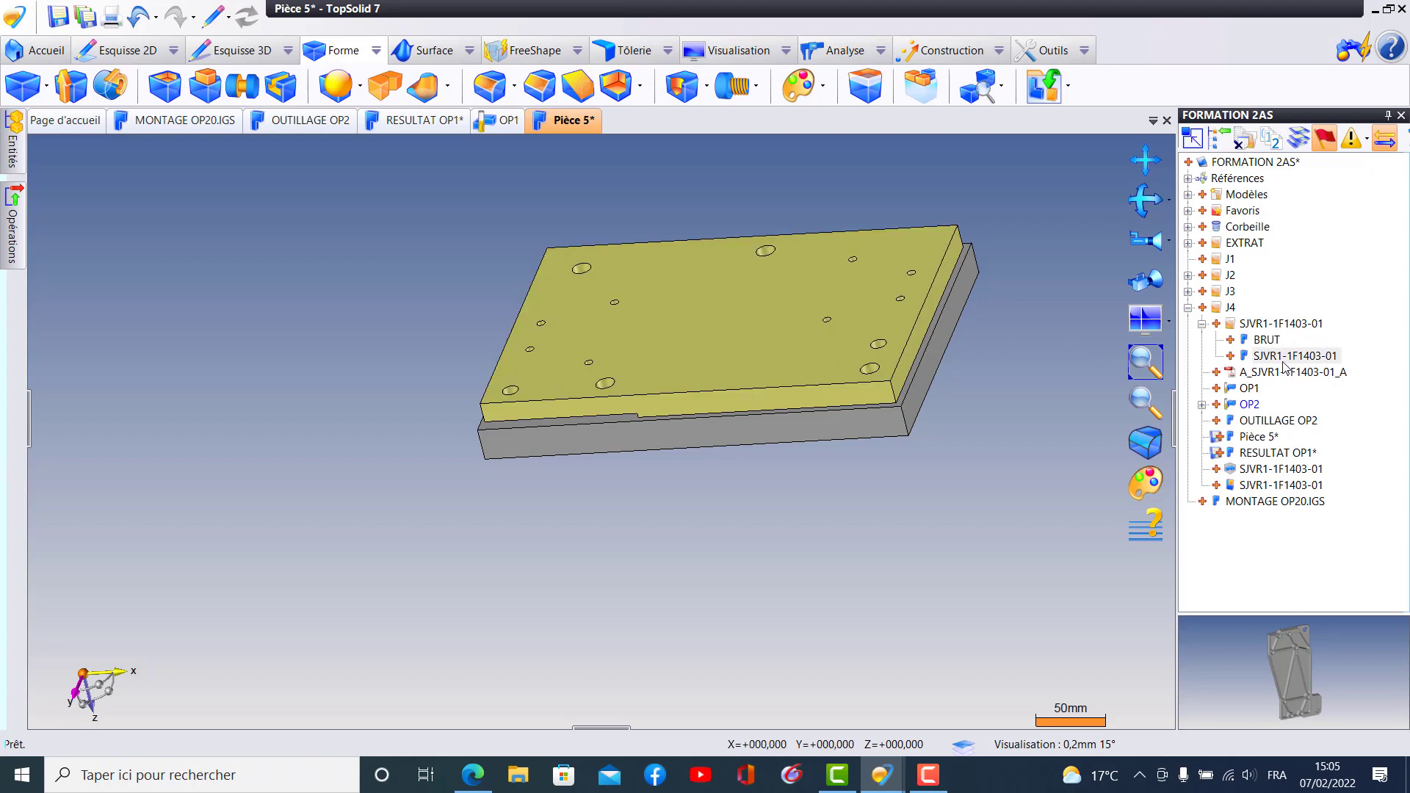
# - Open the OP1 machining document, examine the part inside its stock, and return to the Pièce 5 document
pyautogui.click(1248, 389)
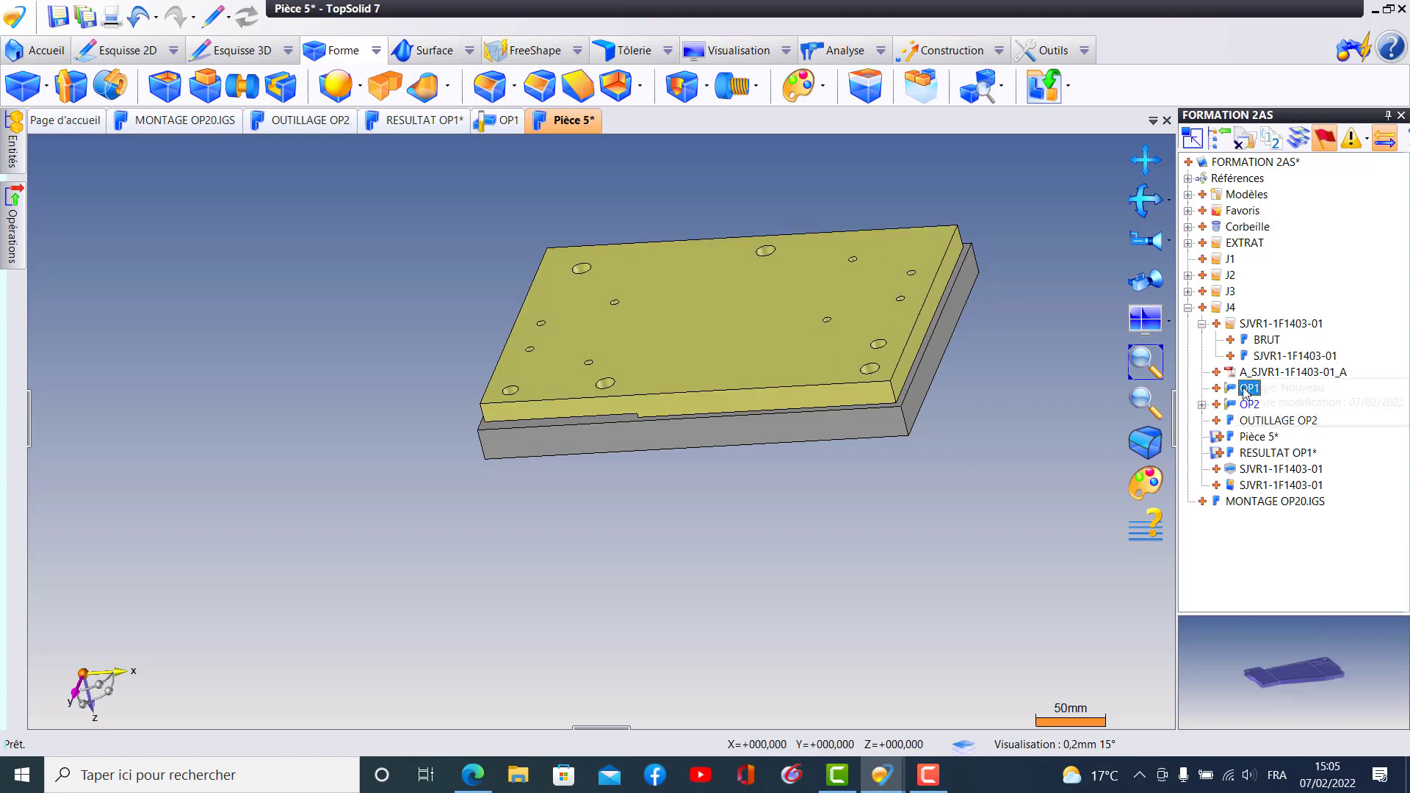
pyautogui.doubleClick(1228, 391)
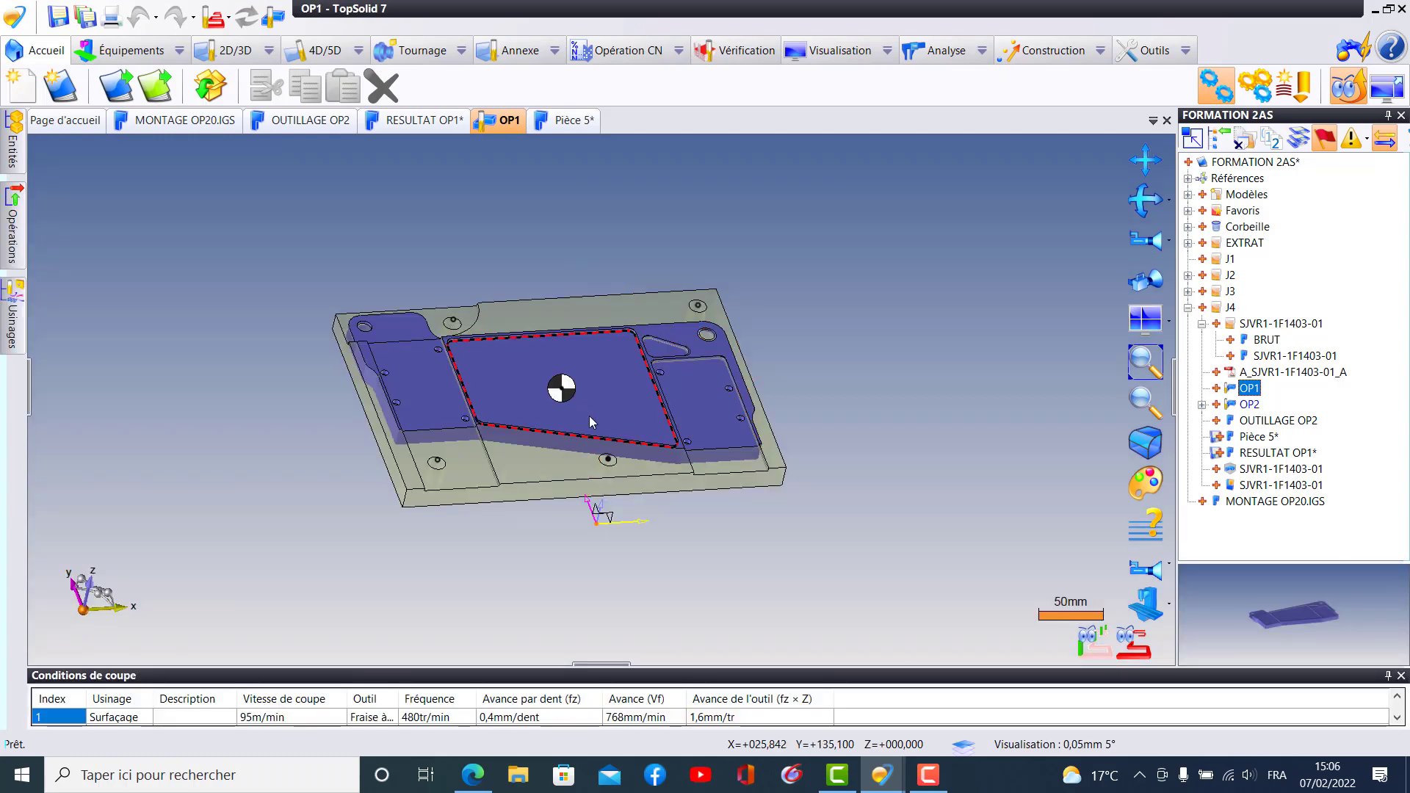
pyautogui.scroll(5, 574, 420)
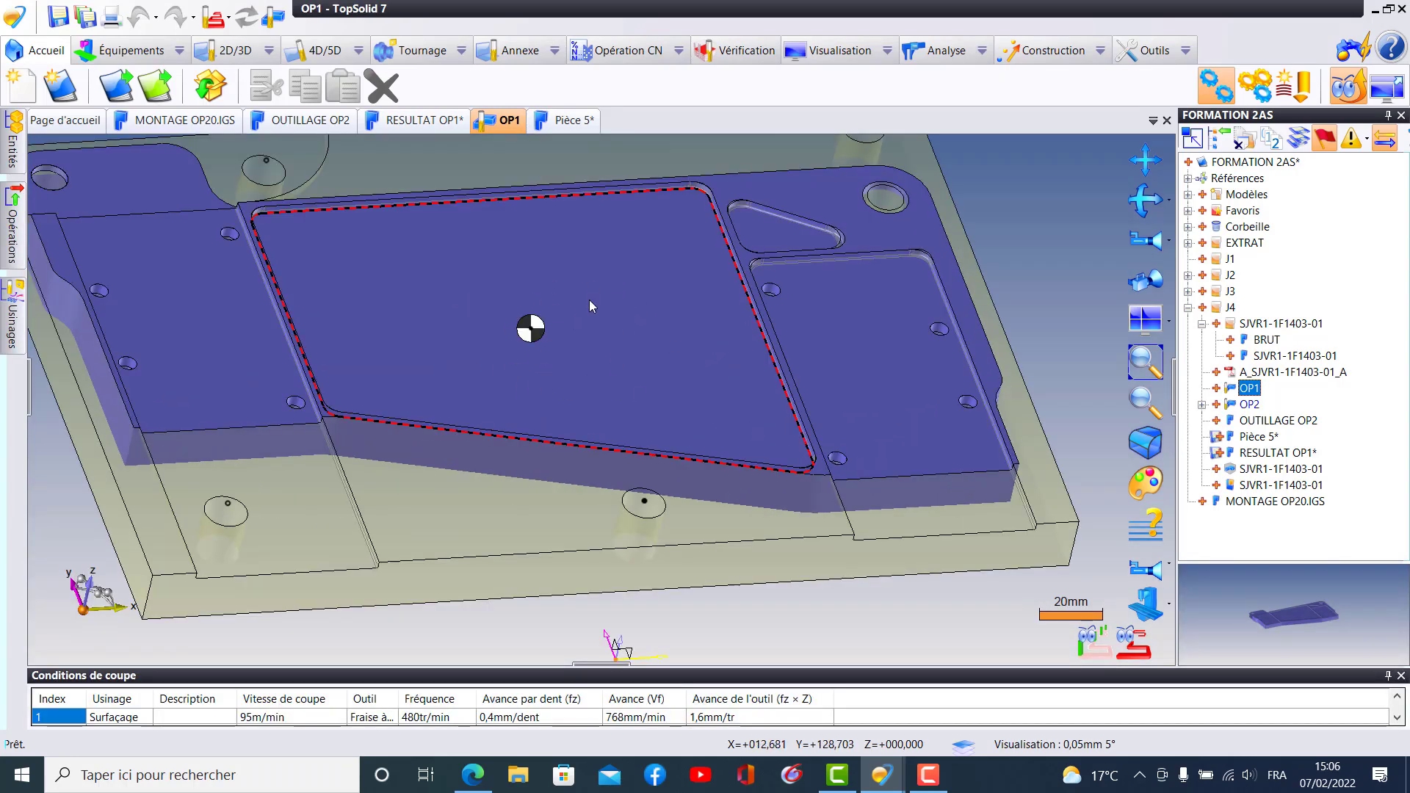
pyautogui.moveTo(619, 356); pyautogui.dragTo(840, 334, button='middle')
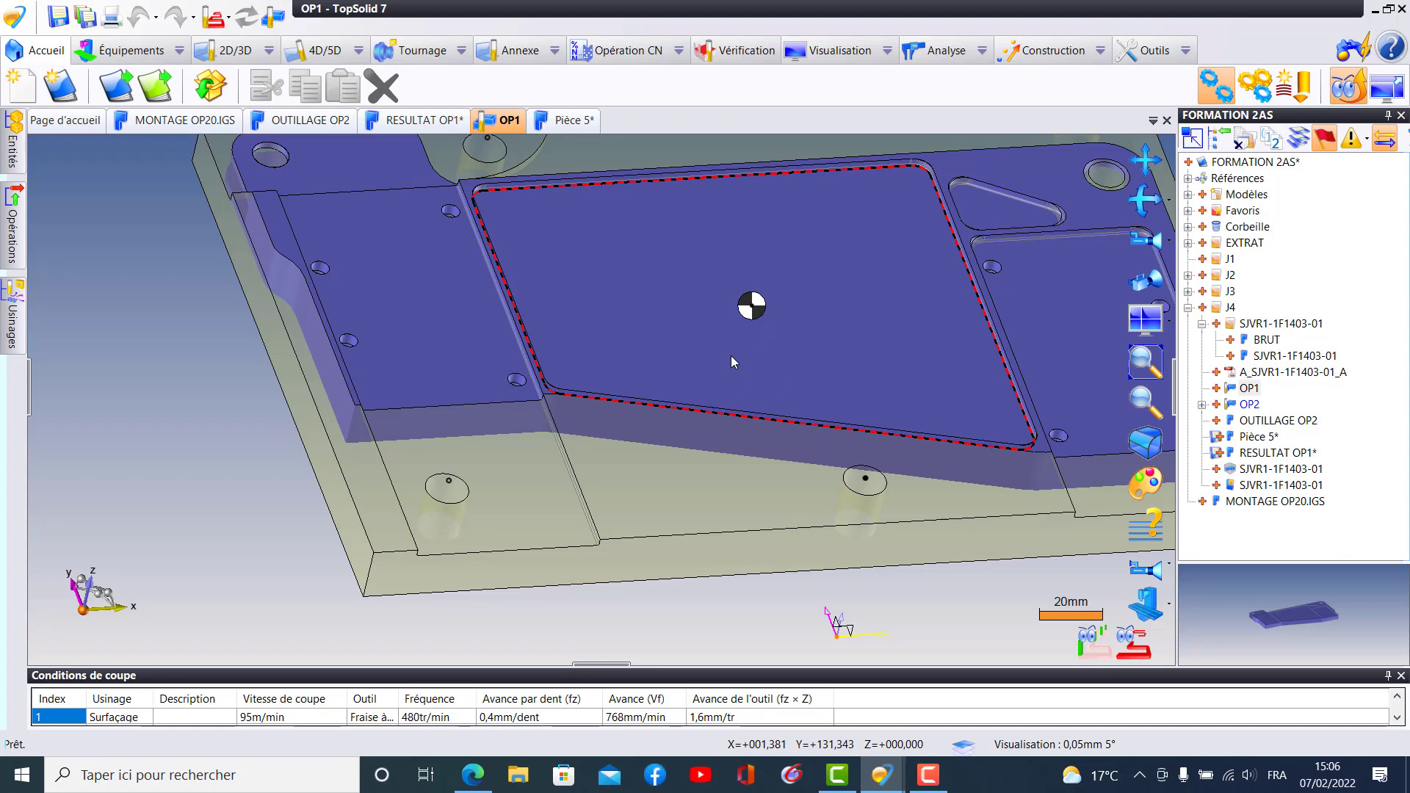
pyautogui.click(566, 121)
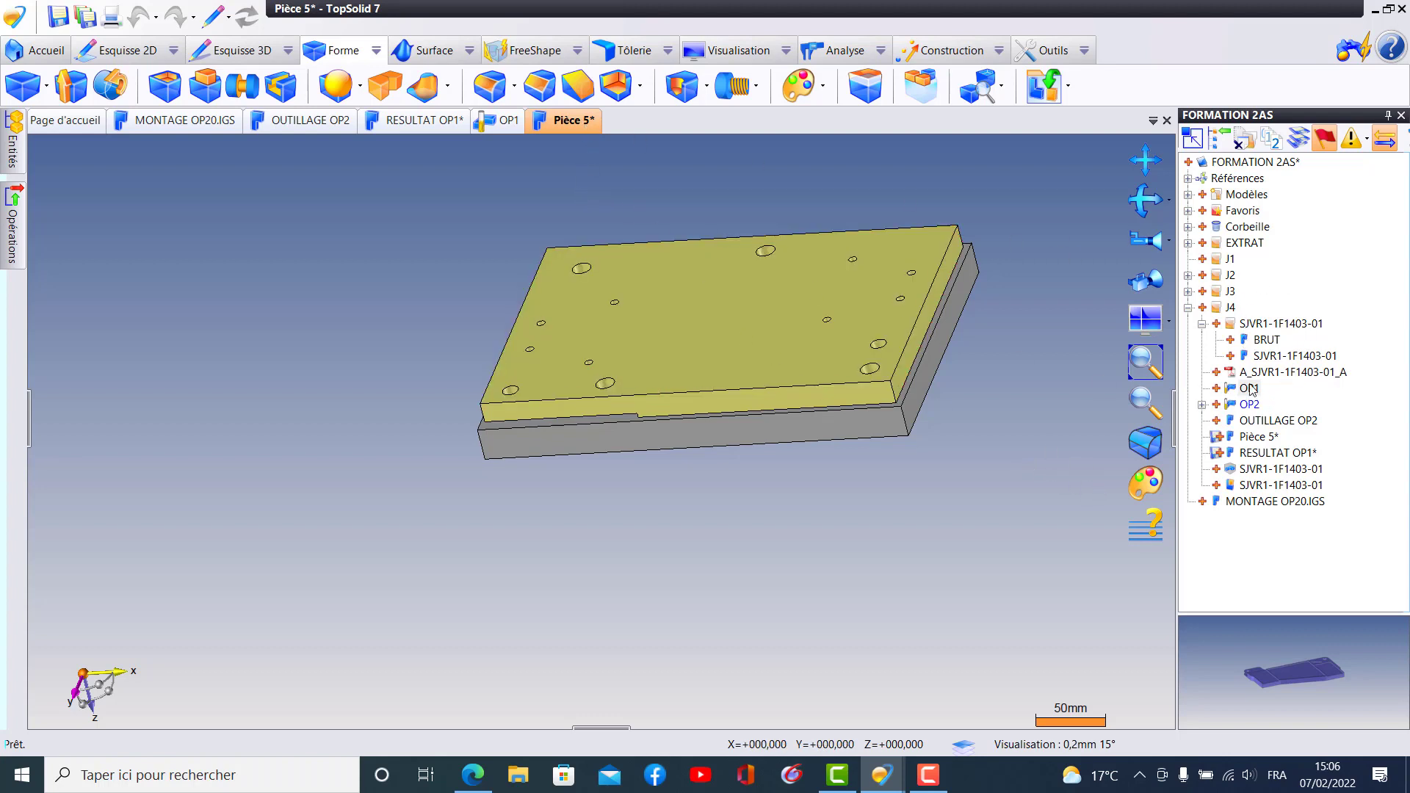
pyautogui.click(1262, 437)
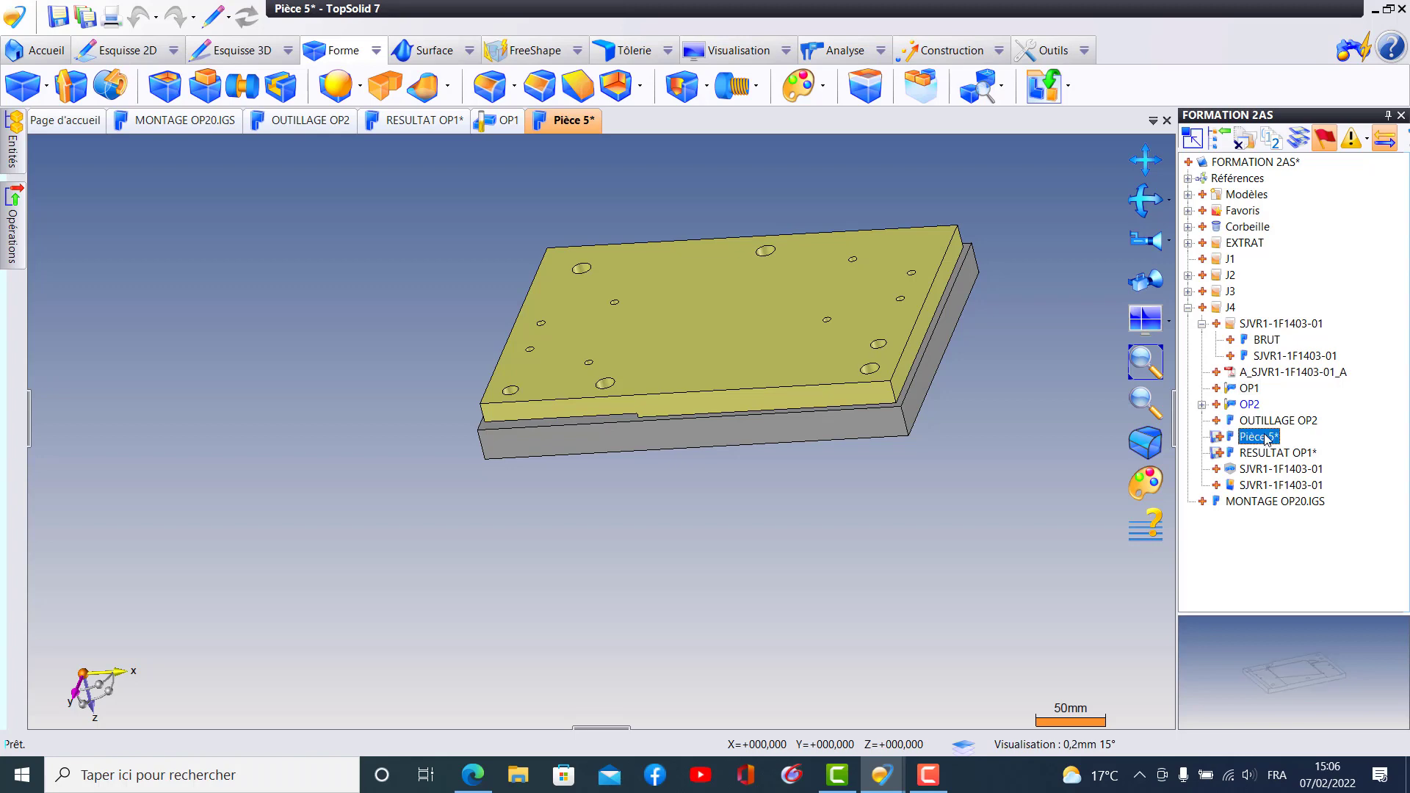
pyautogui.rightClick(1265, 439)
pyautogui.click(743, 519)
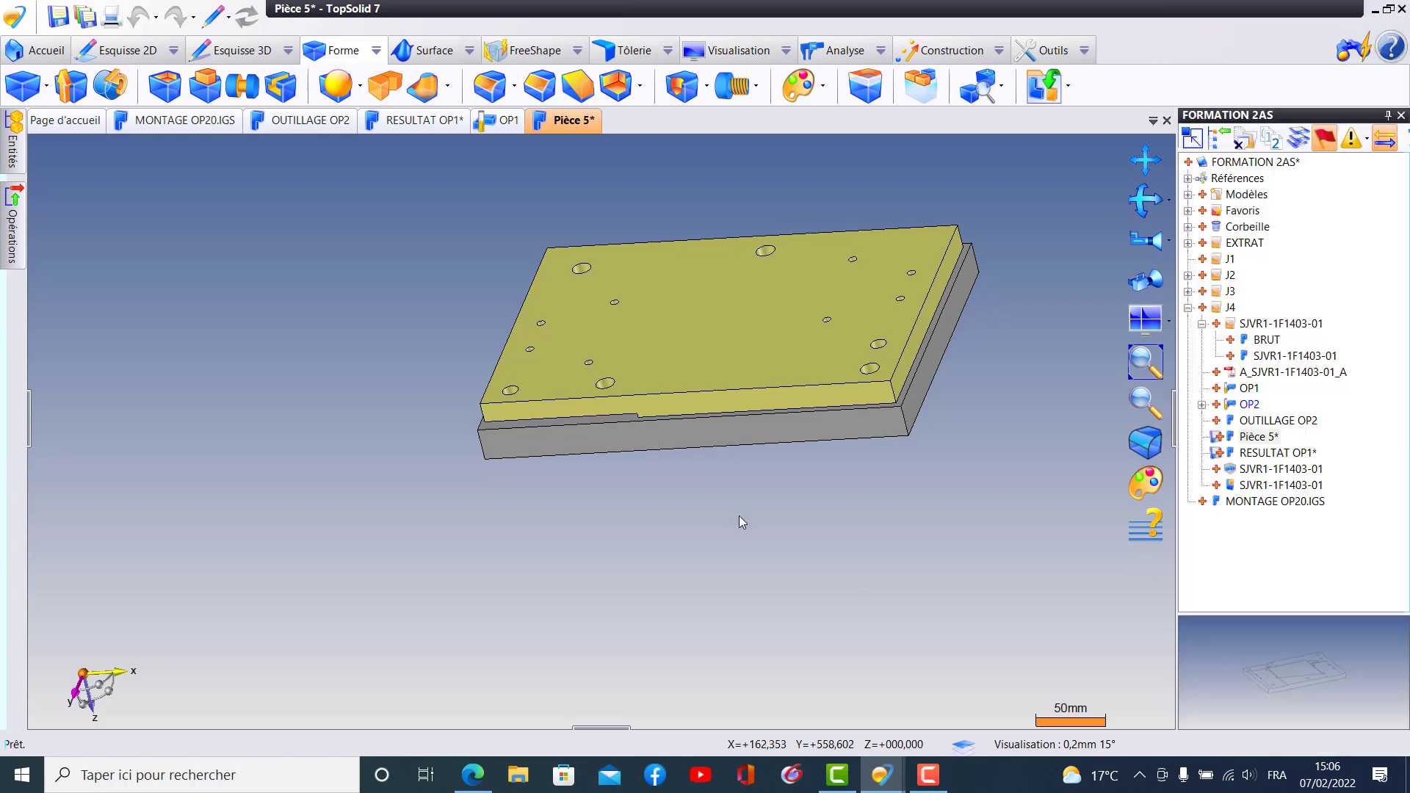
# - Save Pièce 5 and set up its export with conversion to the Bureau as an IGES file named OUTILLAGE OP2
pyautogui.click(57, 15)
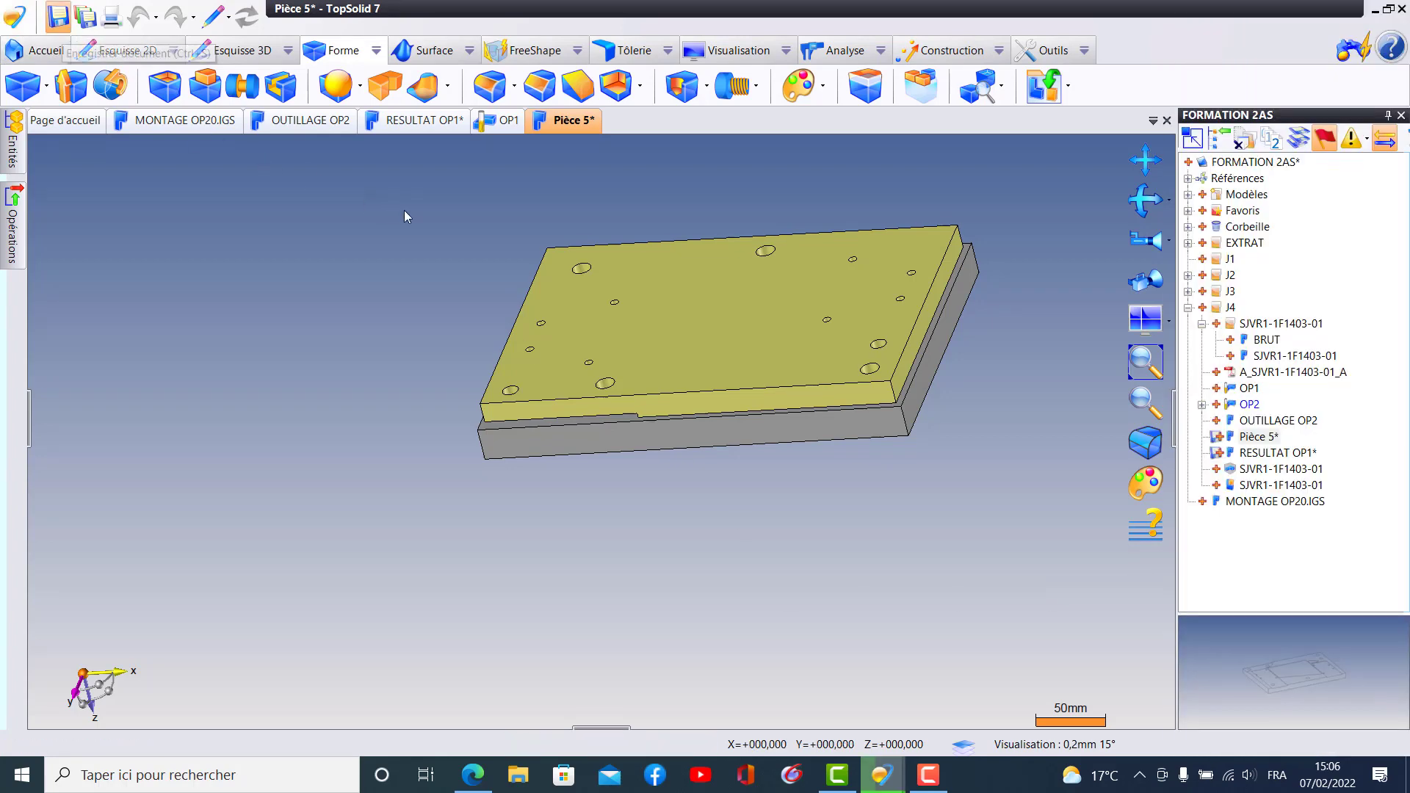
pyautogui.rightClick(1270, 437)
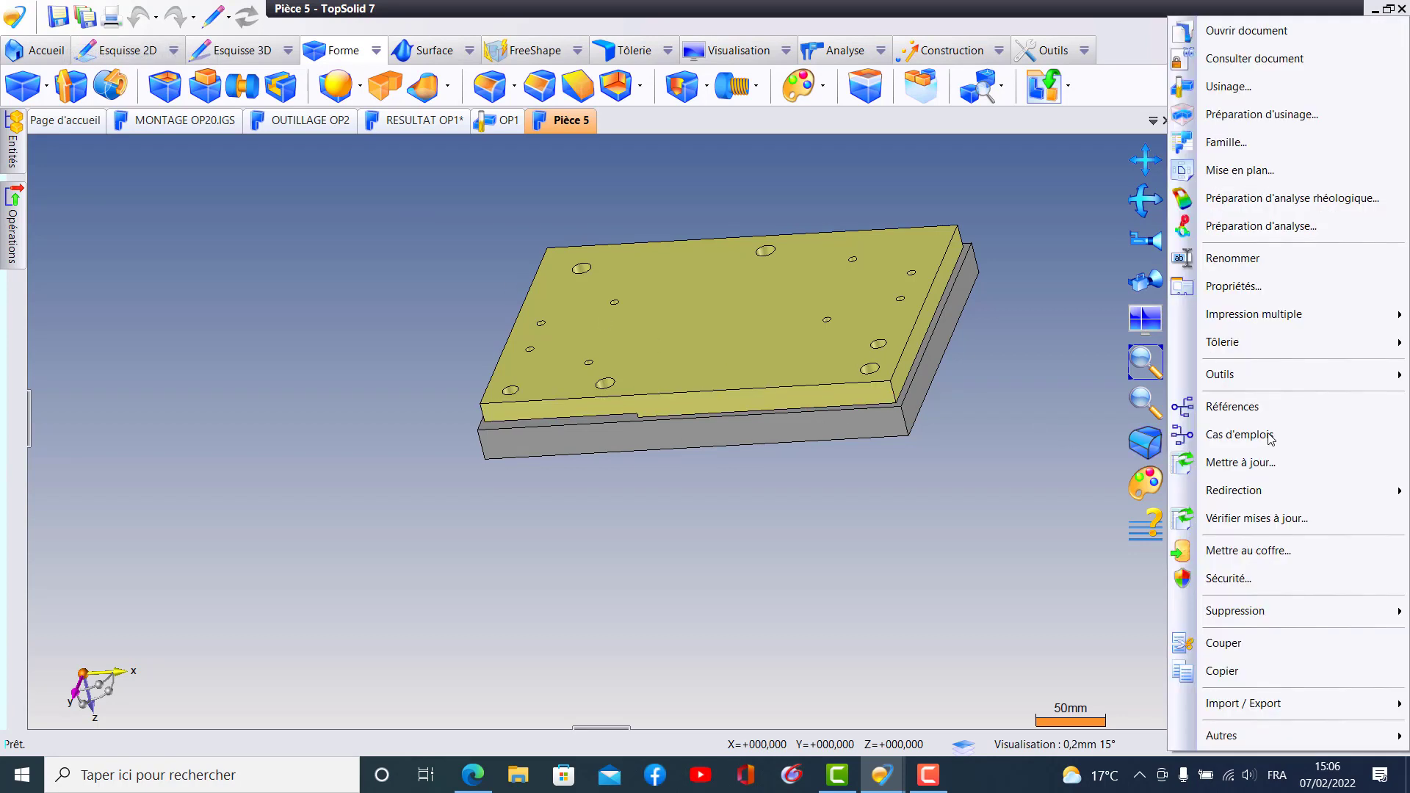
pyautogui.moveTo(1243, 705)
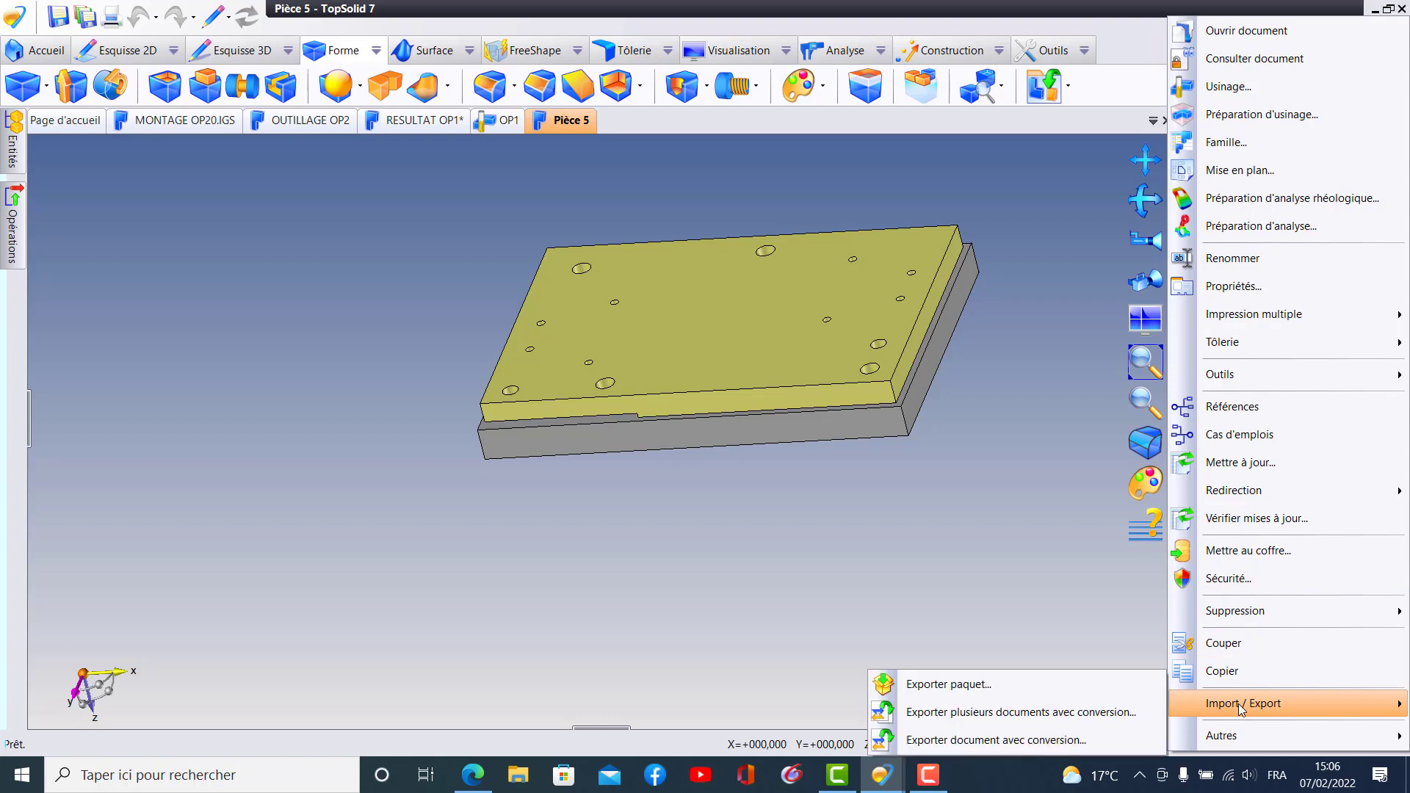
pyautogui.click(999, 740)
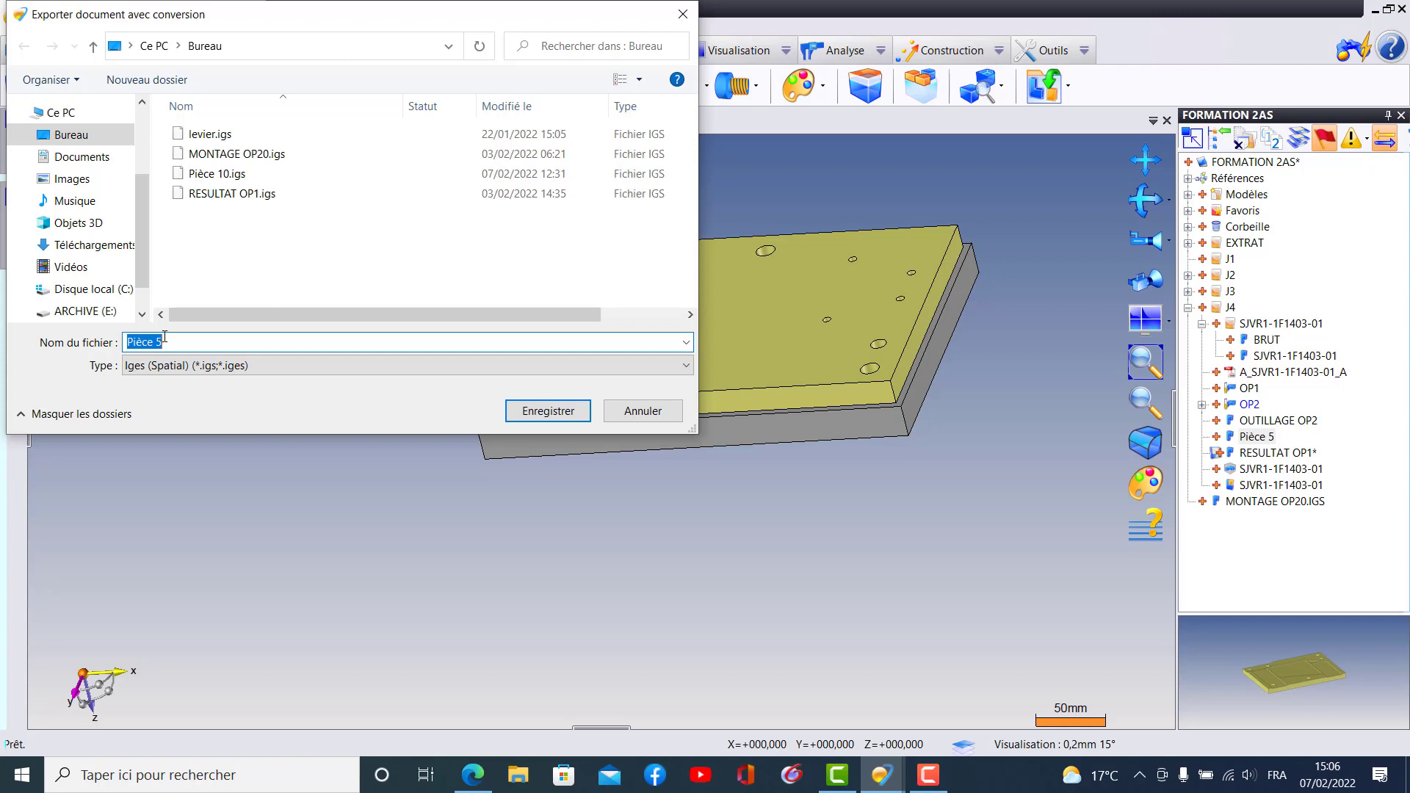
pyautogui.write('OUTILLAGE OP2')
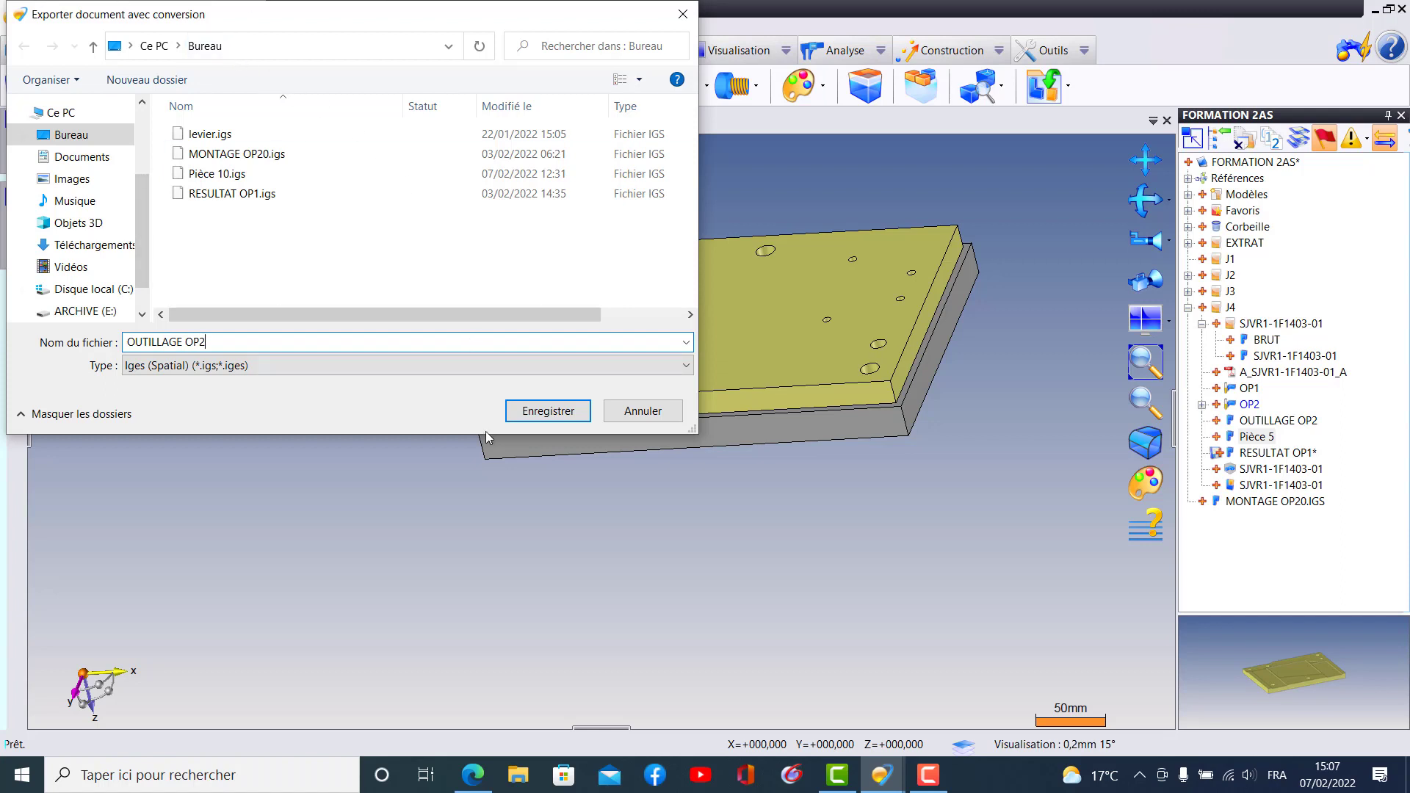
pyautogui.click(540, 415)
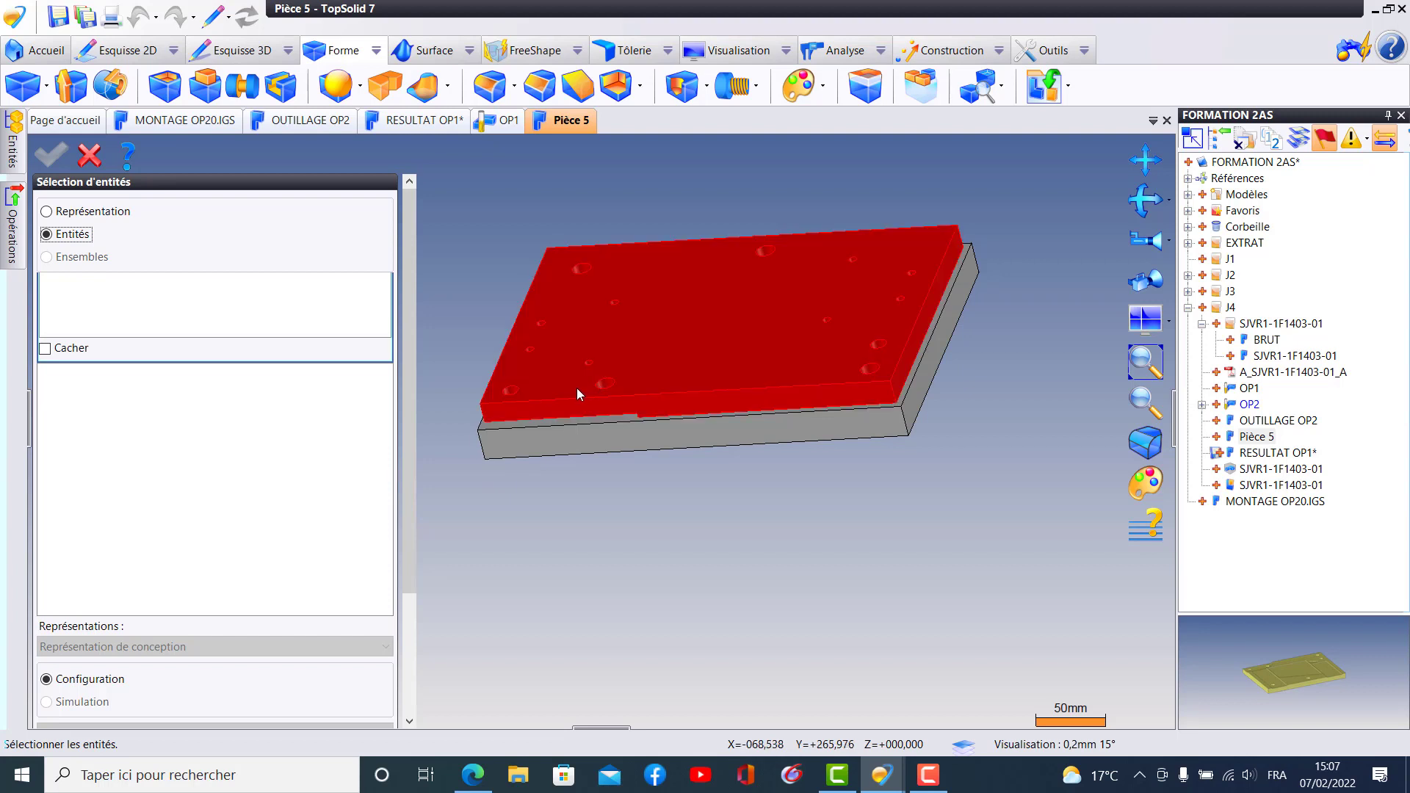
# - Export only the grey fixture plate Forme 1 from Pièce 5, and close the Pièce 5 document
pyautogui.click(597, 438)
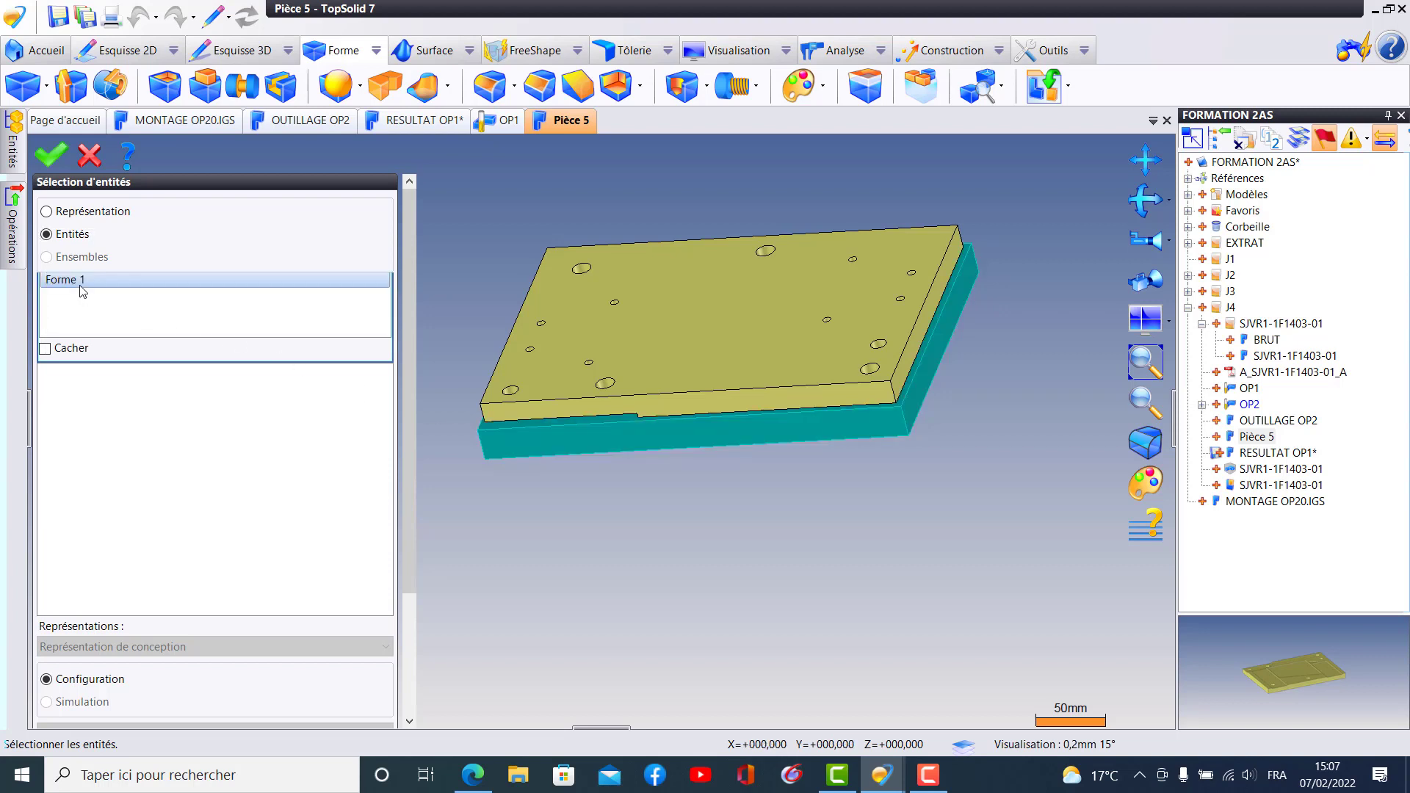
pyautogui.click(51, 160)
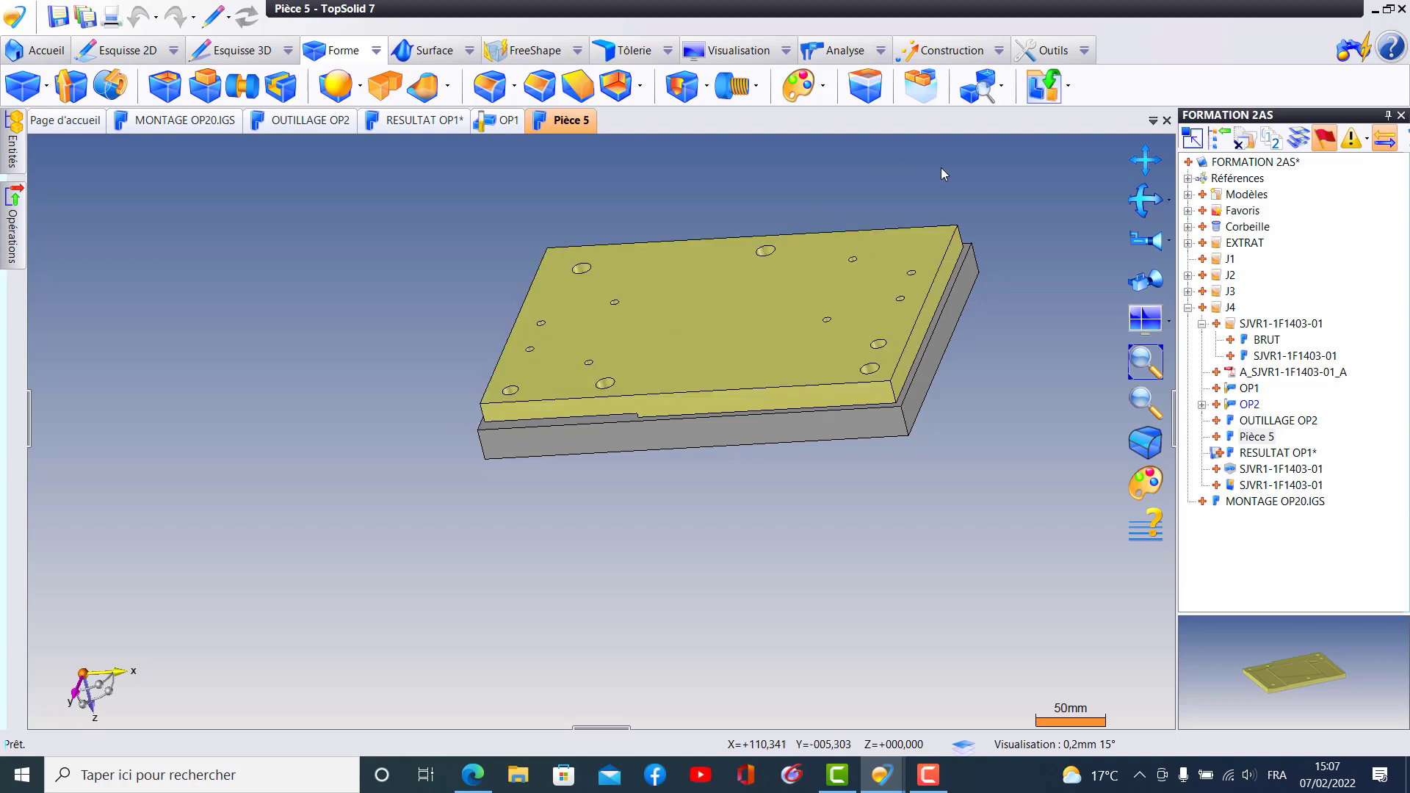
pyautogui.click(1167, 121)
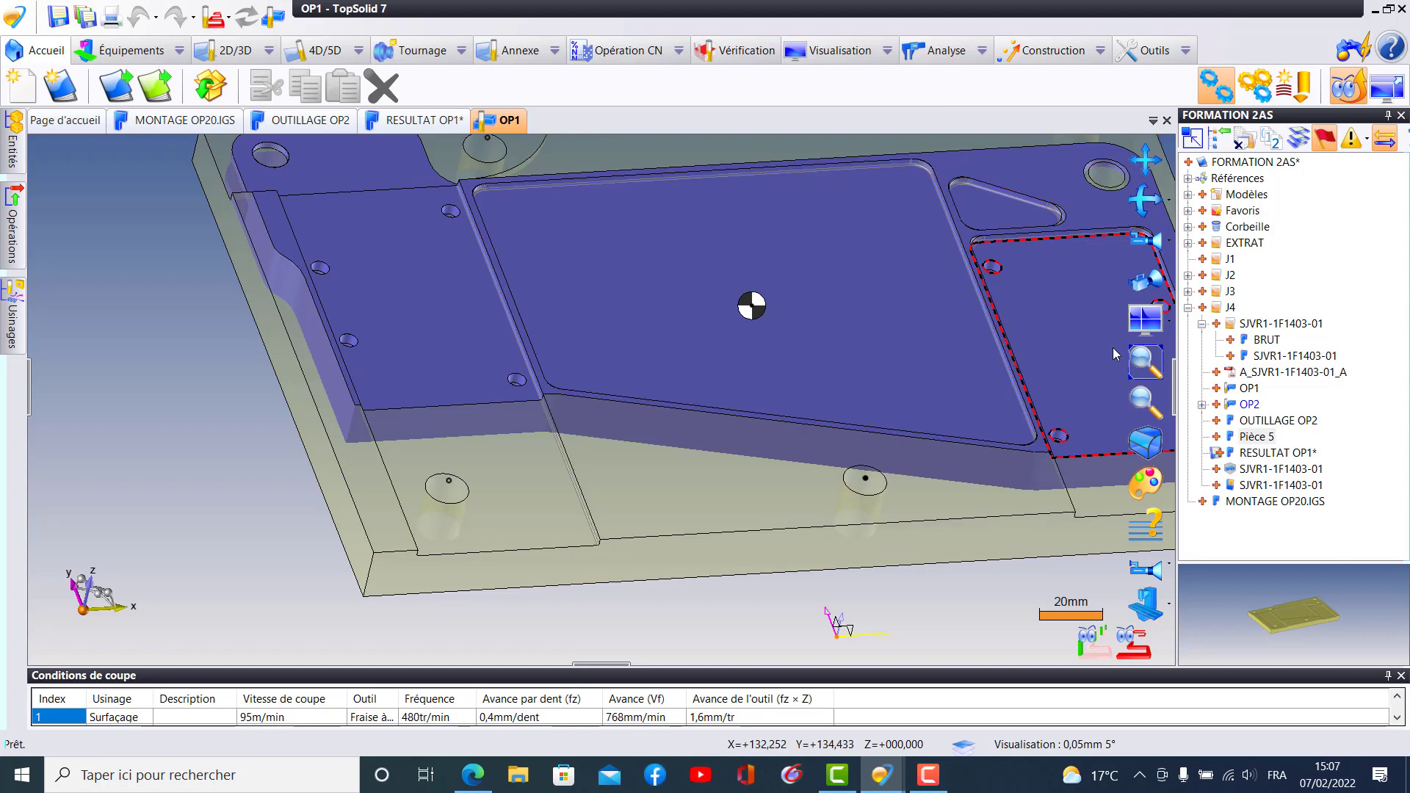
# - Create a new Usinage document in the J4 folder from the blank template Modèle vierge
pyautogui.moveTo(837, 360); pyautogui.dragTo(608, 370, button='middle')
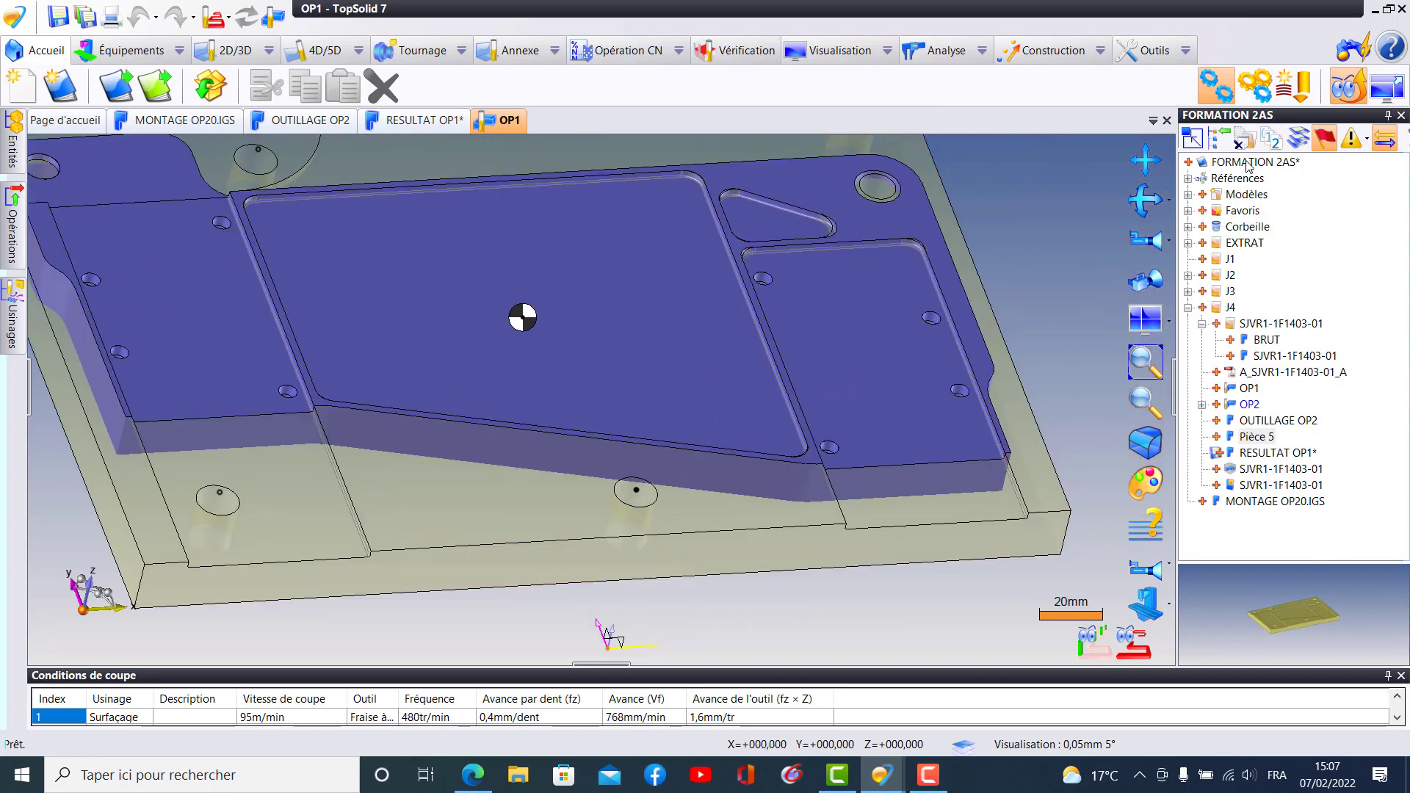
pyautogui.click(1187, 308)
pyautogui.rightClick(1213, 309)
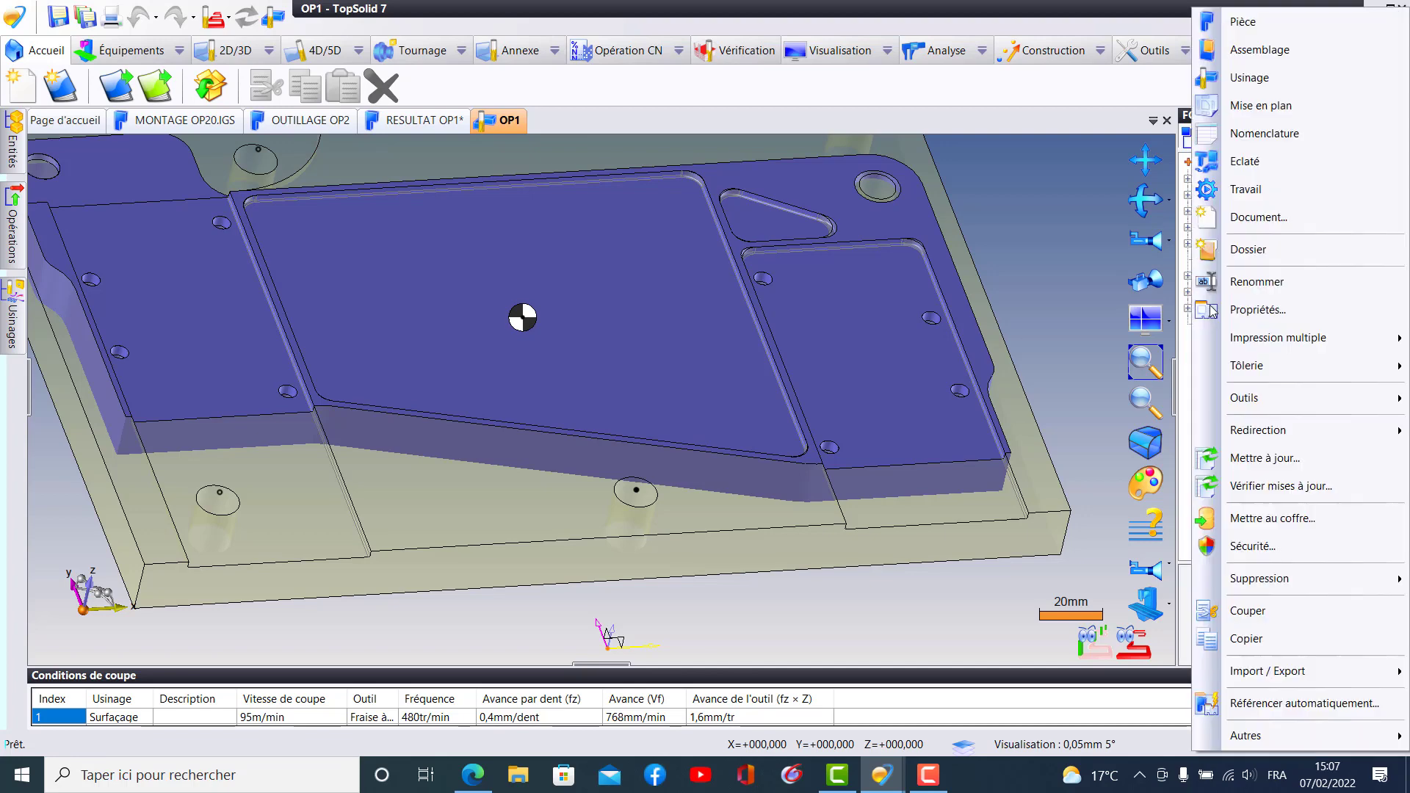
pyautogui.click(1248, 77)
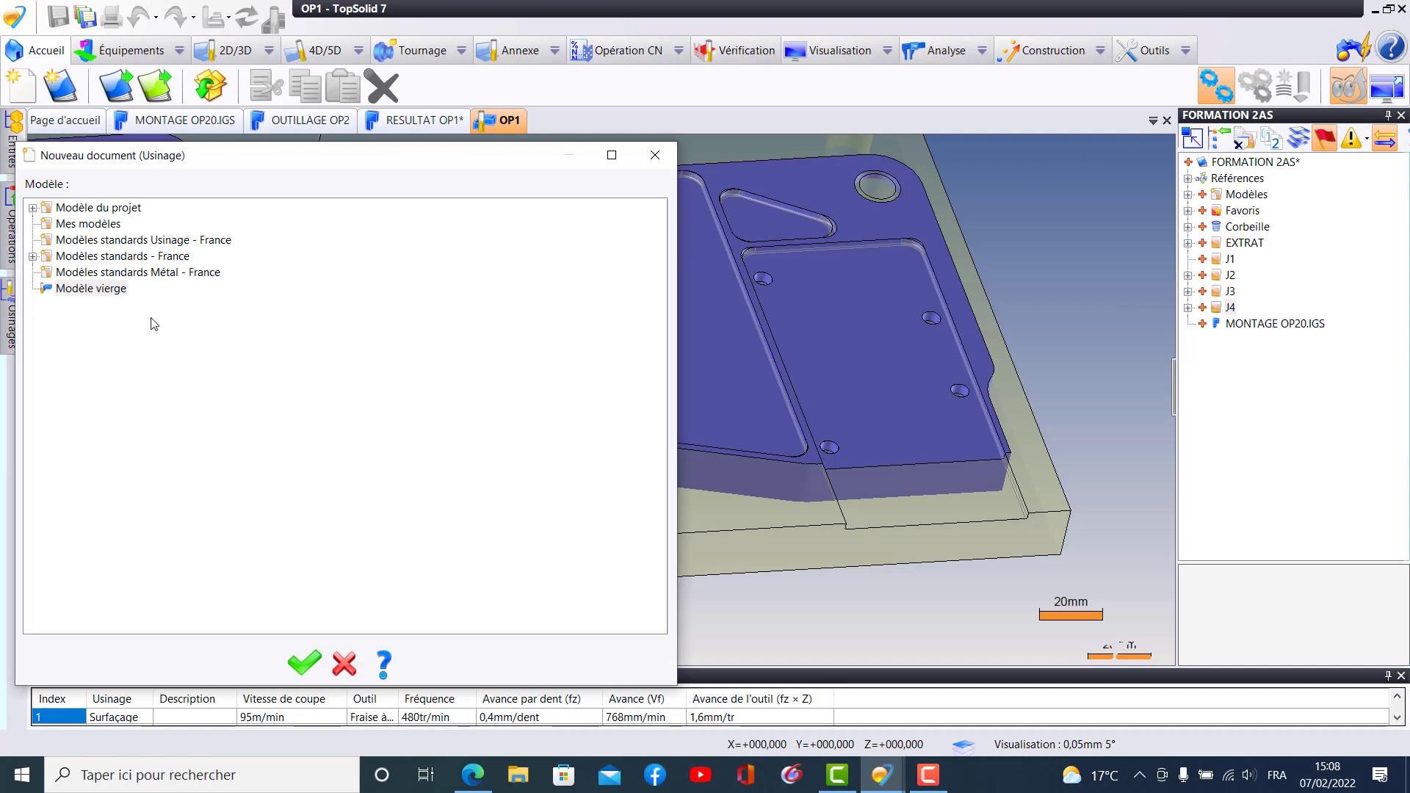
pyautogui.click(116, 290)
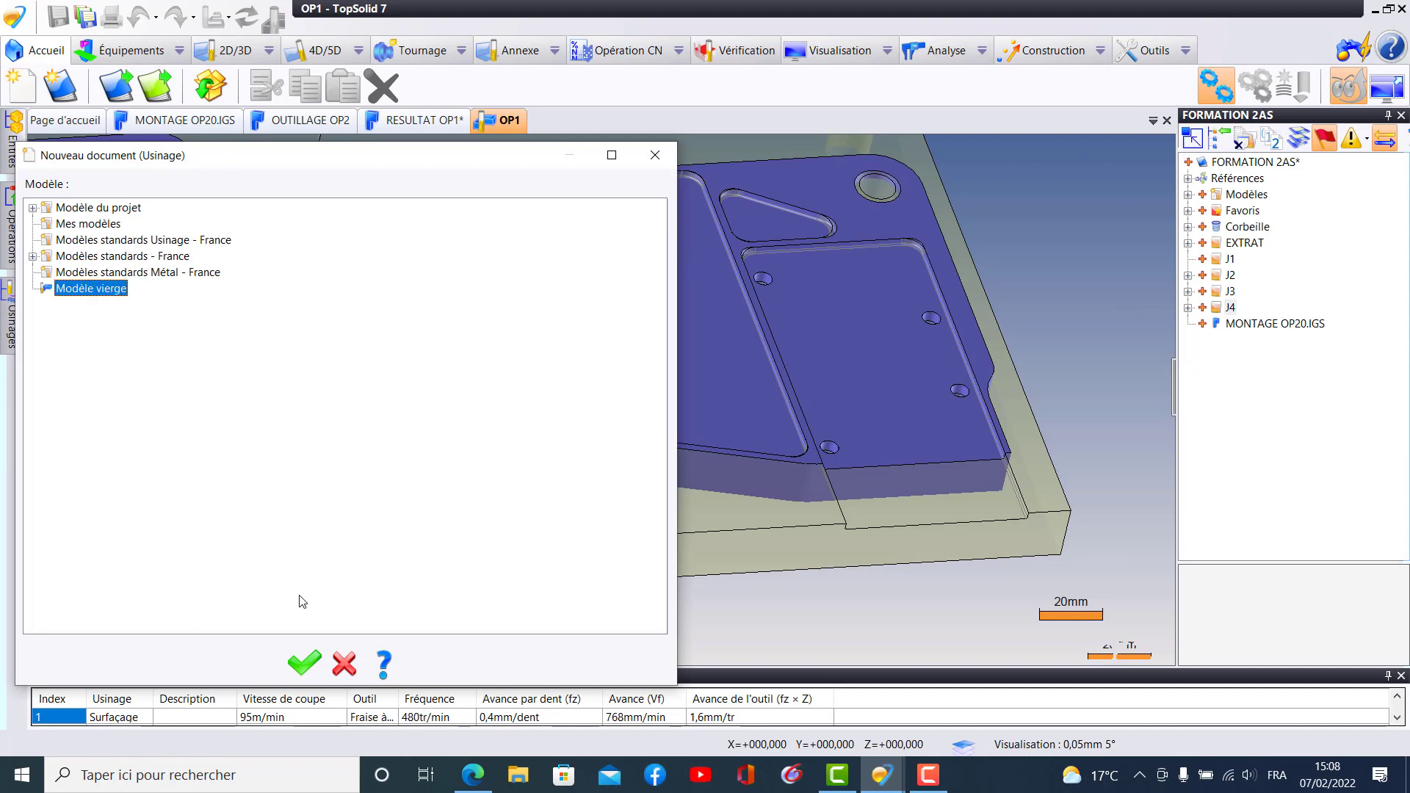
pyautogui.click(296, 664)
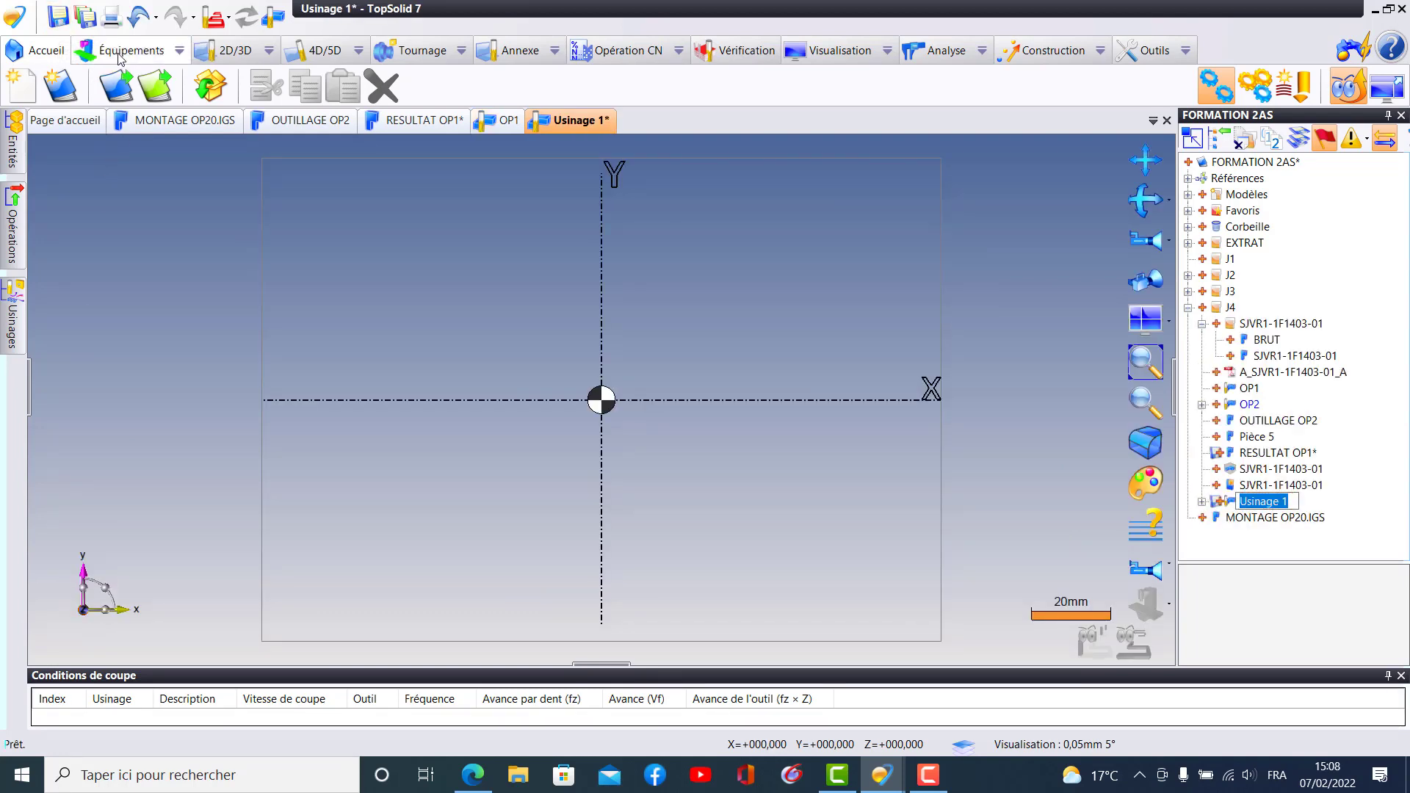
# - Filter the machine library by SABRE and add the CINCINNATI SABRE_750 milling machine to the machining document
pyautogui.click(123, 50)
pyautogui.click(26, 88)
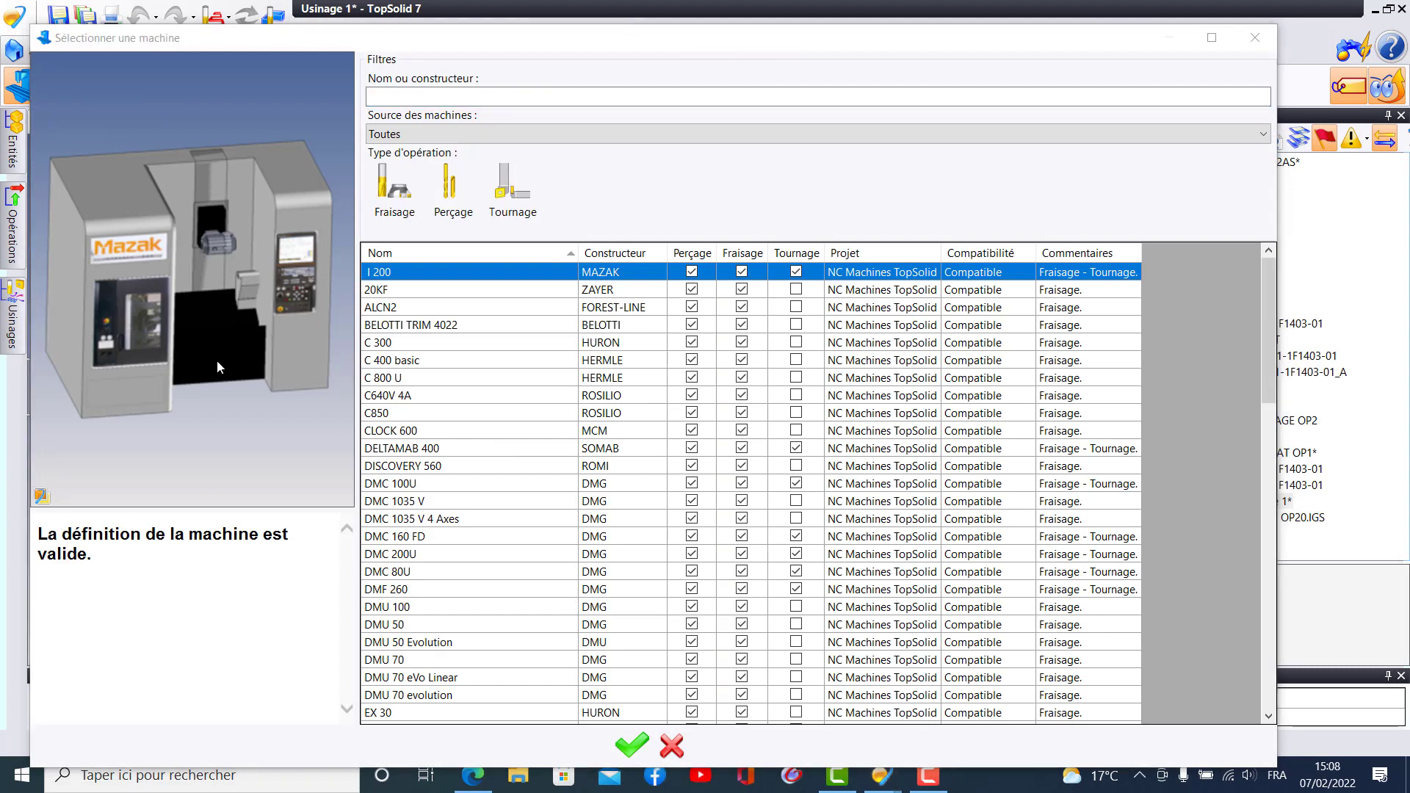
pyautogui.click(419, 114)
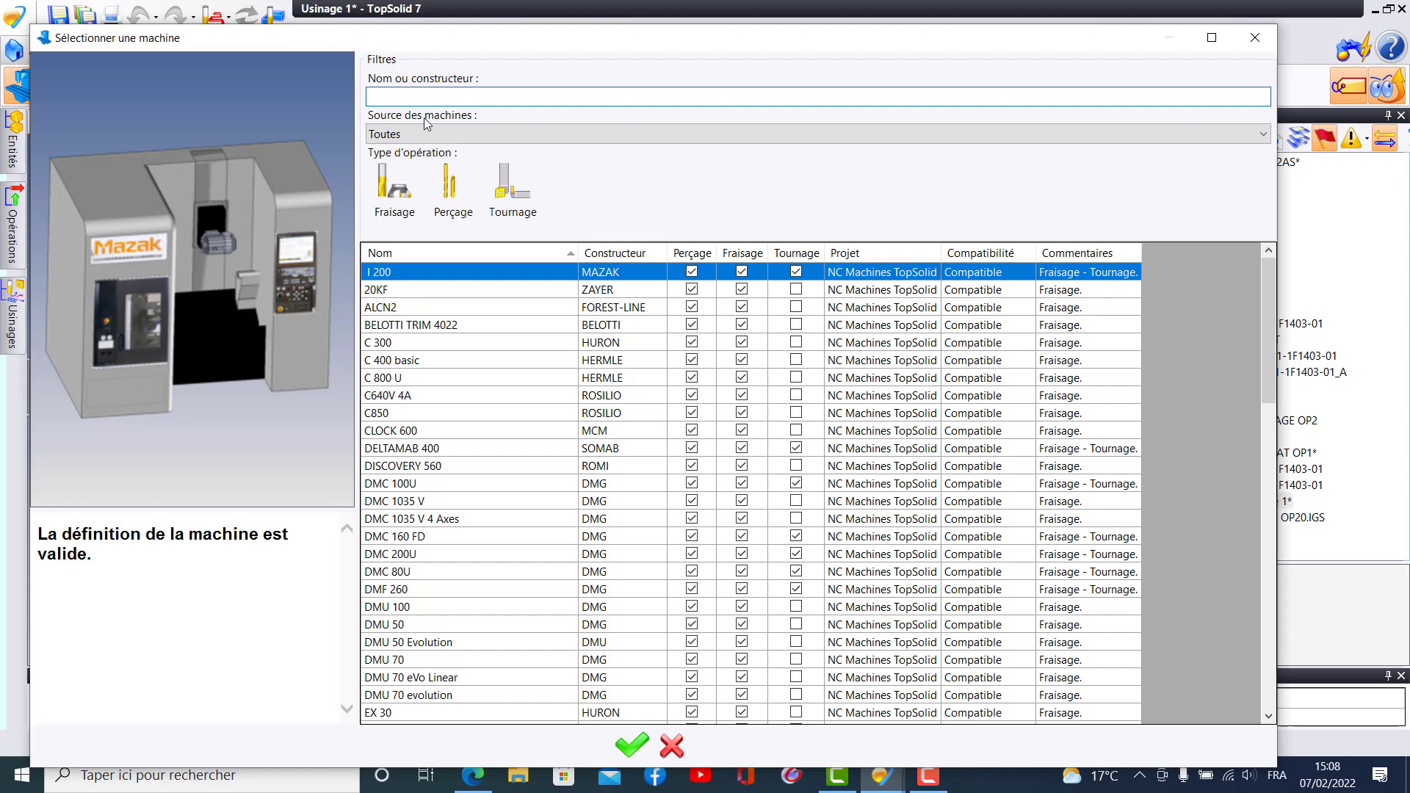
pyautogui.write('SA')
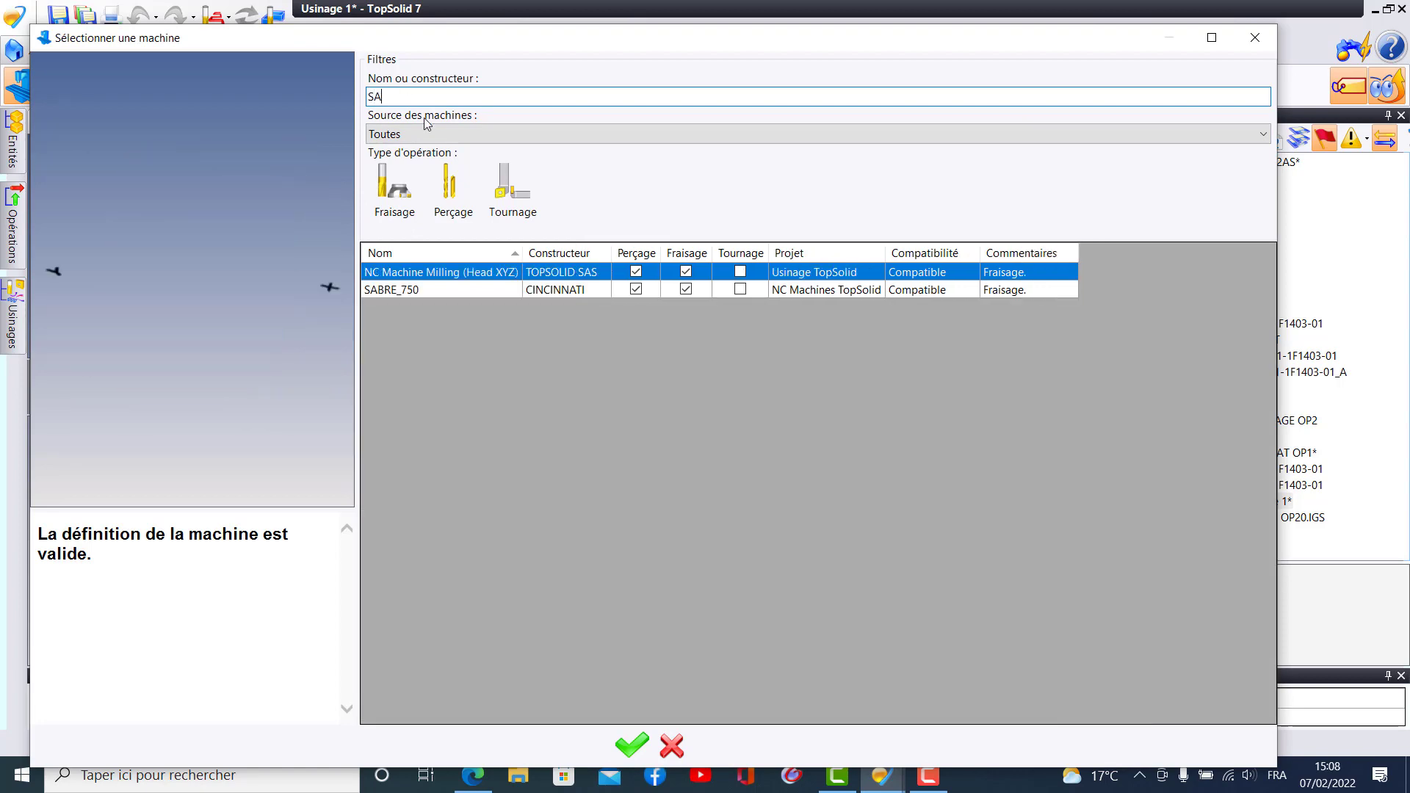
pyautogui.write('BRE')
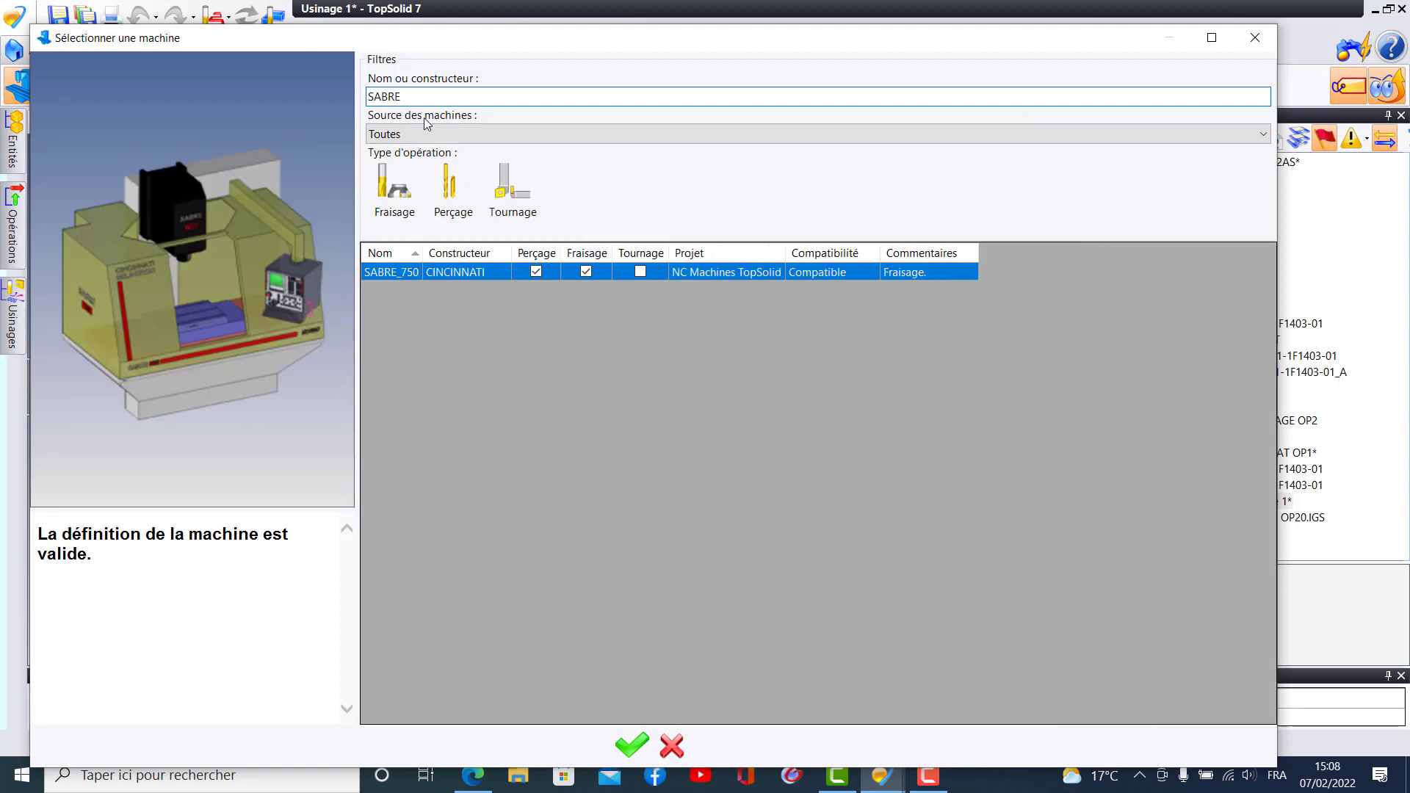
pyautogui.click(452, 276)
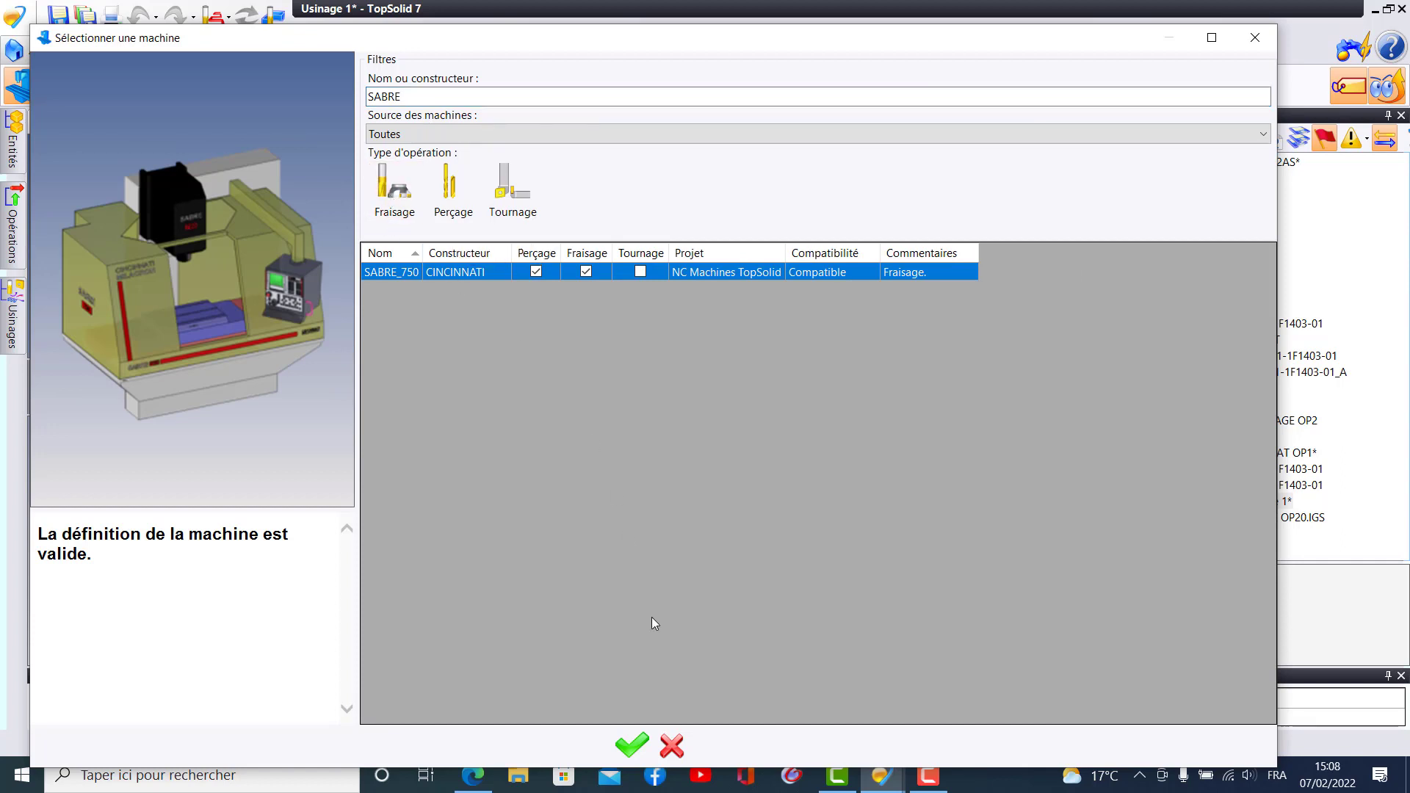
pyautogui.click(613, 743)
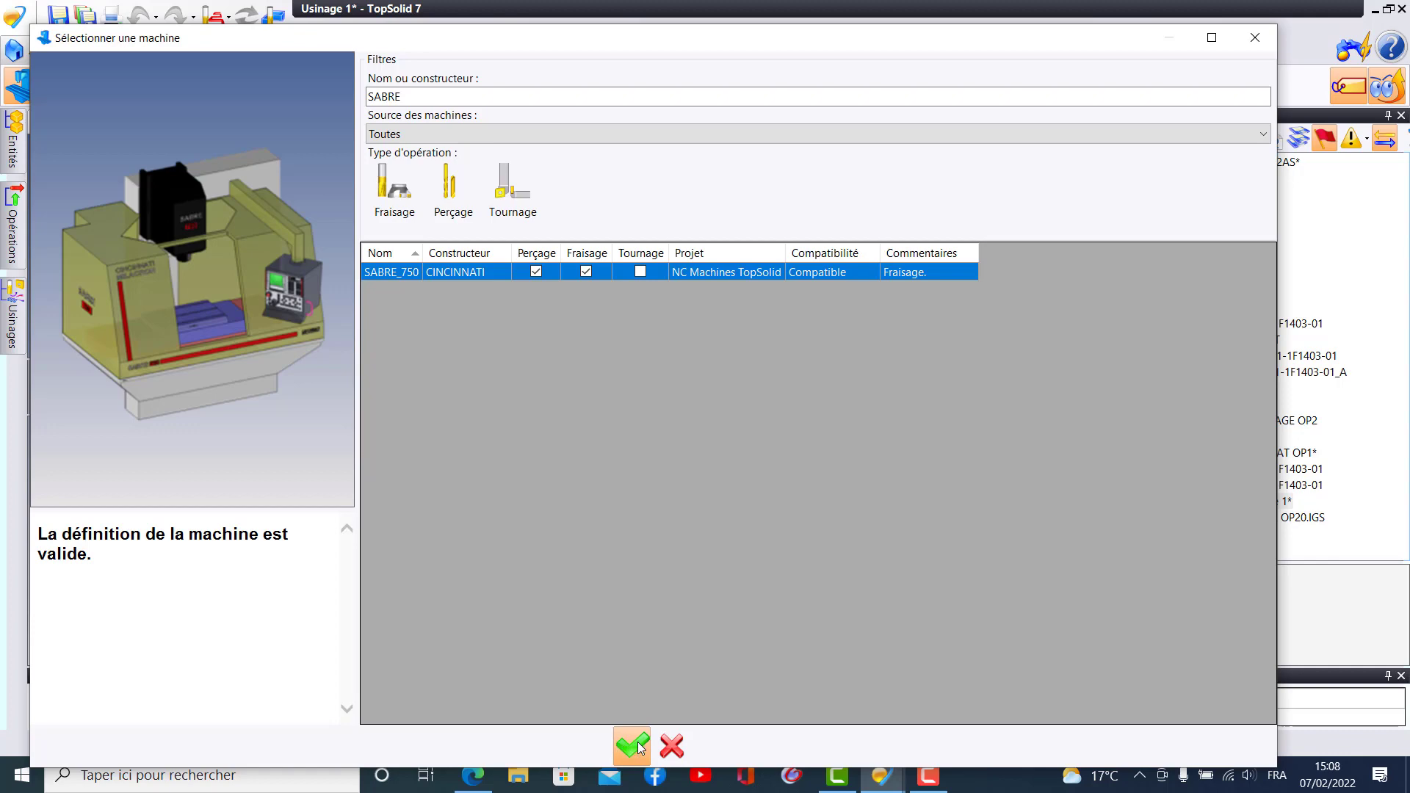
# - Examine the inserted SABRE_750 machine in perspective, from its enclosure down to the table
pyautogui.scroll(-6, 527, 479)
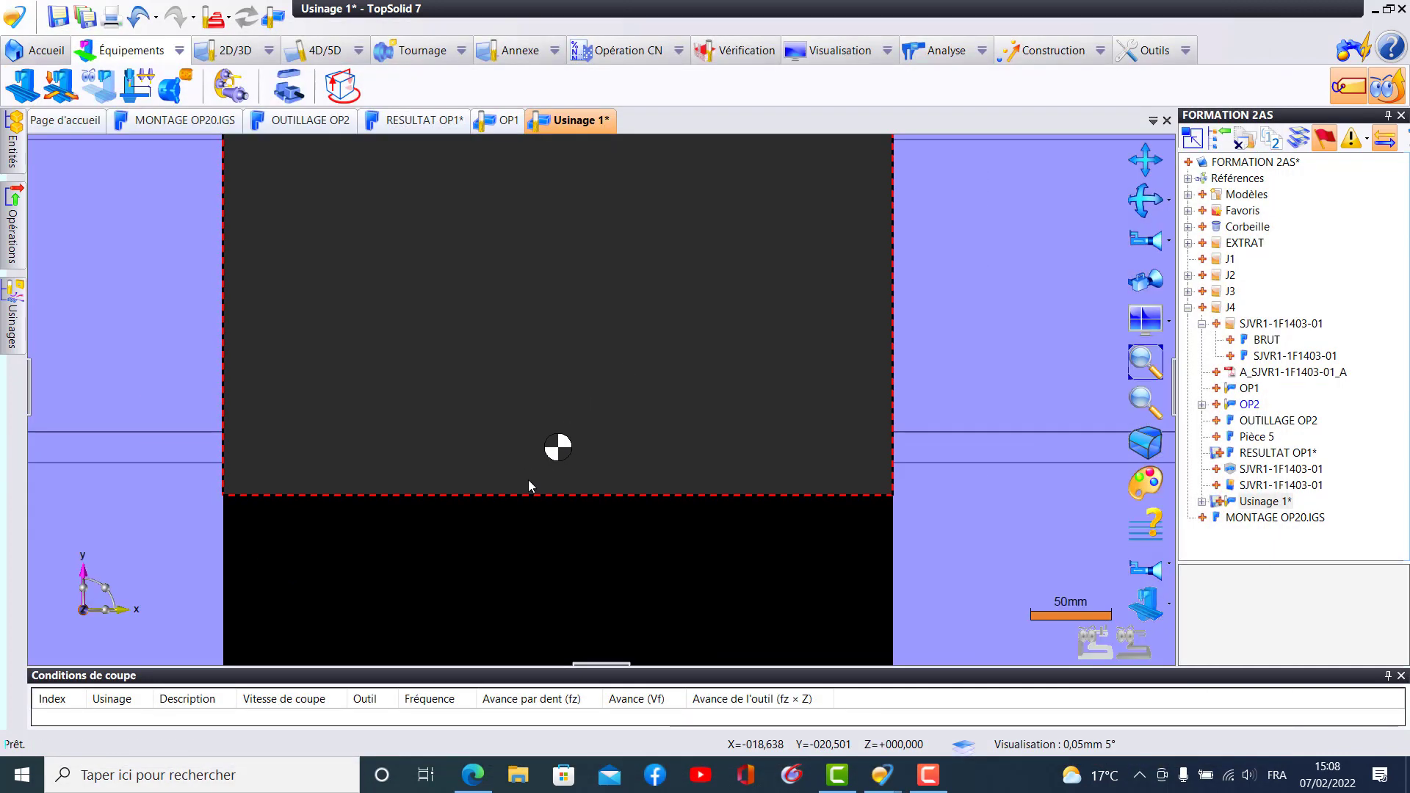
pyautogui.scroll(-4, 530, 483)
pyautogui.moveTo(531, 483); pyautogui.dragTo(516, 334, button='middle')
pyautogui.scroll(-1, 540, 536)
pyautogui.moveTo(551, 579); pyautogui.dragTo(571, 264, button='middle')
pyautogui.moveTo(615, 434); pyautogui.dragTo(629, 483, button='middle')
pyautogui.scroll(3, 629, 483)
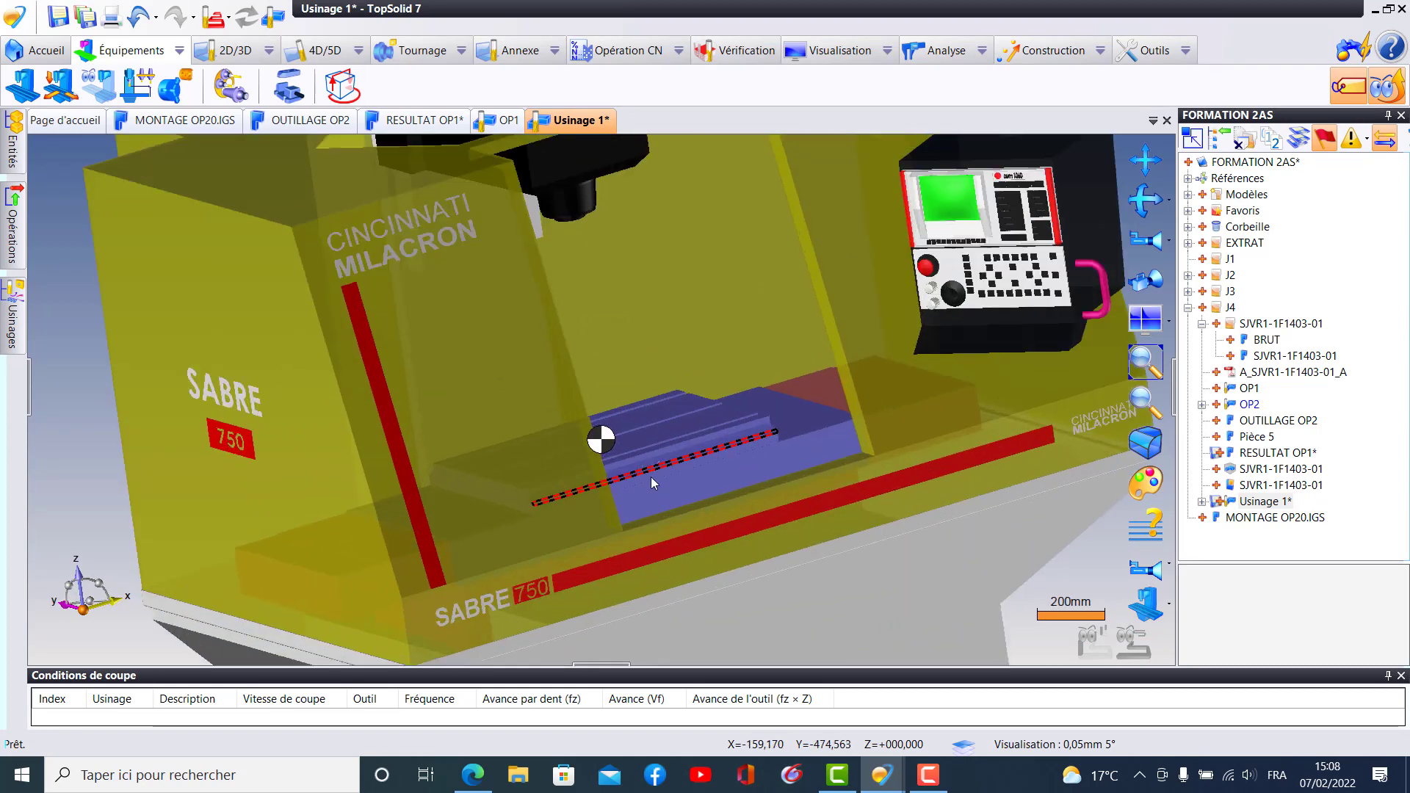
# - Hide every element of the SABRE_750 machine except its Table
pyautogui.click(1163, 607)
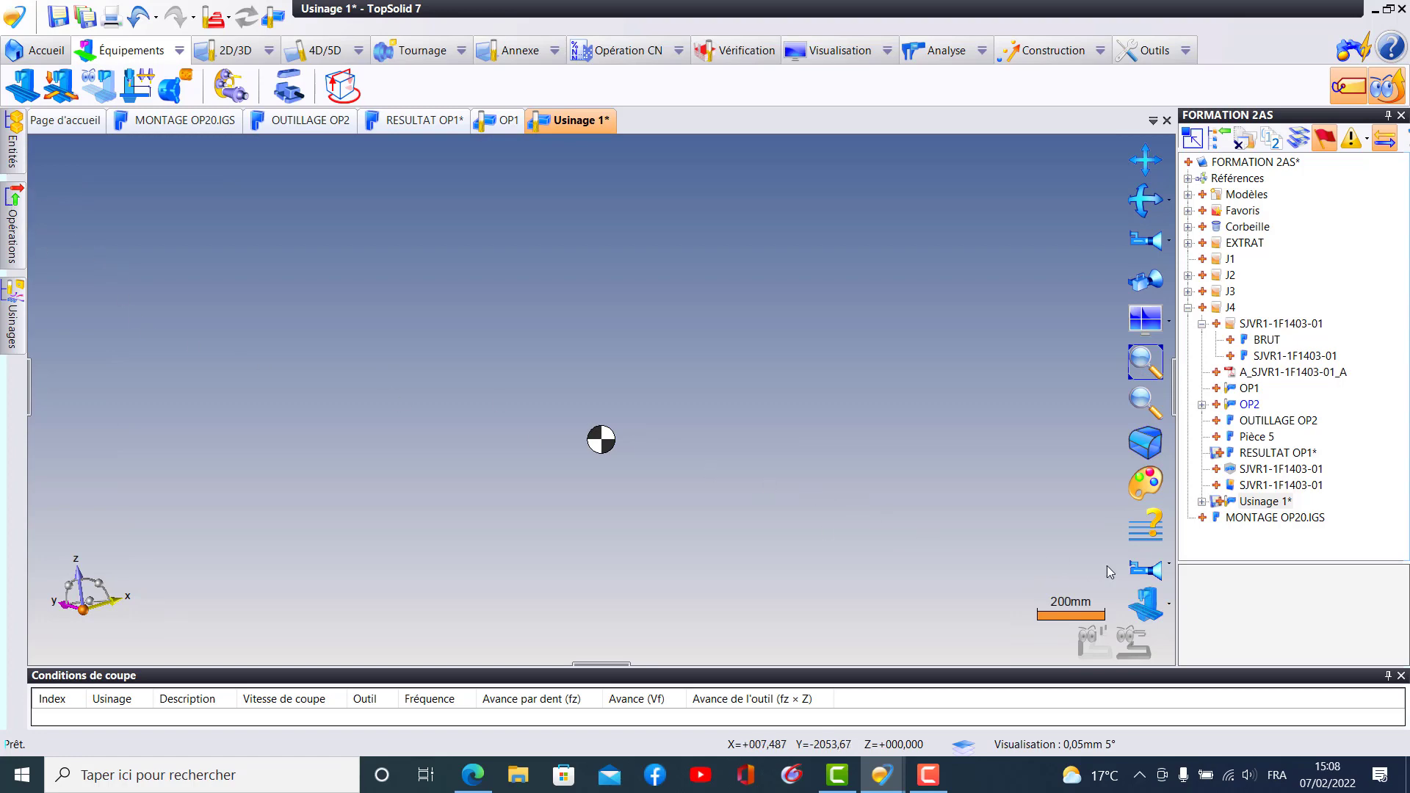
pyautogui.click(1170, 609)
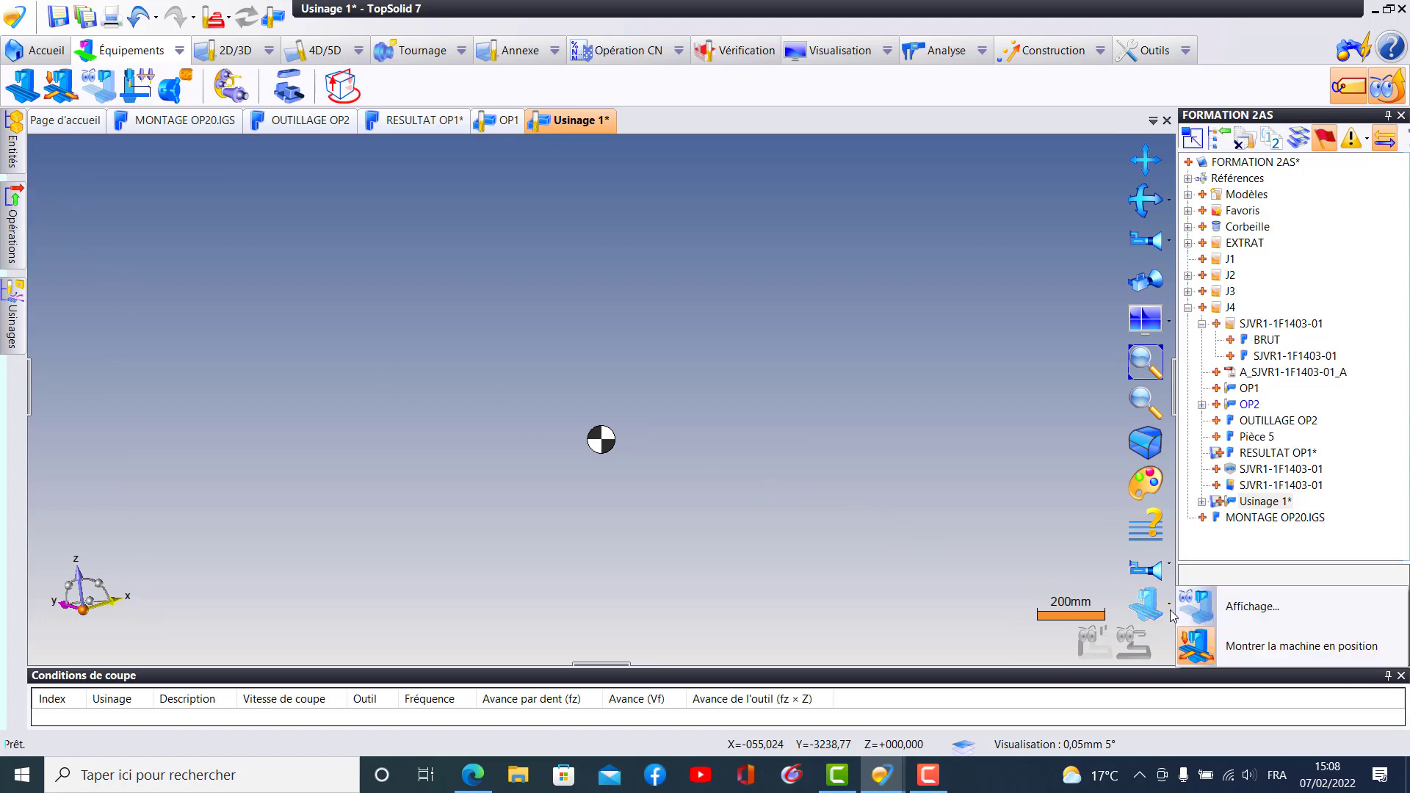
pyautogui.click(1219, 616)
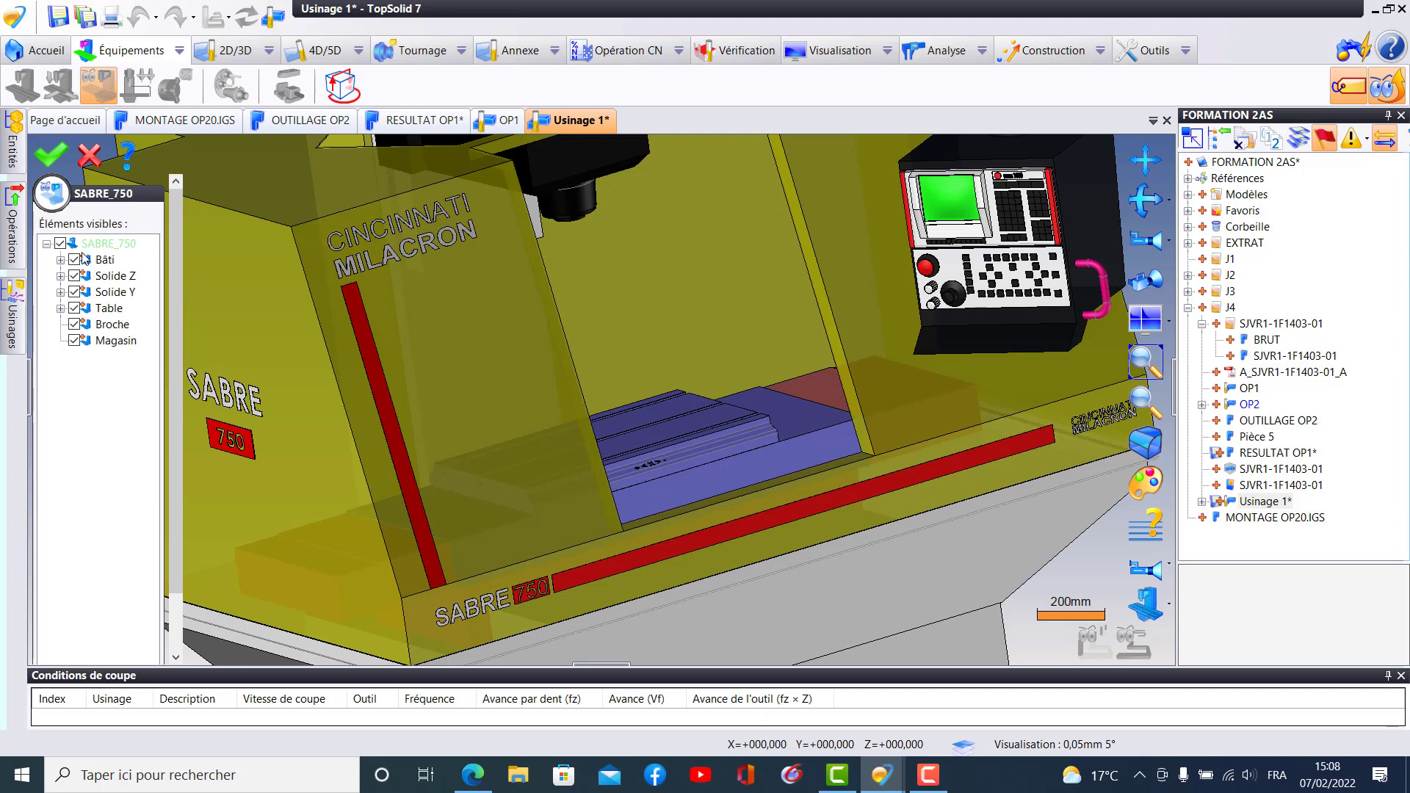
pyautogui.click(61, 245)
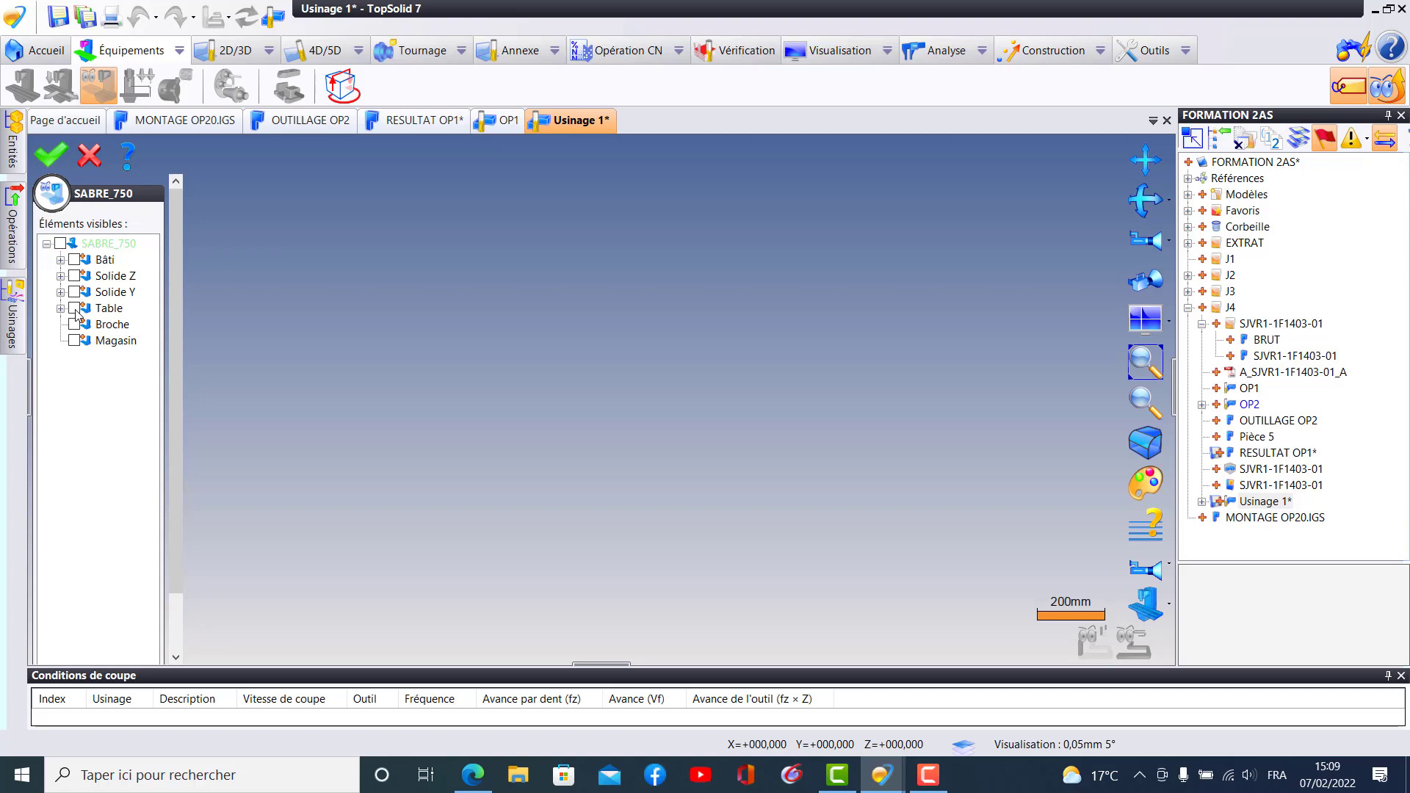
pyautogui.click(50, 155)
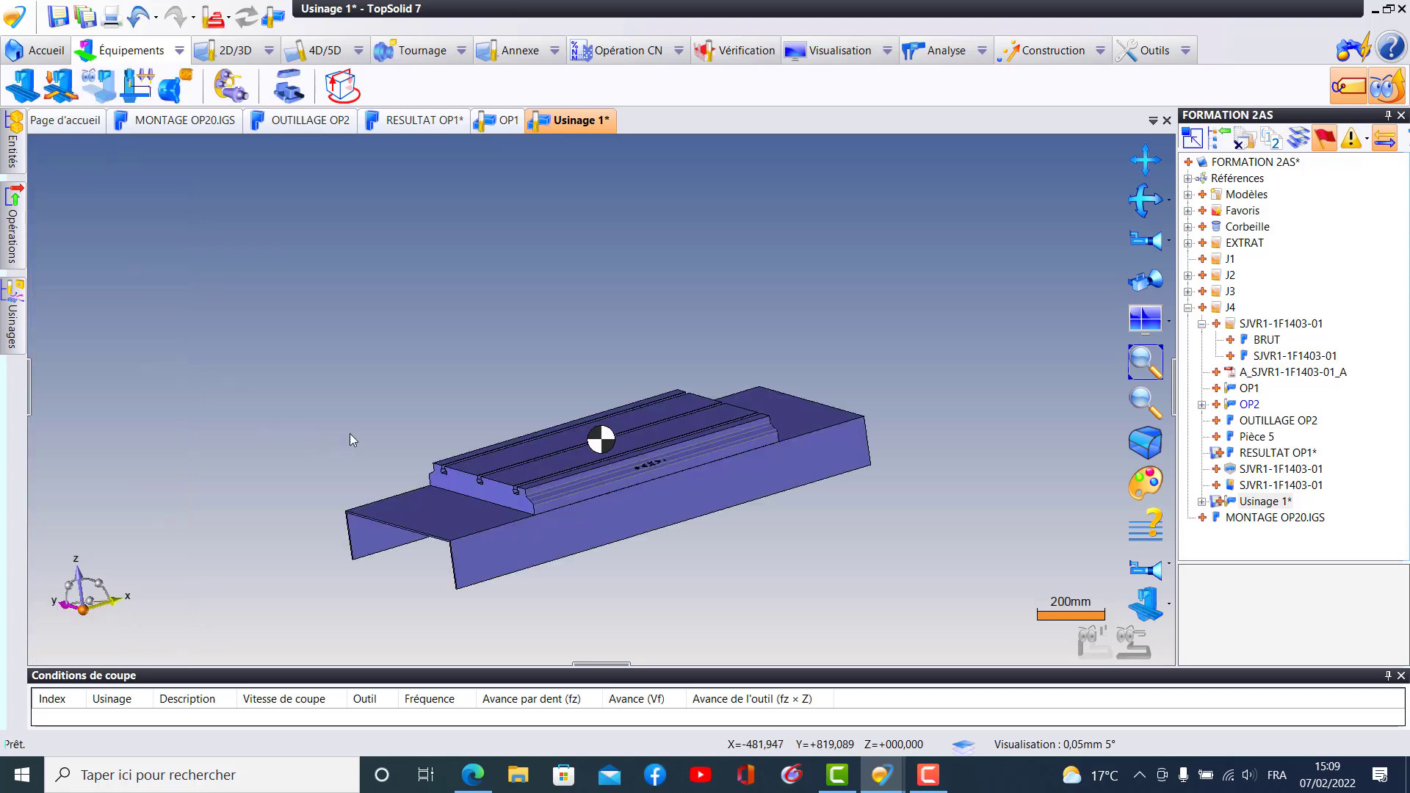
pyautogui.scroll(2, 680, 393)
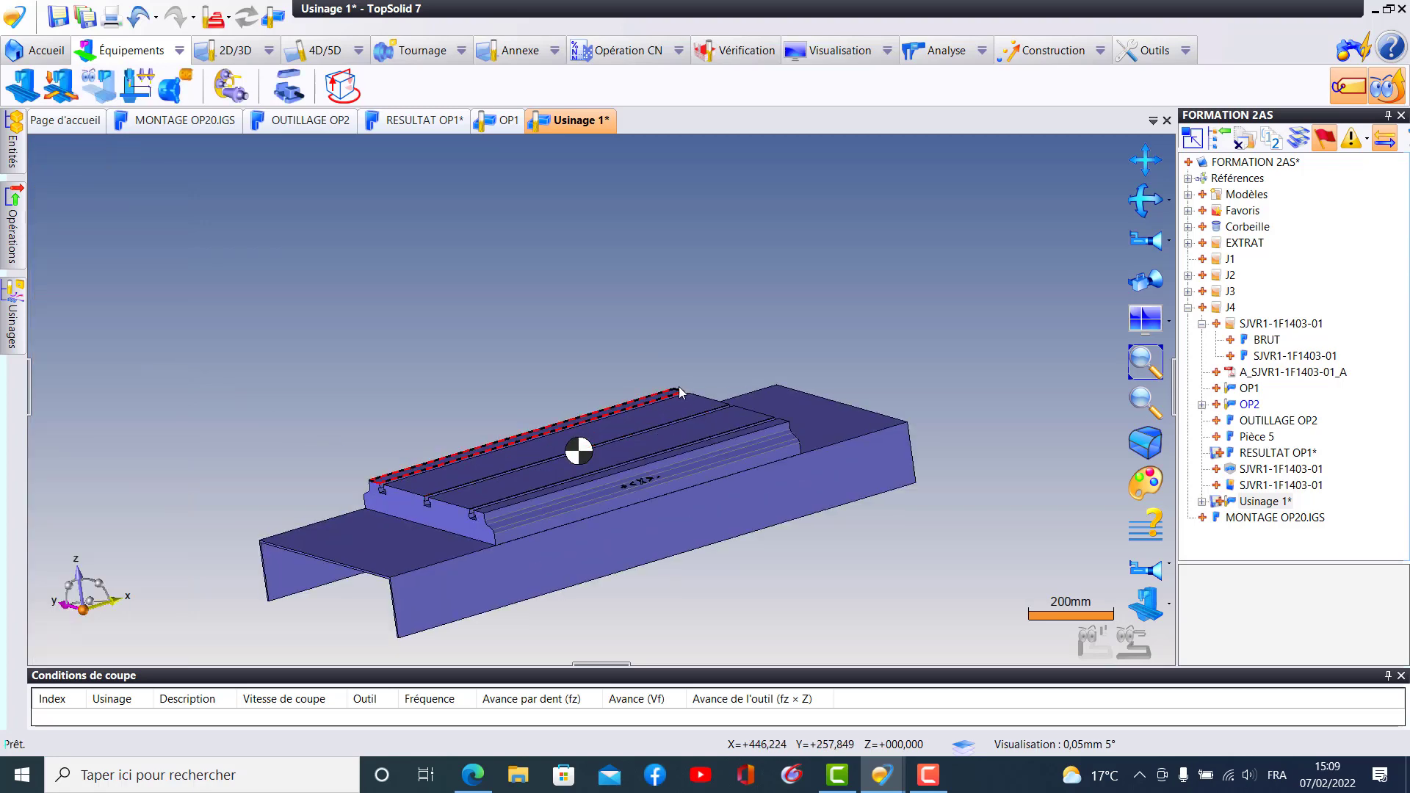
pyautogui.moveTo(642, 510); pyautogui.dragTo(625, 536, button='middle')
pyautogui.moveTo(627, 454); pyautogui.dragTo(560, 432, button='middle')
pyautogui.moveTo(660, 420); pyautogui.dragTo(677, 406, button='middle')
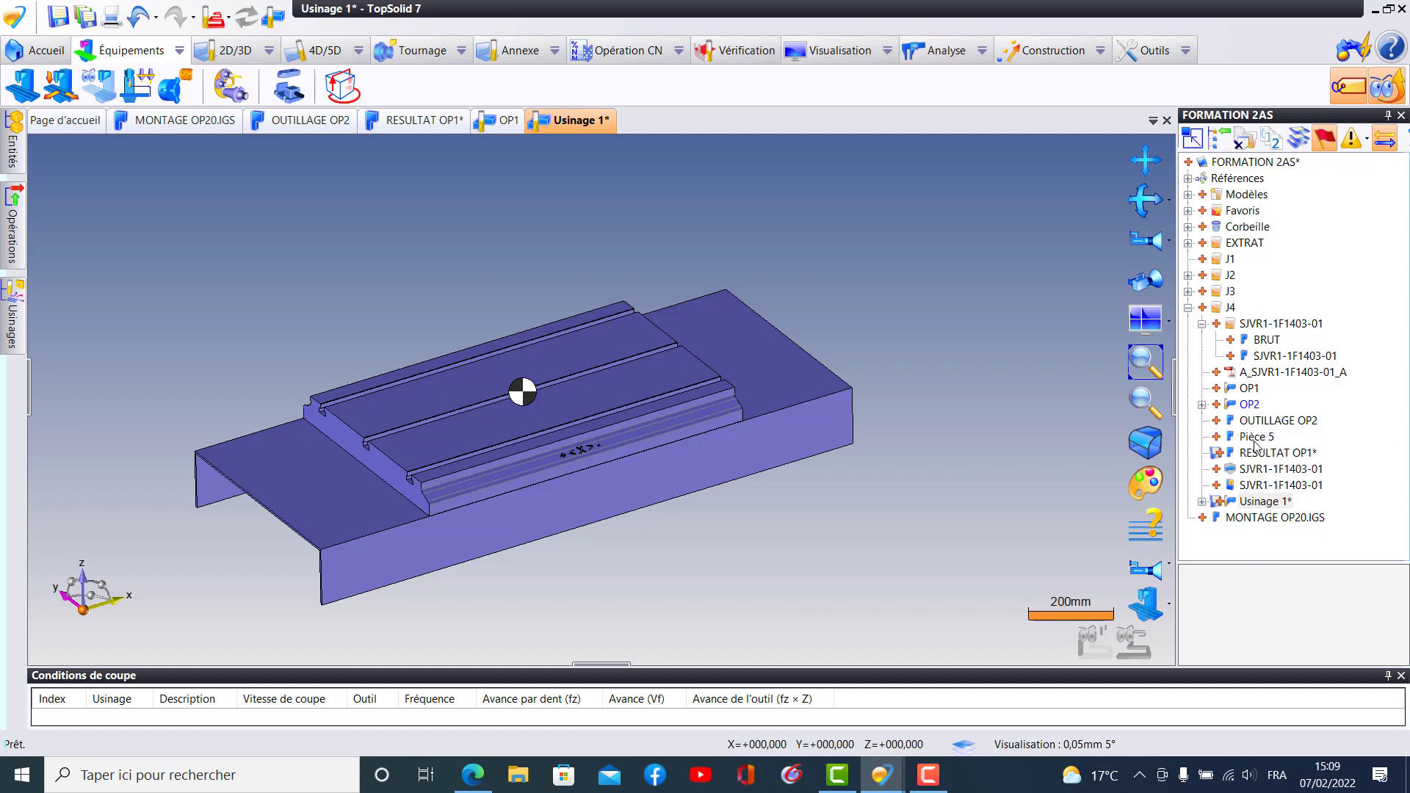
# - Open MONTAGE OP20.IGS to check the fixture plate, close it, and return to the Usinage 1 document
pyautogui.click(1279, 522)
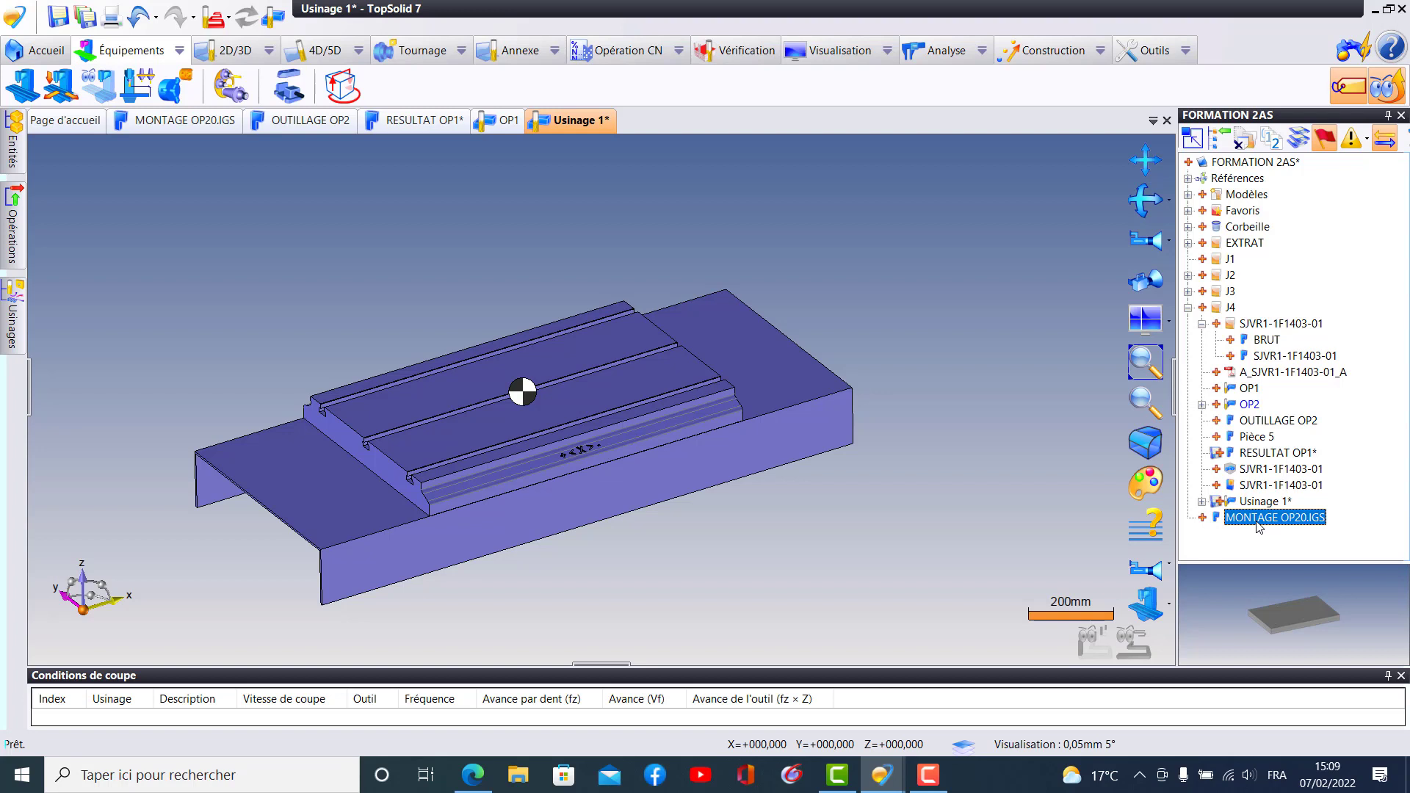
pyautogui.doubleClick(1255, 524)
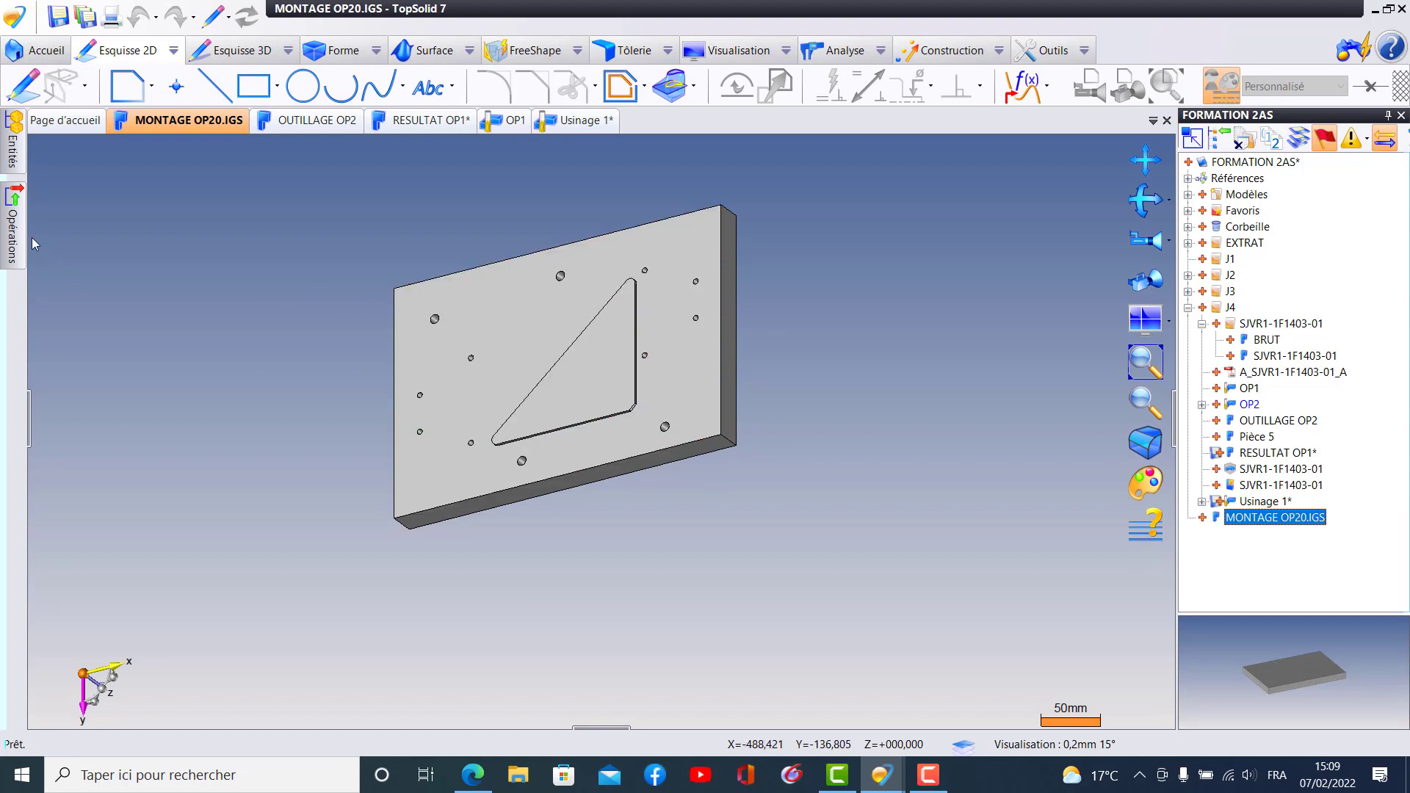
pyautogui.click(14, 228)
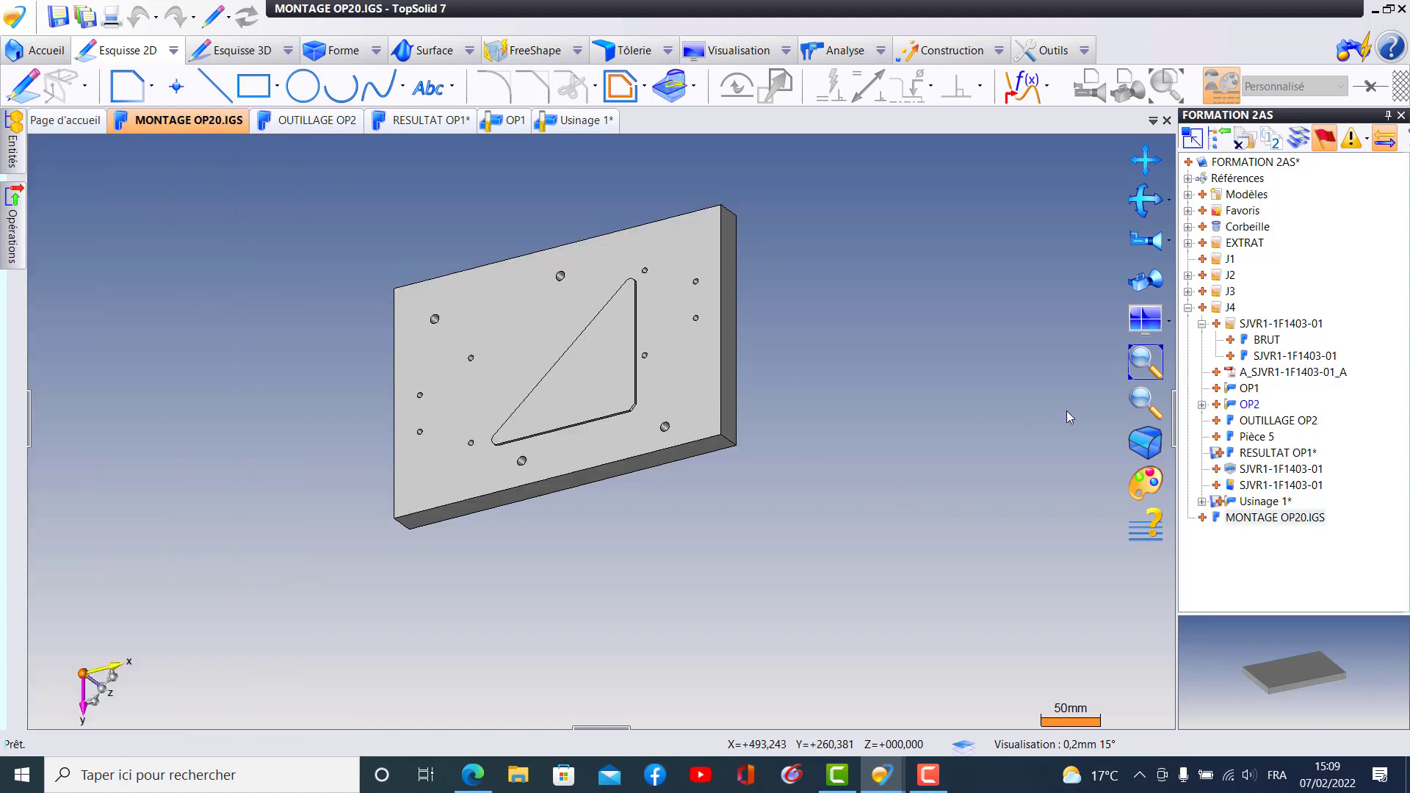
pyautogui.click(1314, 518)
pyautogui.click(1314, 517)
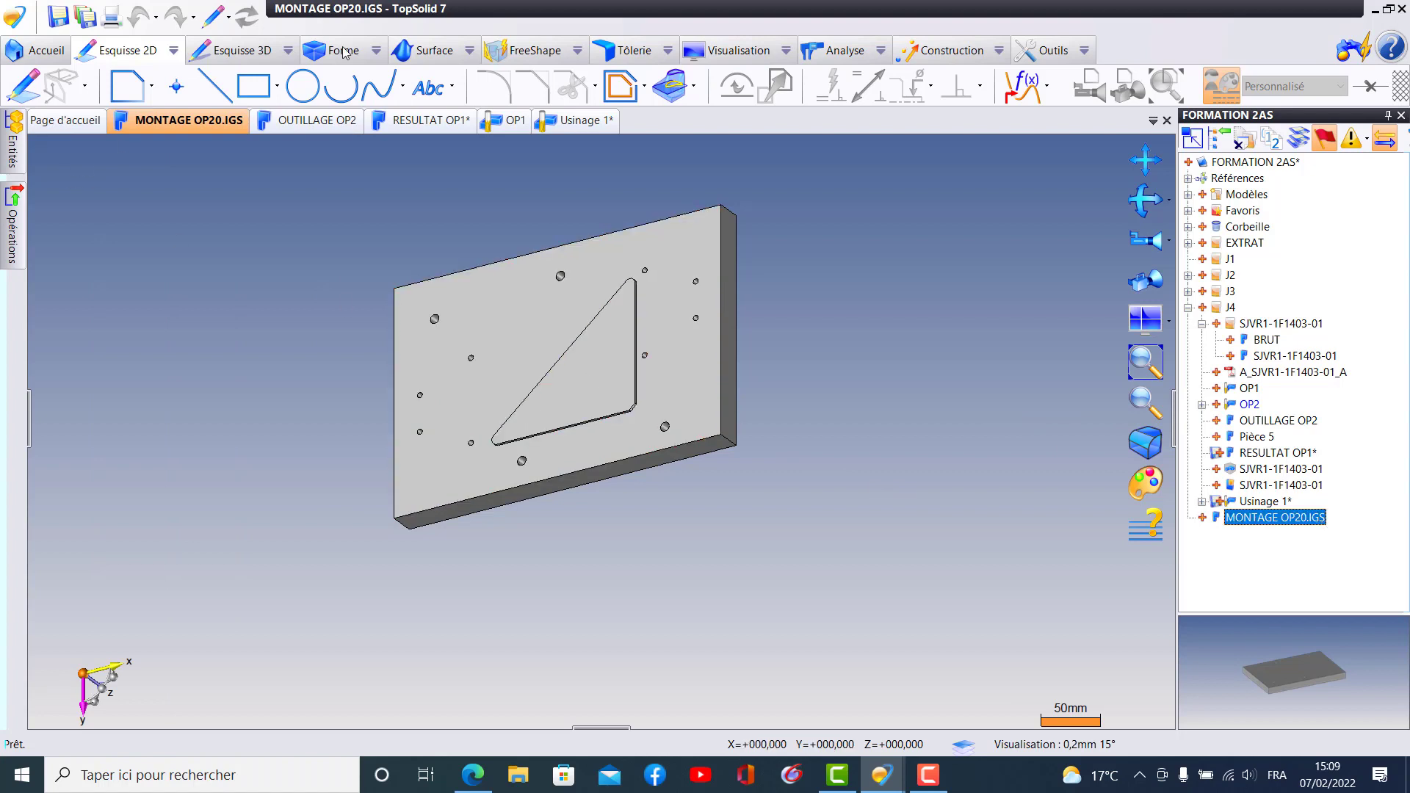
pyautogui.click(1166, 121)
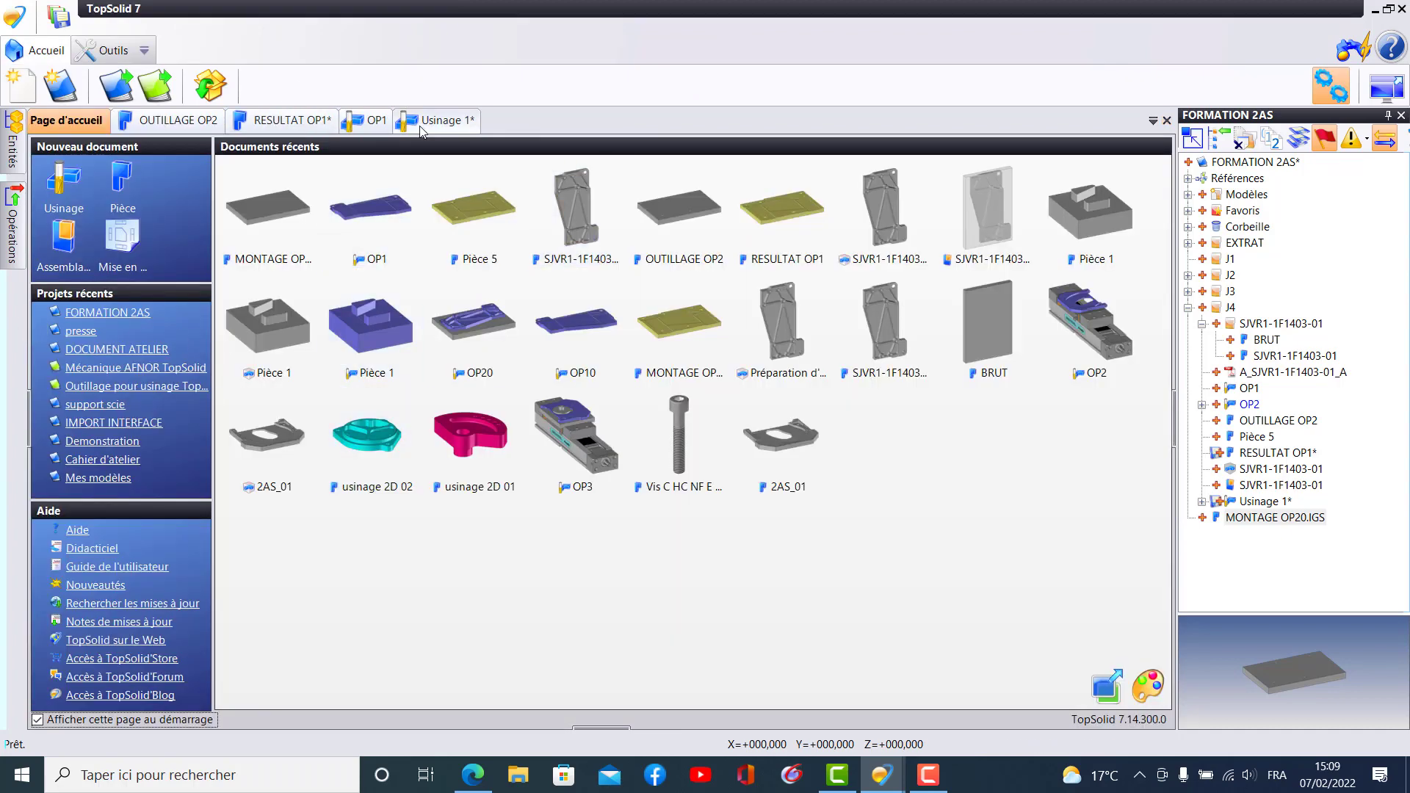
pyautogui.click(442, 123)
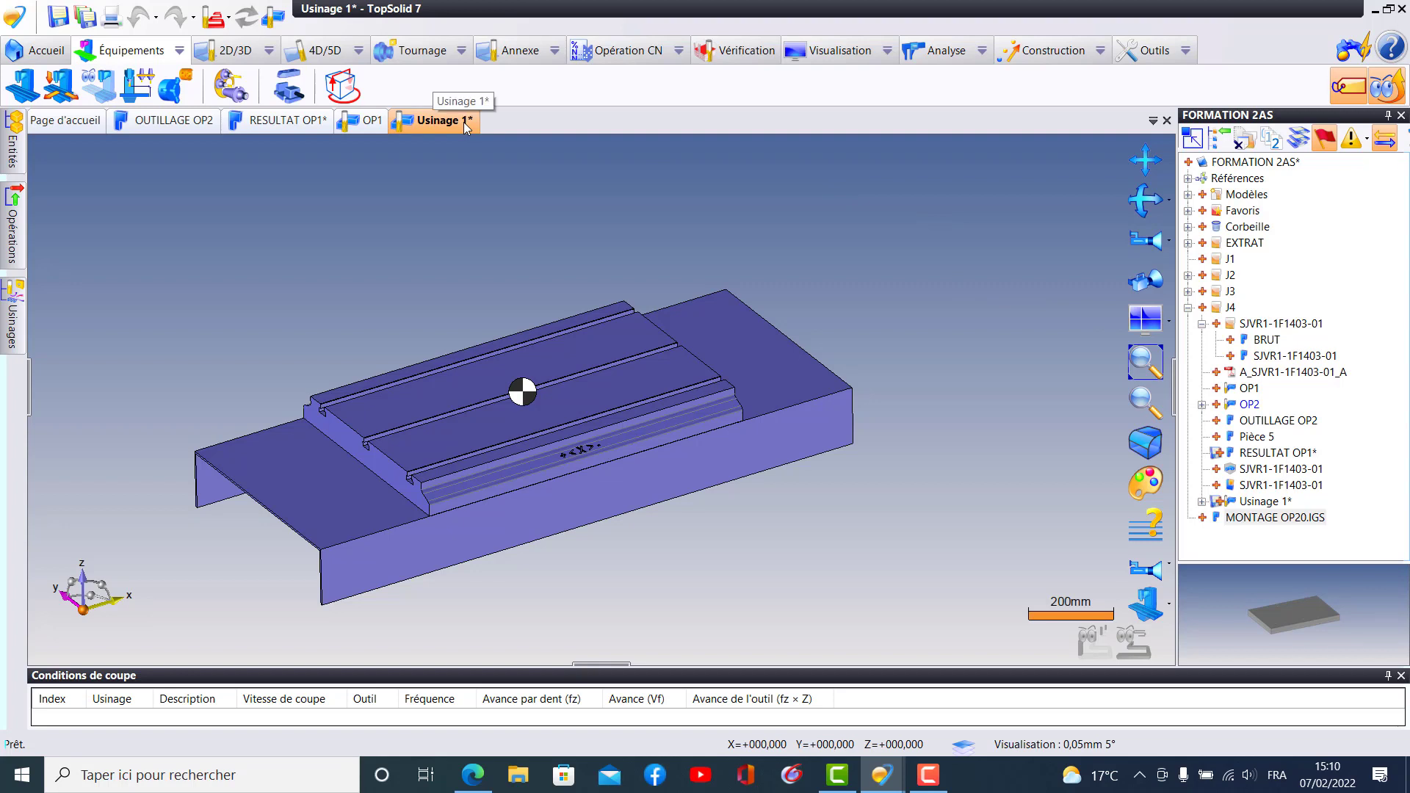
# - Rename the Usinage 1 document as OP 2 and save it
pyautogui.click(1263, 501)
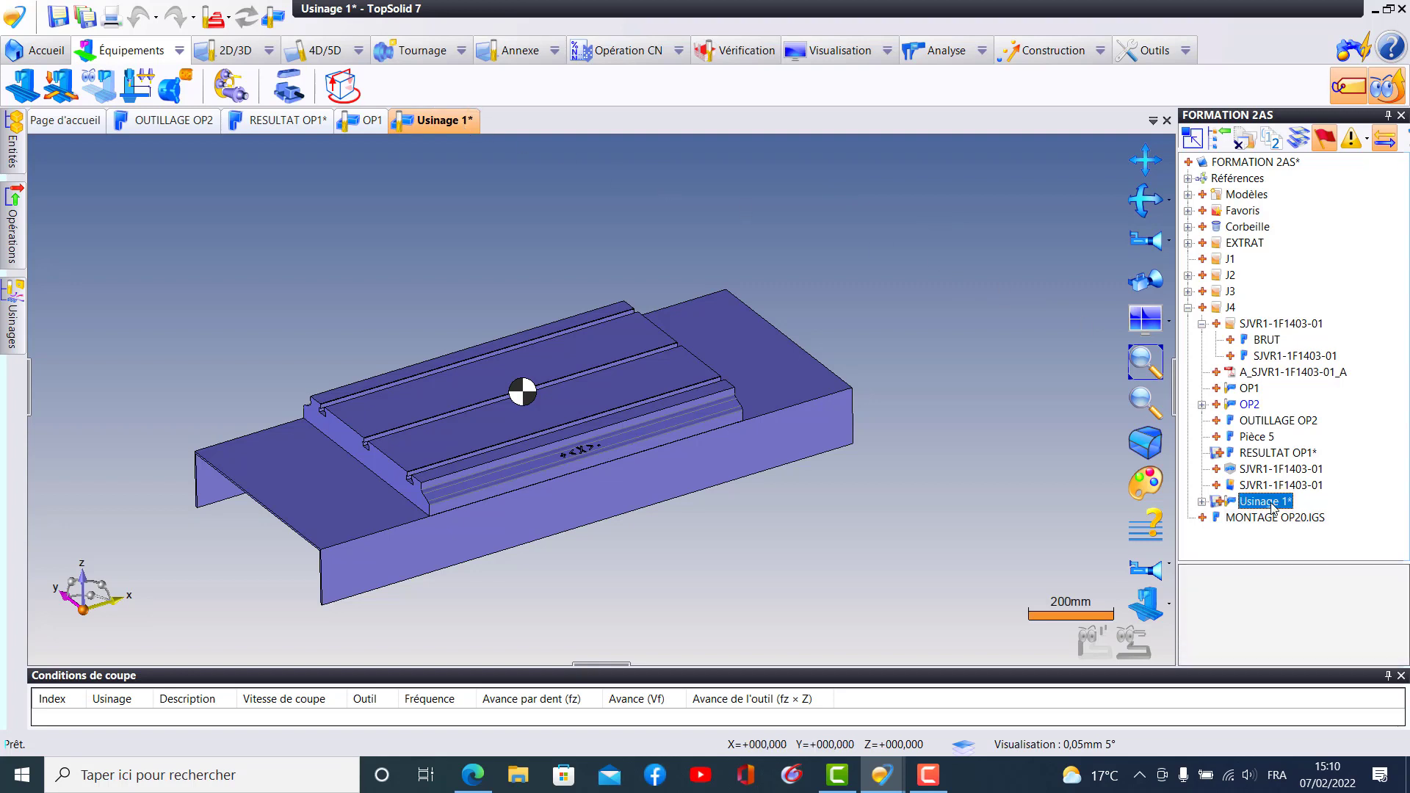
pyautogui.click(1263, 501)
pyautogui.write('OP 2')
pyautogui.click(898, 511)
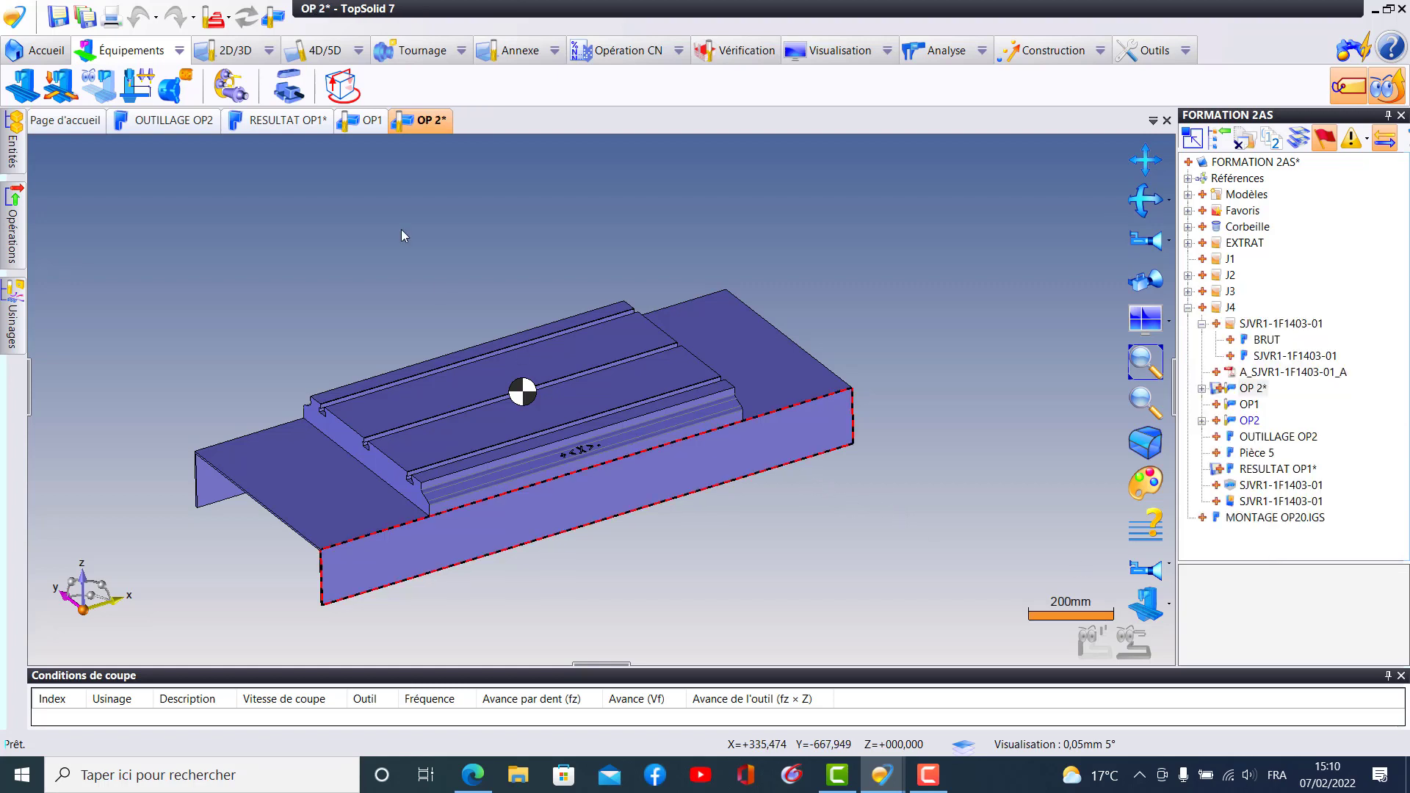
pyautogui.click(85, 15)
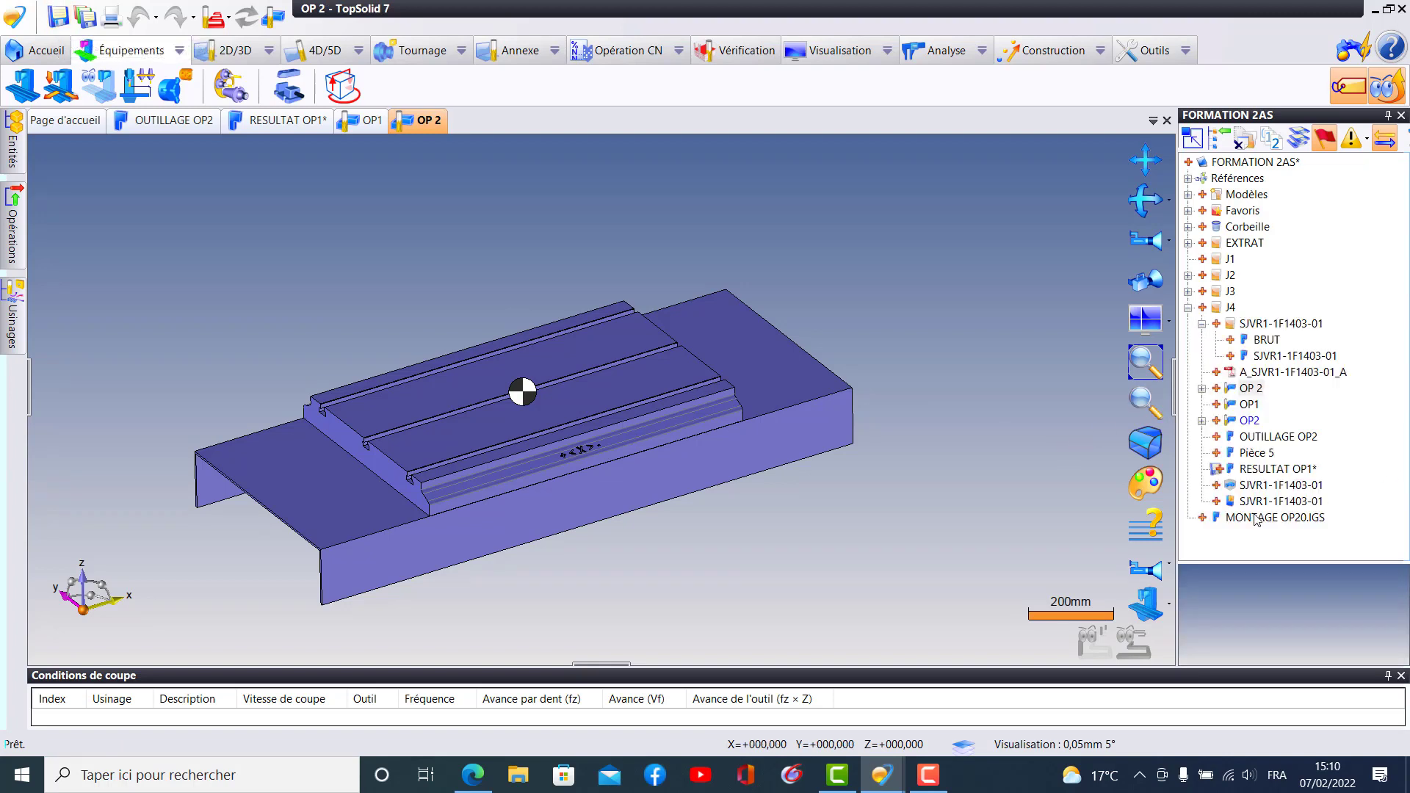
# - Insert MONTAGE OP20.IGS into the OP 2 document using the Inclusion method for the part to machine
pyautogui.moveTo(1257, 520); pyautogui.dragTo(1173, 476)
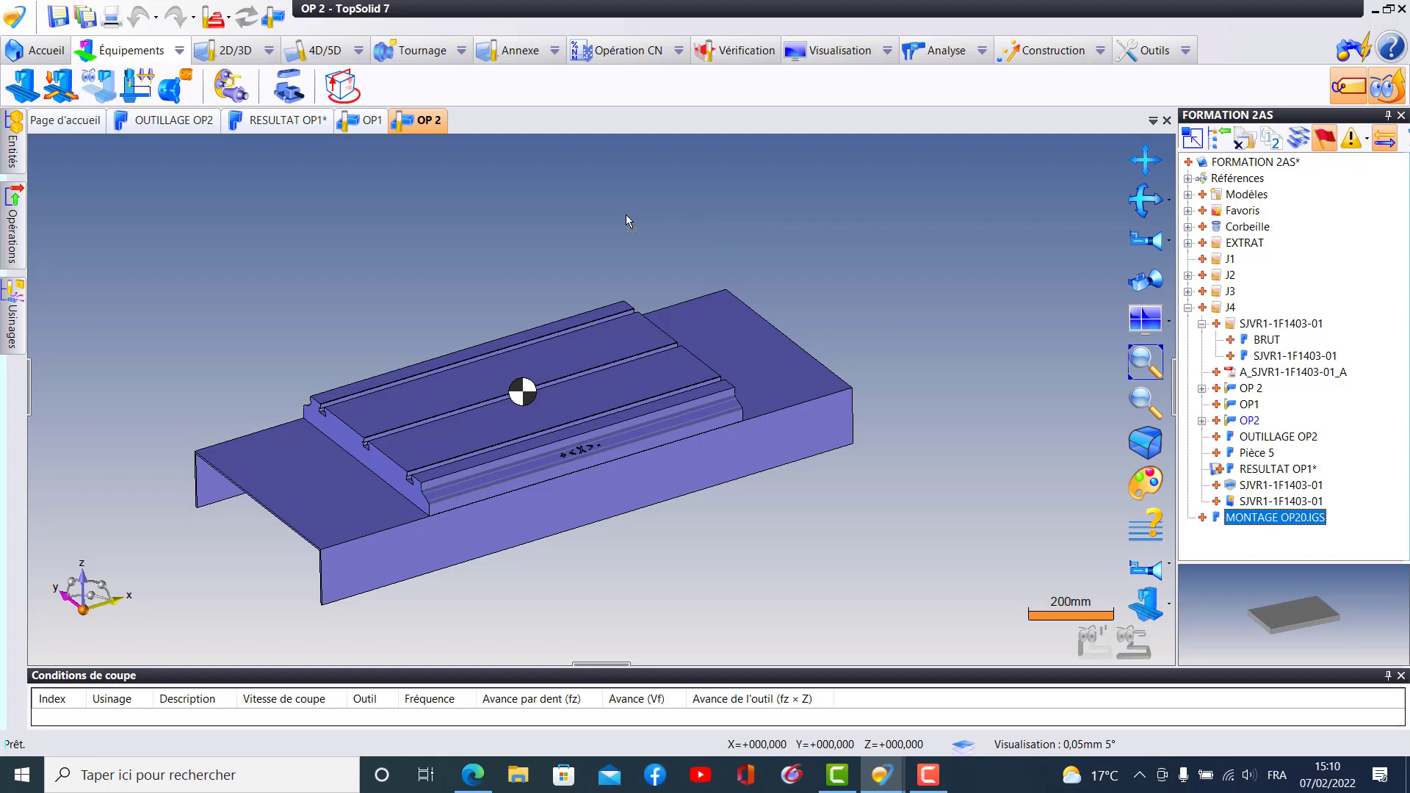
pyautogui.moveTo(626, 215); pyautogui.dragTo(626, 215)
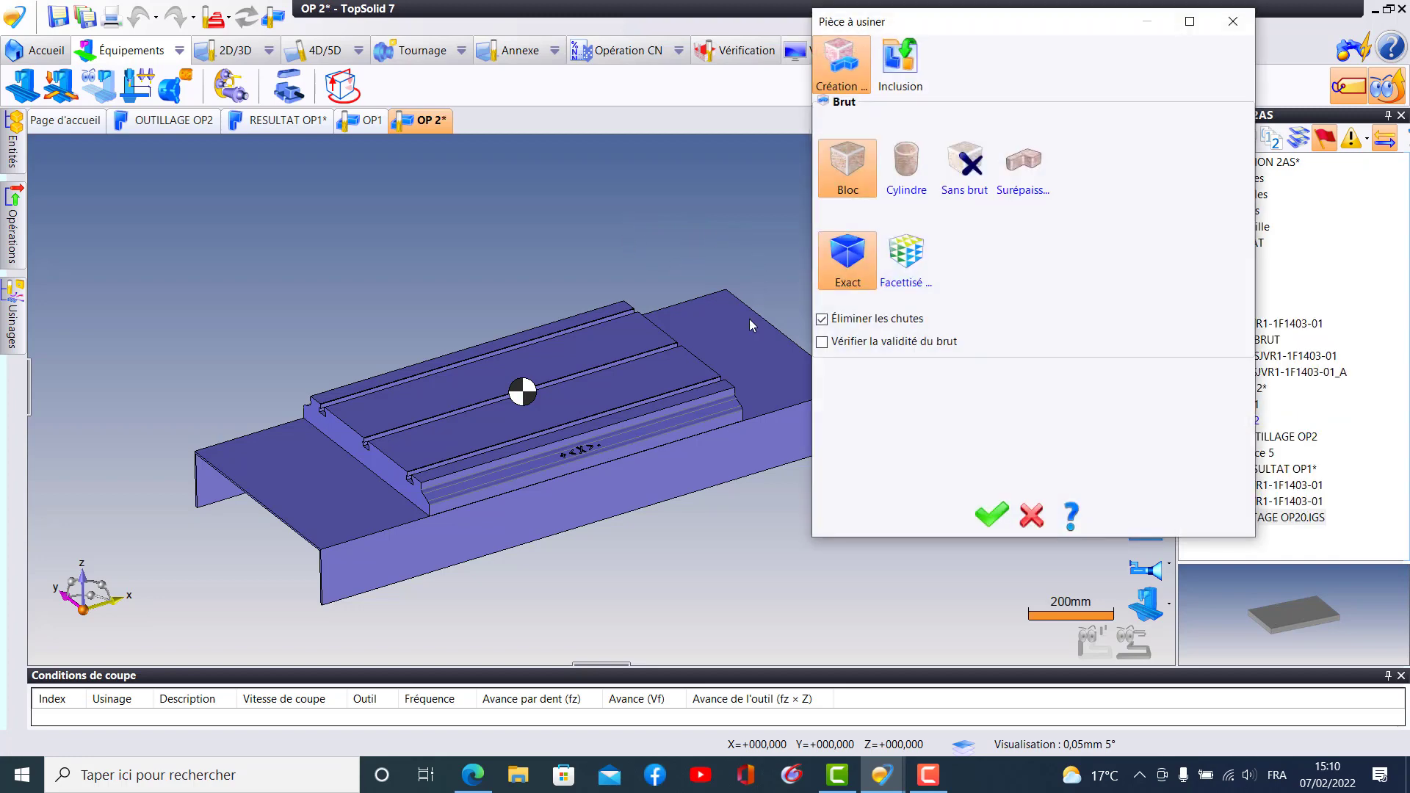
pyautogui.click(900, 65)
pyautogui.click(988, 513)
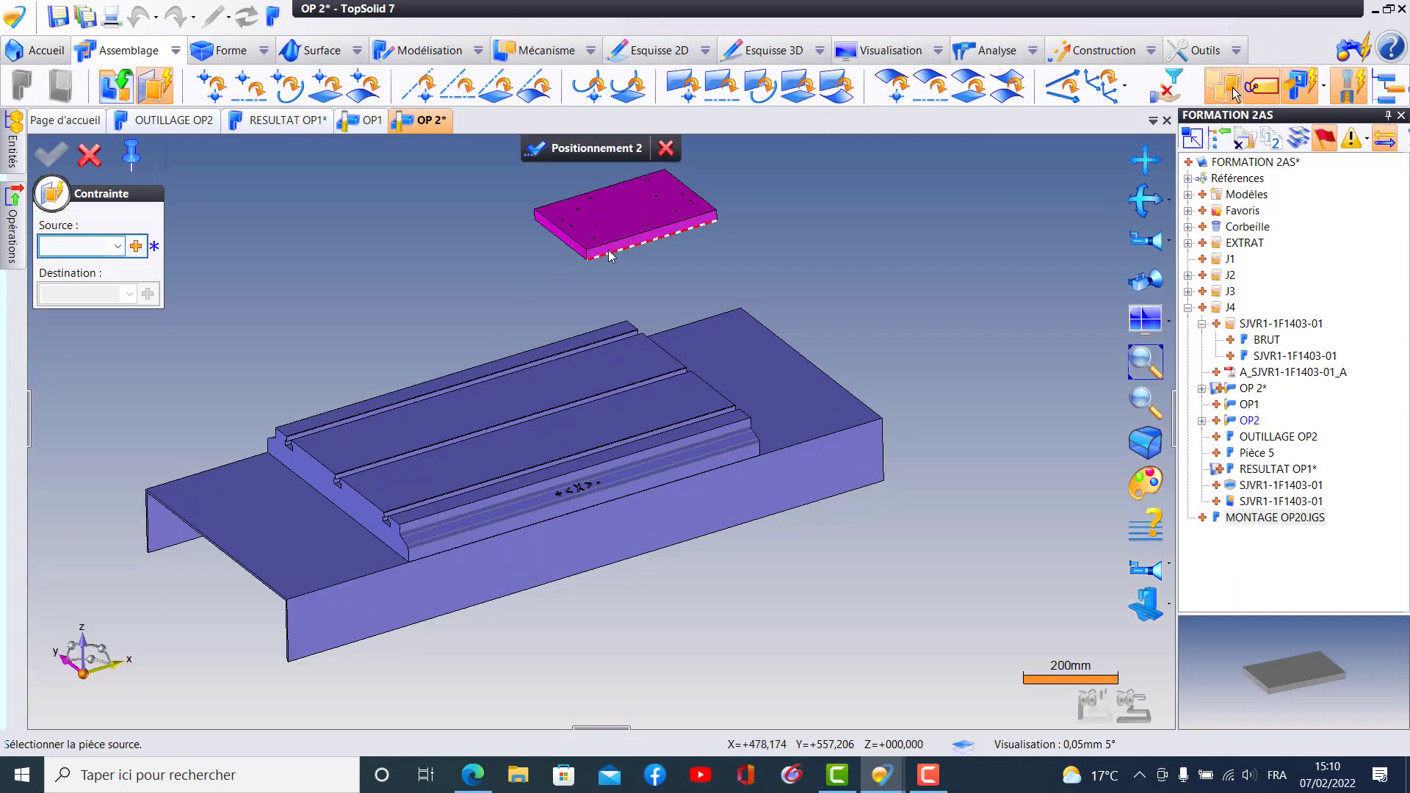
# - Constrain the fixture plate's bottom face plane-on-plane to the top face of the machine table
pyautogui.moveTo(658, 226); pyautogui.dragTo(727, 354, button='middle')
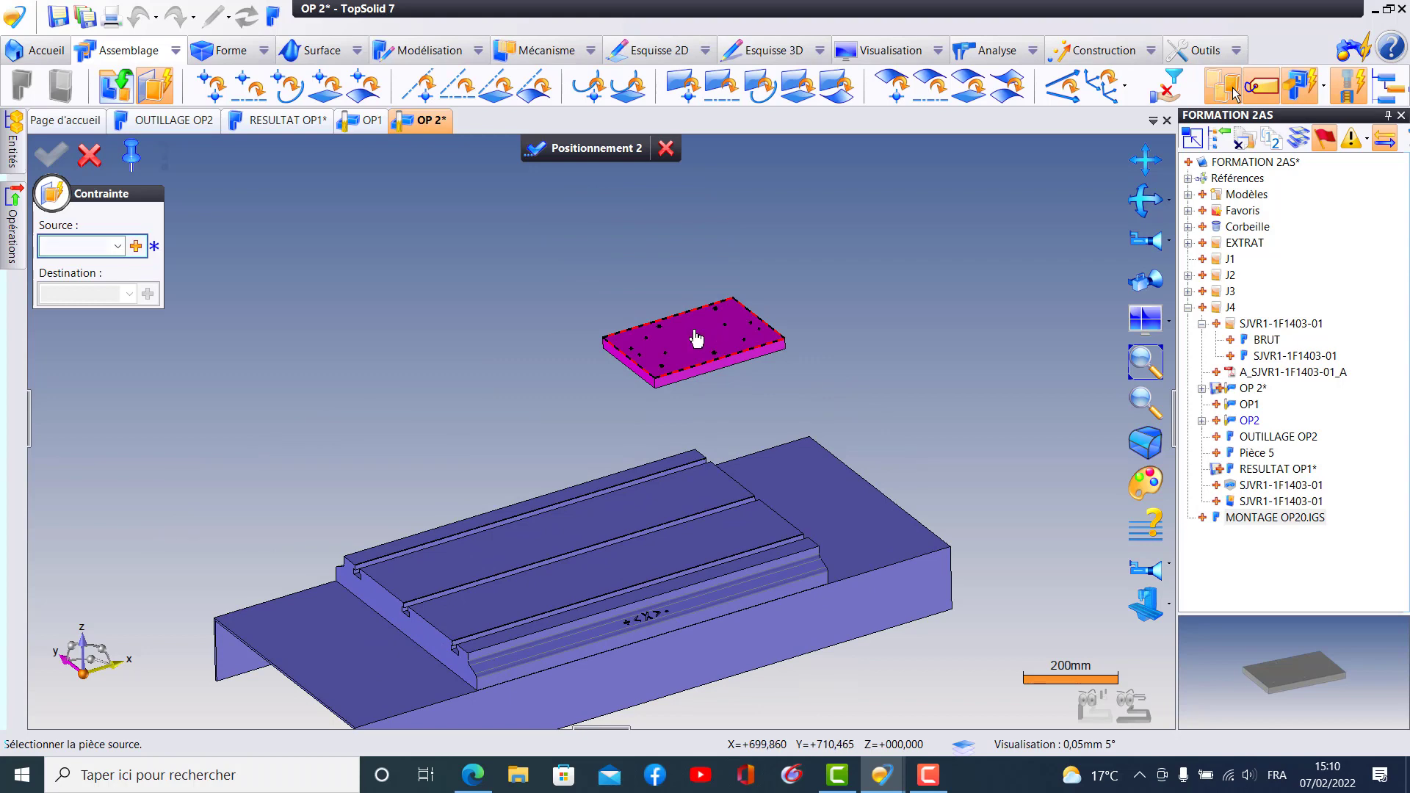
pyautogui.click(696, 339)
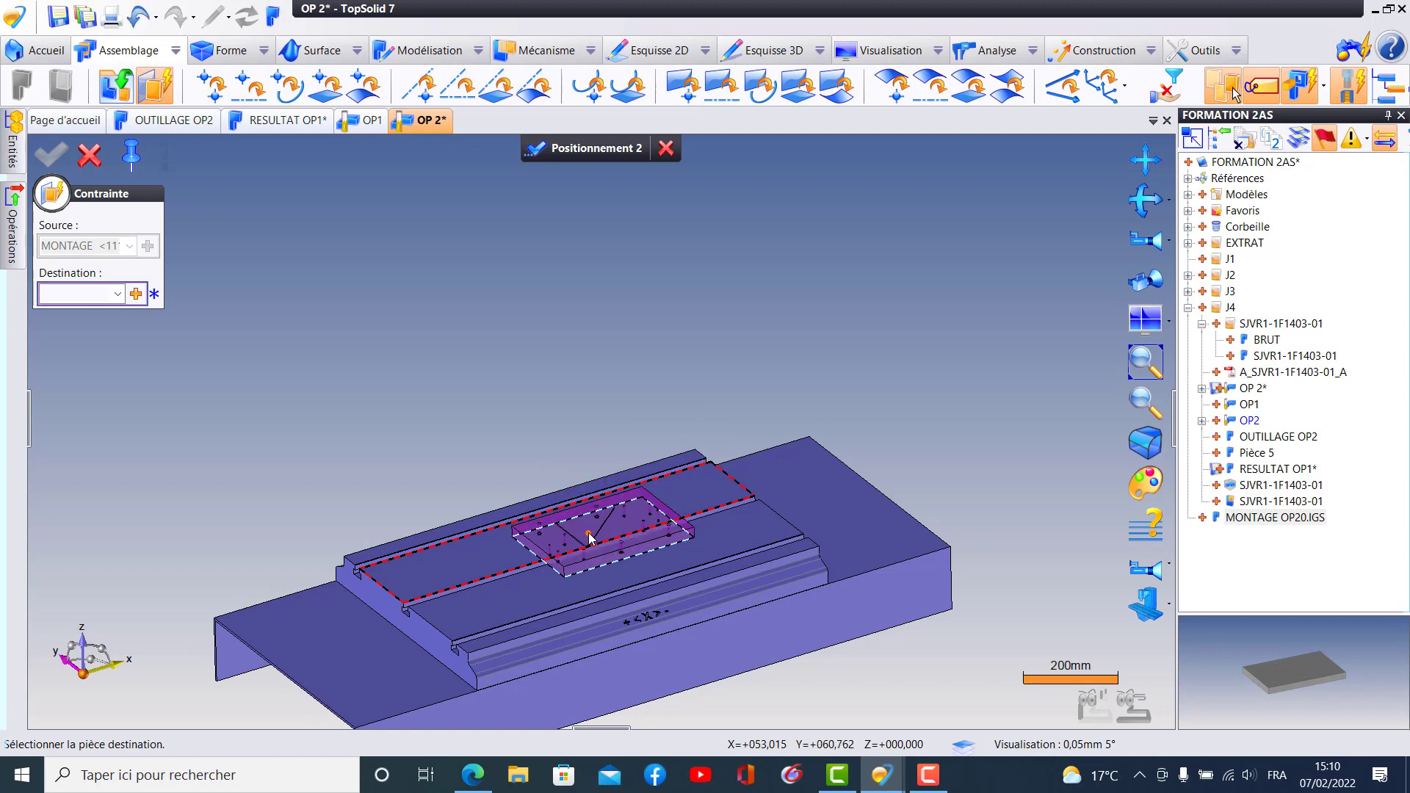
pyautogui.click(589, 542)
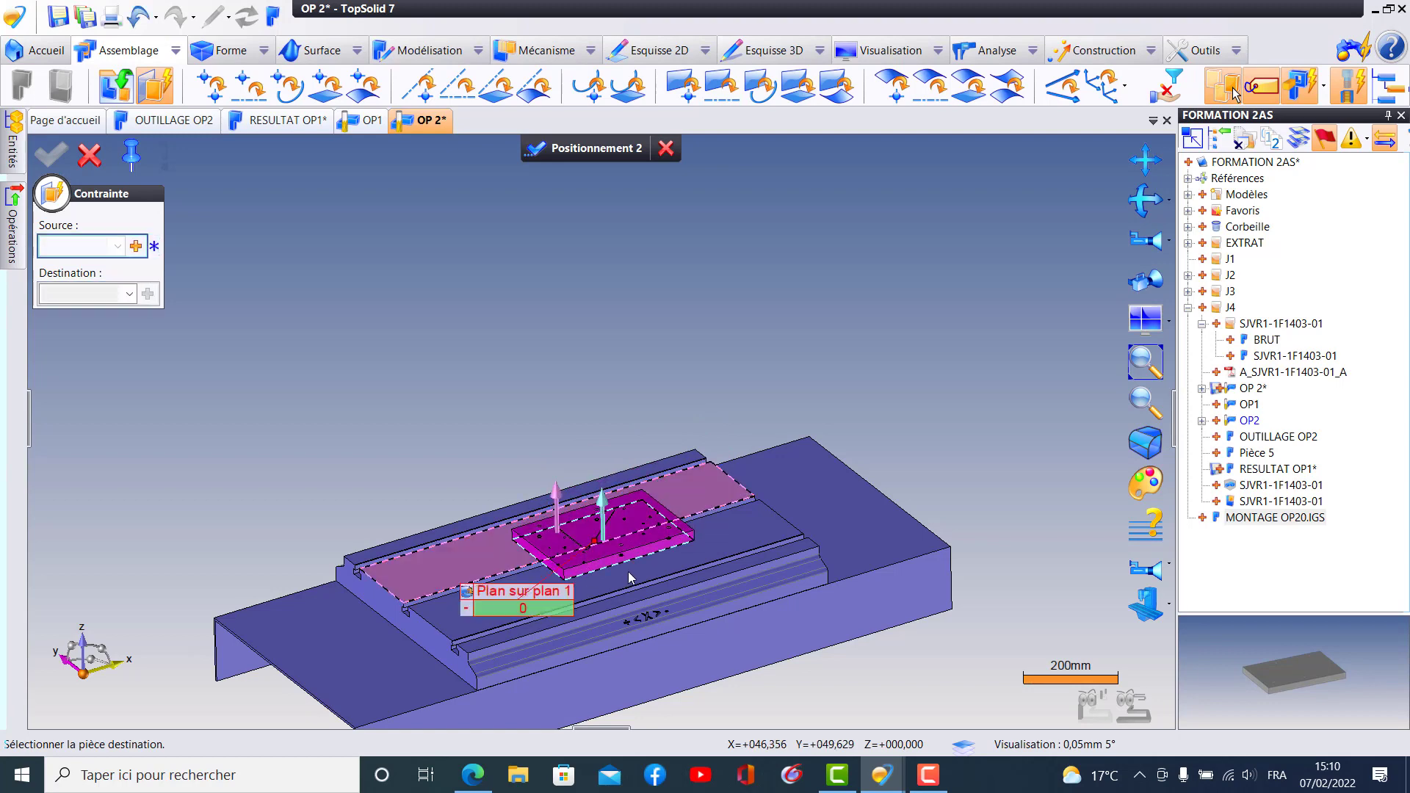
# - Set the offset of the plane-on-plane constraint between plate and table to 100 mm
pyautogui.scroll(5, 597, 548)
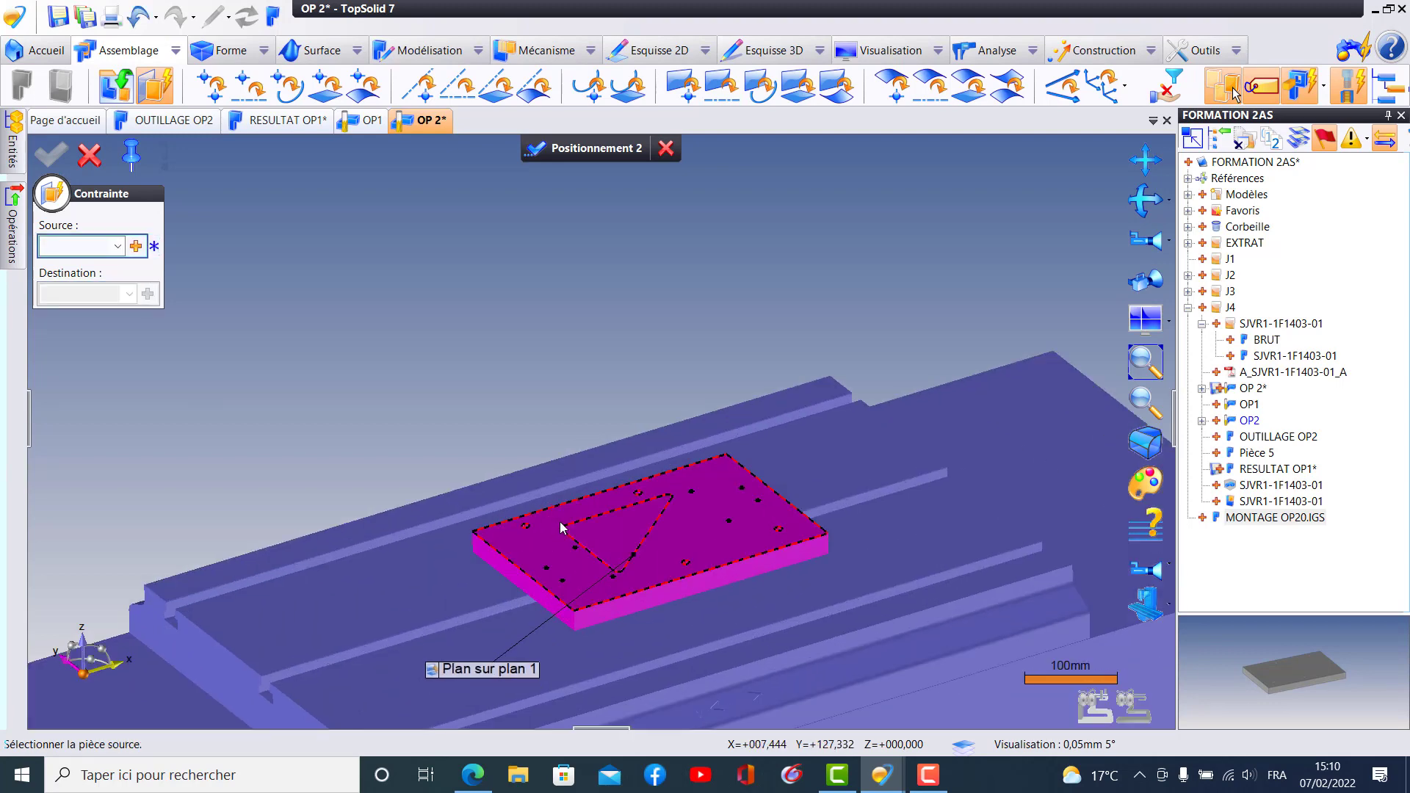
pyautogui.moveTo(486, 491); pyautogui.dragTo(516, 391, button='middle')
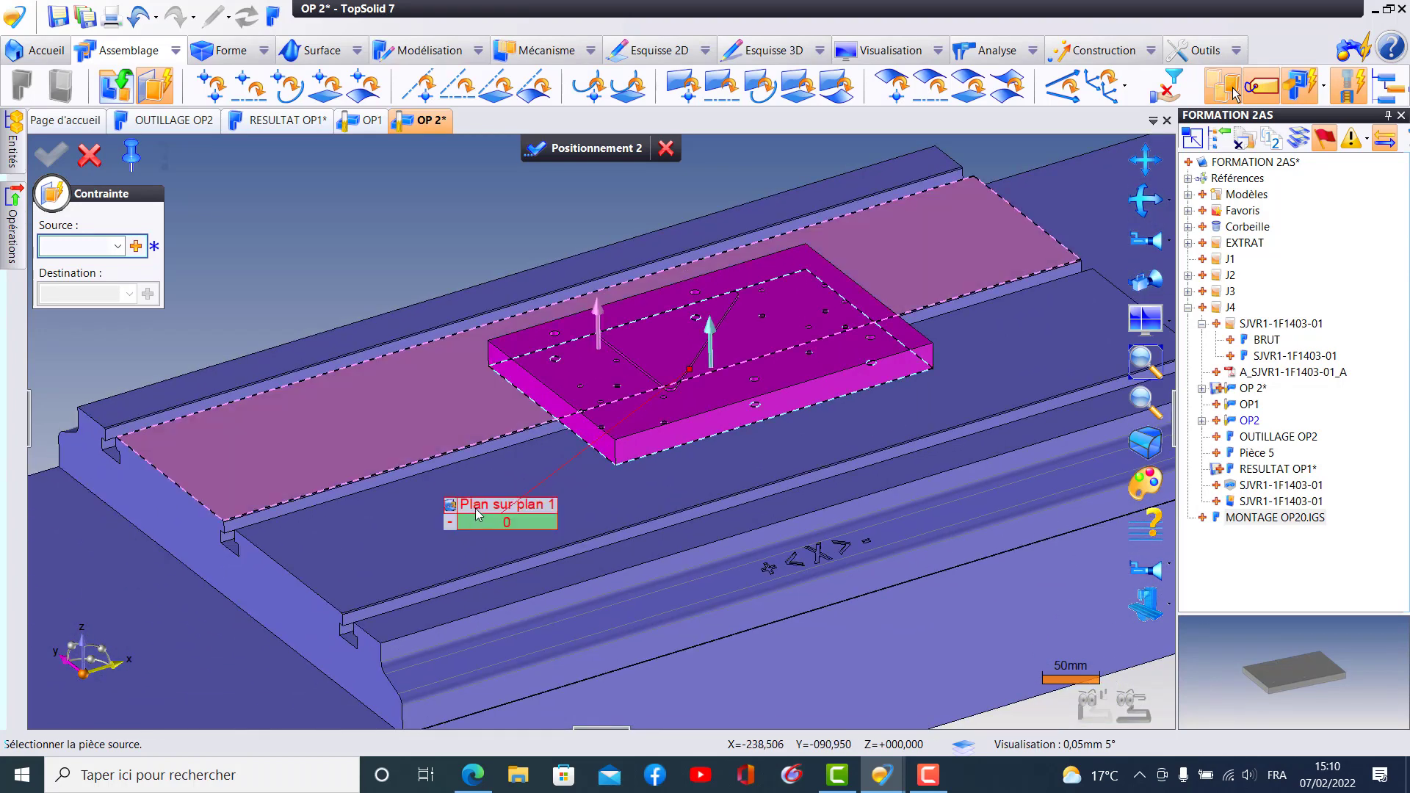
pyautogui.click(501, 523)
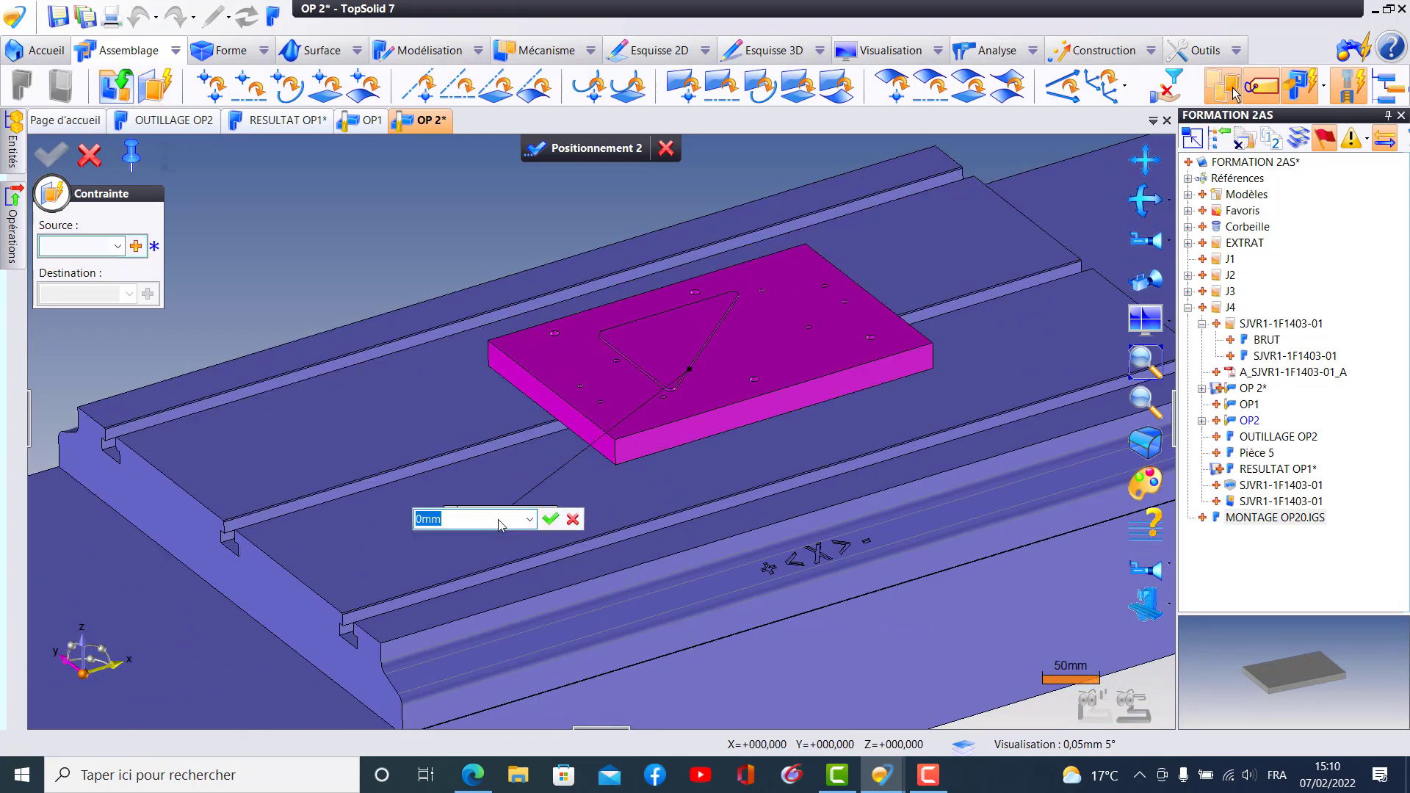
pyautogui.write('100')
pyautogui.press('Return')
pyautogui.moveTo(617, 520); pyautogui.dragTo(551, 666, button='middle')
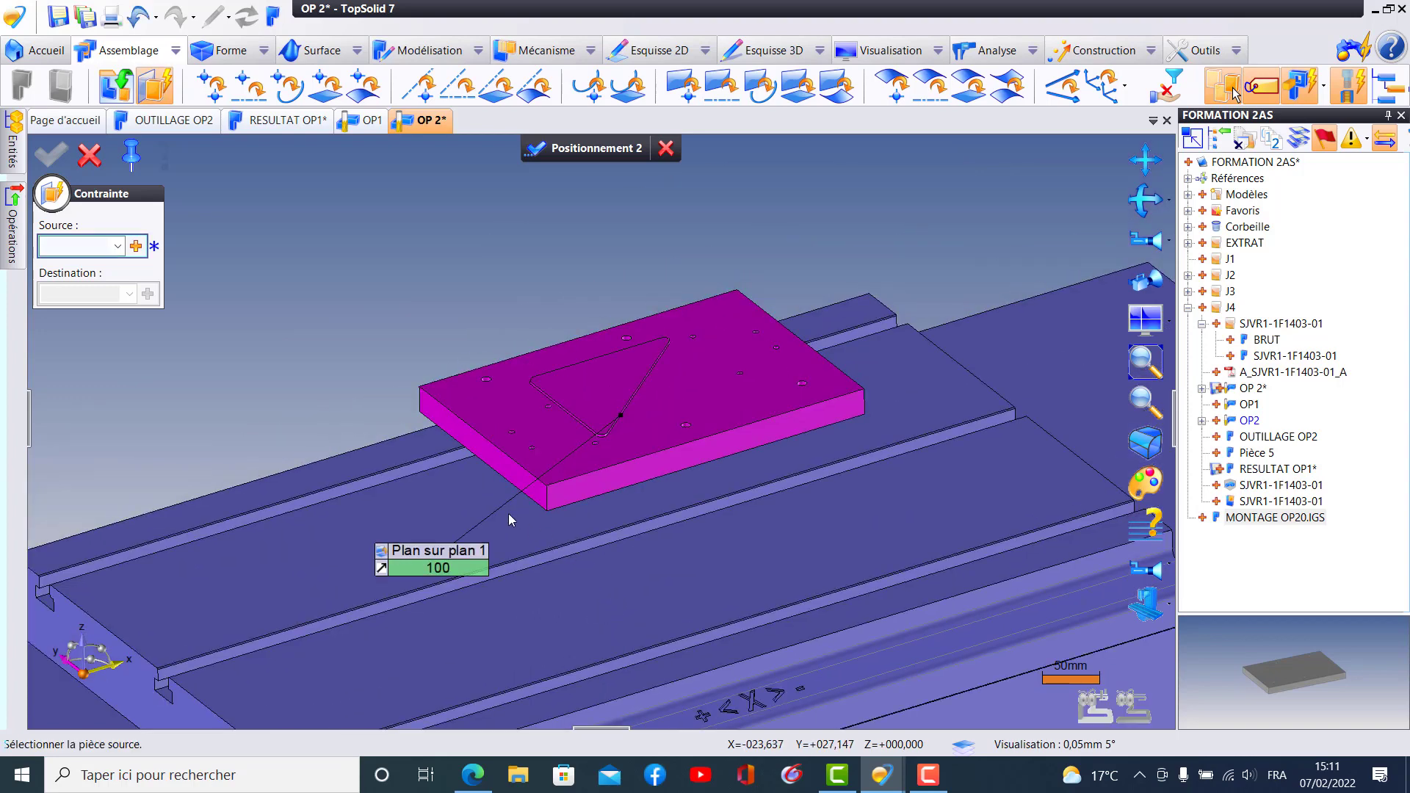
# - Define the next constraint's source as the middle plane between the fixture plate's two short end faces
pyautogui.click(136, 247)
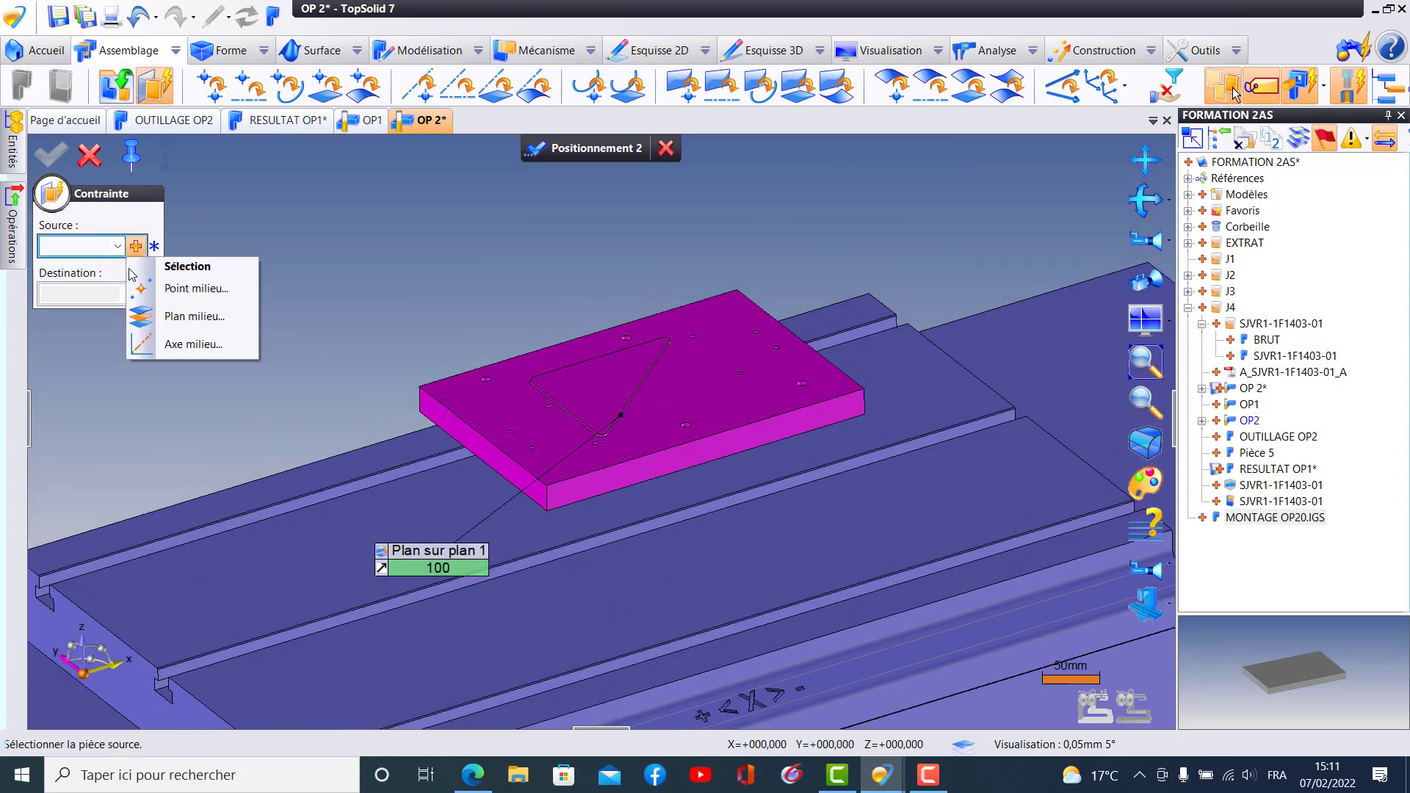
pyautogui.click(195, 323)
pyautogui.click(485, 449)
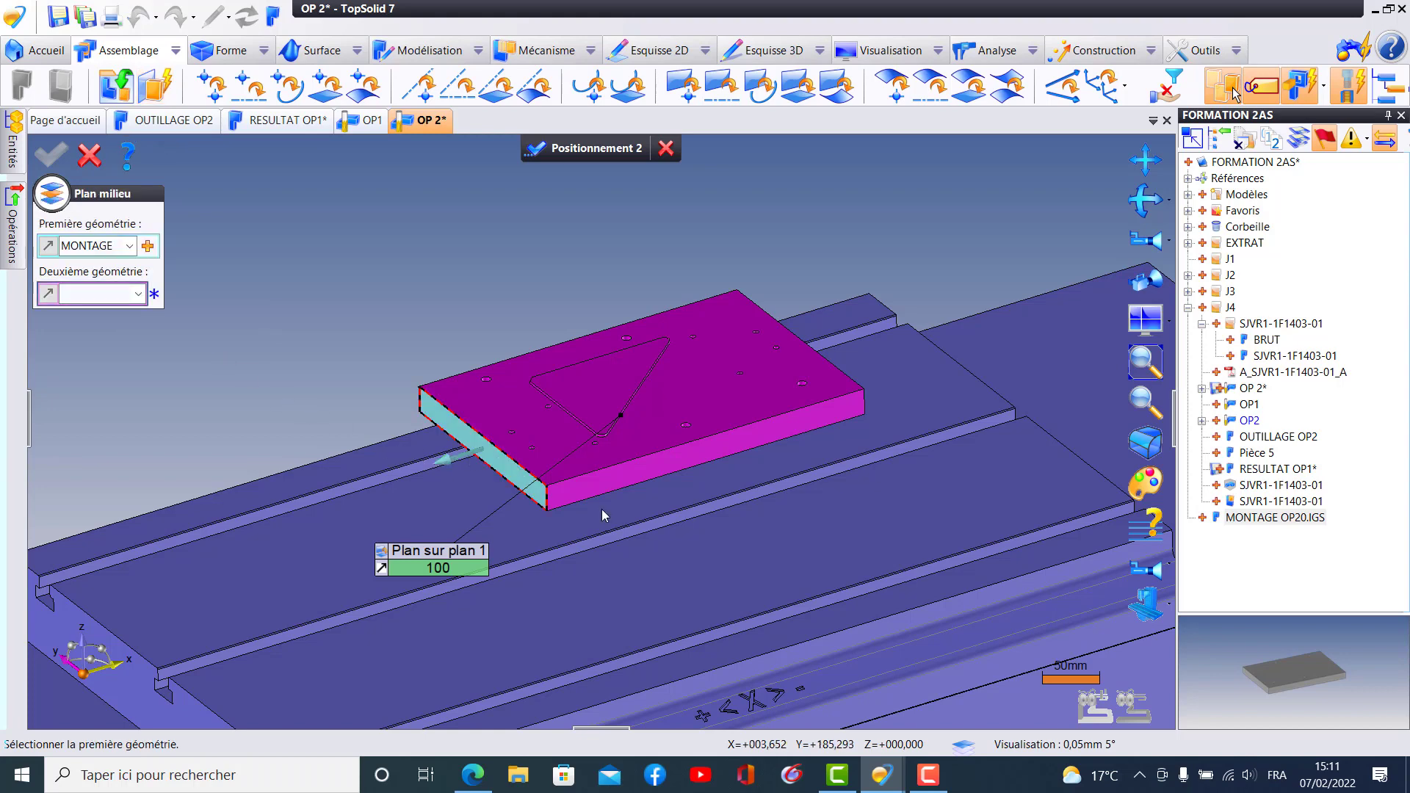
pyautogui.moveTo(793, 595); pyautogui.dragTo(985, 478, button='middle')
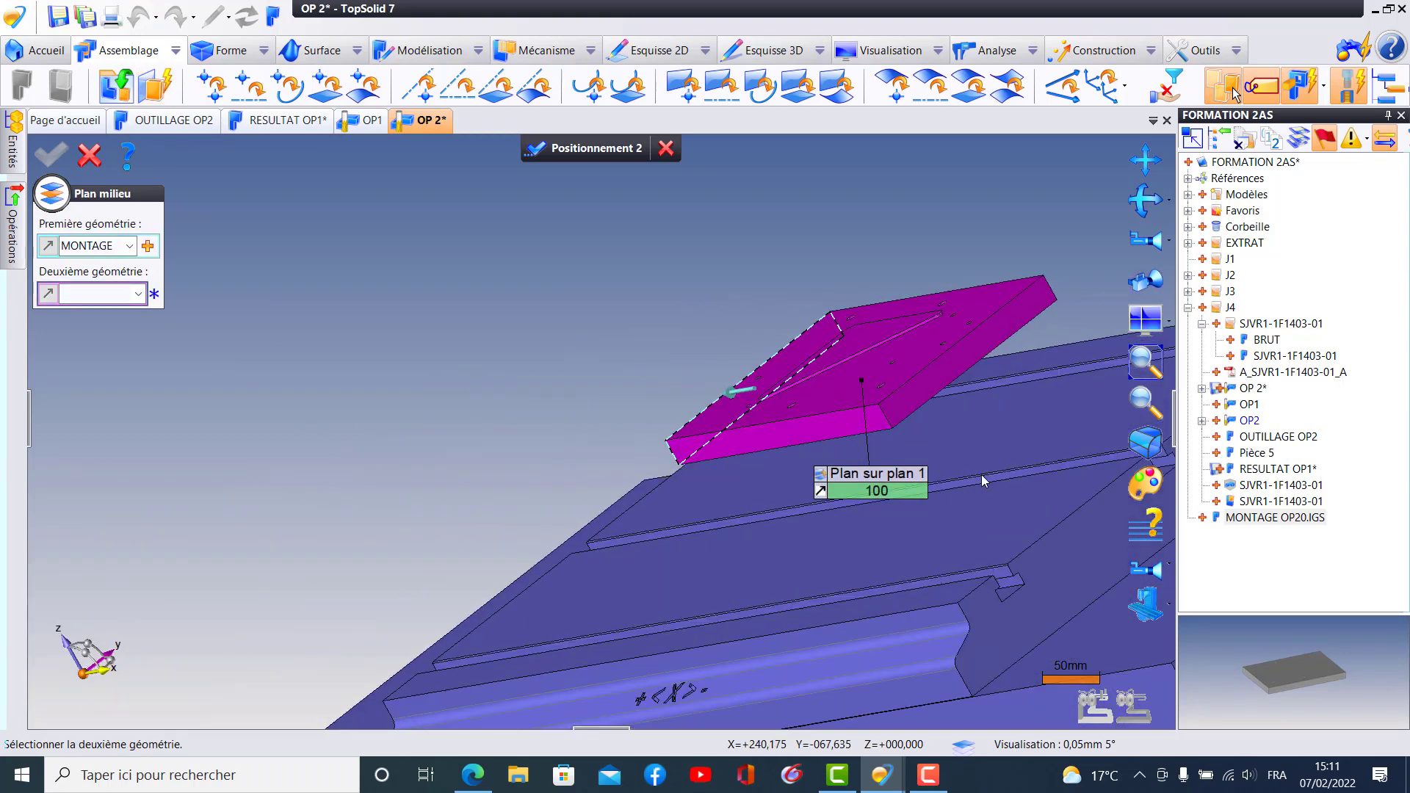
pyautogui.click(927, 389)
pyautogui.moveTo(833, 392); pyautogui.dragTo(940, 484, button='middle')
pyautogui.click(52, 153)
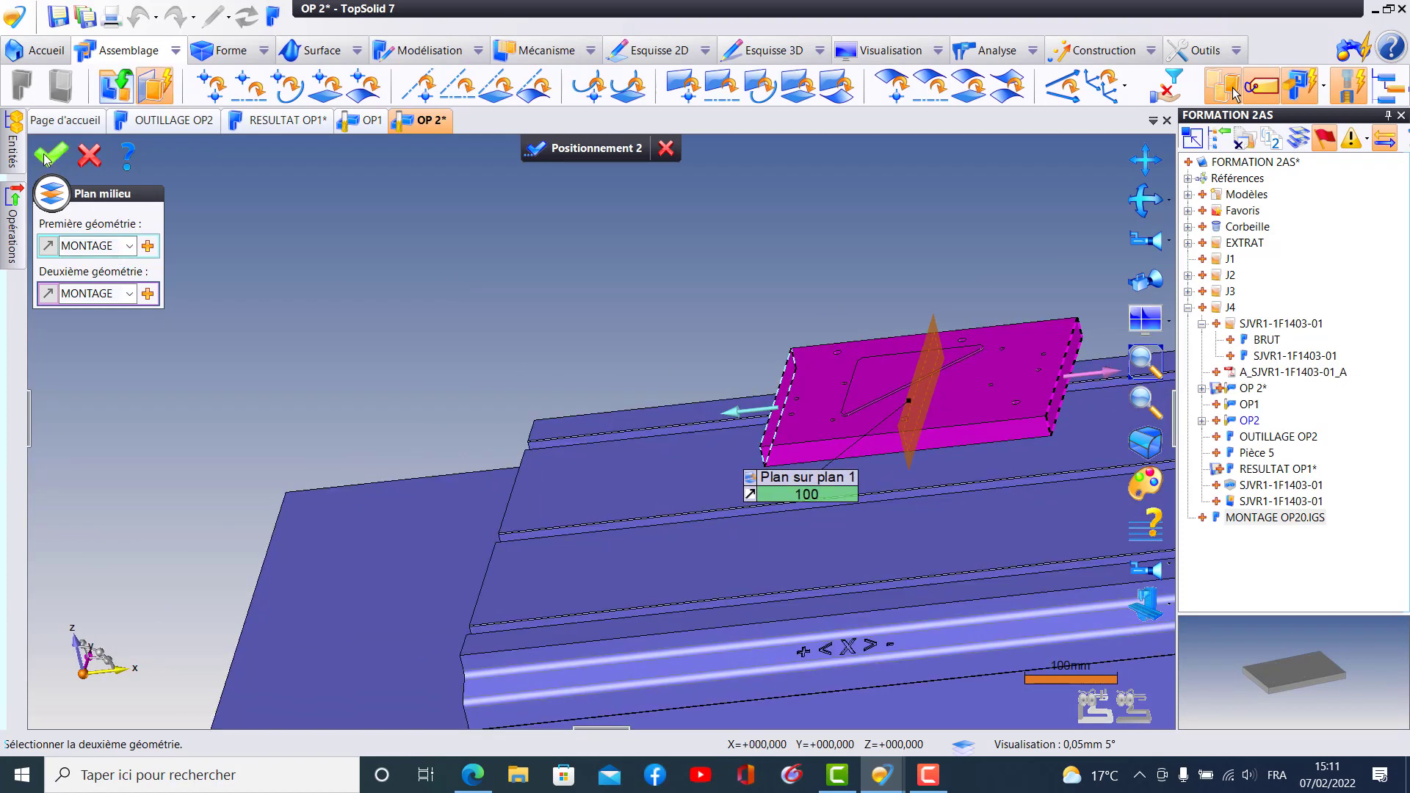
# - Align the plate lengthwise by choosing the middle plane between the table's two end faces as the constraint destination
pyautogui.moveTo(360, 343); pyautogui.dragTo(222, 235, button='middle')
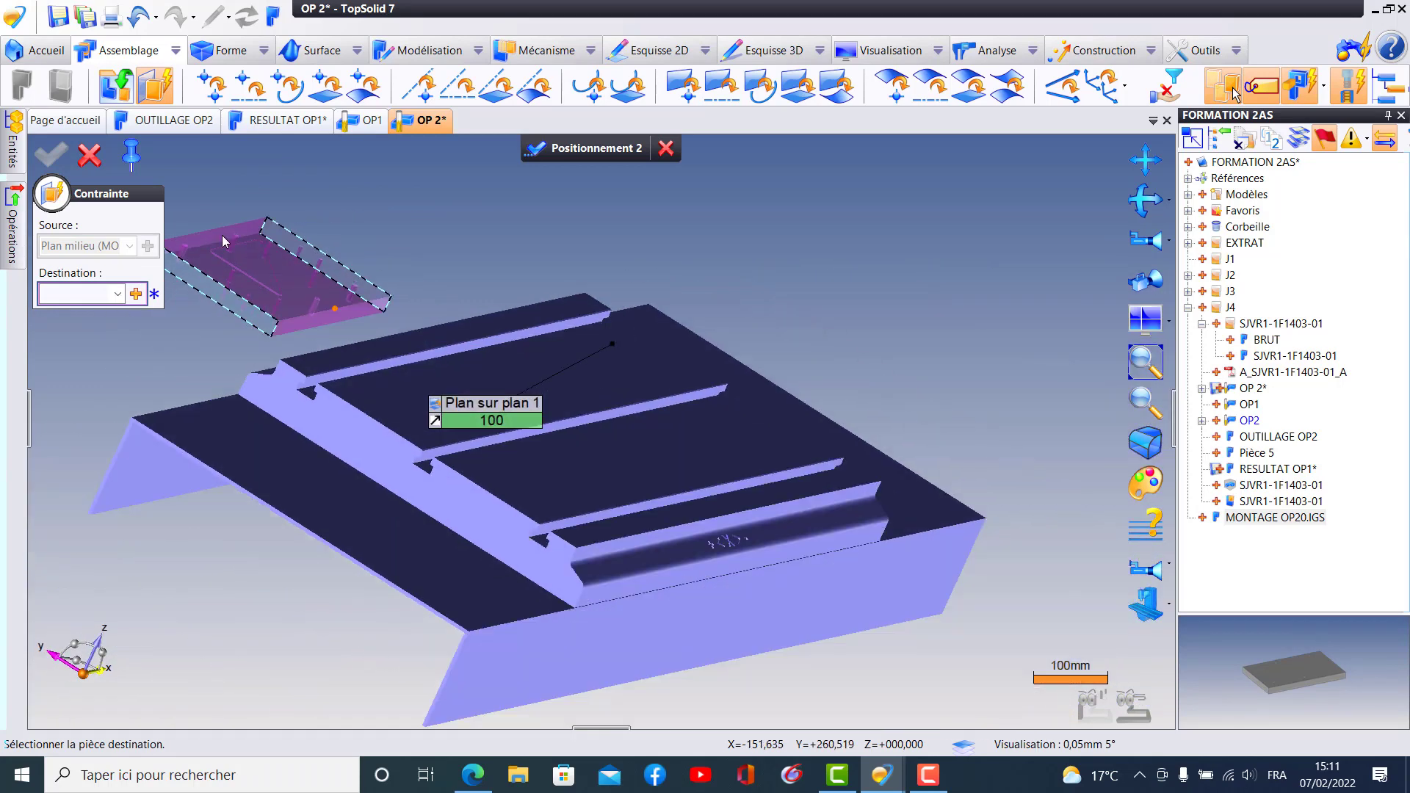
pyautogui.click(136, 294)
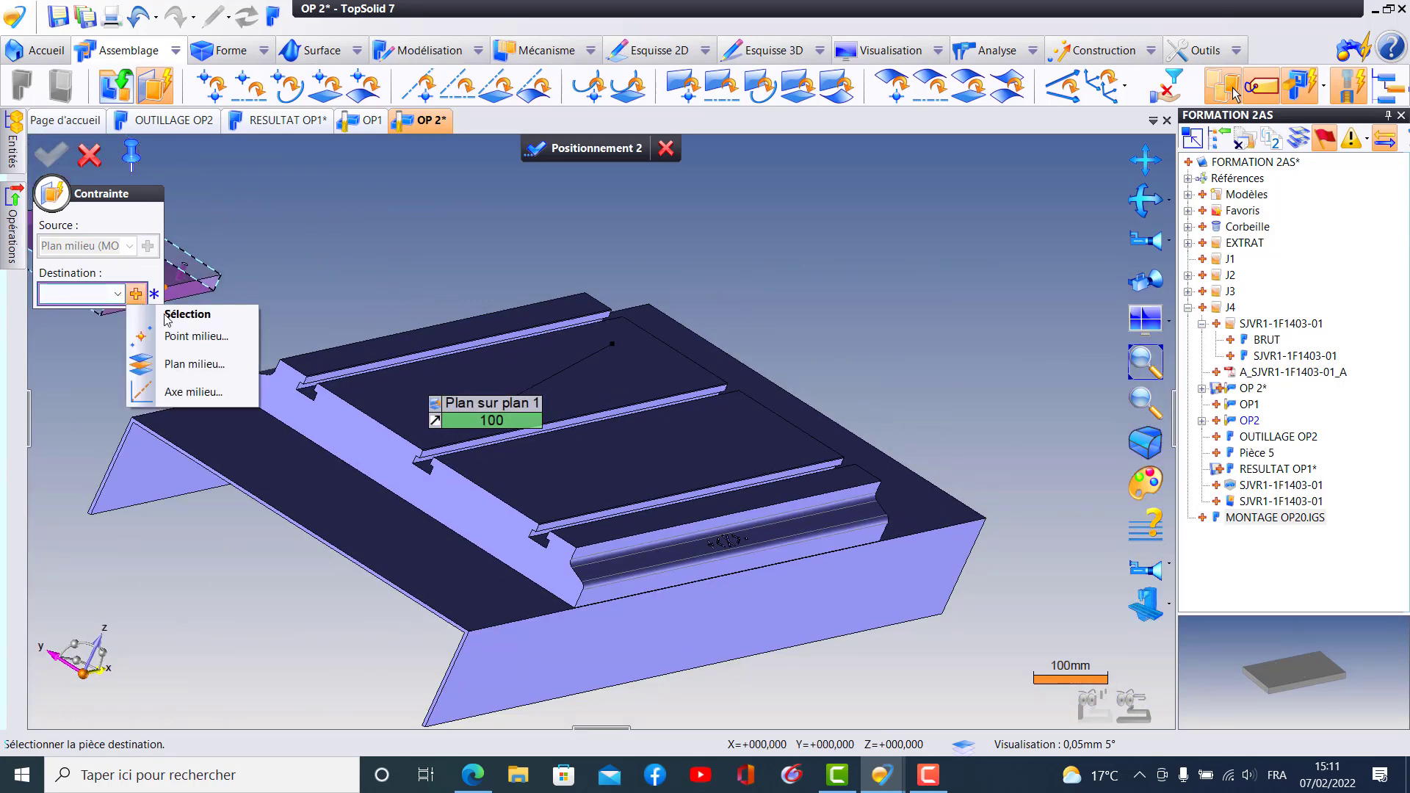
pyautogui.click(192, 368)
pyautogui.click(517, 476)
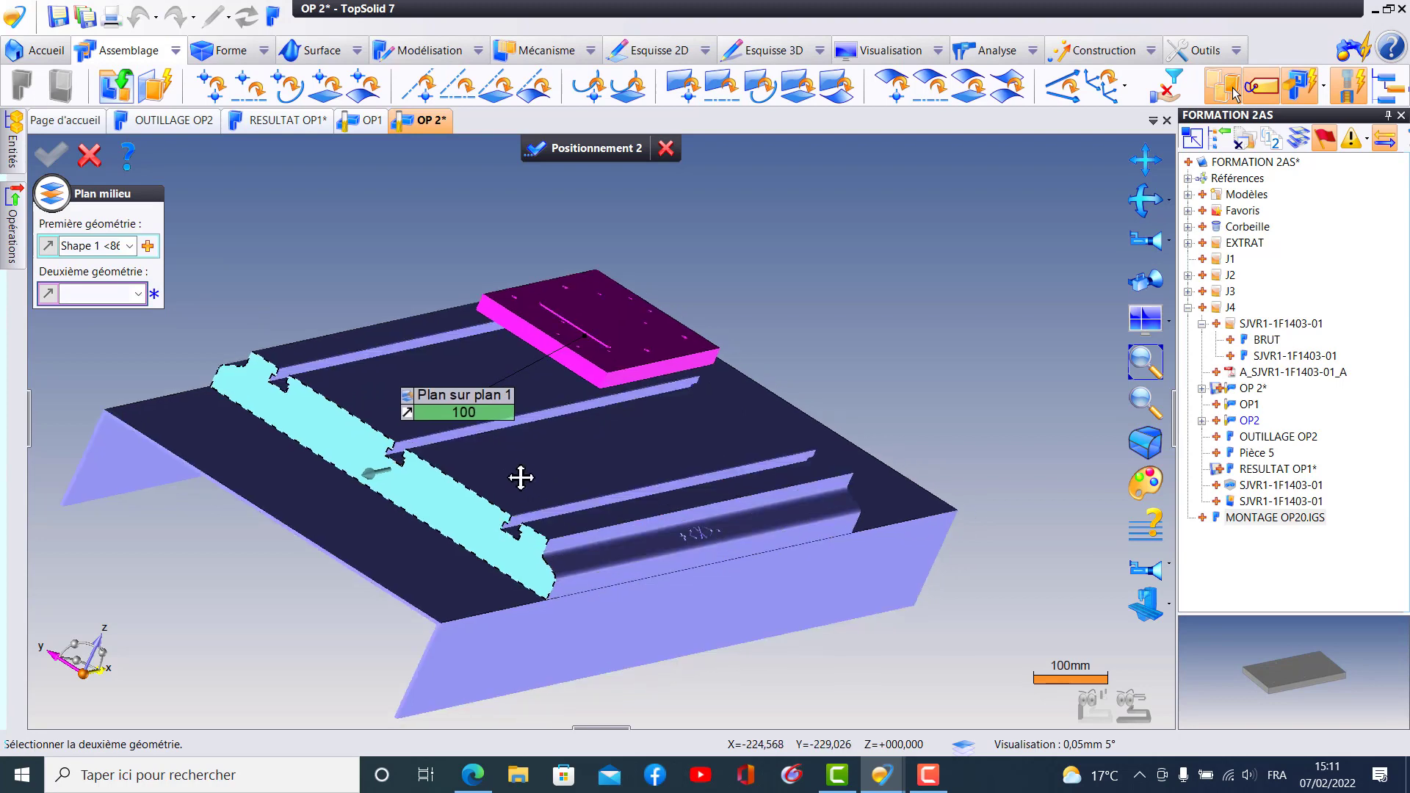
pyautogui.moveTo(521, 477); pyautogui.dragTo(341, 547, button='middle')
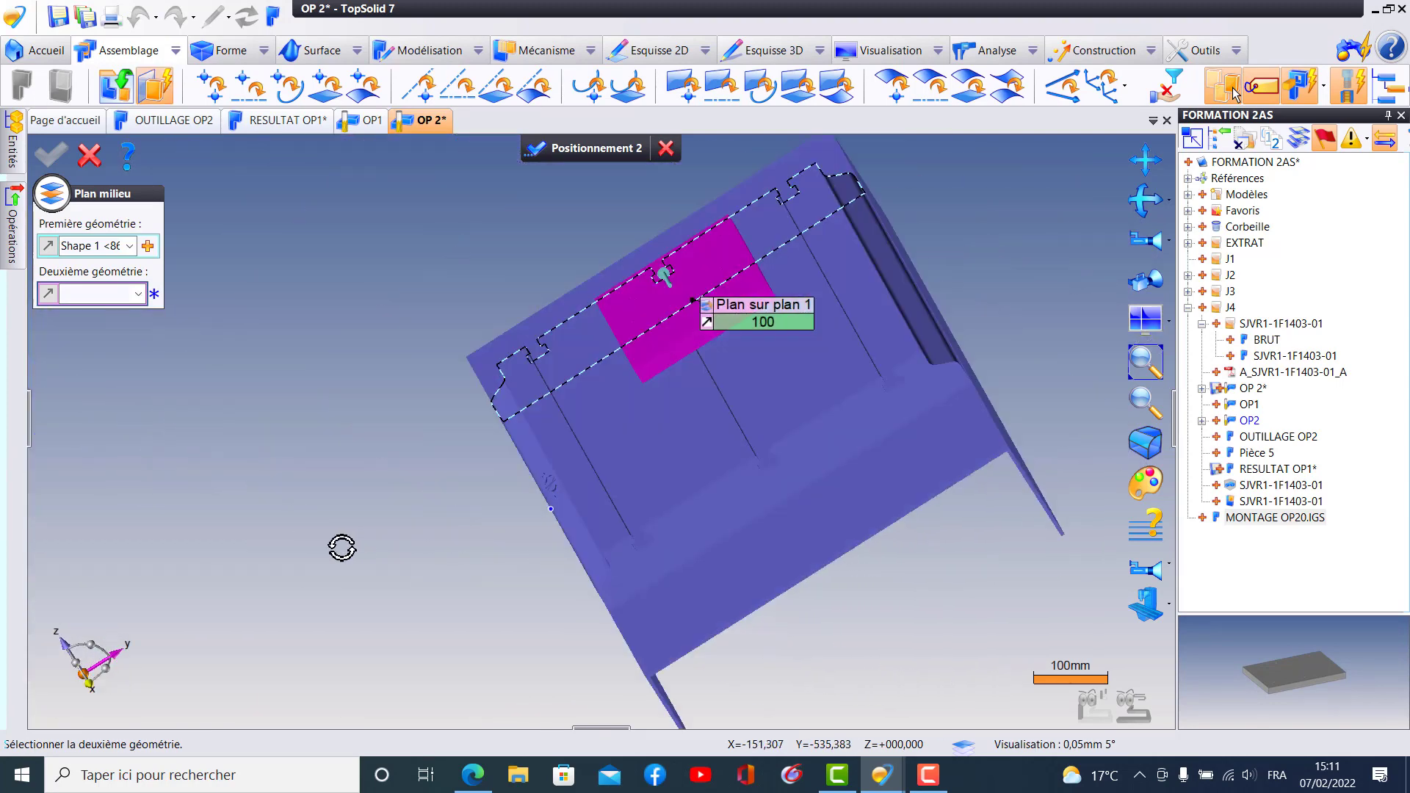
pyautogui.click(779, 483)
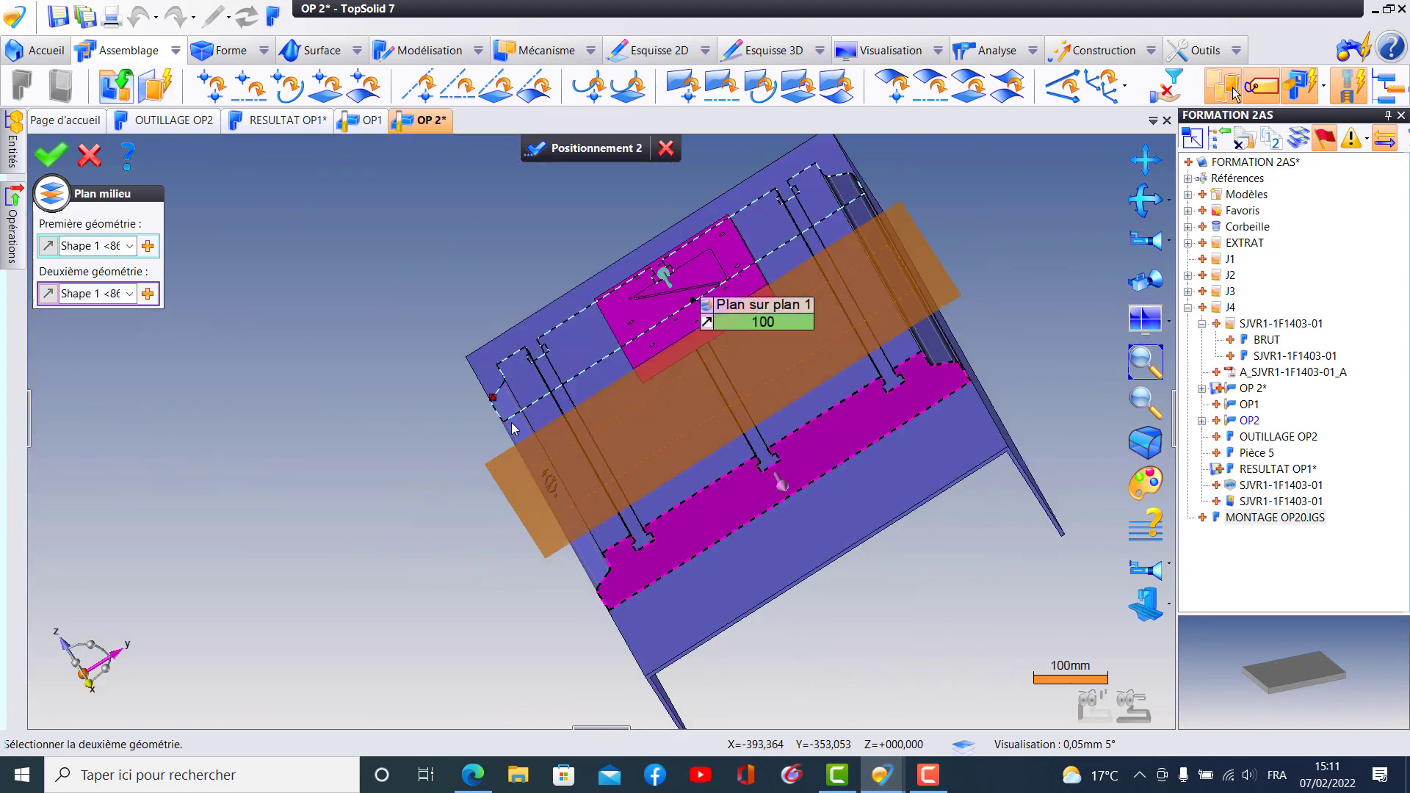
pyautogui.click(50, 154)
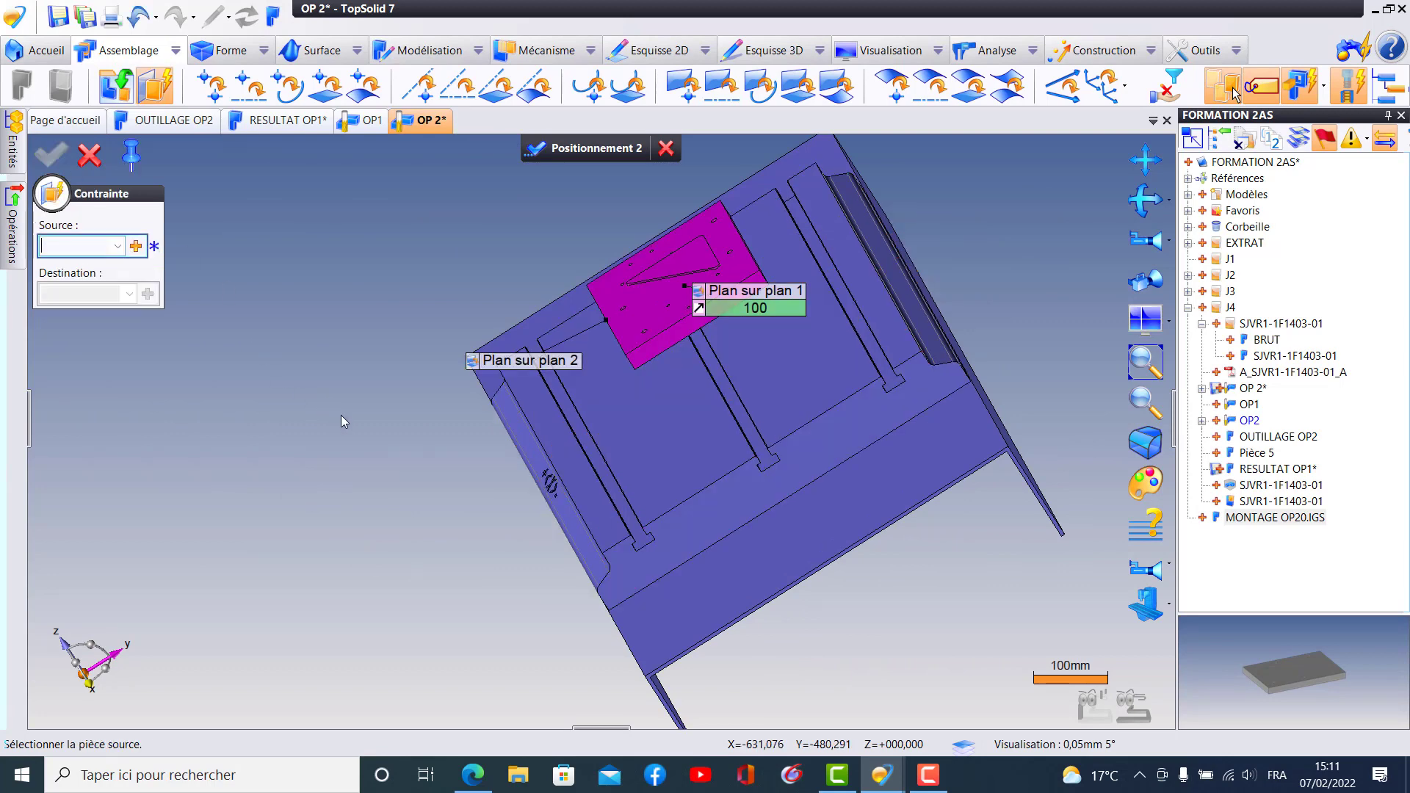
# - Move the constrained plate across the table to check its remaining freedom of movement
pyautogui.moveTo(341, 416); pyautogui.dragTo(593, 340, button='middle')
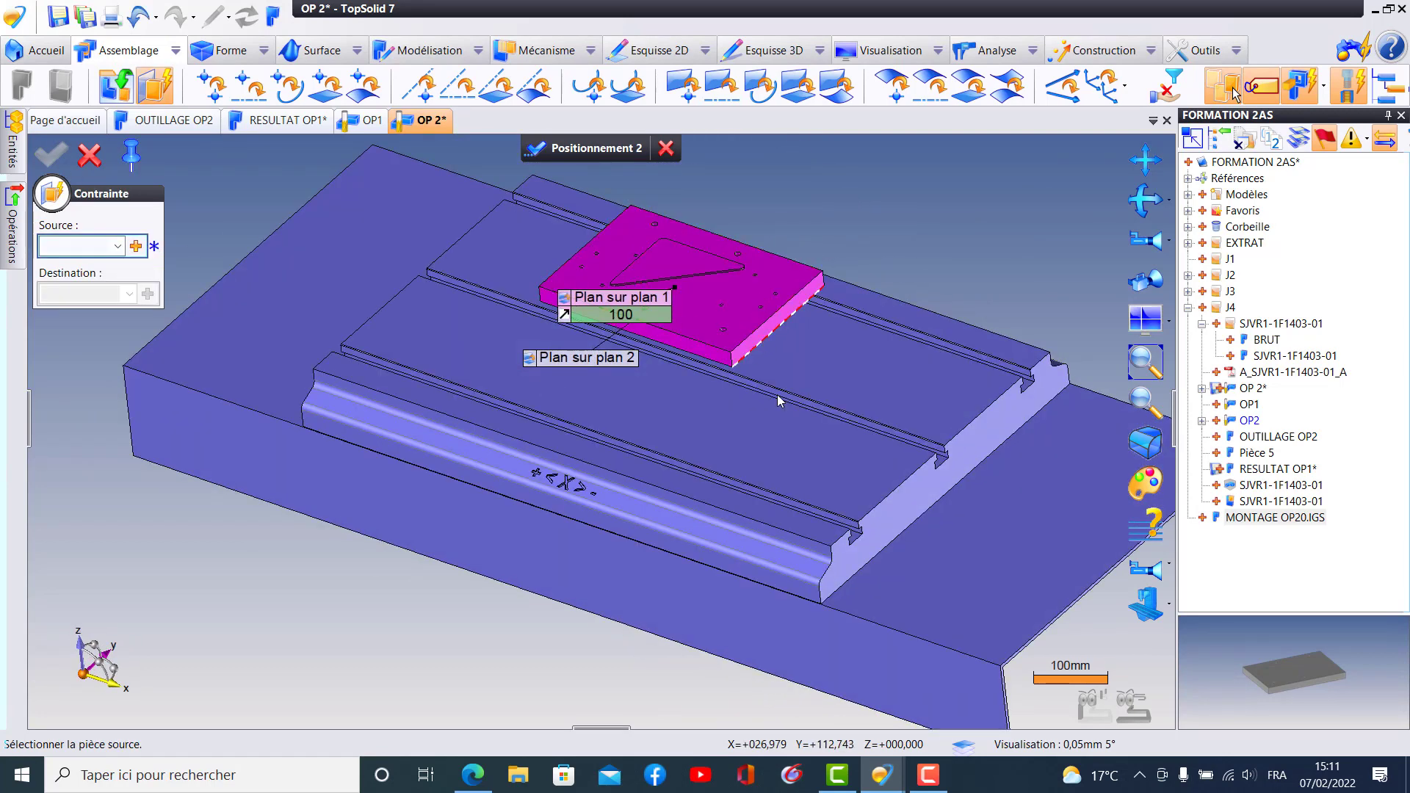
pyautogui.moveTo(712, 388); pyautogui.dragTo(686, 334, button='middle')
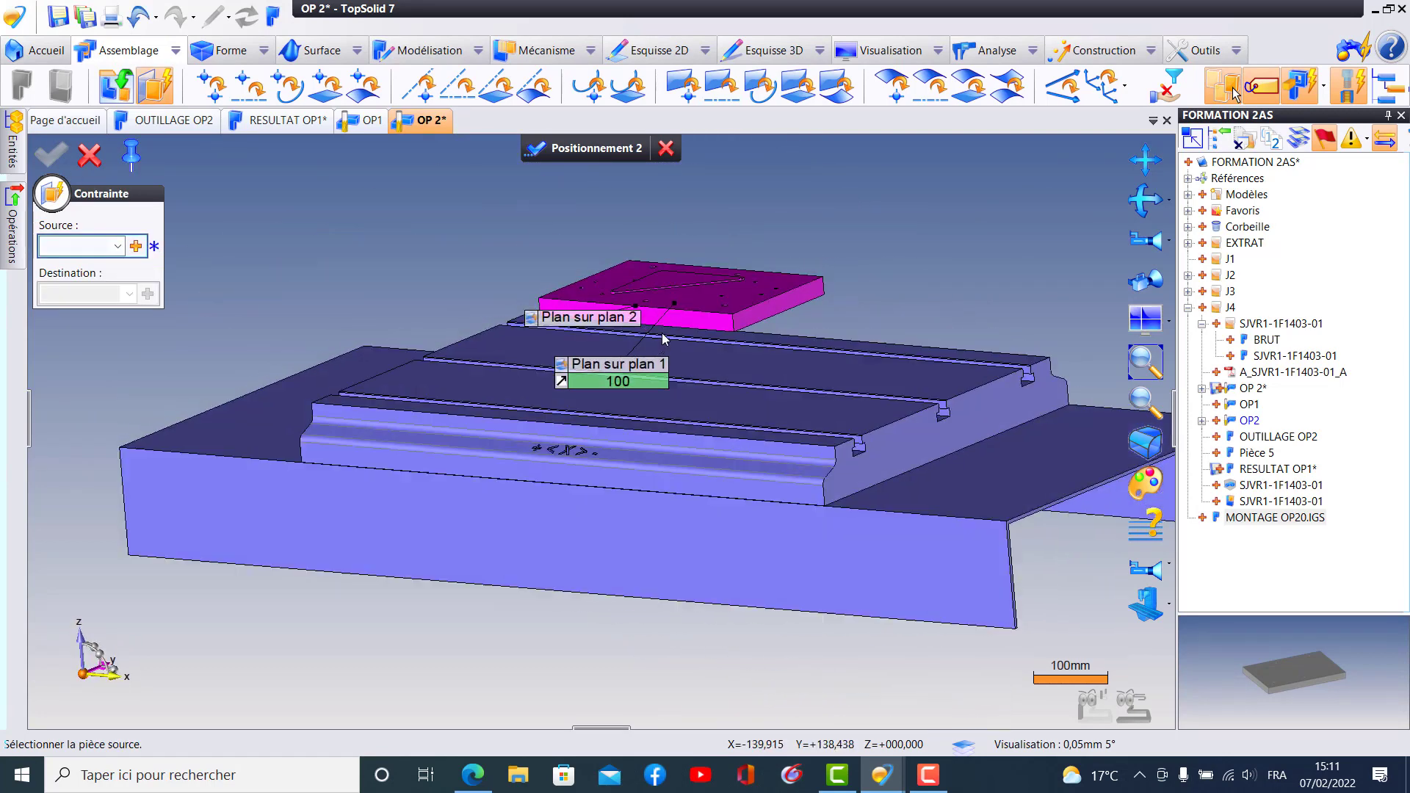
pyautogui.moveTo(676, 318); pyautogui.dragTo(691, 313)
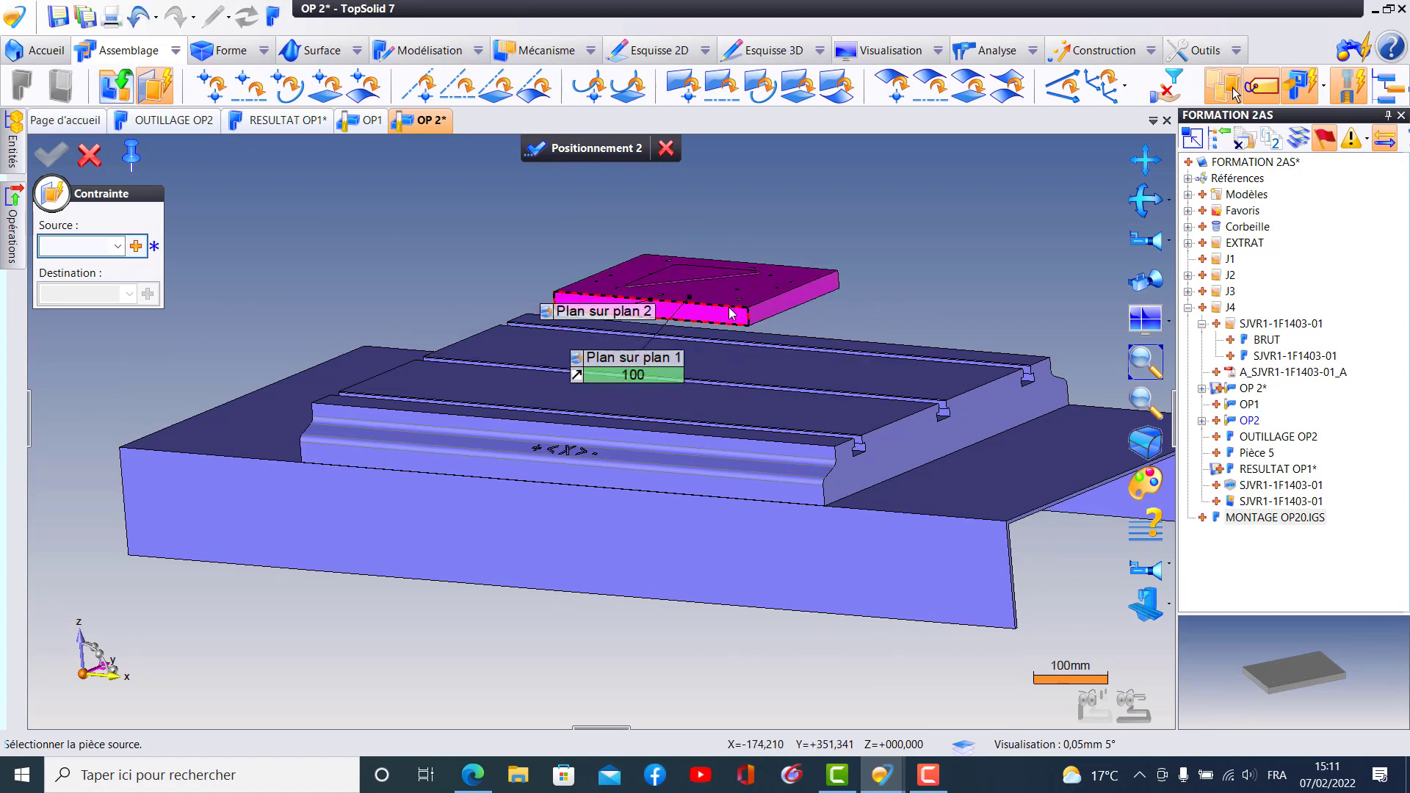
pyautogui.moveTo(728, 306); pyautogui.dragTo(754, 367)
pyautogui.moveTo(743, 412); pyautogui.dragTo(448, 401, button='middle')
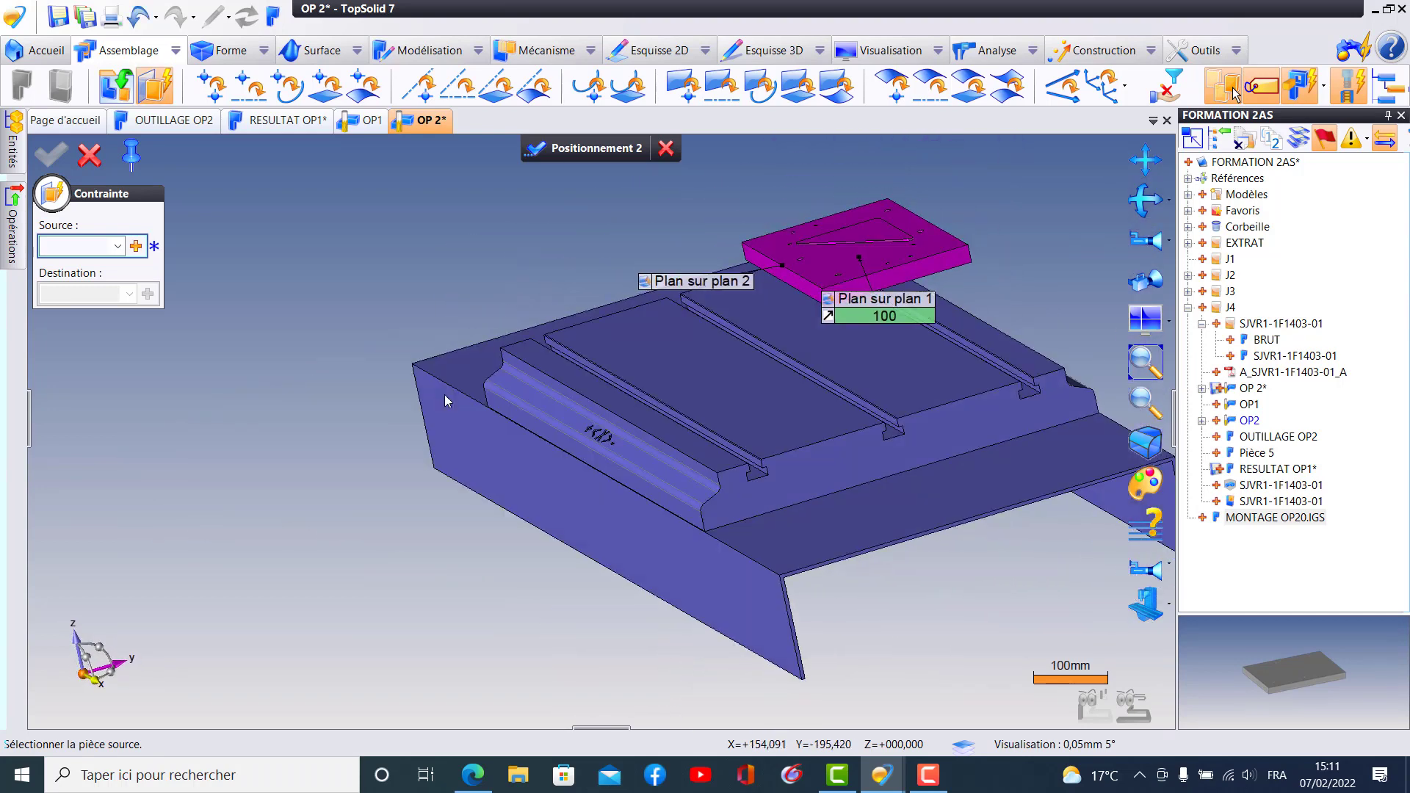
# - Define another constraint source as the middle plane between the fixture plate's two long side faces
pyautogui.click(154, 246)
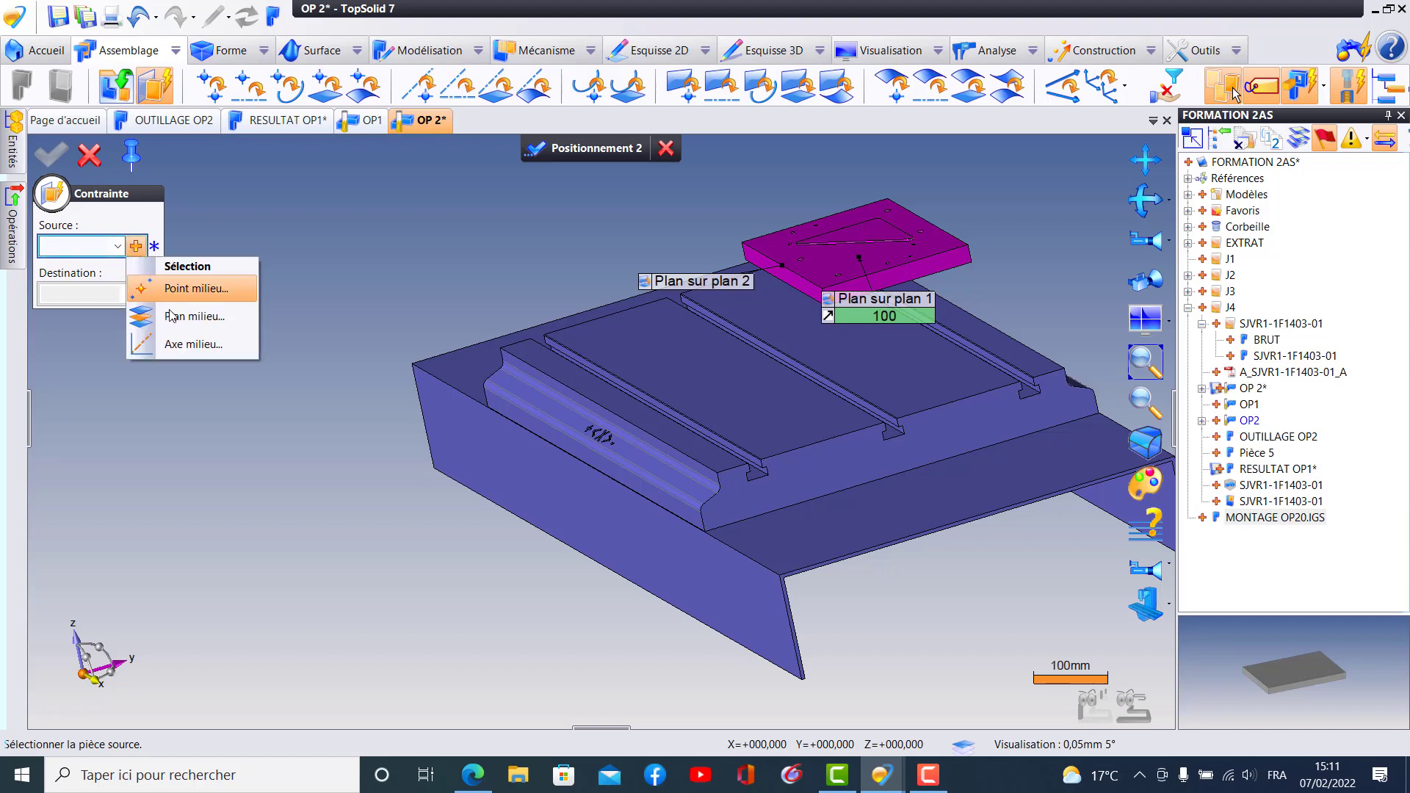
pyautogui.click(174, 319)
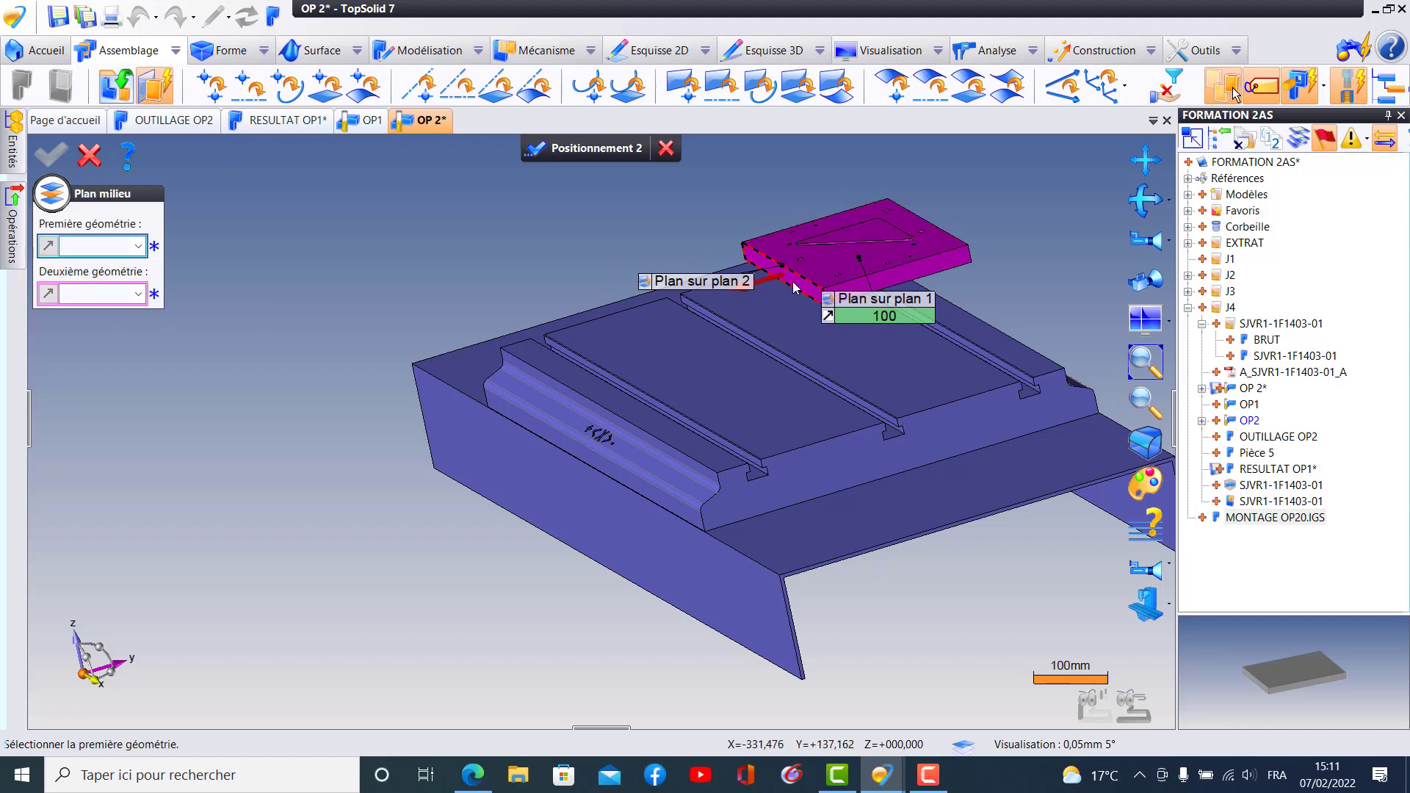
pyautogui.click(763, 261)
pyautogui.moveTo(848, 408); pyautogui.dragTo(778, 422, button='middle')
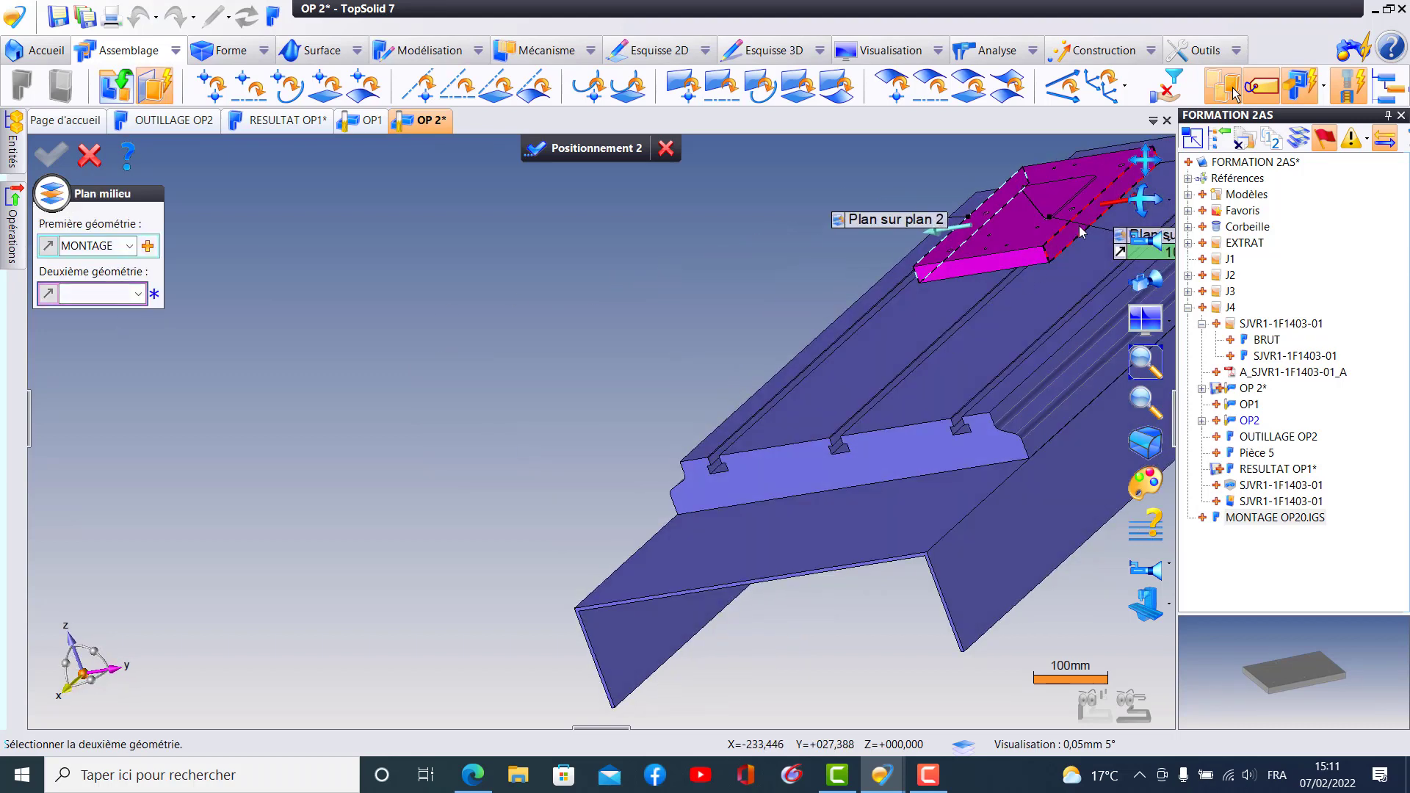
pyautogui.click(1026, 289)
pyautogui.click(50, 154)
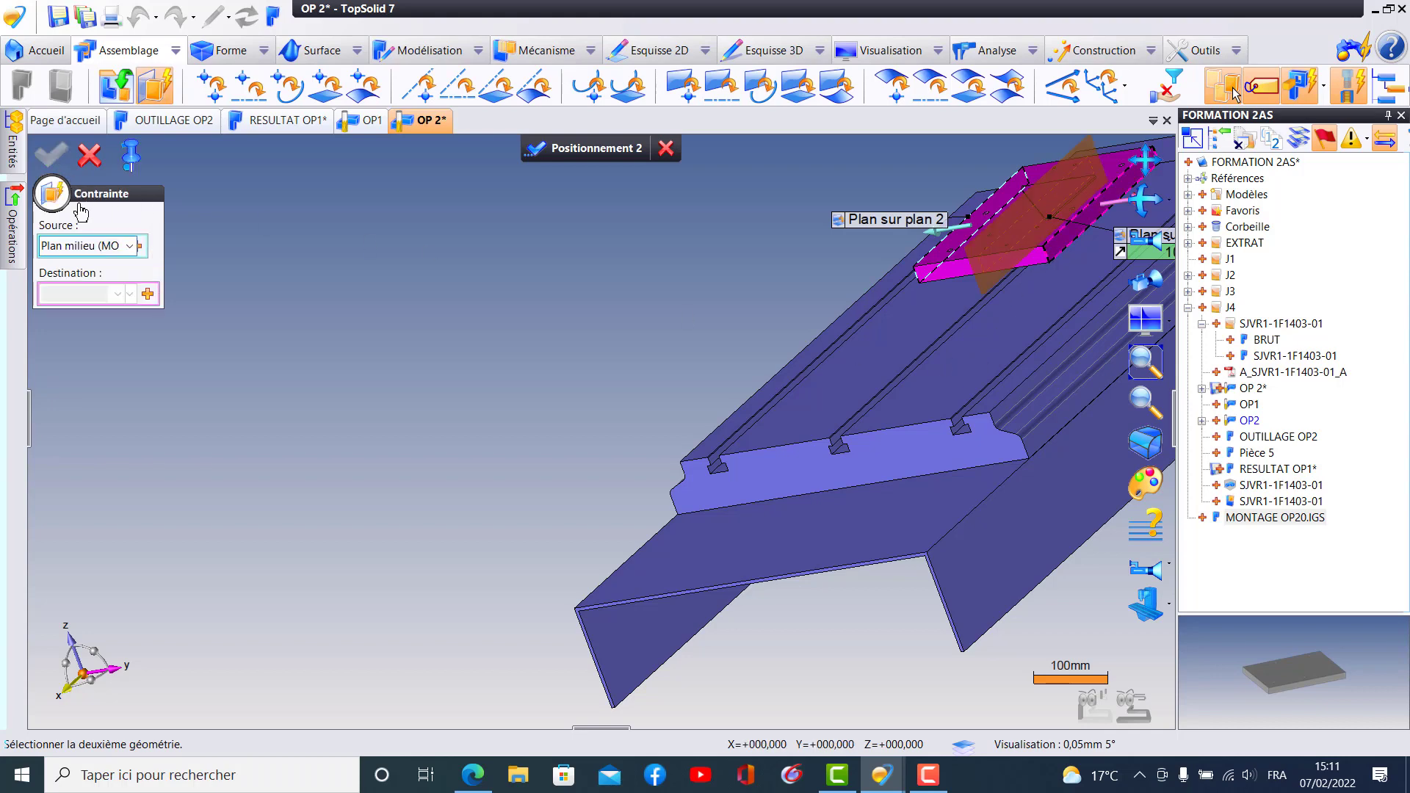
# - Centre the plate widthwise by choosing the middle plane between the table's two long side faces as the constraint destination
pyautogui.moveTo(487, 420); pyautogui.dragTo(544, 403, button='middle')
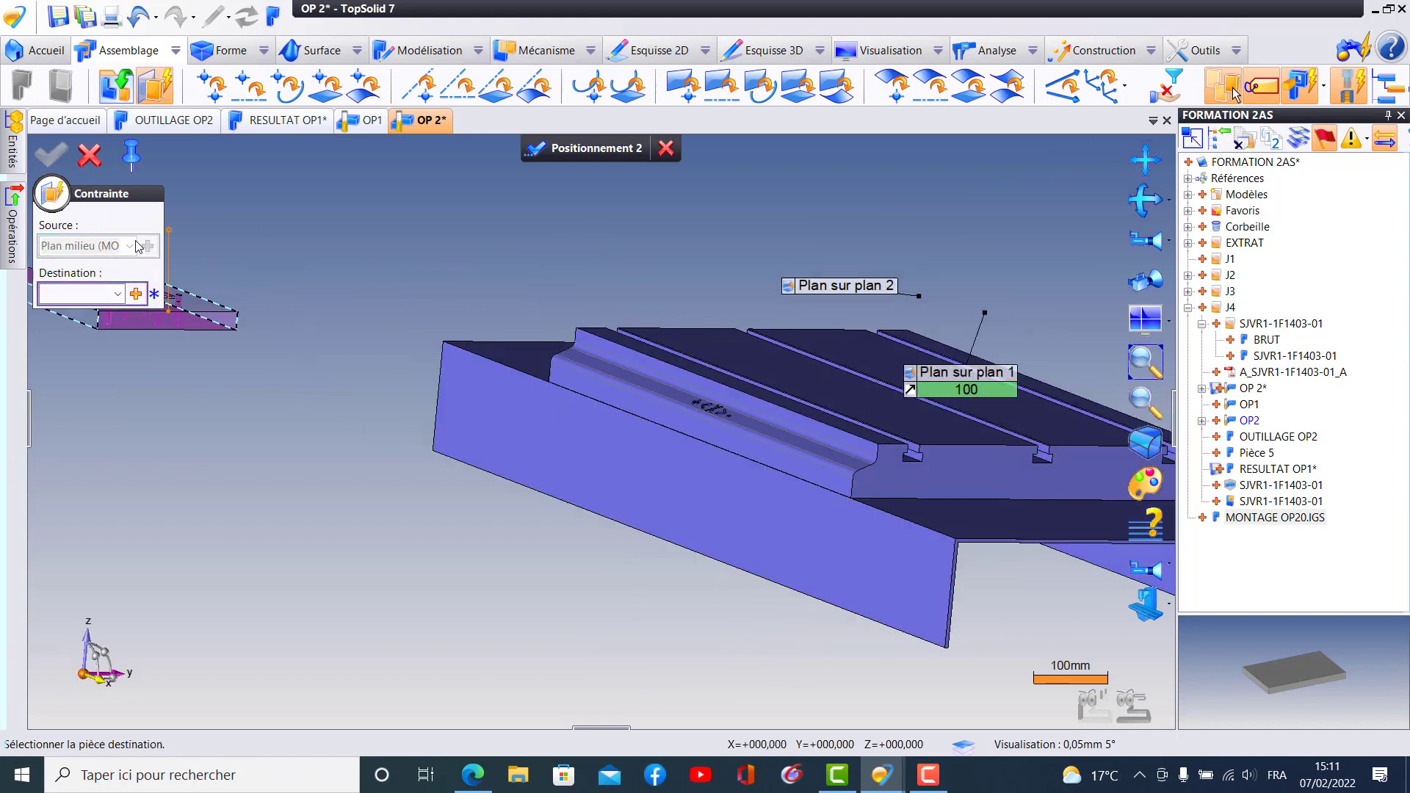
pyautogui.click(135, 295)
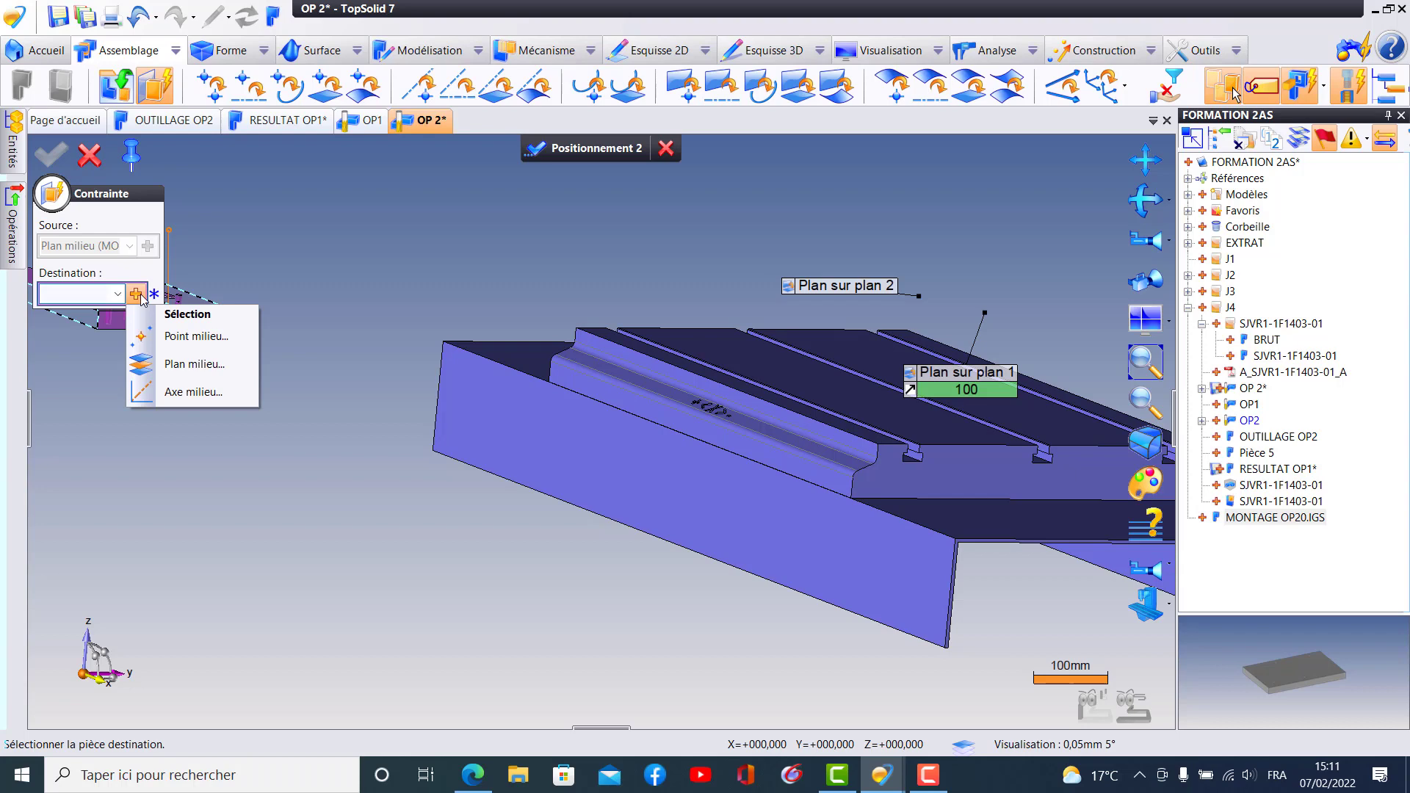
pyautogui.click(194, 369)
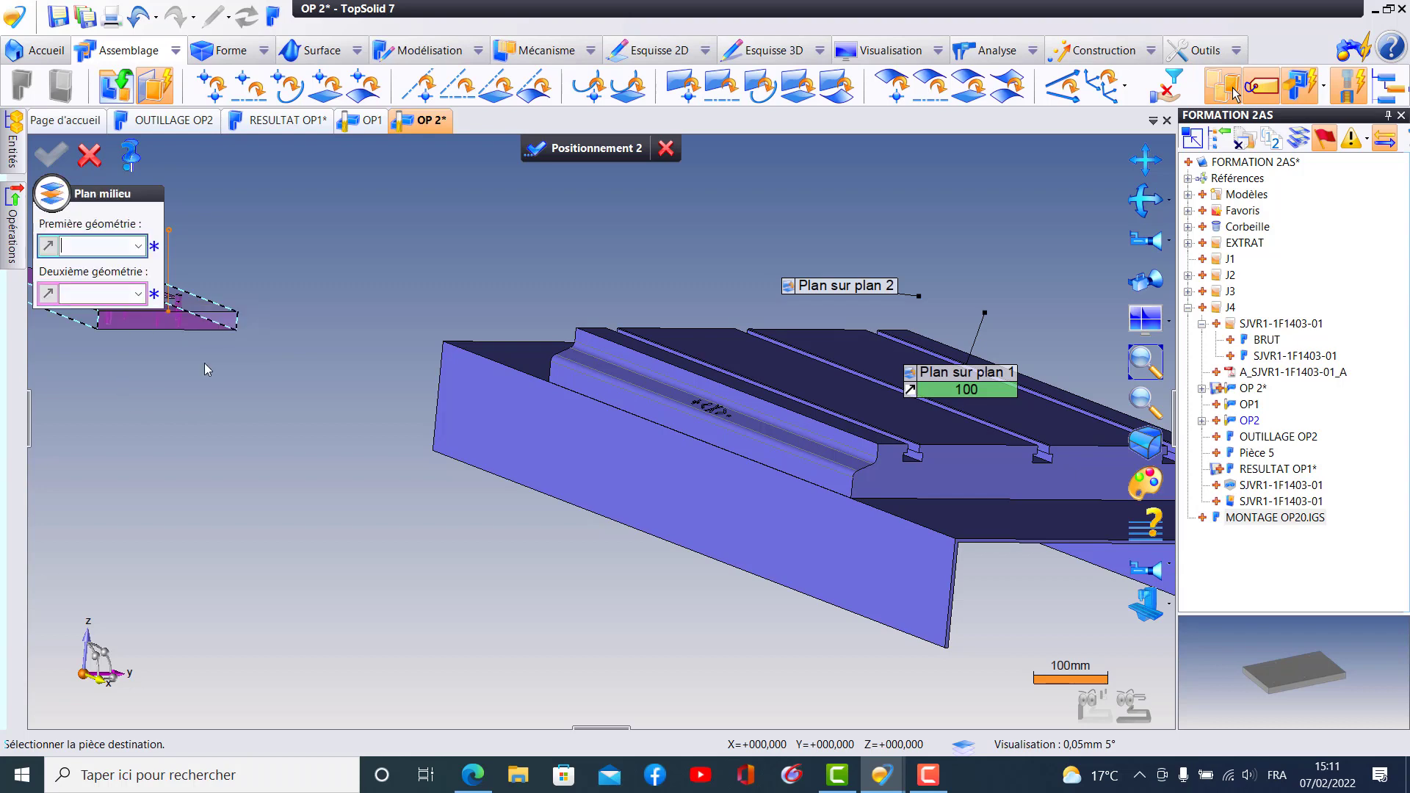
pyautogui.click(662, 410)
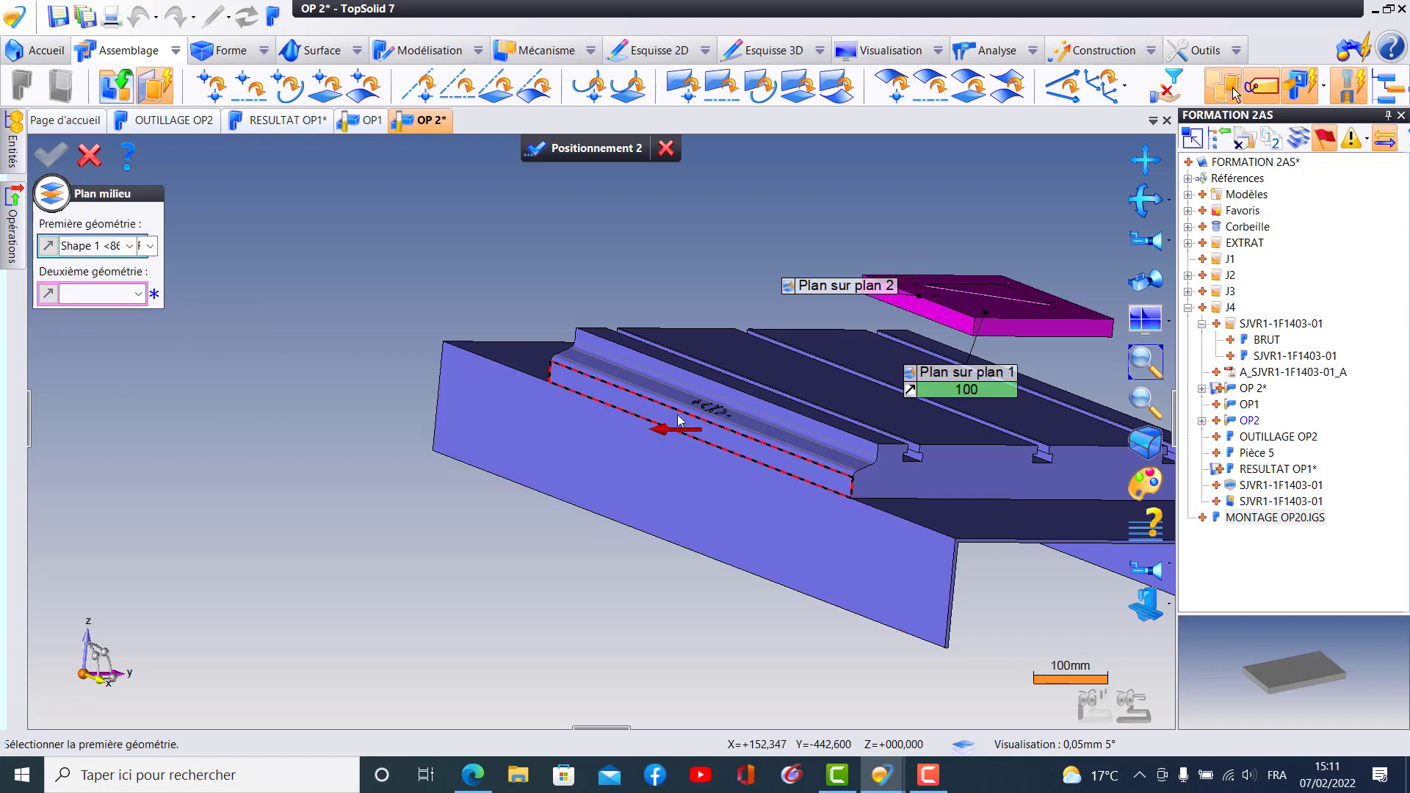
pyautogui.moveTo(755, 519); pyautogui.dragTo(521, 498, button='middle')
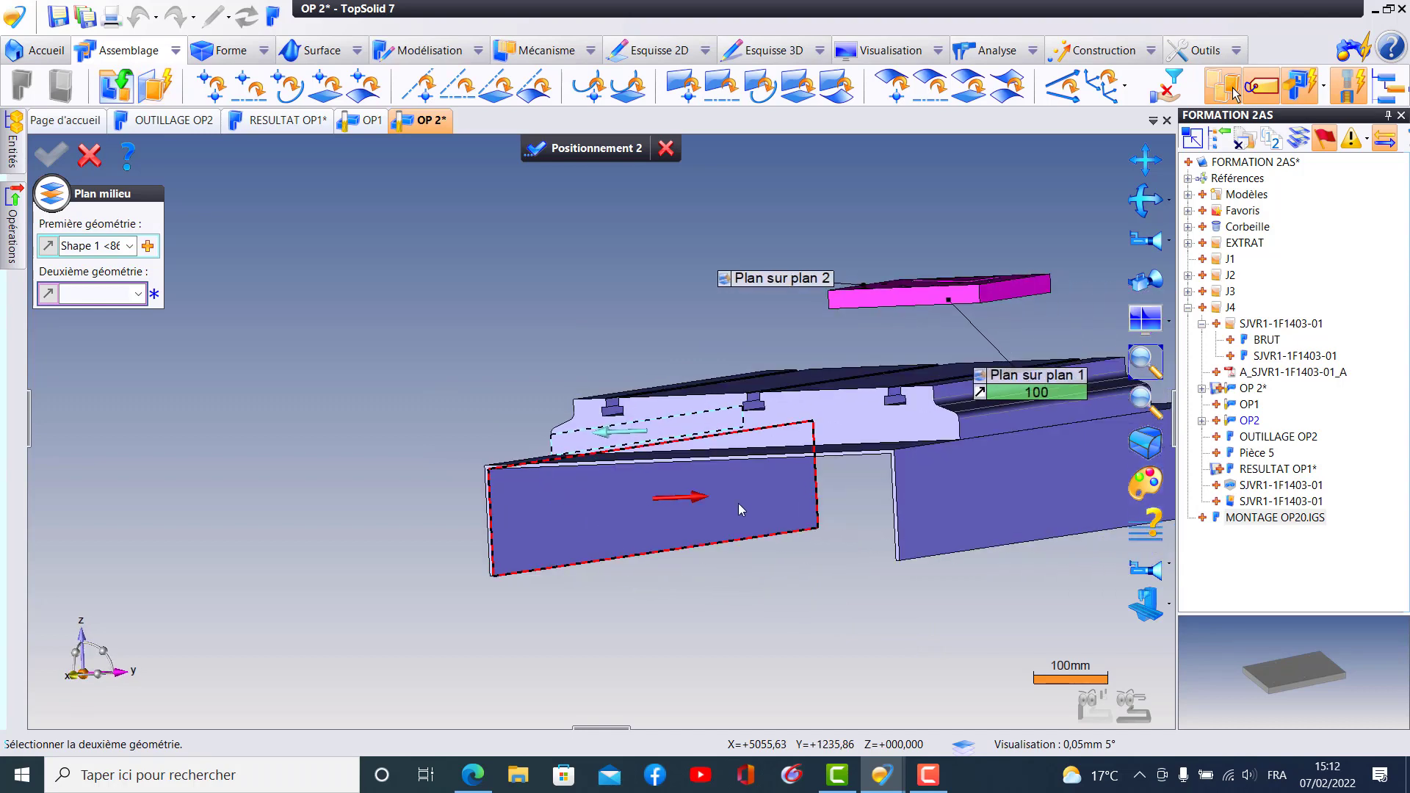
pyautogui.click(1000, 421)
pyautogui.click(50, 163)
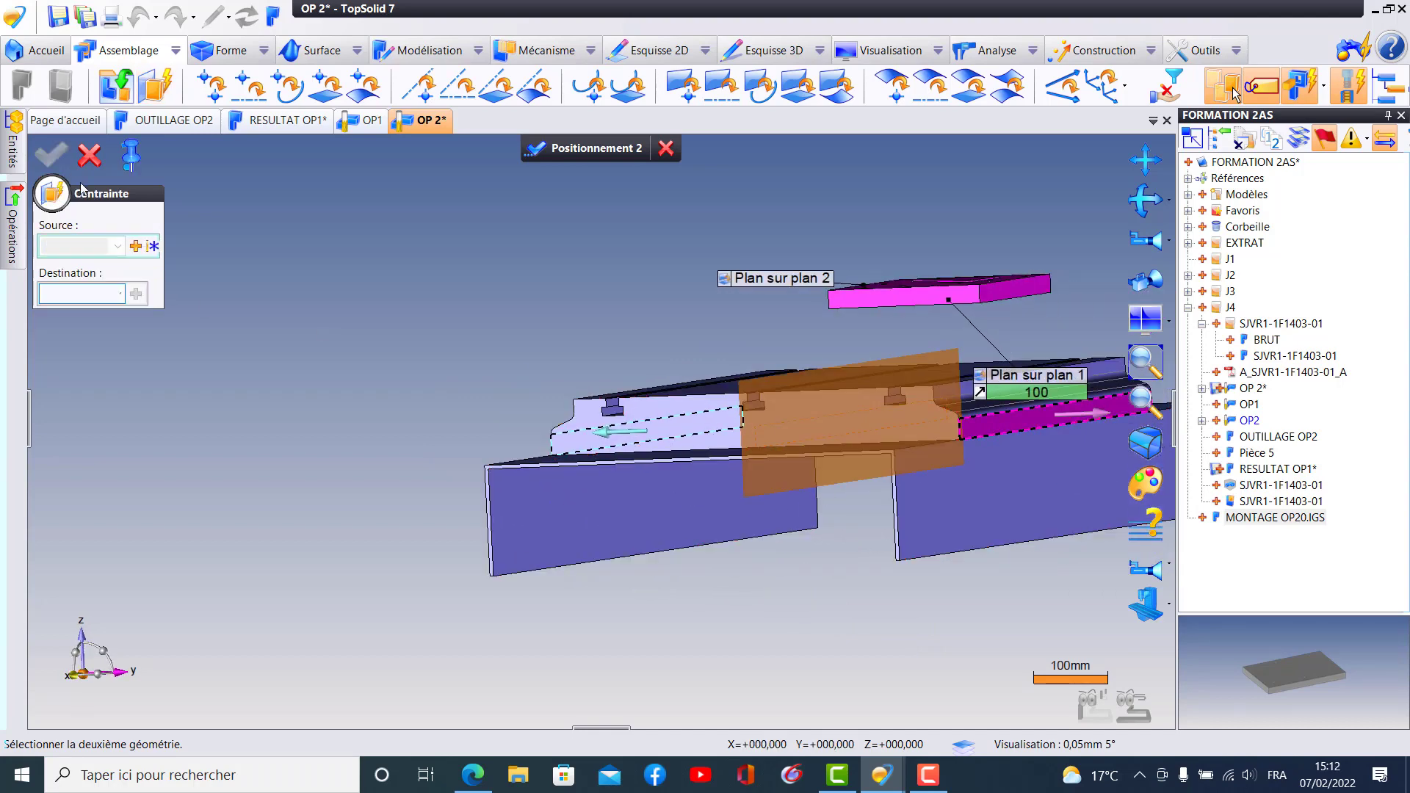
# - Validate the fixture plate's positioning and attach the plate to the machine's Table element
pyautogui.moveTo(306, 293); pyautogui.dragTo(579, 409, button='middle')
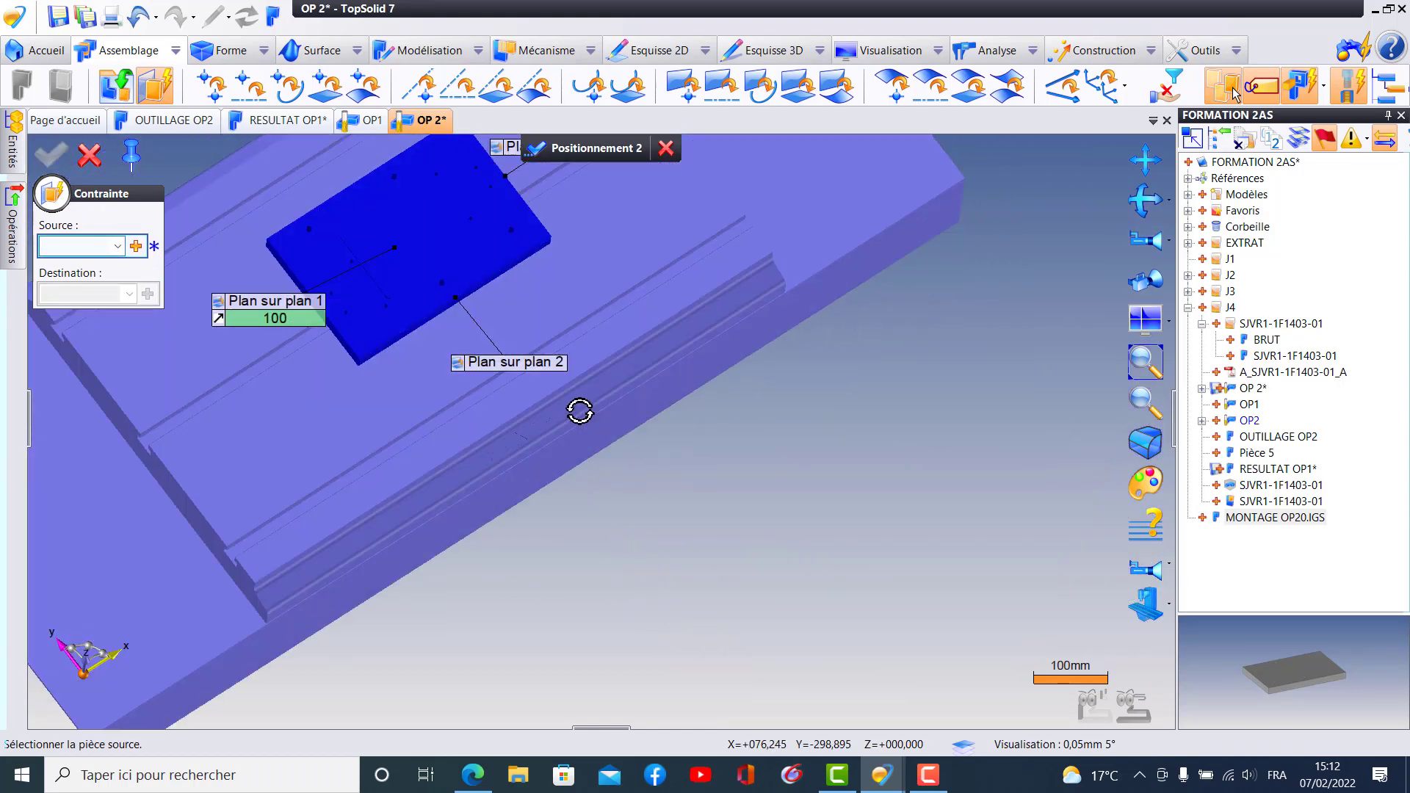
pyautogui.click(86, 162)
pyautogui.moveTo(527, 407); pyautogui.dragTo(635, 199, button='middle')
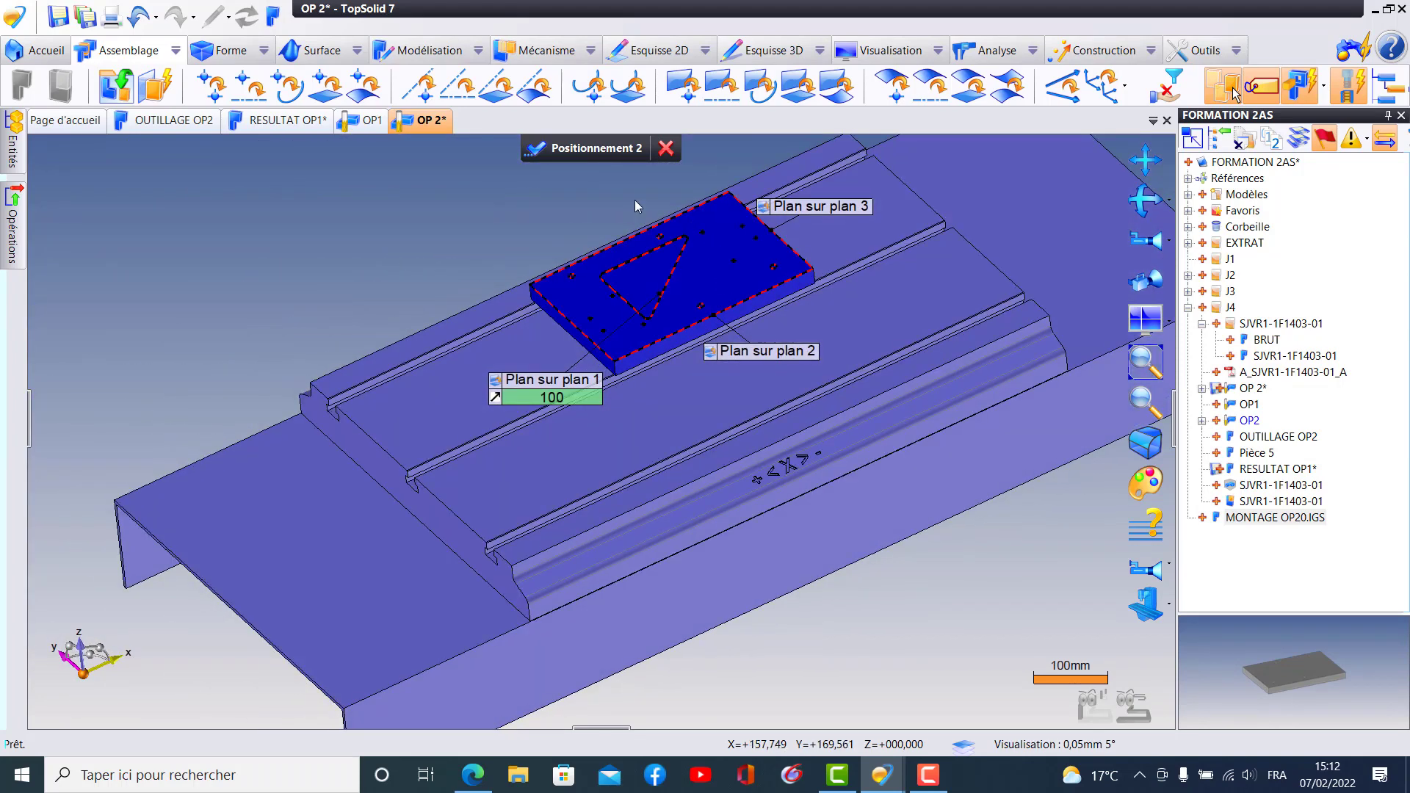
pyautogui.click(596, 147)
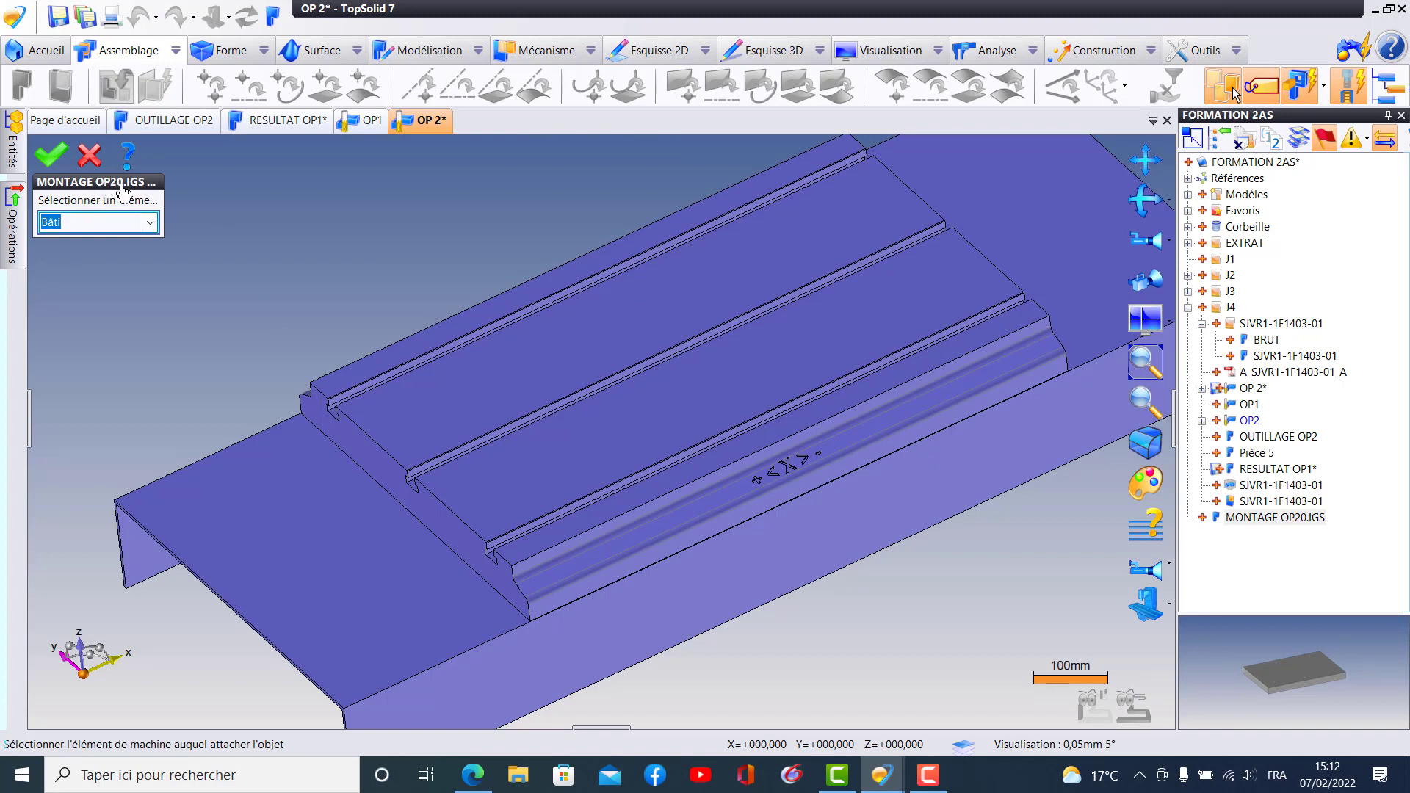
pyautogui.click(150, 223)
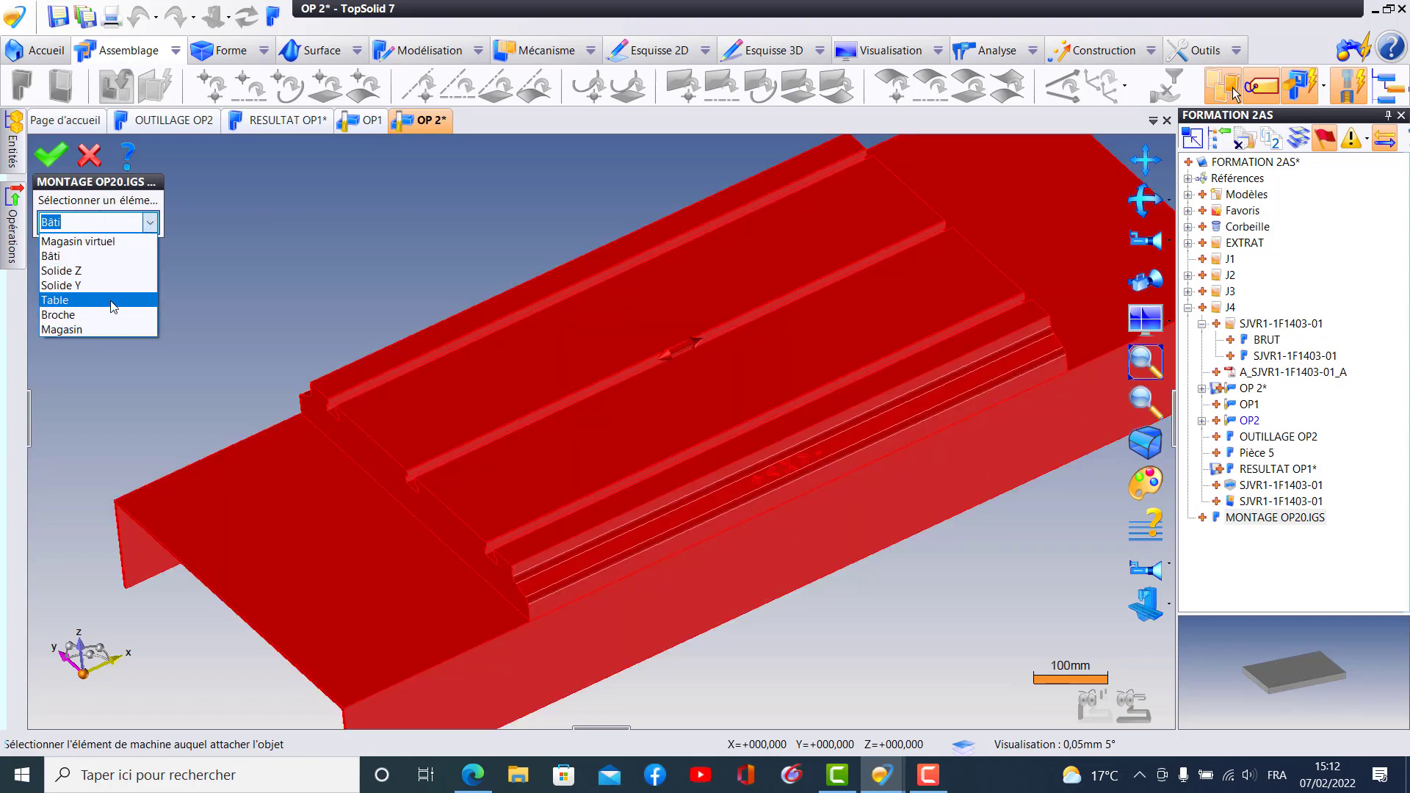
pyautogui.click(110, 300)
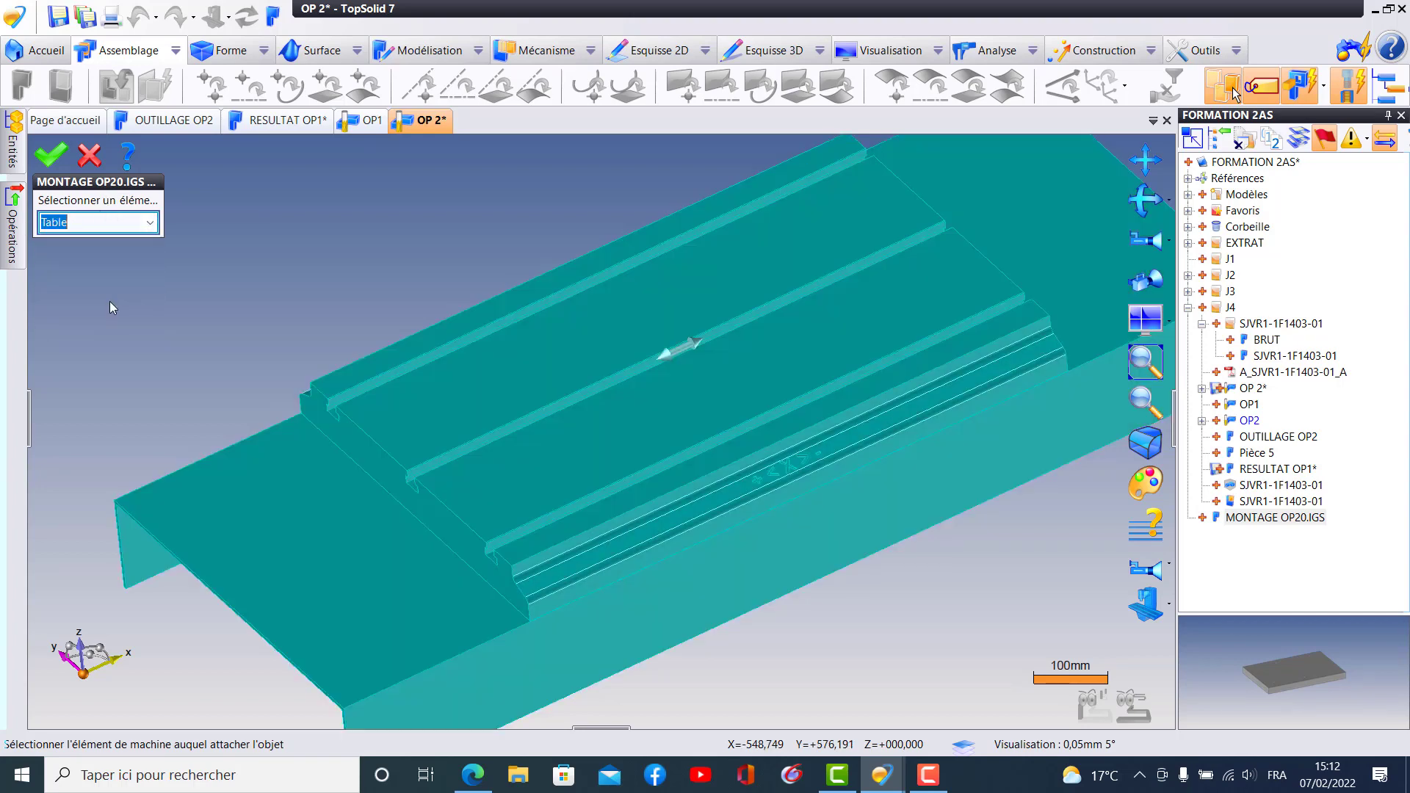
pyautogui.click(56, 163)
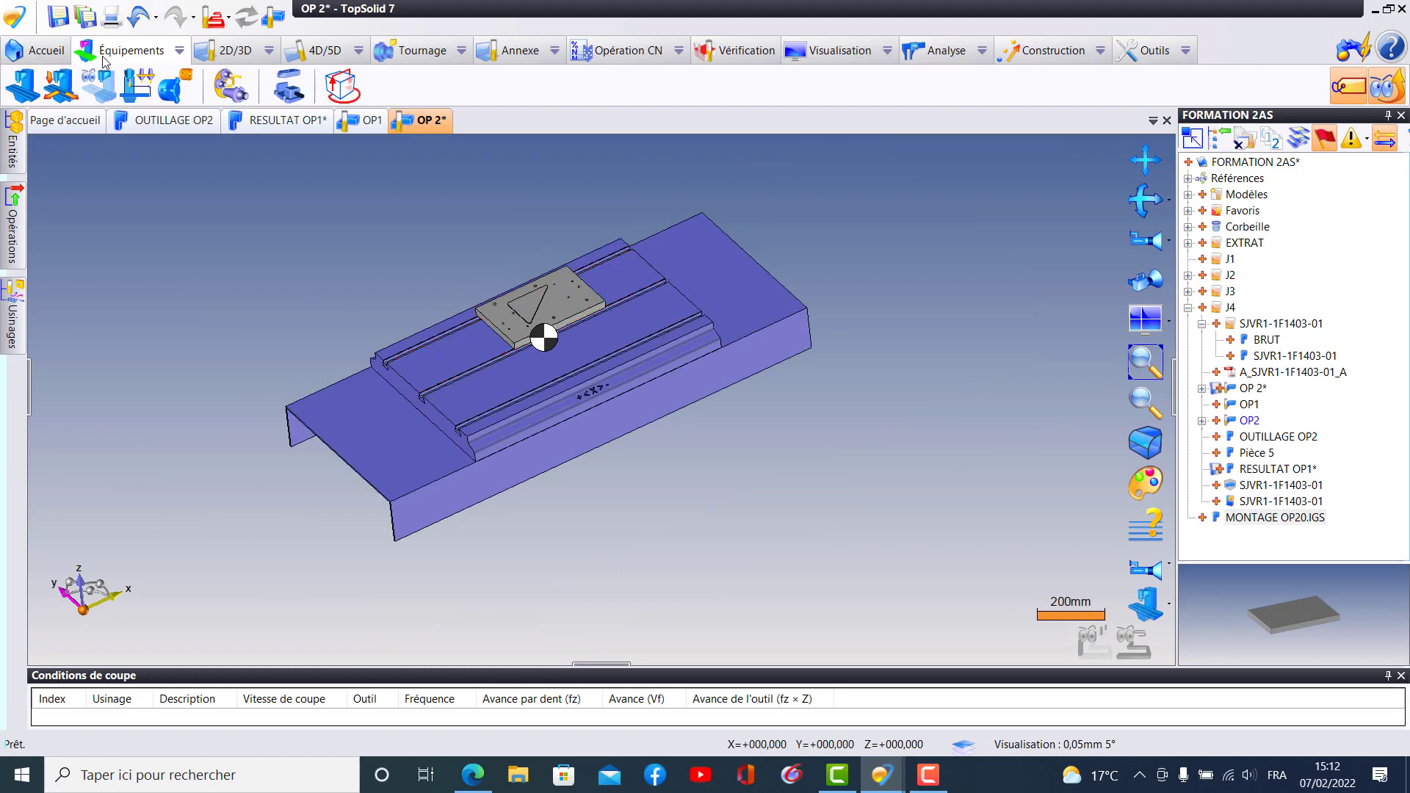
# - Test the machine's X' axis by moving the table to about -74 mm and close the axis test
pyautogui.click(61, 87)
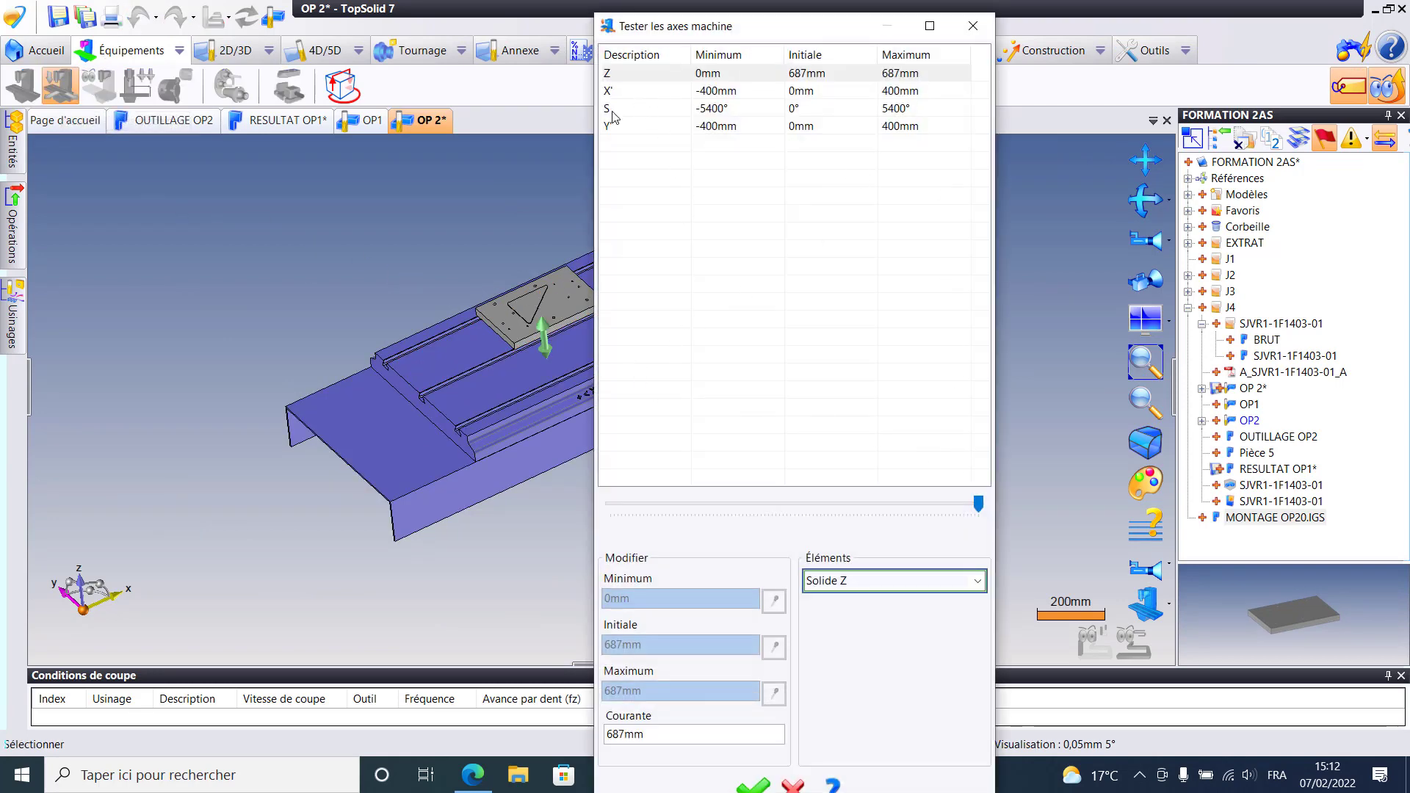
pyautogui.click(622, 93)
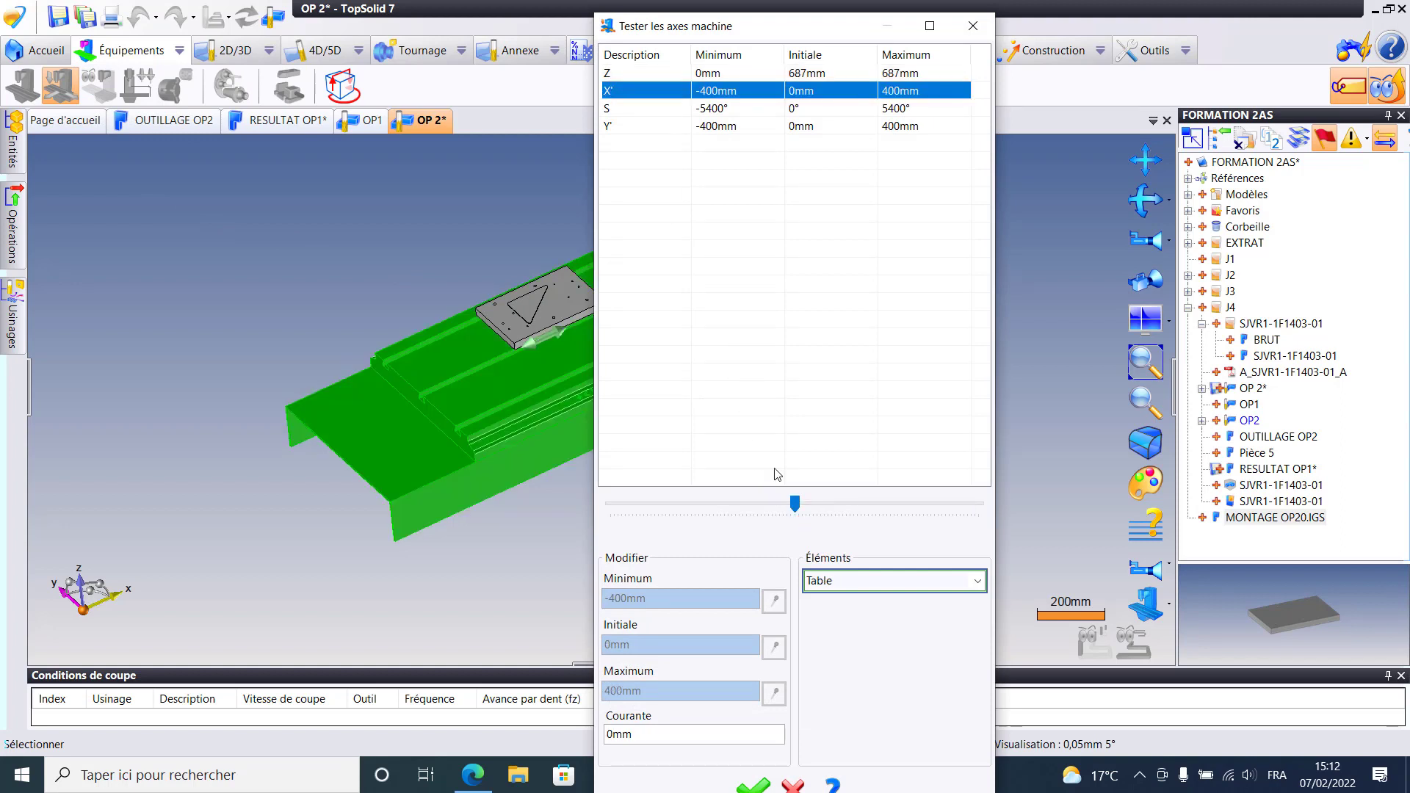
pyautogui.moveTo(730, 29); pyautogui.dragTo(1044, 52)
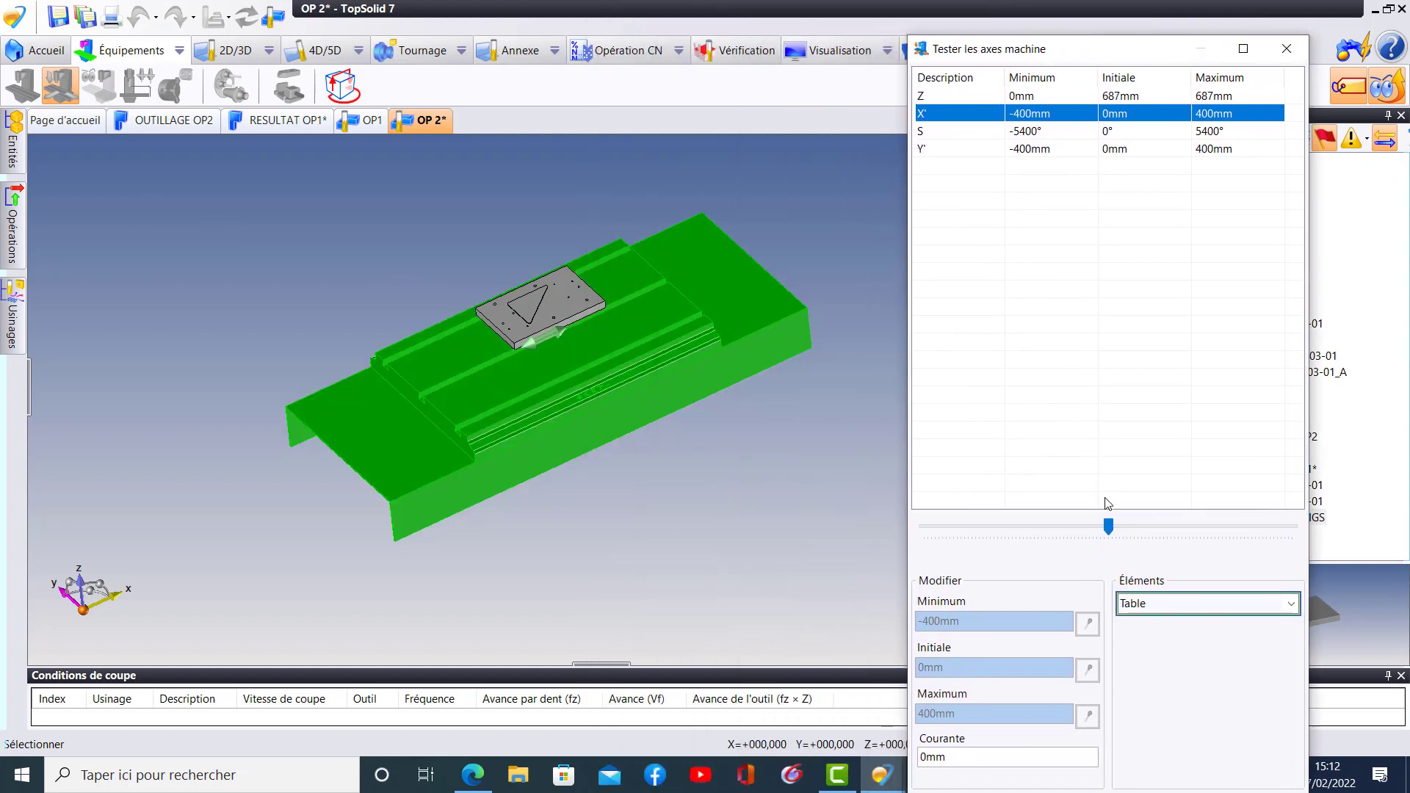
pyautogui.moveTo(1110, 528); pyautogui.dragTo(1078, 473)
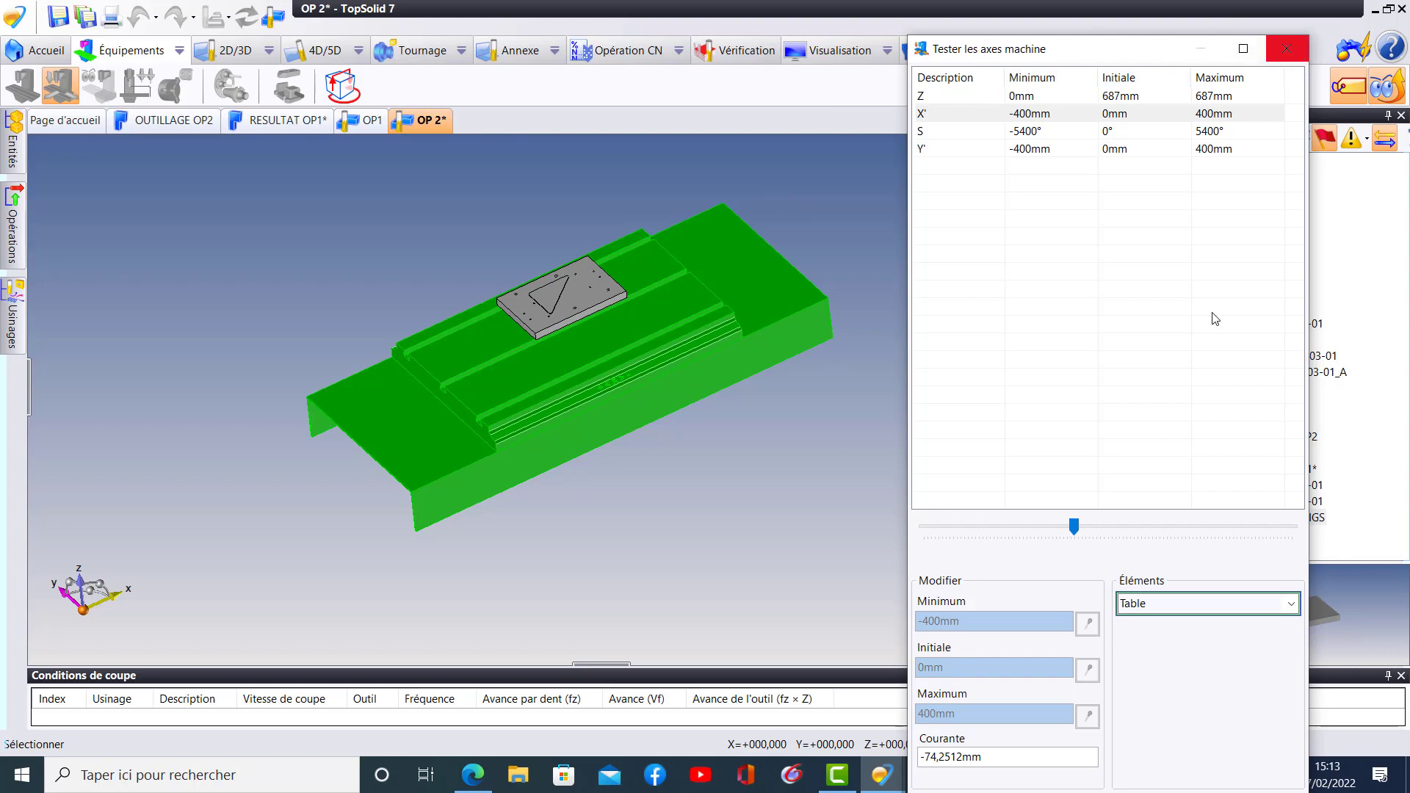
pyautogui.click(1287, 49)
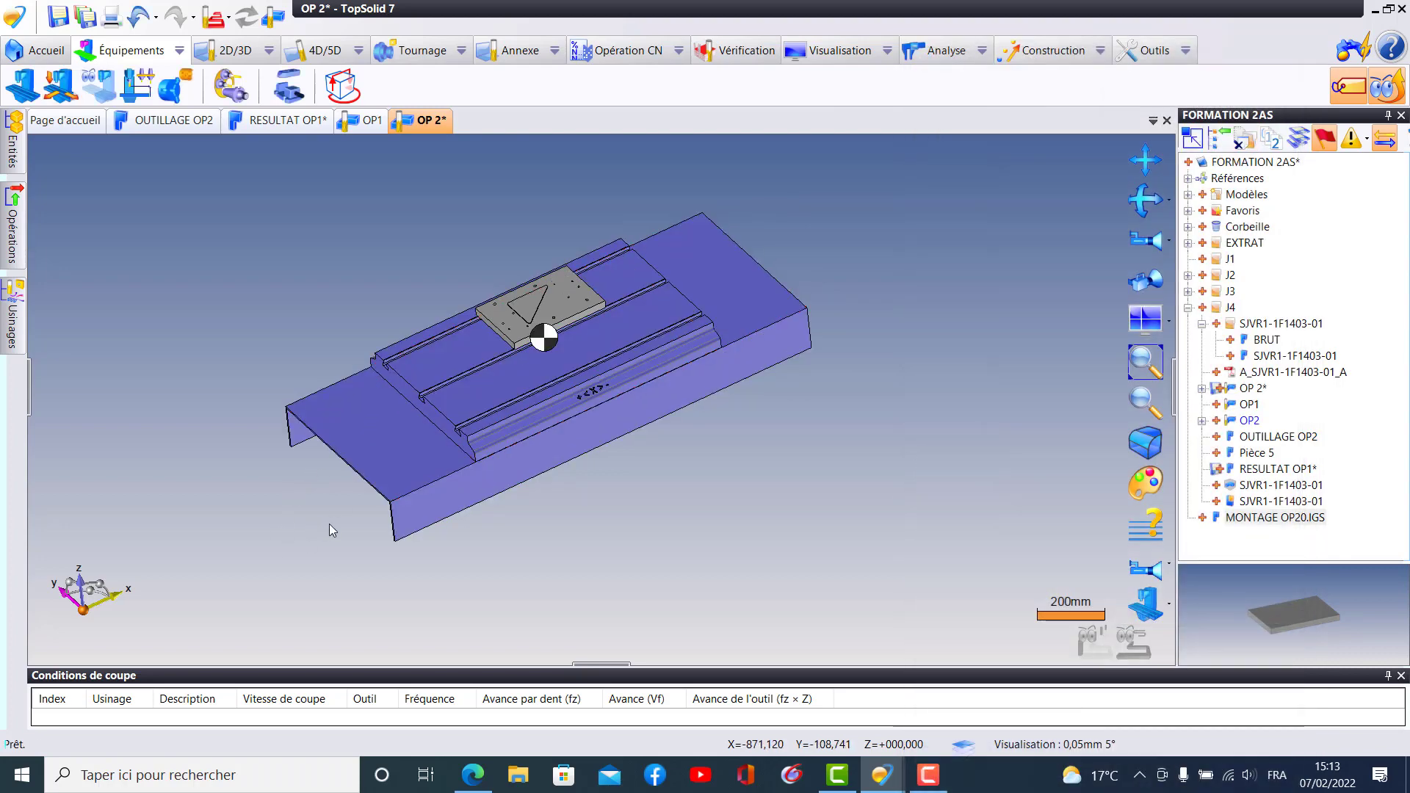
# - Inspect the fixture plate on the table and save the OP 2 document
pyautogui.scroll(3, 634, 482)
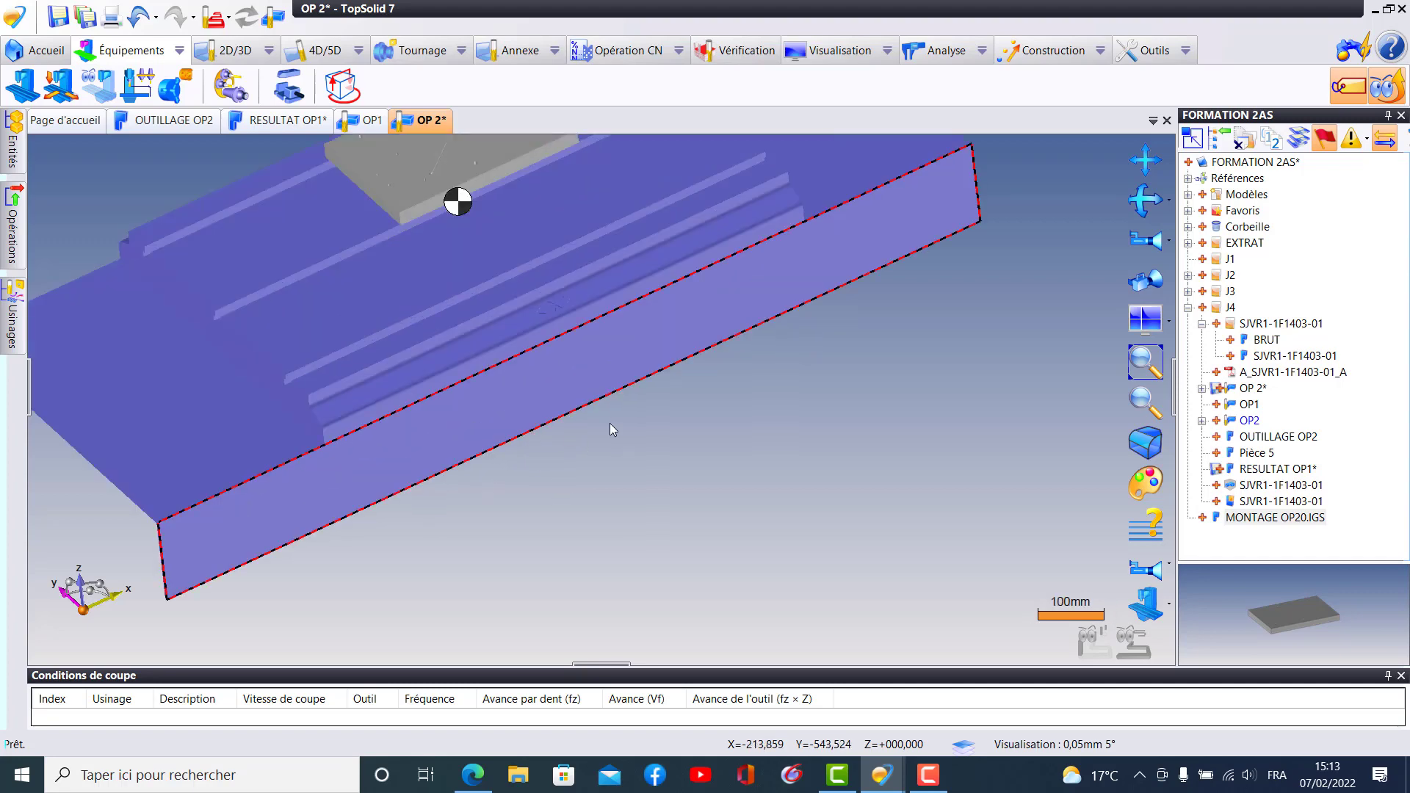
pyautogui.moveTo(889, 356); pyautogui.dragTo(1100, 296, button='middle')
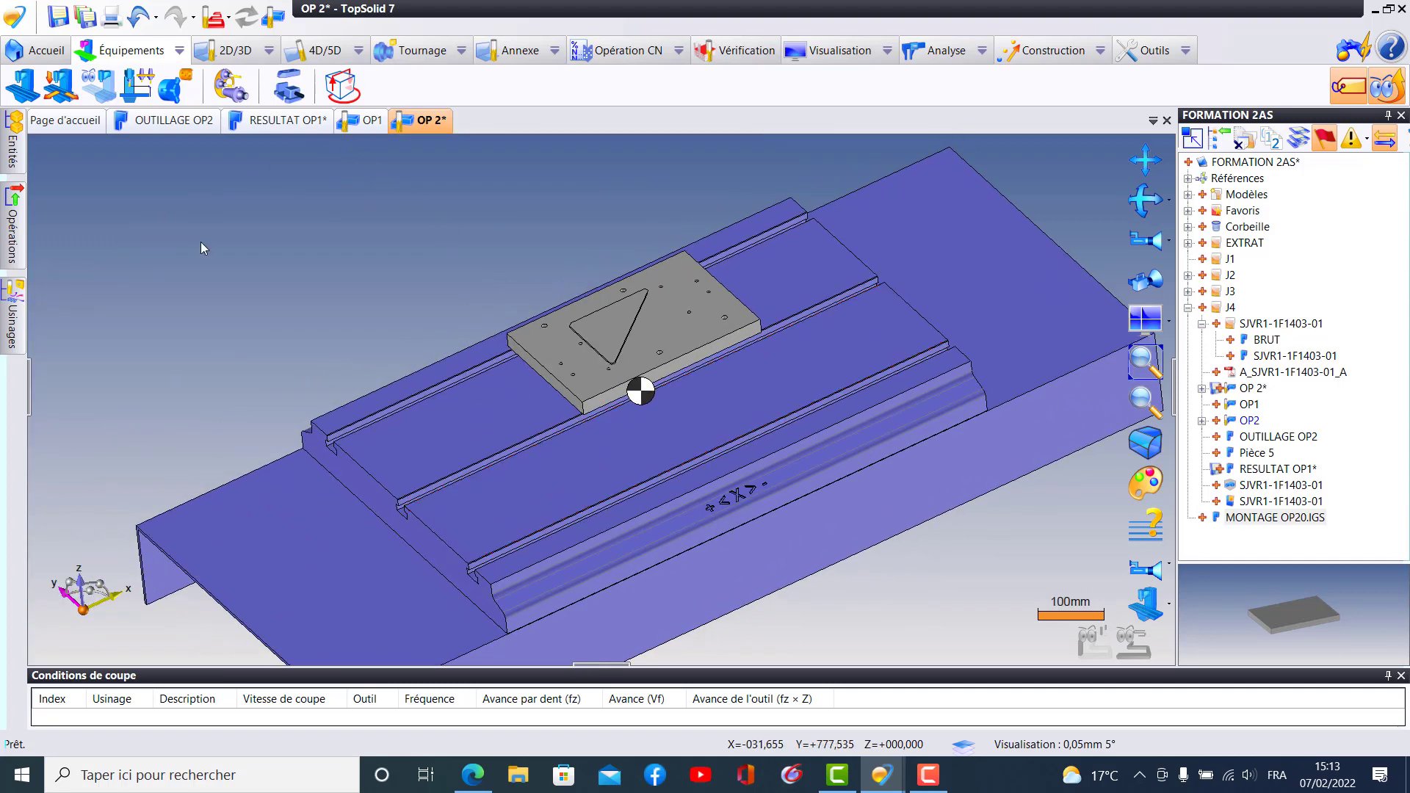
pyautogui.click(61, 24)
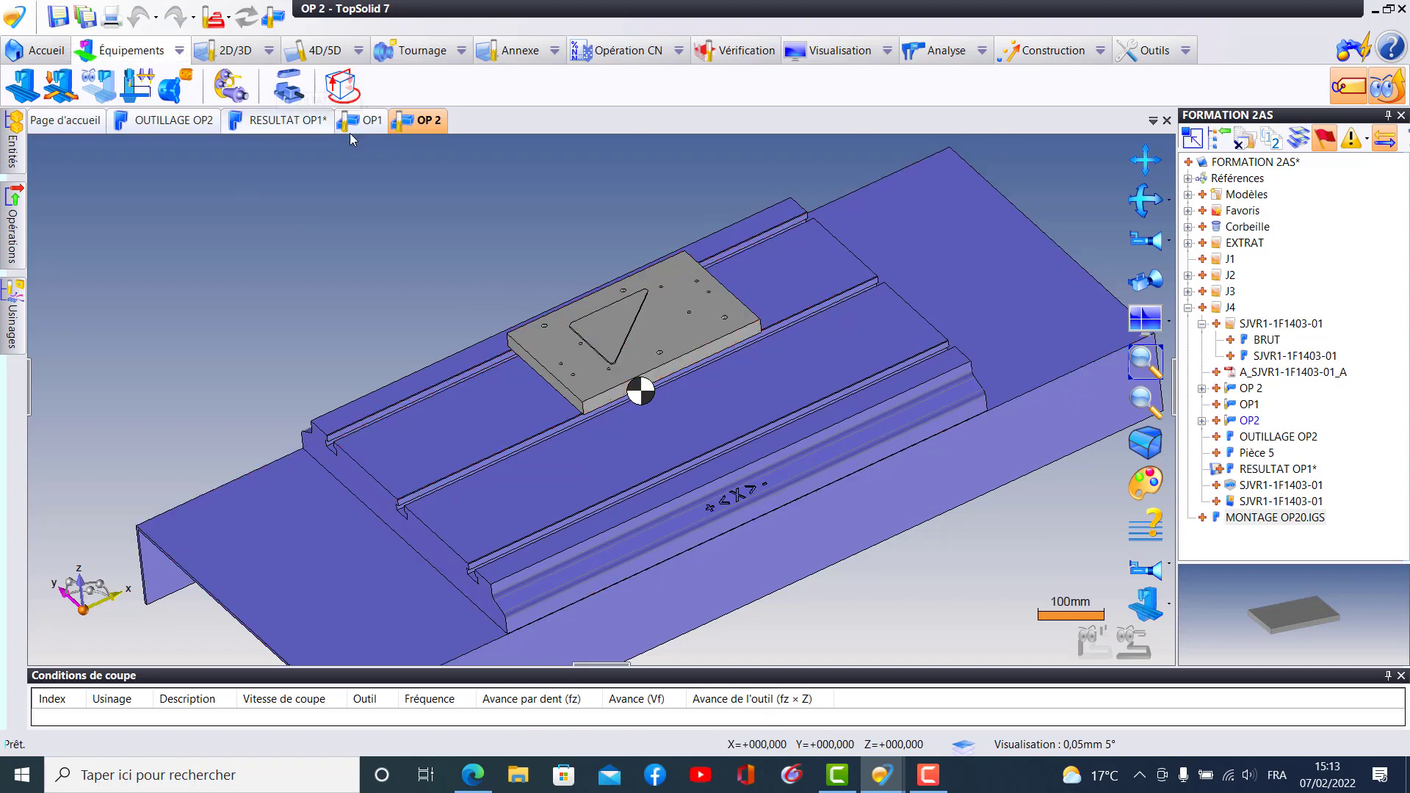
# - From the OP1 document, reposition Pièce CN 1 into the existing OP 2 document and switch to OP 2
pyautogui.click(372, 129)
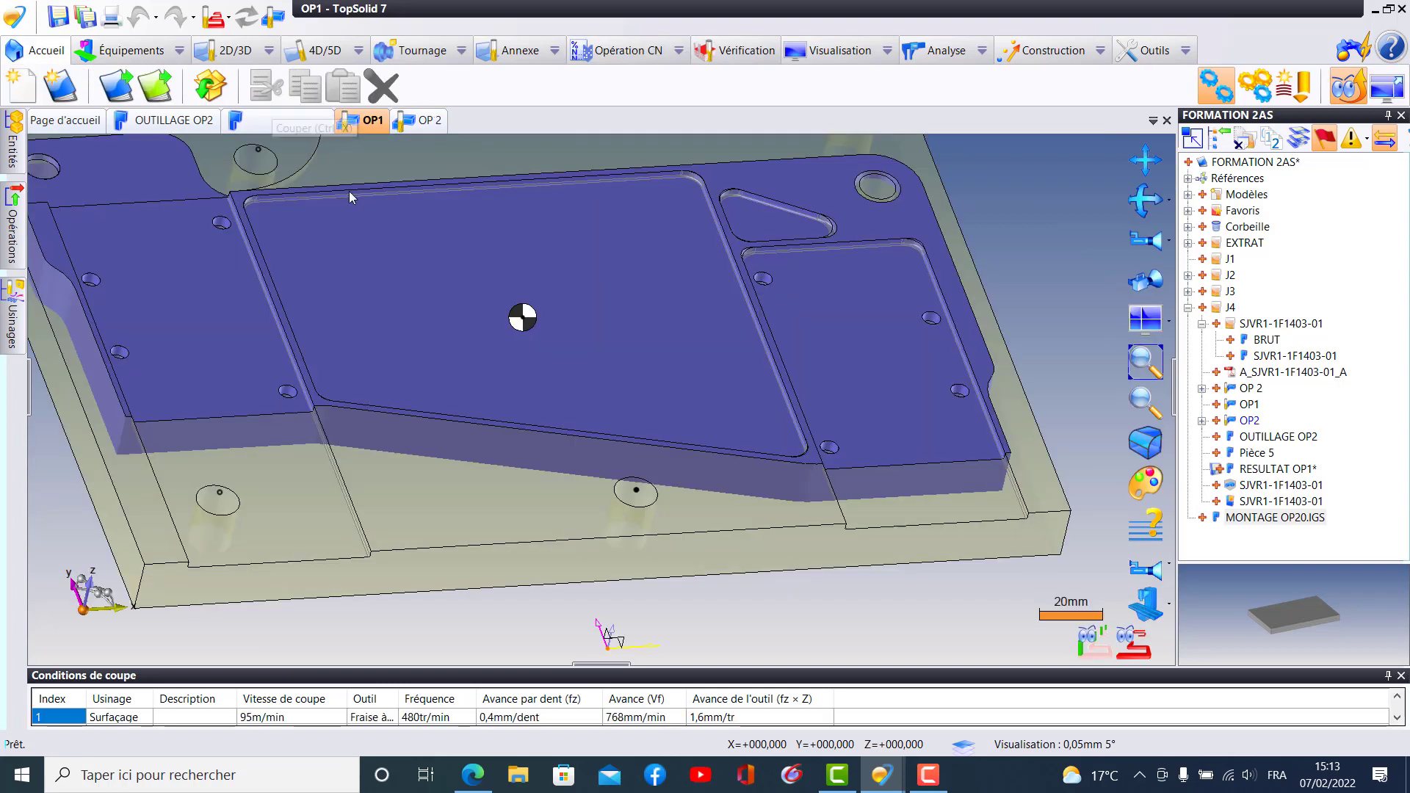
pyautogui.scroll(-5, 292, 281)
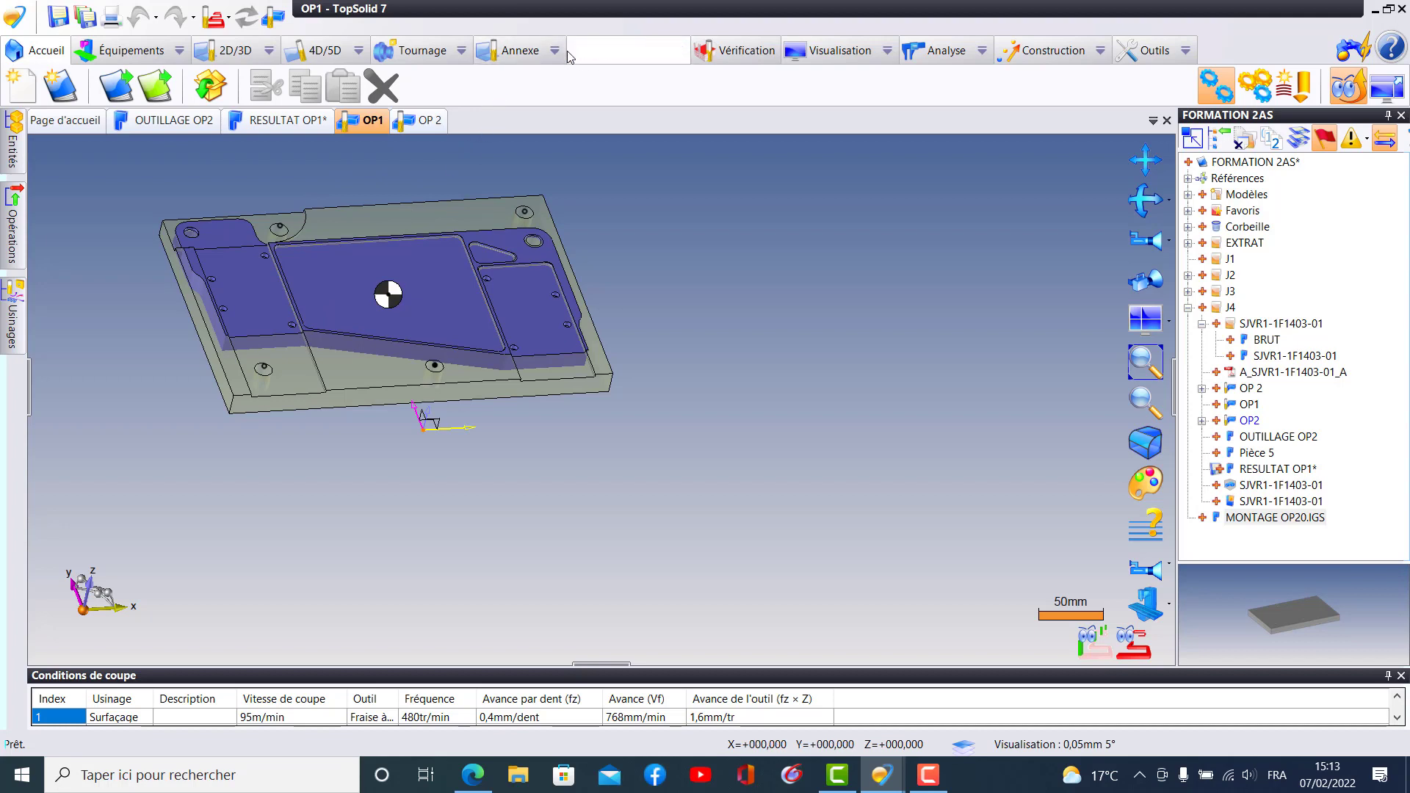
pyautogui.click(535, 55)
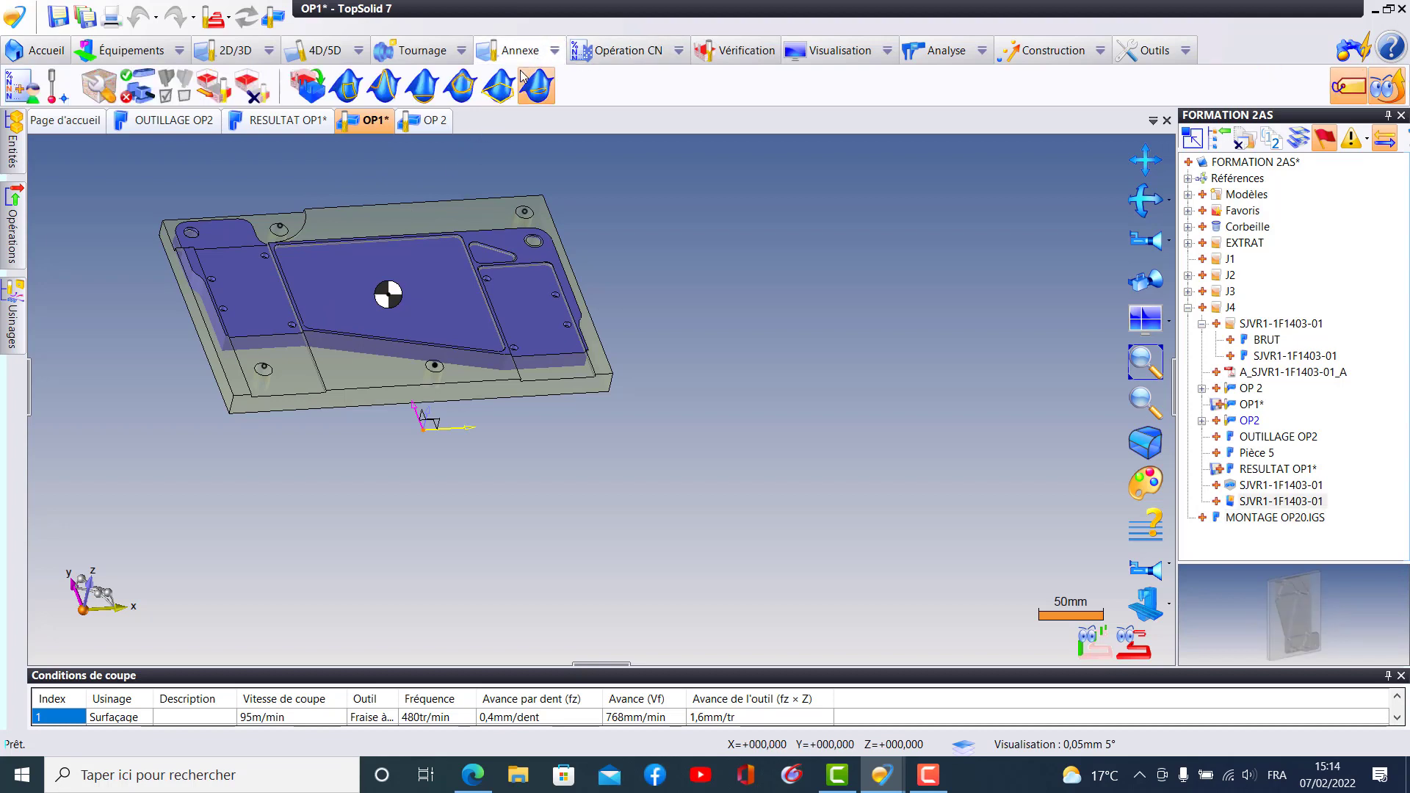
pyautogui.click(554, 52)
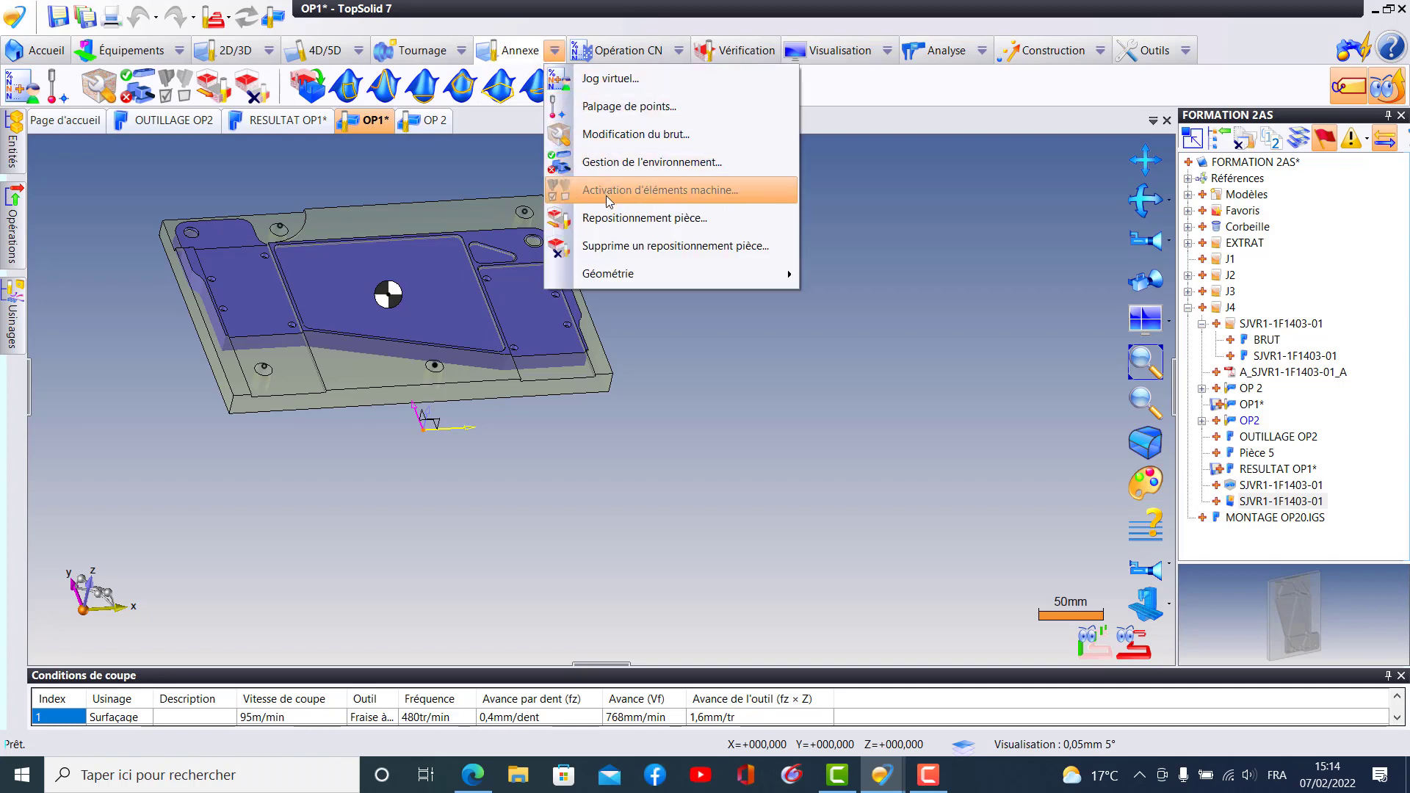
pyautogui.click(617, 220)
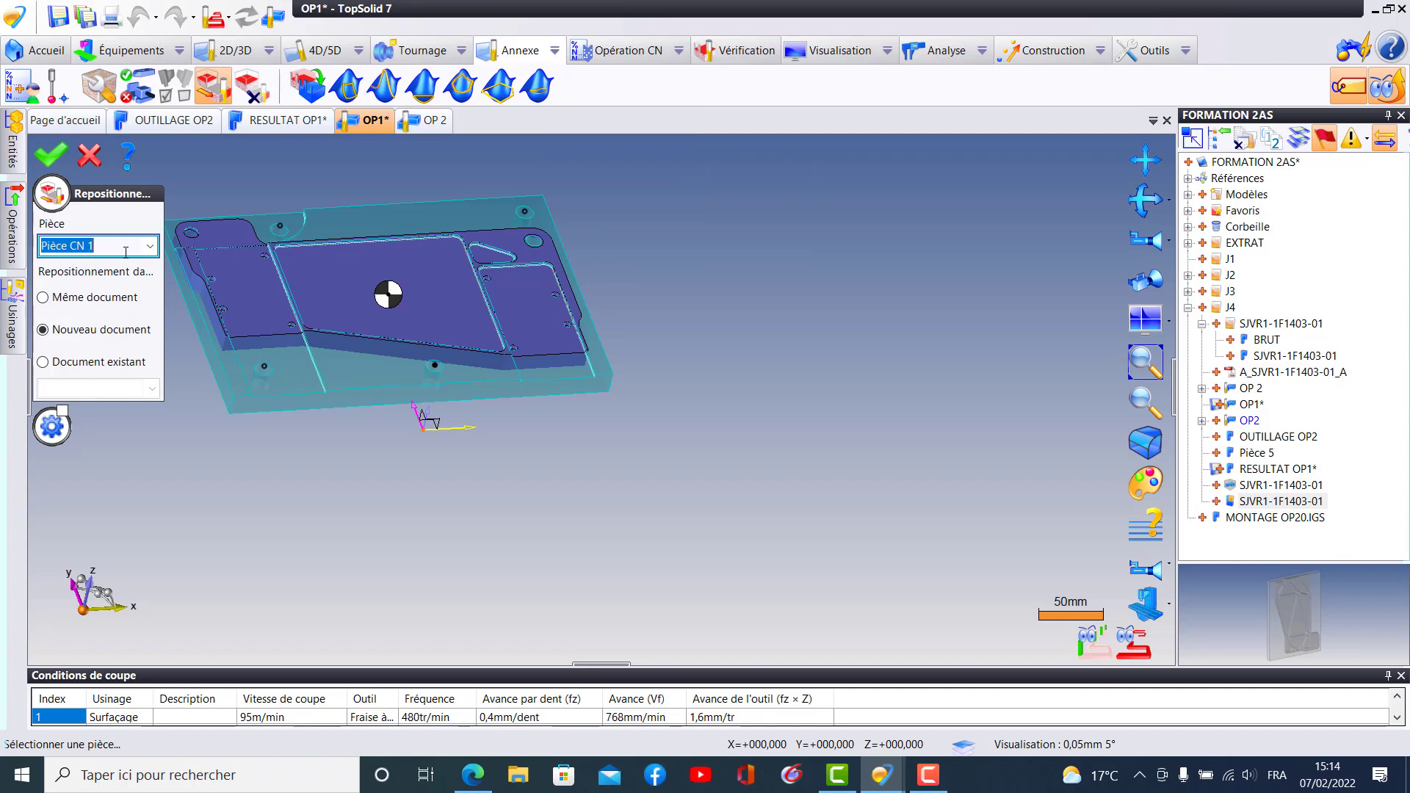
pyautogui.click(85, 365)
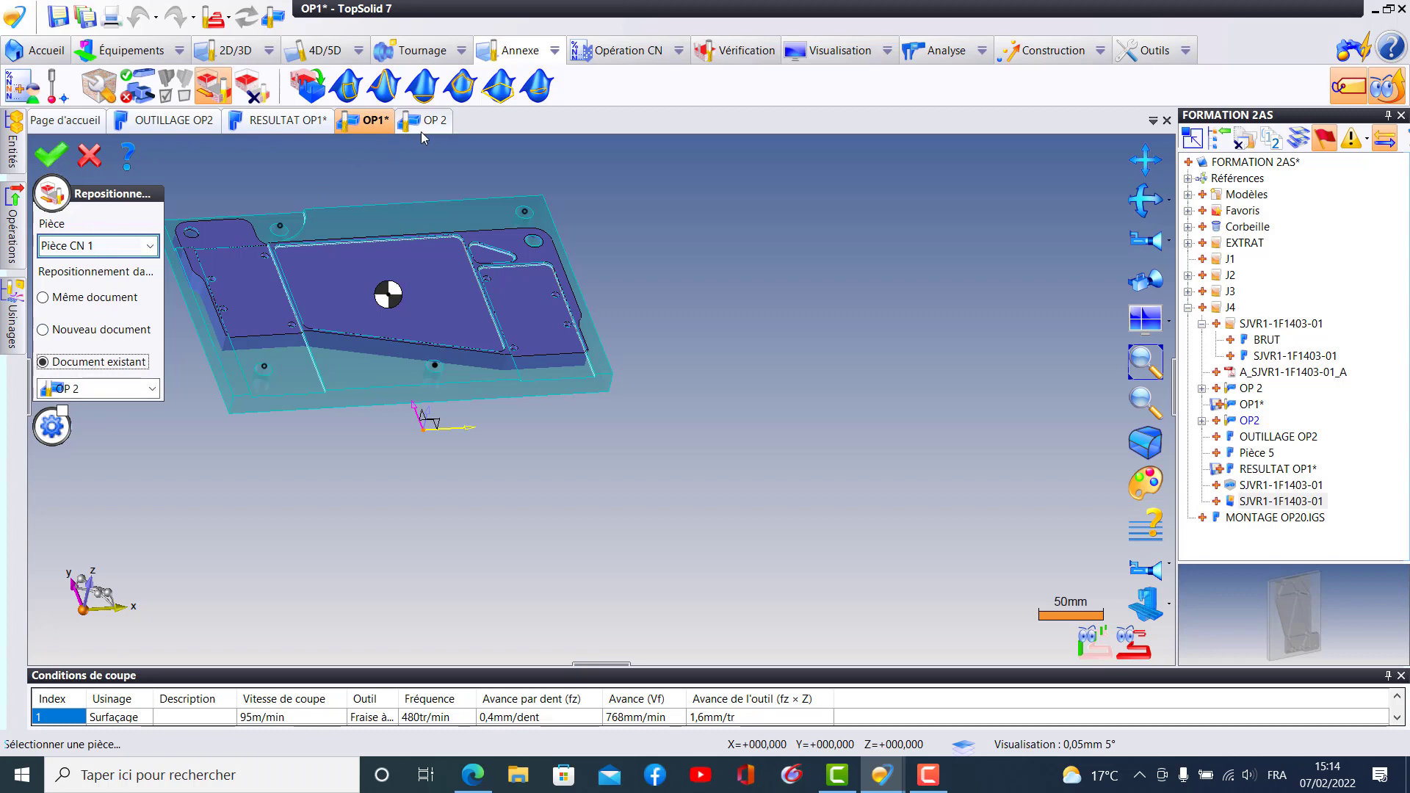
pyautogui.click(153, 389)
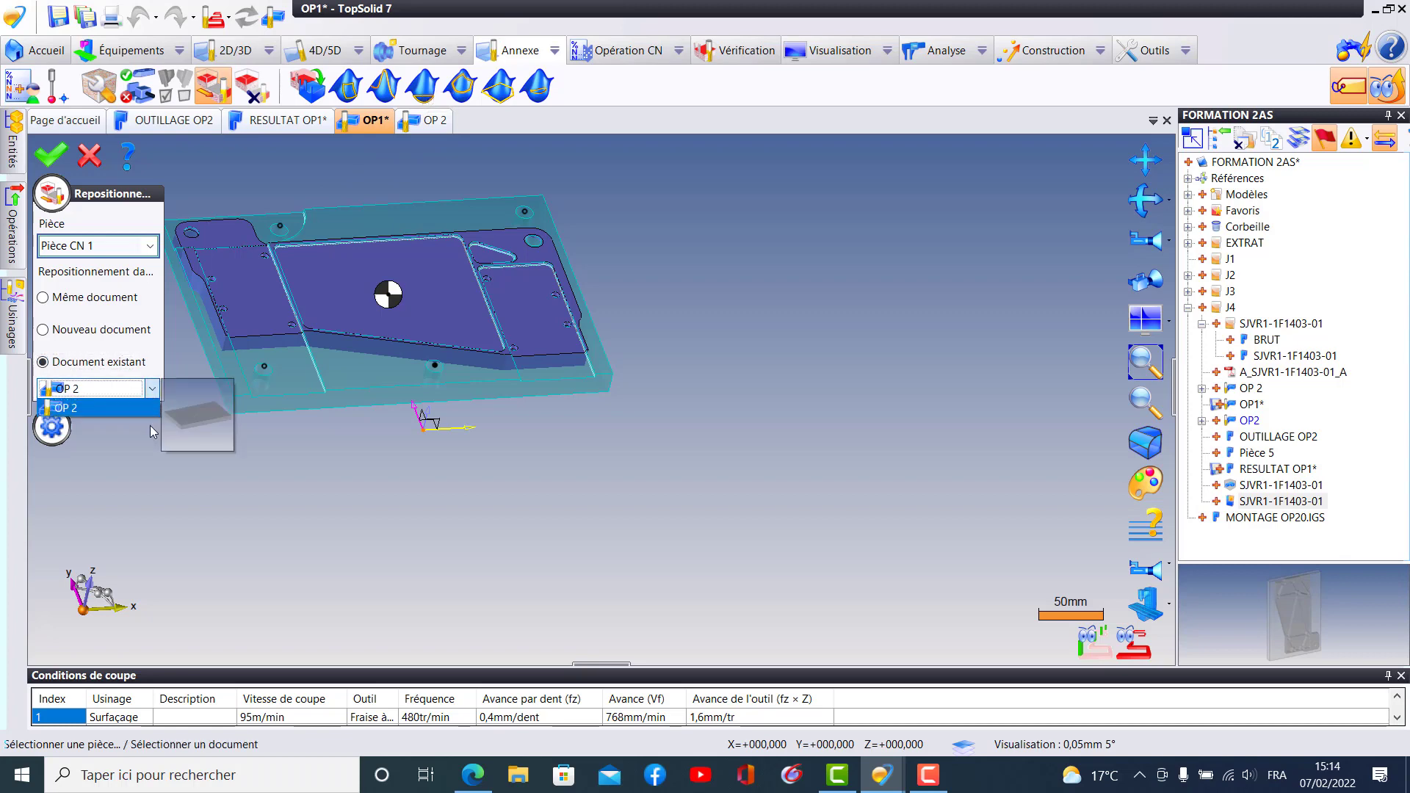
pyautogui.click(73, 408)
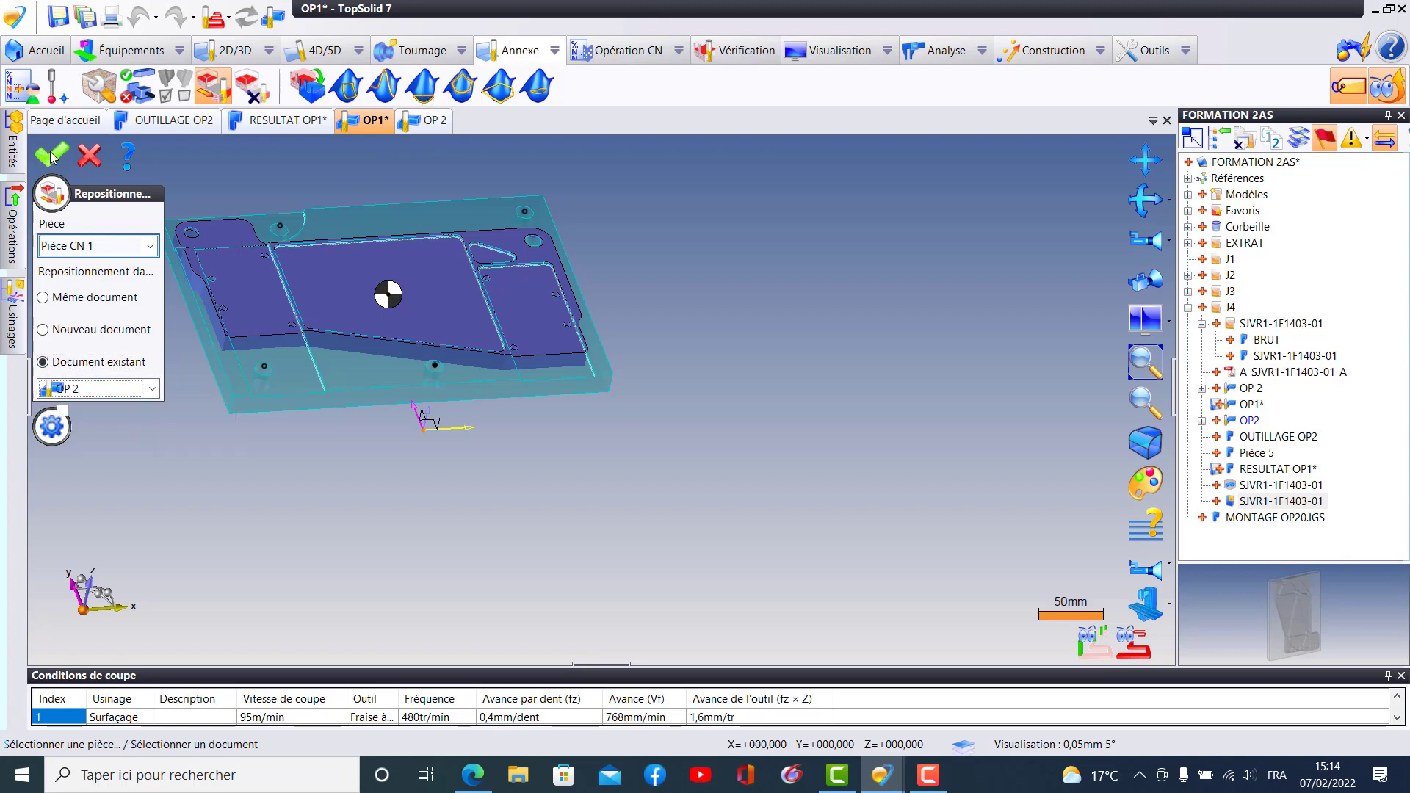
pyautogui.click(51, 155)
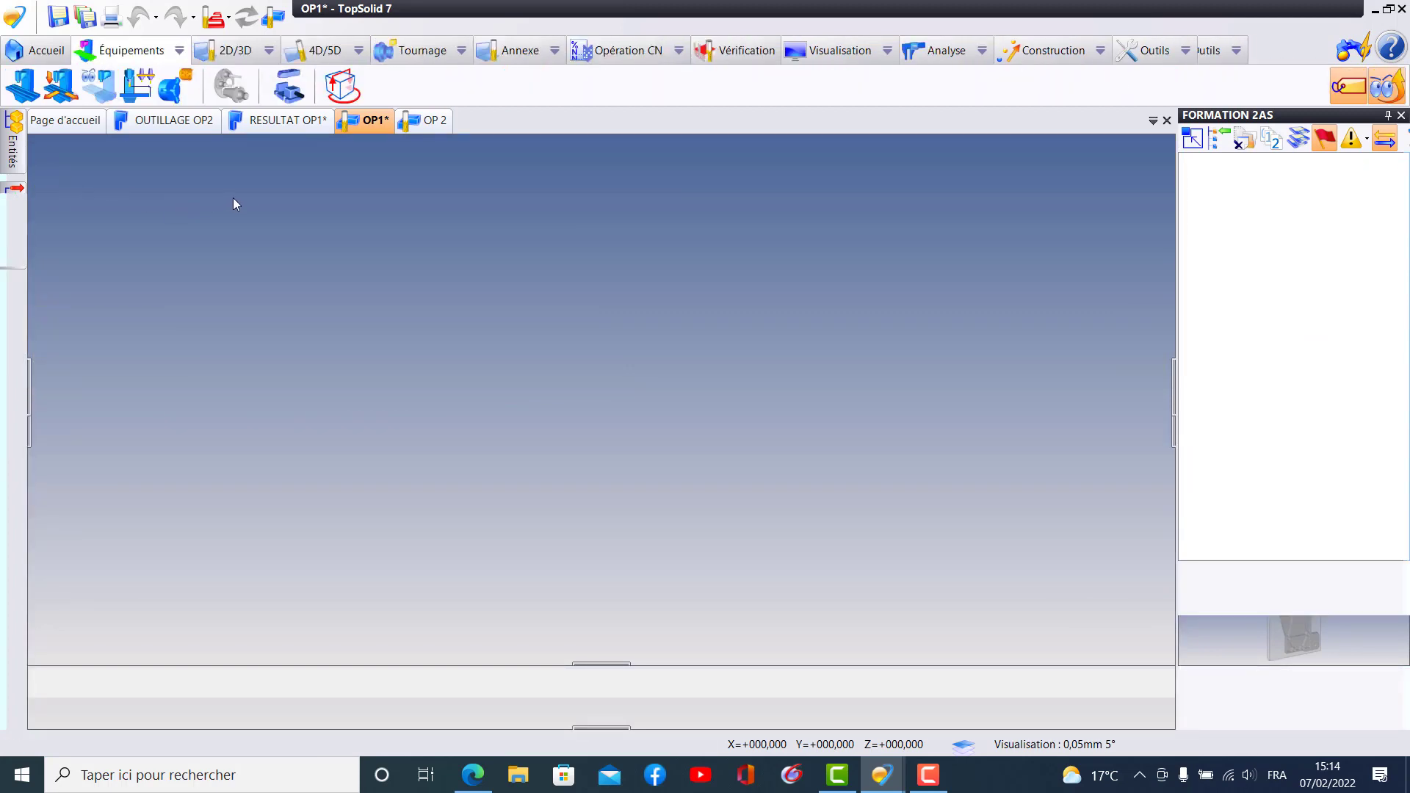
pyautogui.click(415, 130)
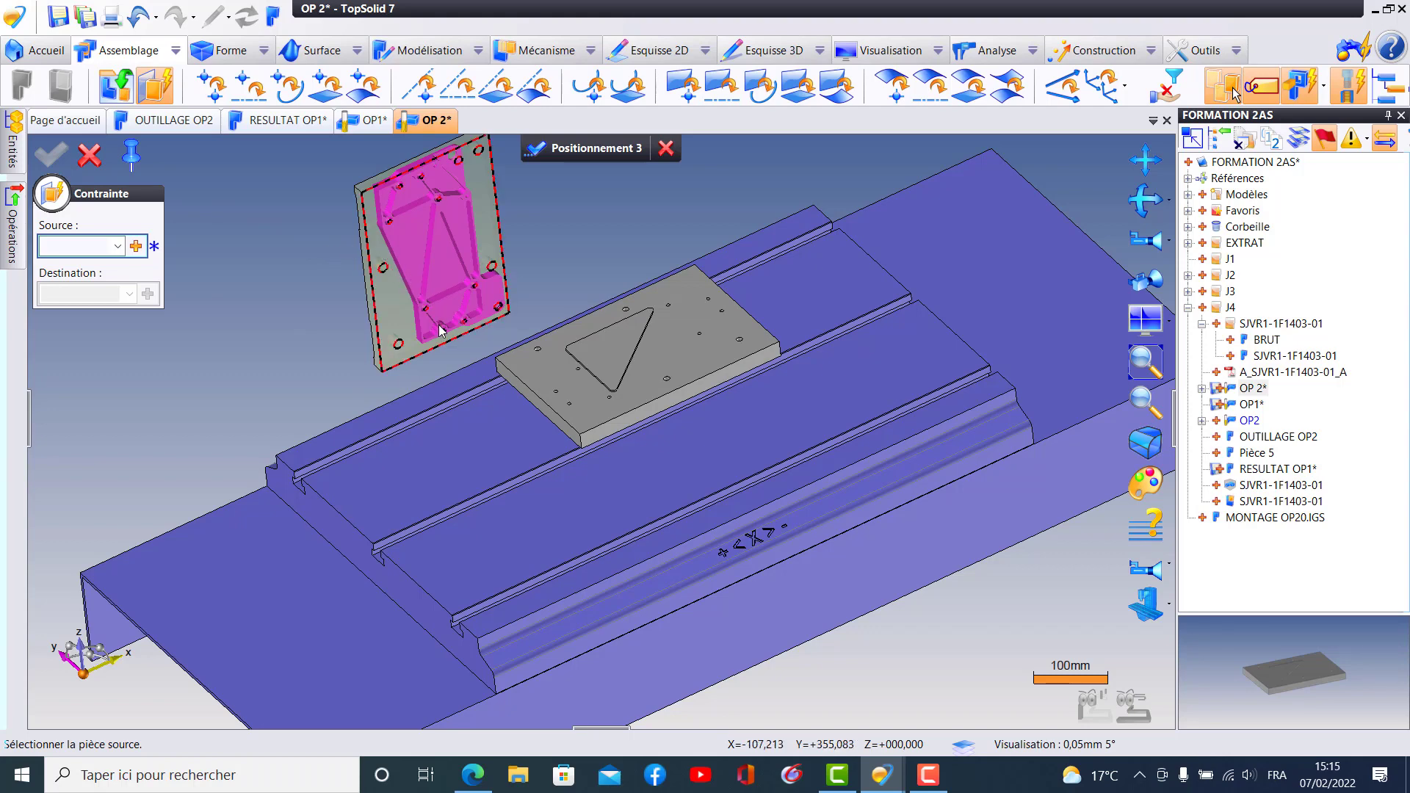
# - Choose the part's raised machined face around the large central pocket as the source of the first positioning constraint
pyautogui.moveTo(547, 337); pyautogui.dragTo(672, 331, button='middle')
pyautogui.moveTo(441, 299)
pyautogui.mouseDown(button='middle')
pyautogui.moveTo(488, 336)
pyautogui.moveTo(417, 309)
pyautogui.mouseUp(button='middle')
pyautogui.scroll(3, 401, 293)
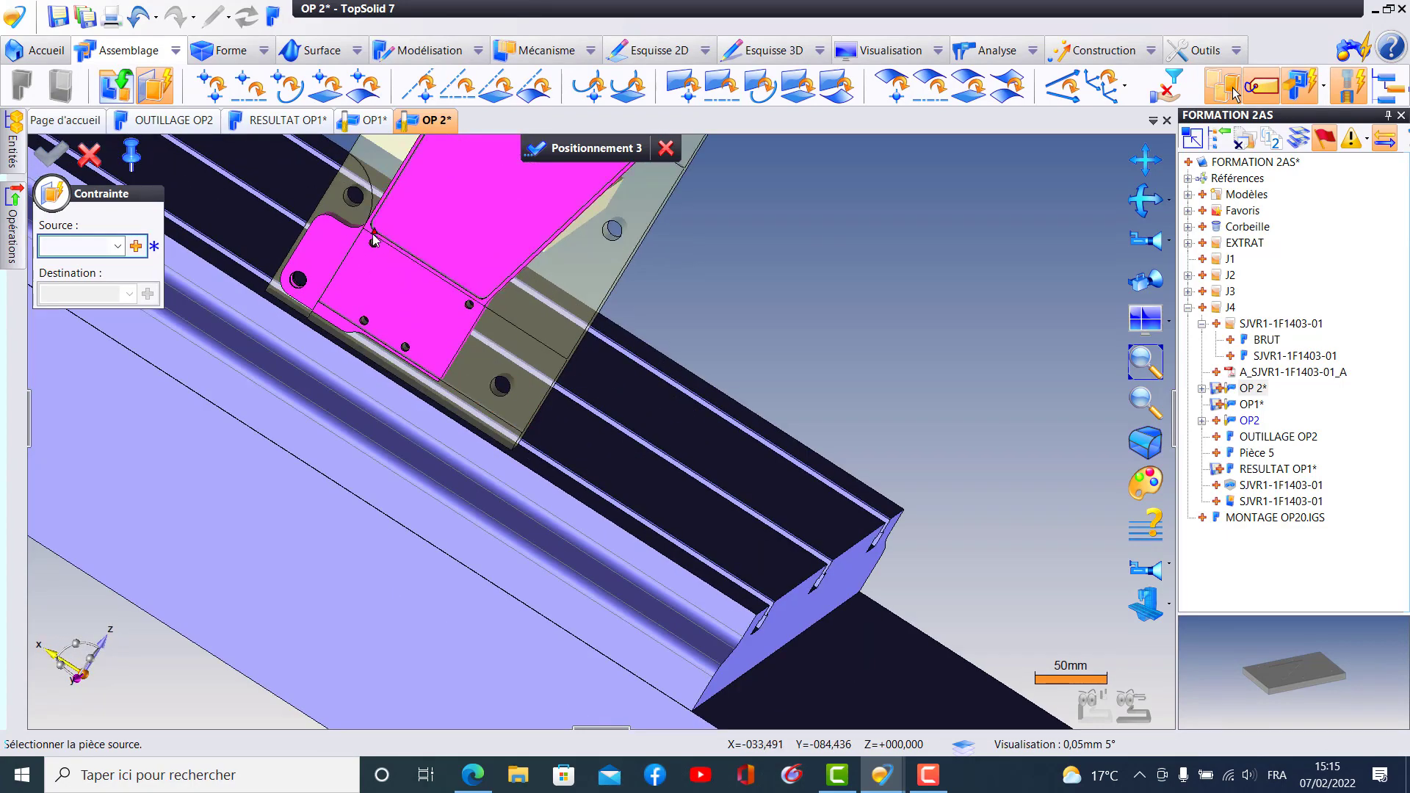
pyautogui.scroll(3, 362, 234)
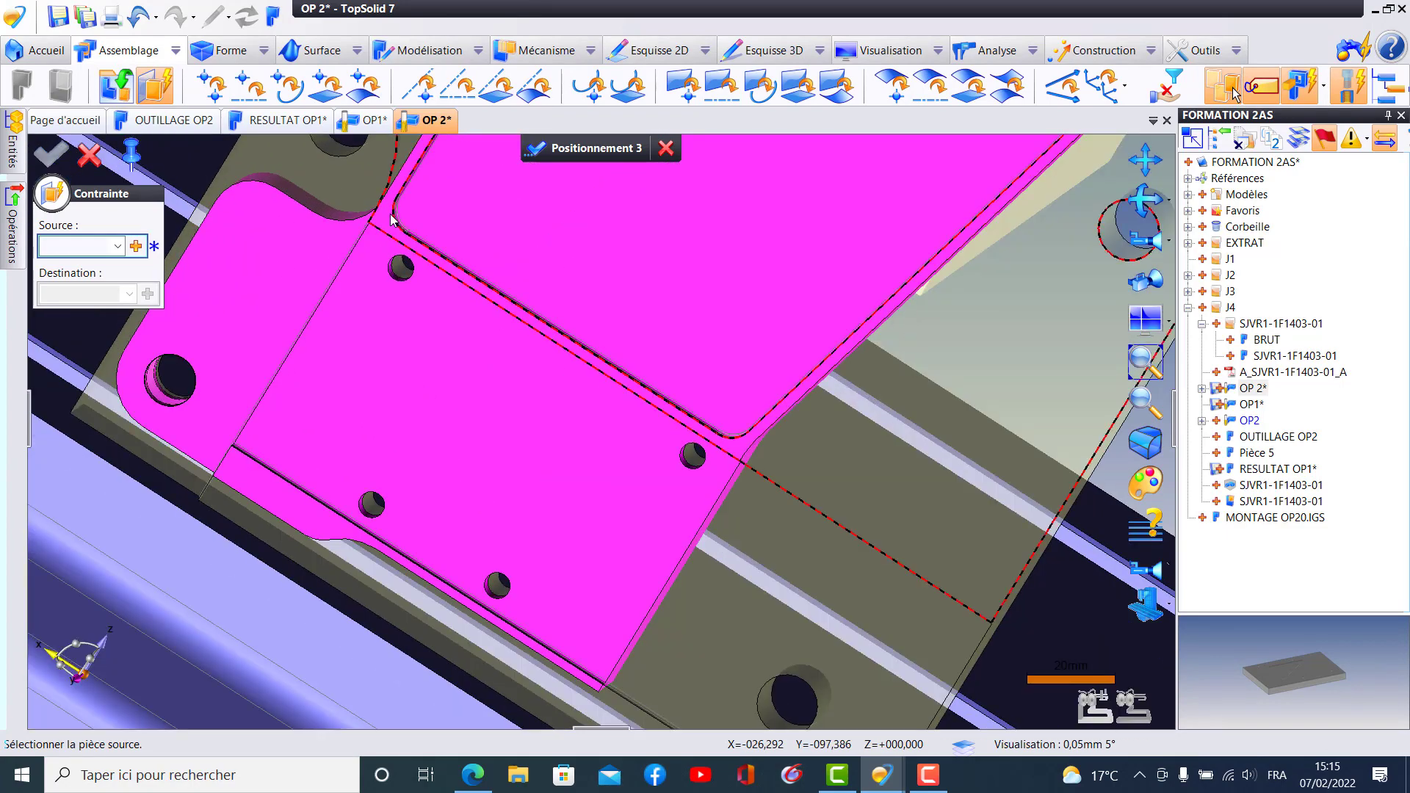
pyautogui.click(386, 225)
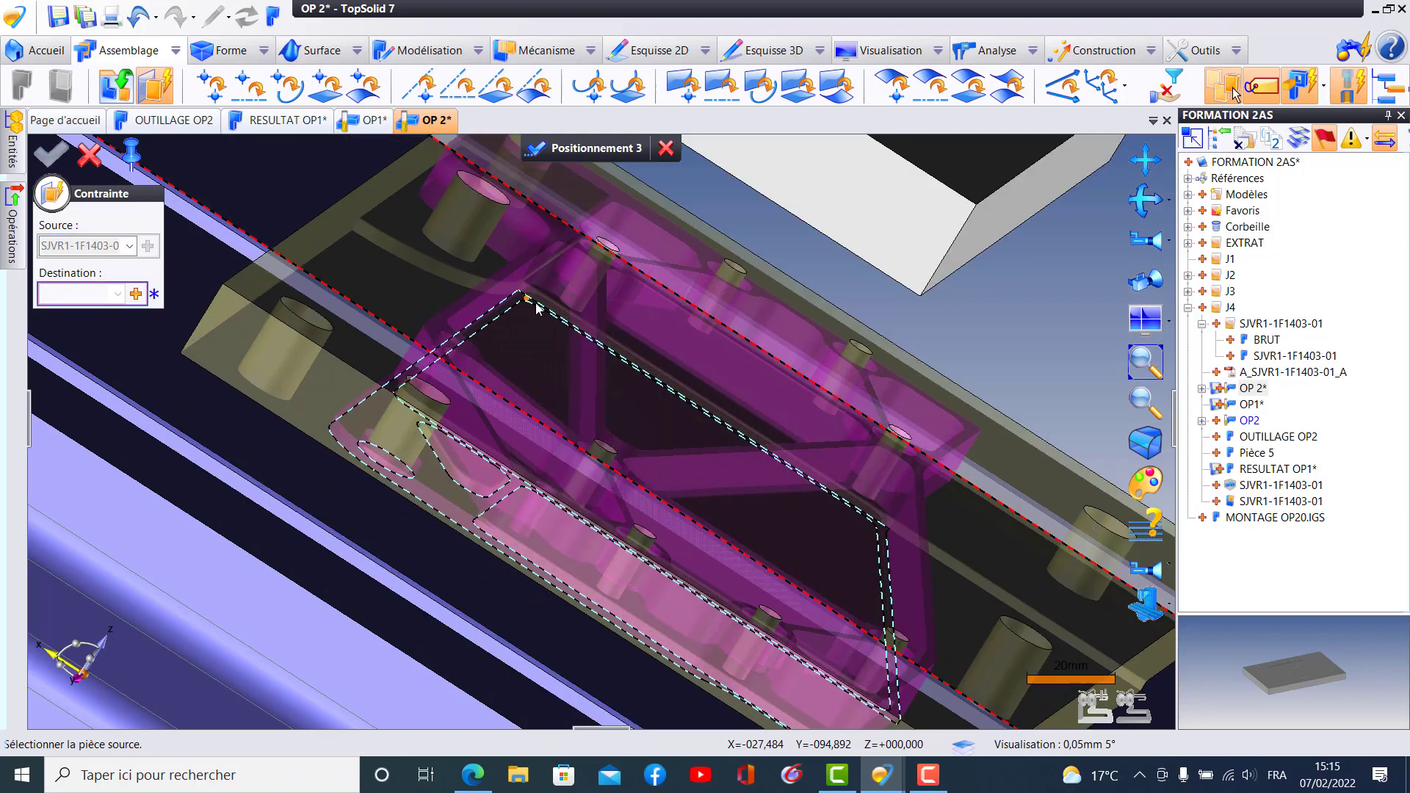
# - Complete the first plane-on-plane constraint by choosing the fixture plate's top face around the raised triangle as its destination
pyautogui.moveTo(460, 202); pyautogui.dragTo(748, 400, button='middle')
pyautogui.scroll(2, 755, 396)
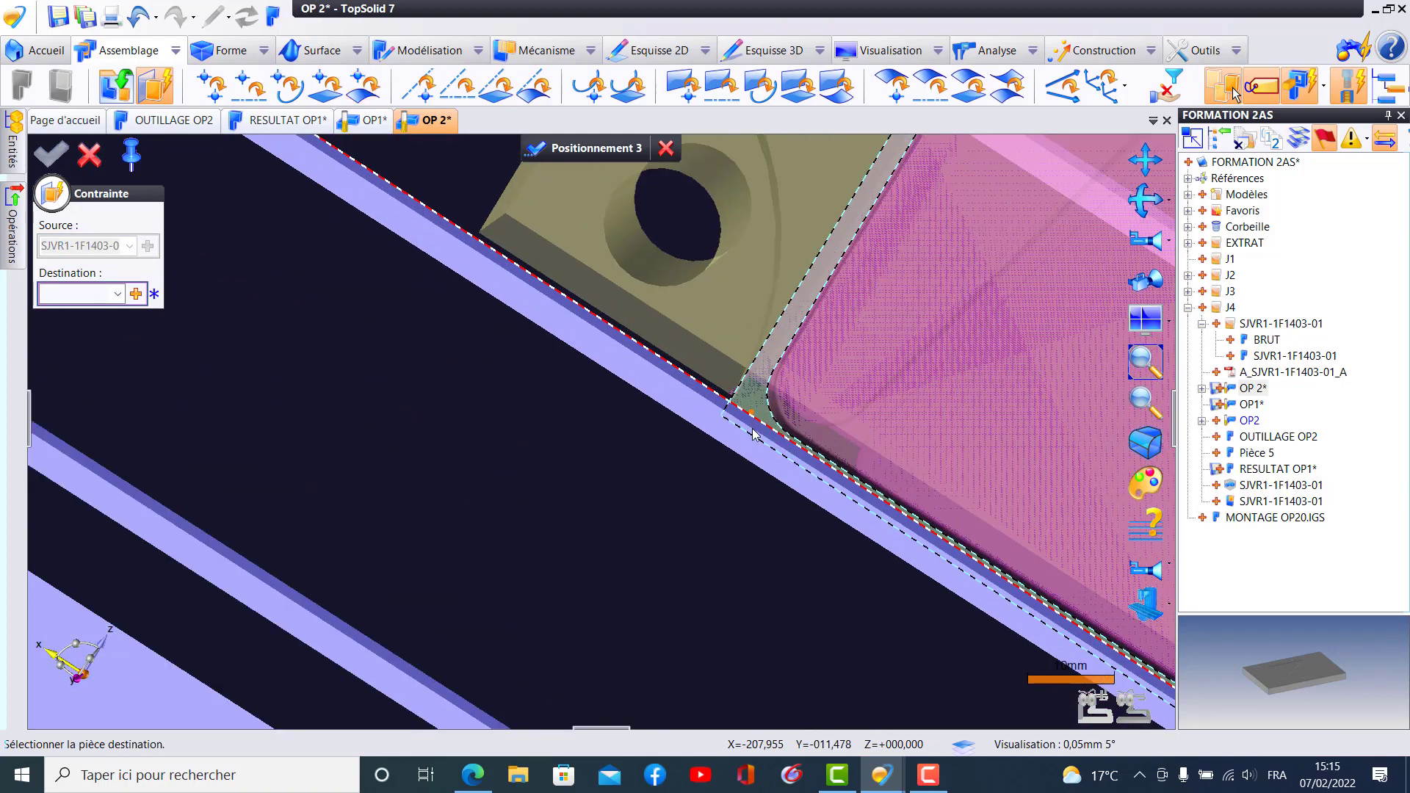
pyautogui.scroll(-4, 755, 434)
pyautogui.scroll(-2, 727, 471)
pyautogui.moveTo(727, 472); pyautogui.dragTo(668, 564, button='middle')
pyautogui.scroll(-6, 669, 561)
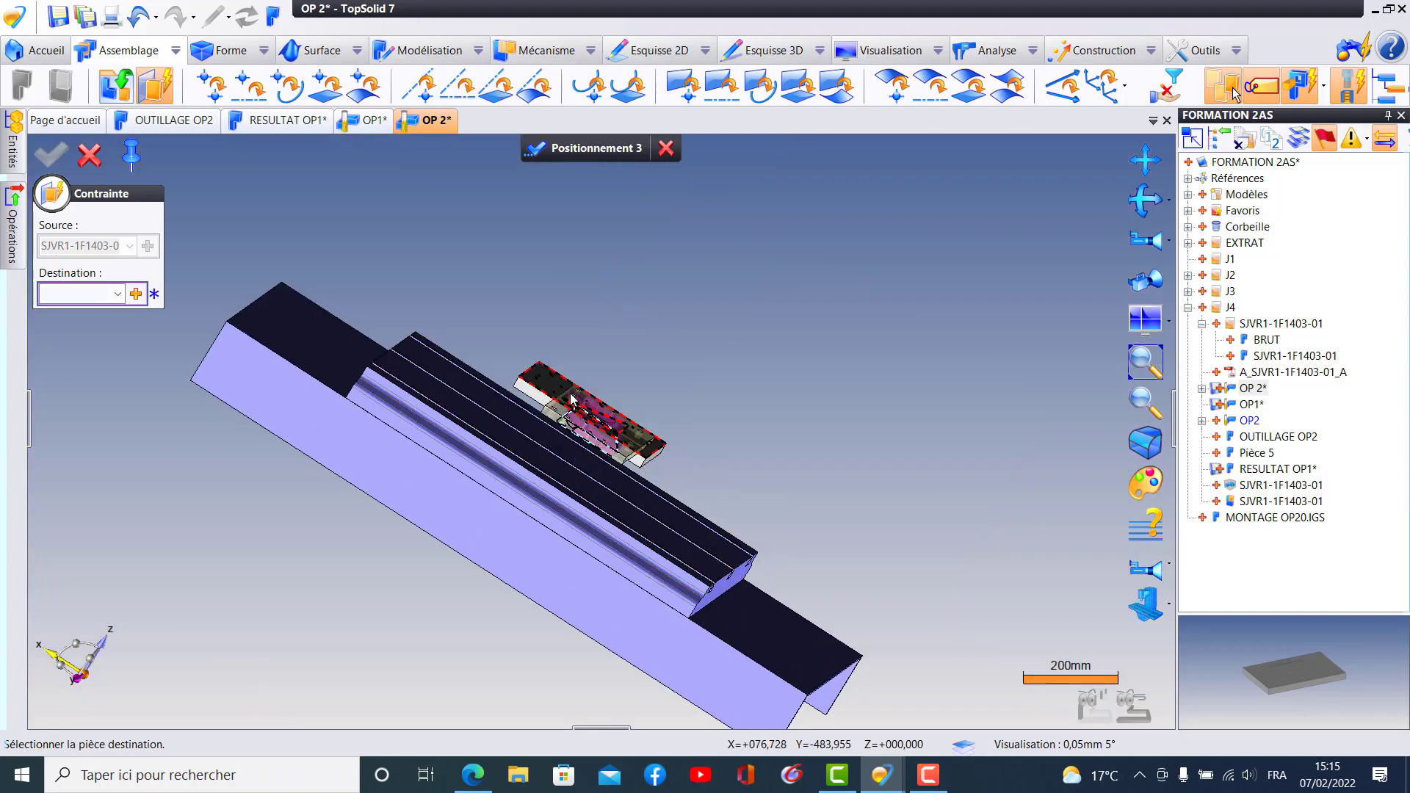
pyautogui.scroll(6, 545, 379)
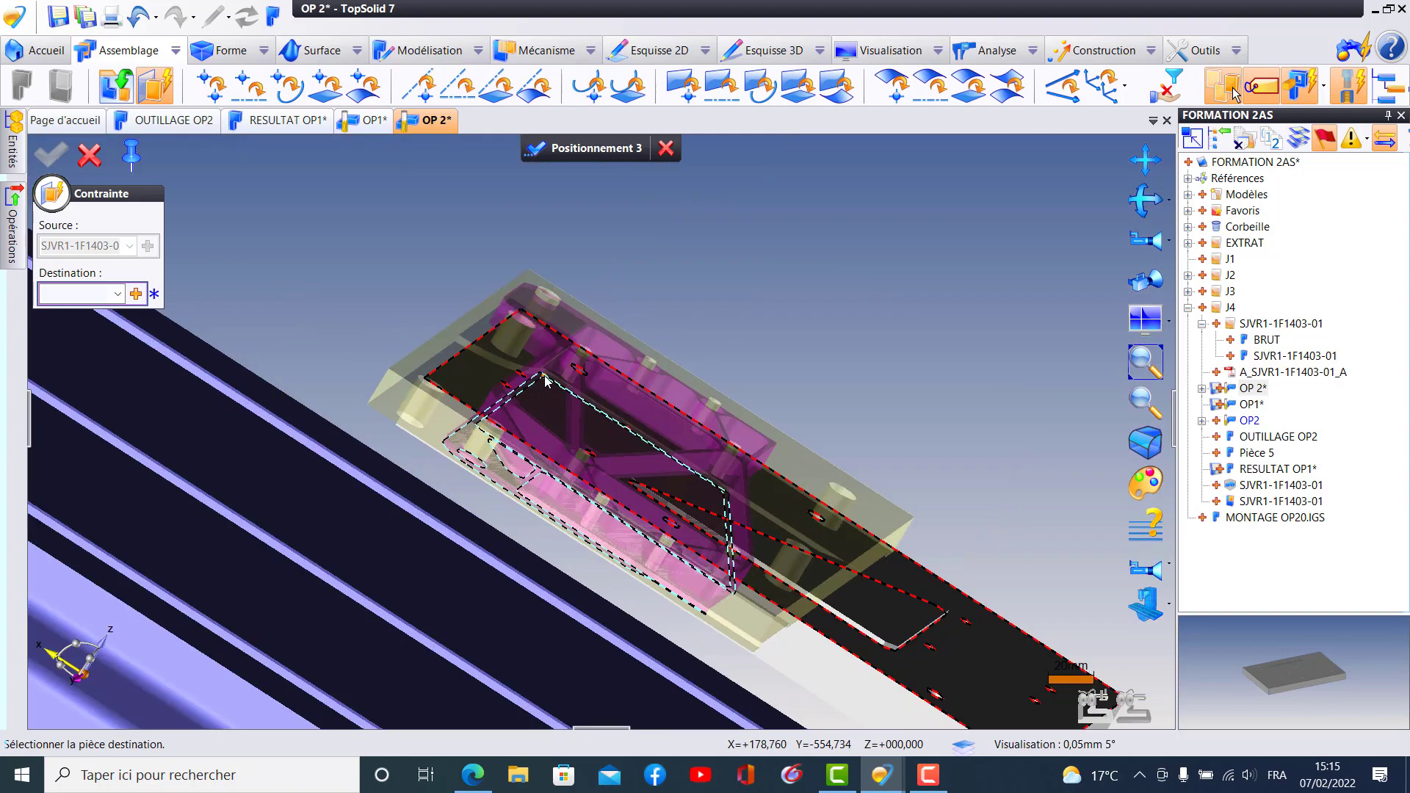
pyautogui.click(533, 373)
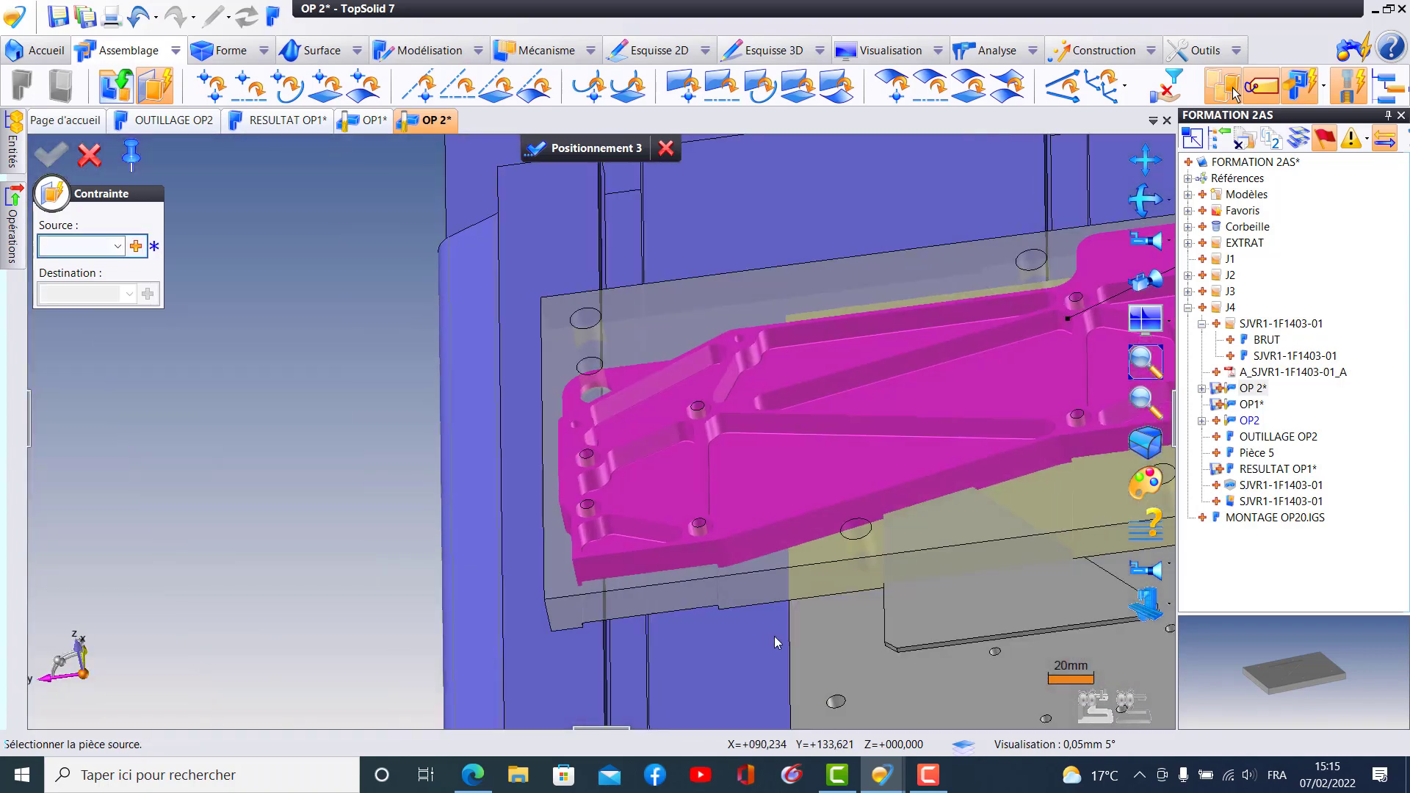
# - Move the part aside from the fixture plate's raised triangle and hide the machine
pyautogui.moveTo(774, 635); pyautogui.dragTo(555, 486, button='middle')
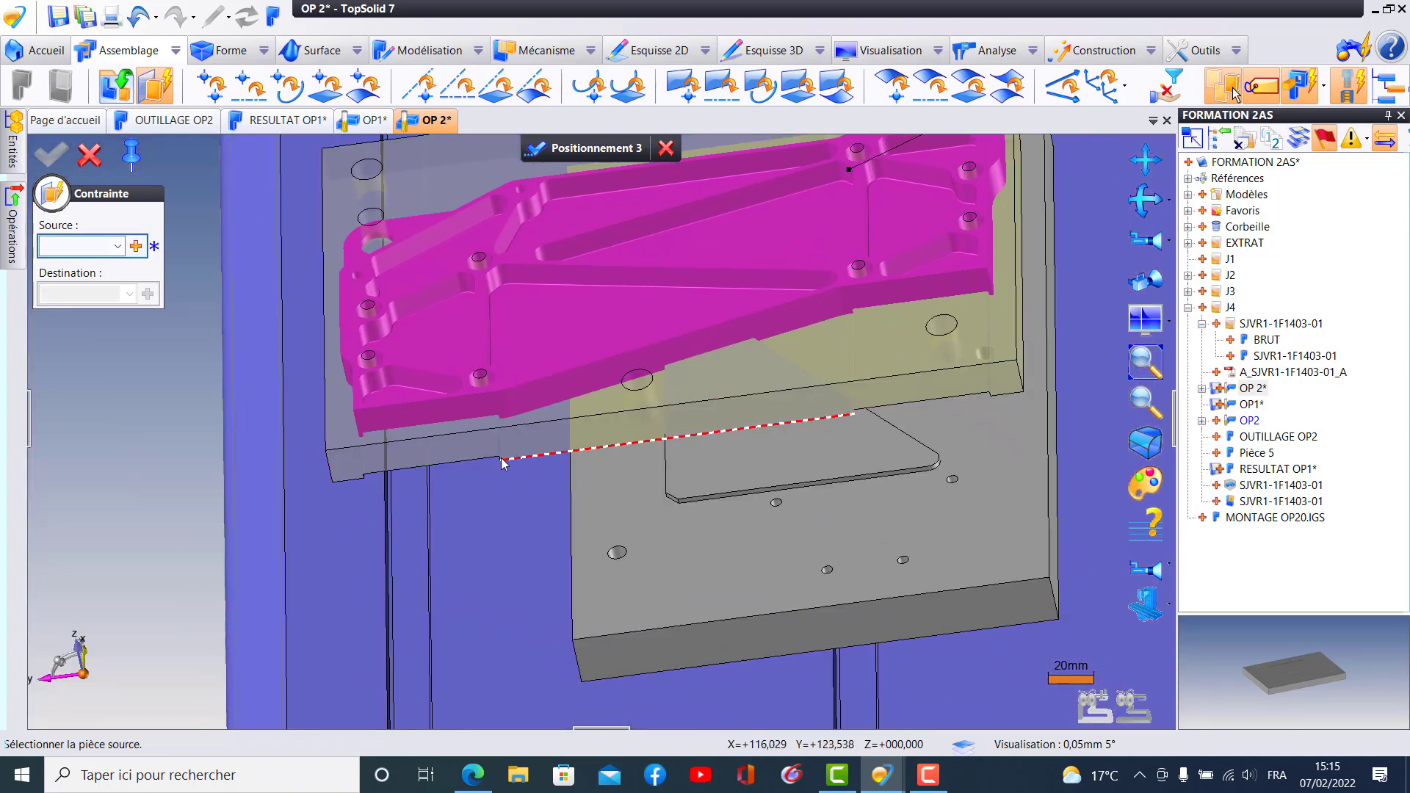
pyautogui.moveTo(508, 390); pyautogui.dragTo(3, 402)
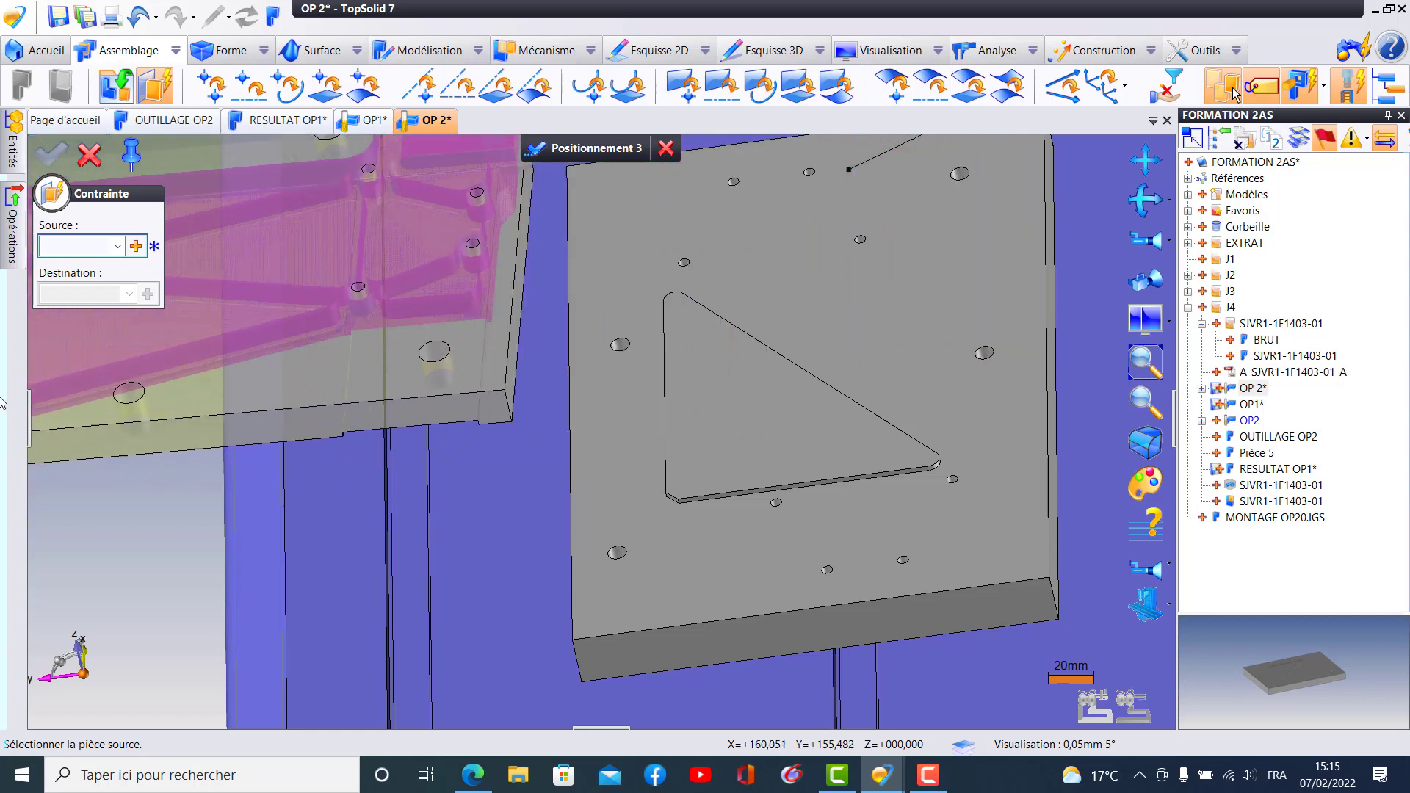
pyautogui.moveTo(324, 505)
pyautogui.mouseDown(button='right')
pyautogui.moveTo(399, 403)
pyautogui.moveTo(433, 411)
pyautogui.mouseUp(button='right')
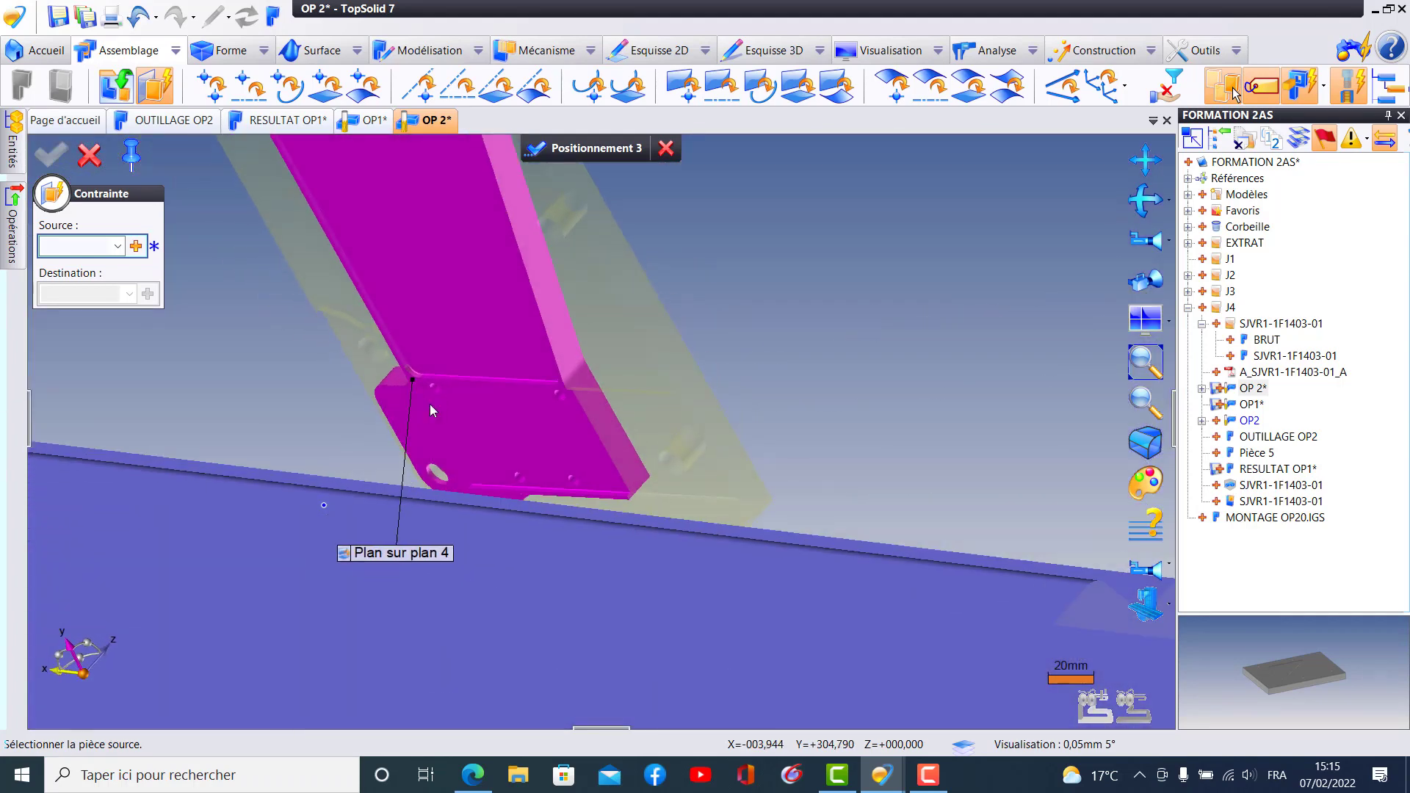
pyautogui.click(1155, 619)
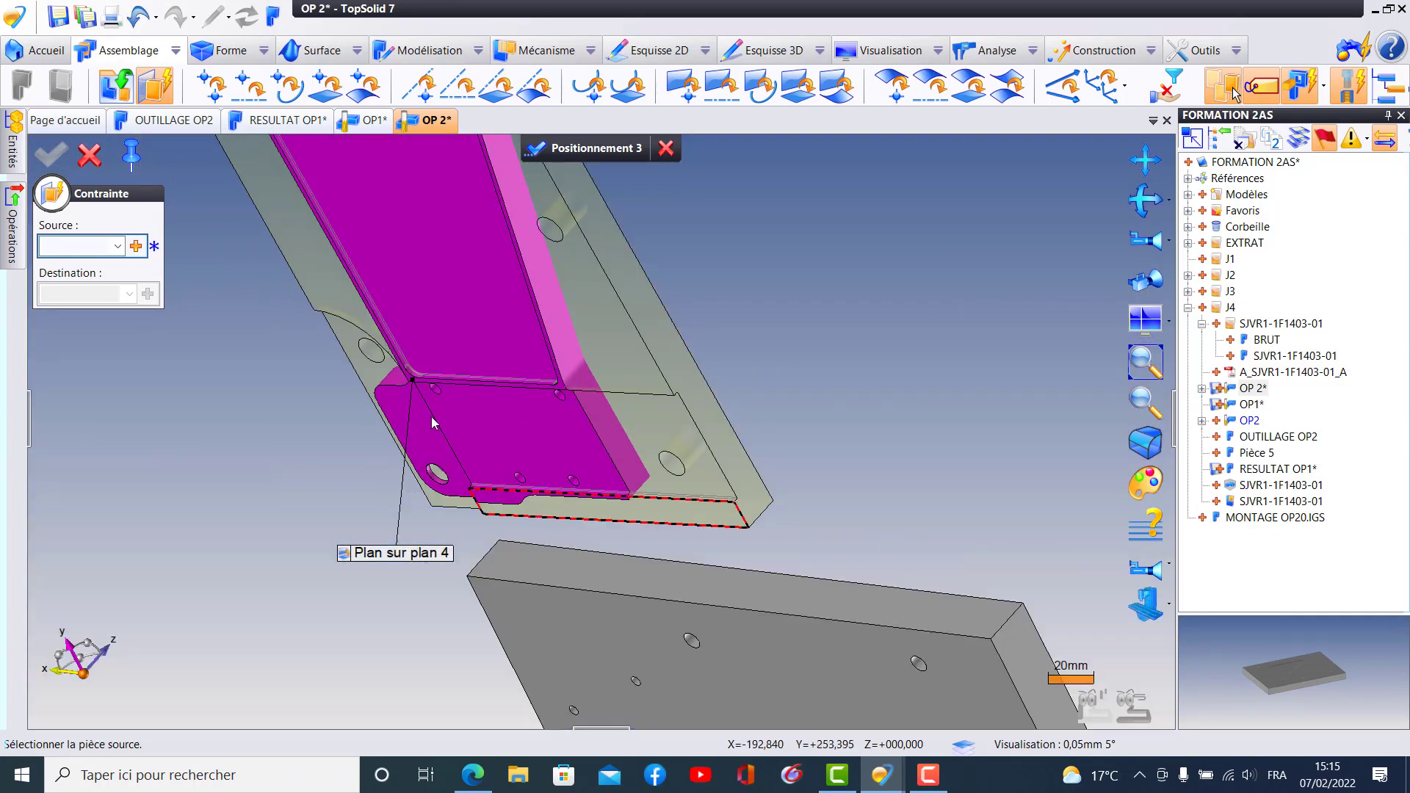
# - Choose the narrow long side wall of the part's large central pocket as the source of the second constraint
pyautogui.scroll(4, 404, 364)
pyautogui.moveTo(374, 373); pyautogui.dragTo(371, 439, button='middle')
pyautogui.scroll(-5, 419, 452)
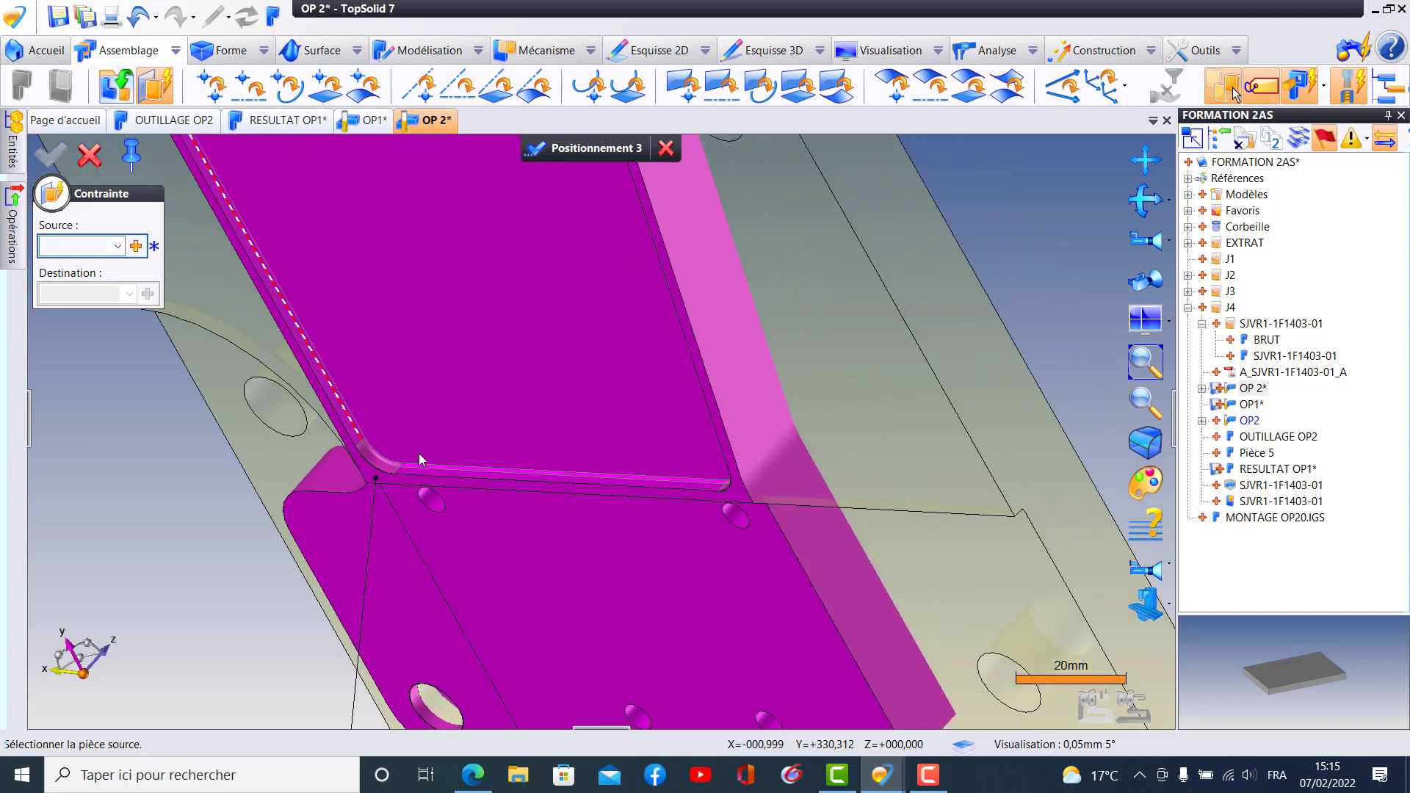
pyautogui.moveTo(517, 491); pyautogui.dragTo(397, 434, button='middle')
pyautogui.scroll(8, 445, 349)
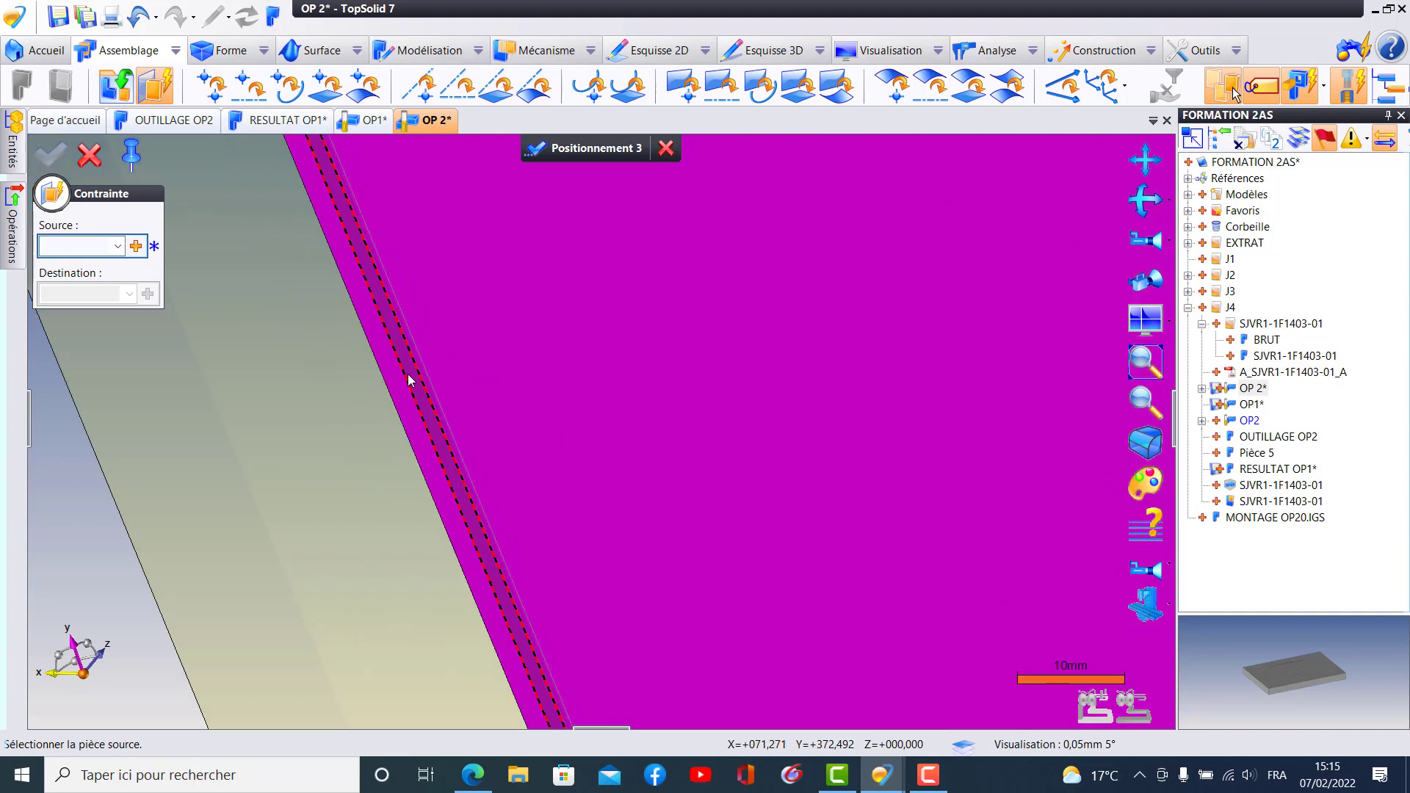
pyautogui.click(409, 380)
pyautogui.scroll(-6, 465, 409)
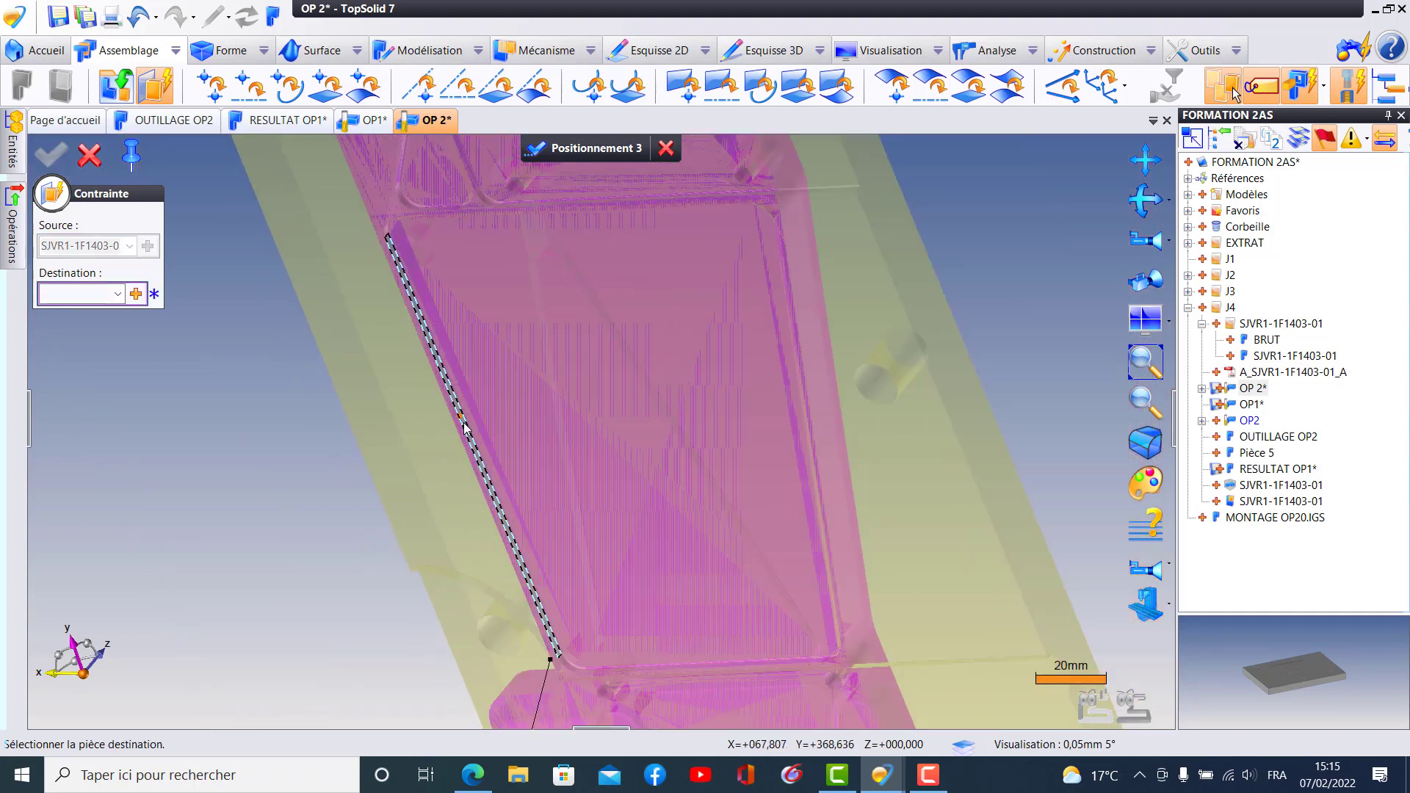
# - Complete the second plane-on-plane constraint by choosing the matching side wall of the fixture plate's raised triangle as destination
pyautogui.moveTo(477, 436); pyautogui.dragTo(472, 596, button='middle')
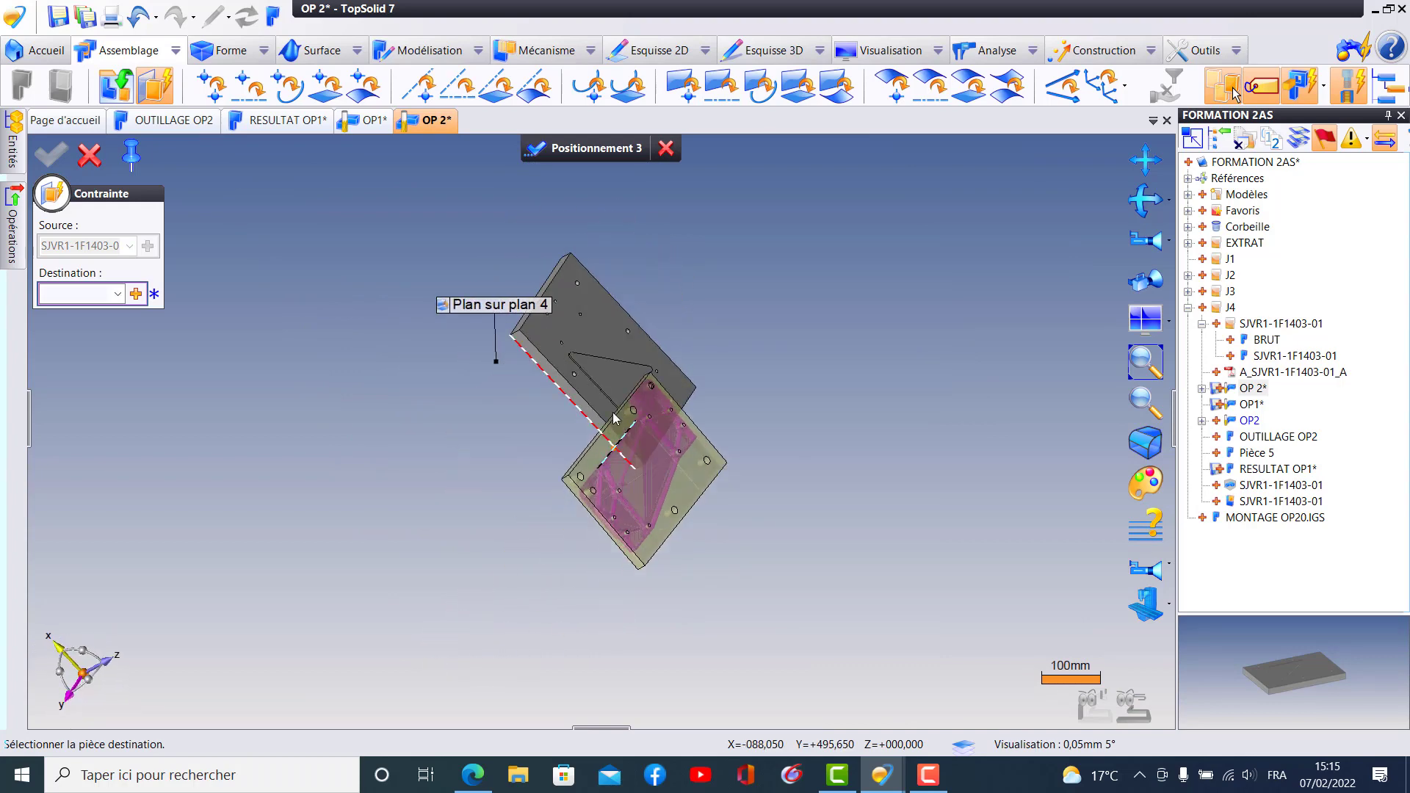
pyautogui.scroll(8, 591, 385)
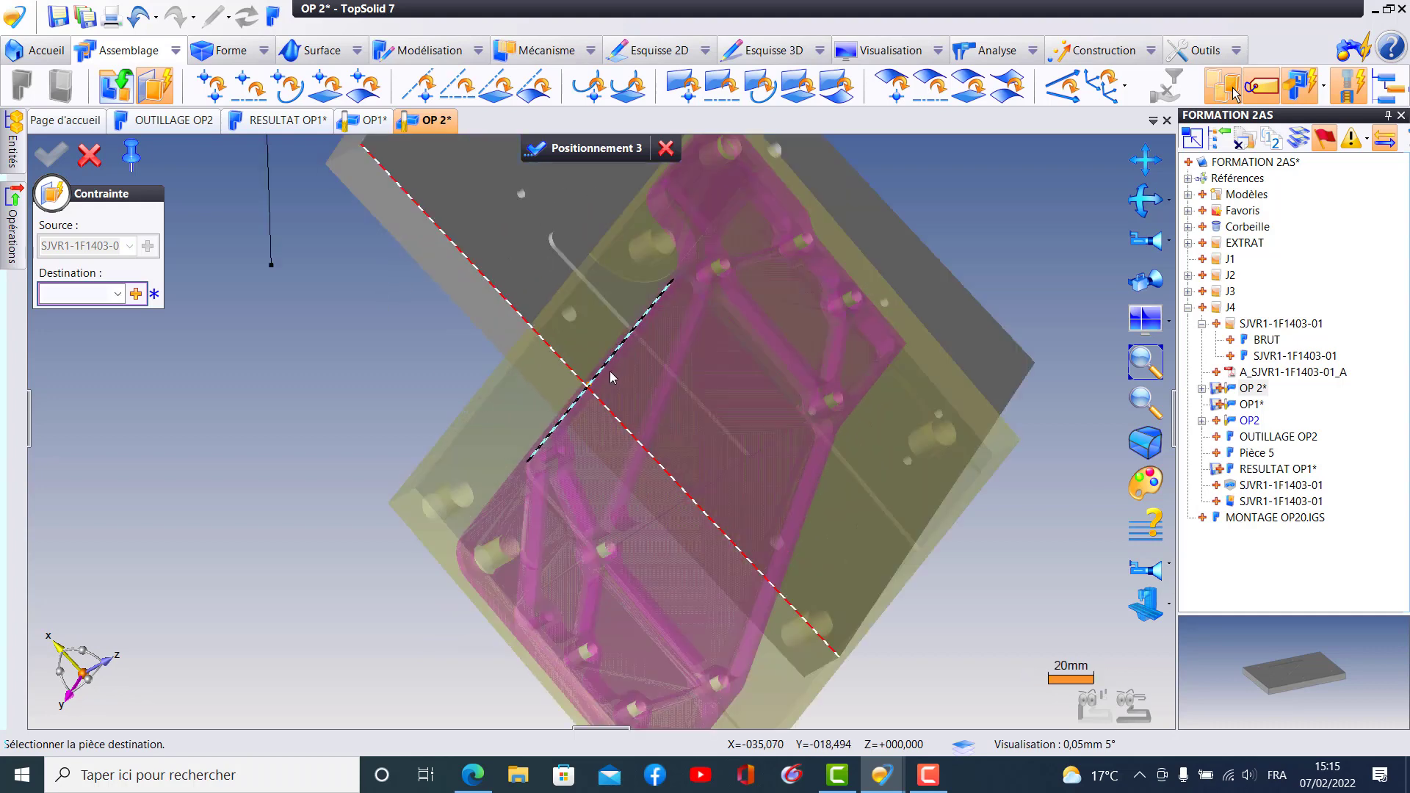
pyautogui.scroll(7, 598, 319)
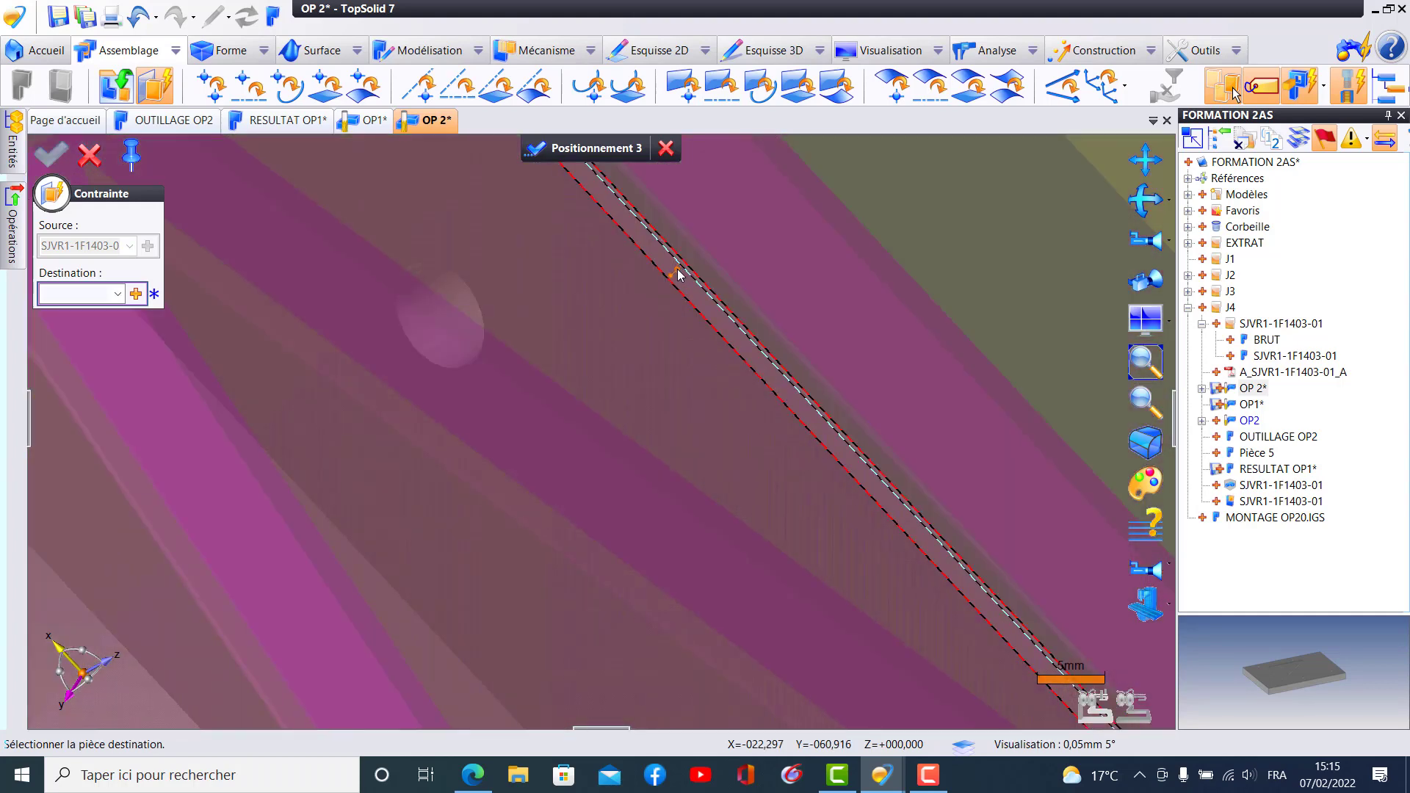
pyautogui.scroll(-3, 672, 277)
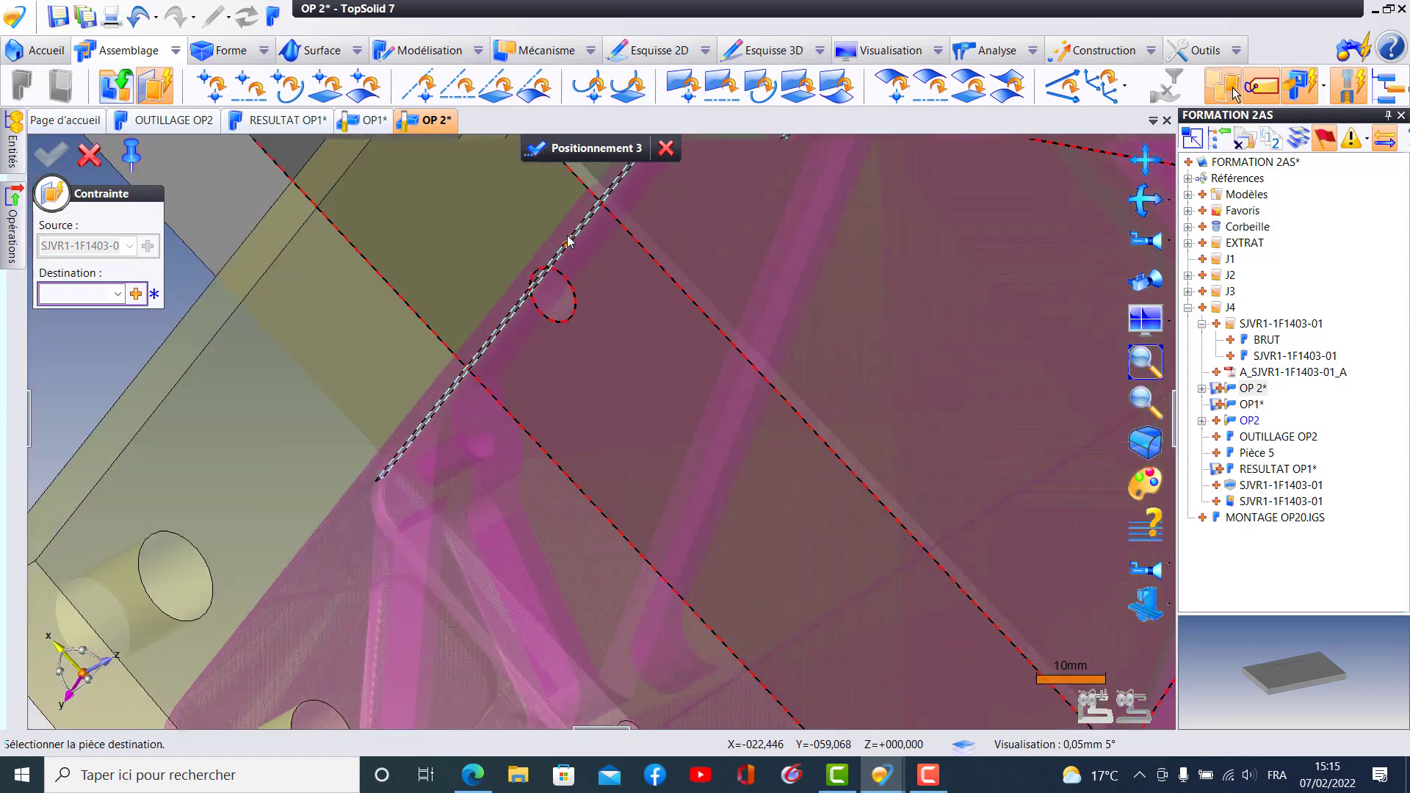
pyautogui.scroll(-3, 595, 194)
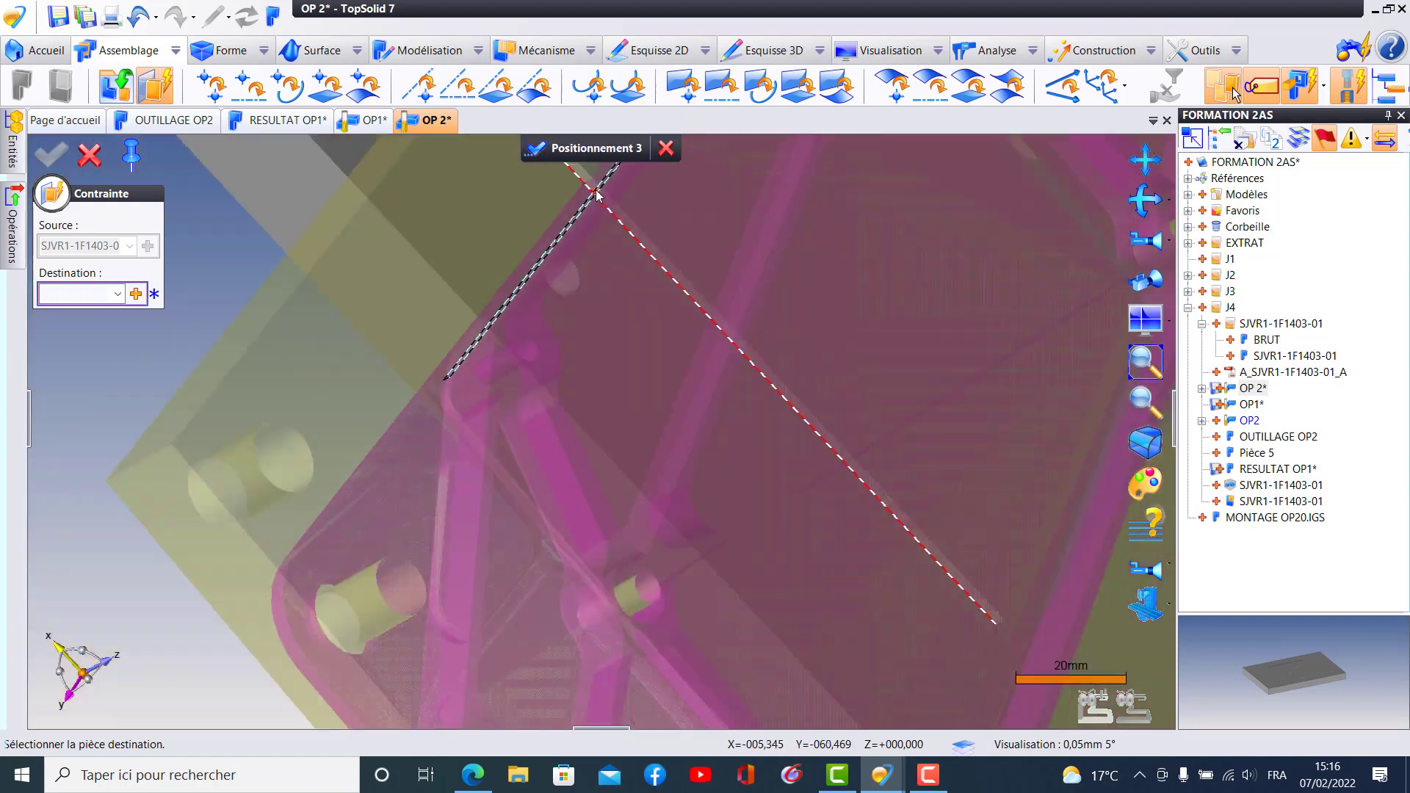
pyautogui.scroll(-1, 594, 194)
pyautogui.moveTo(585, 253); pyautogui.dragTo(506, 441, button='middle')
pyautogui.scroll(3, 517, 389)
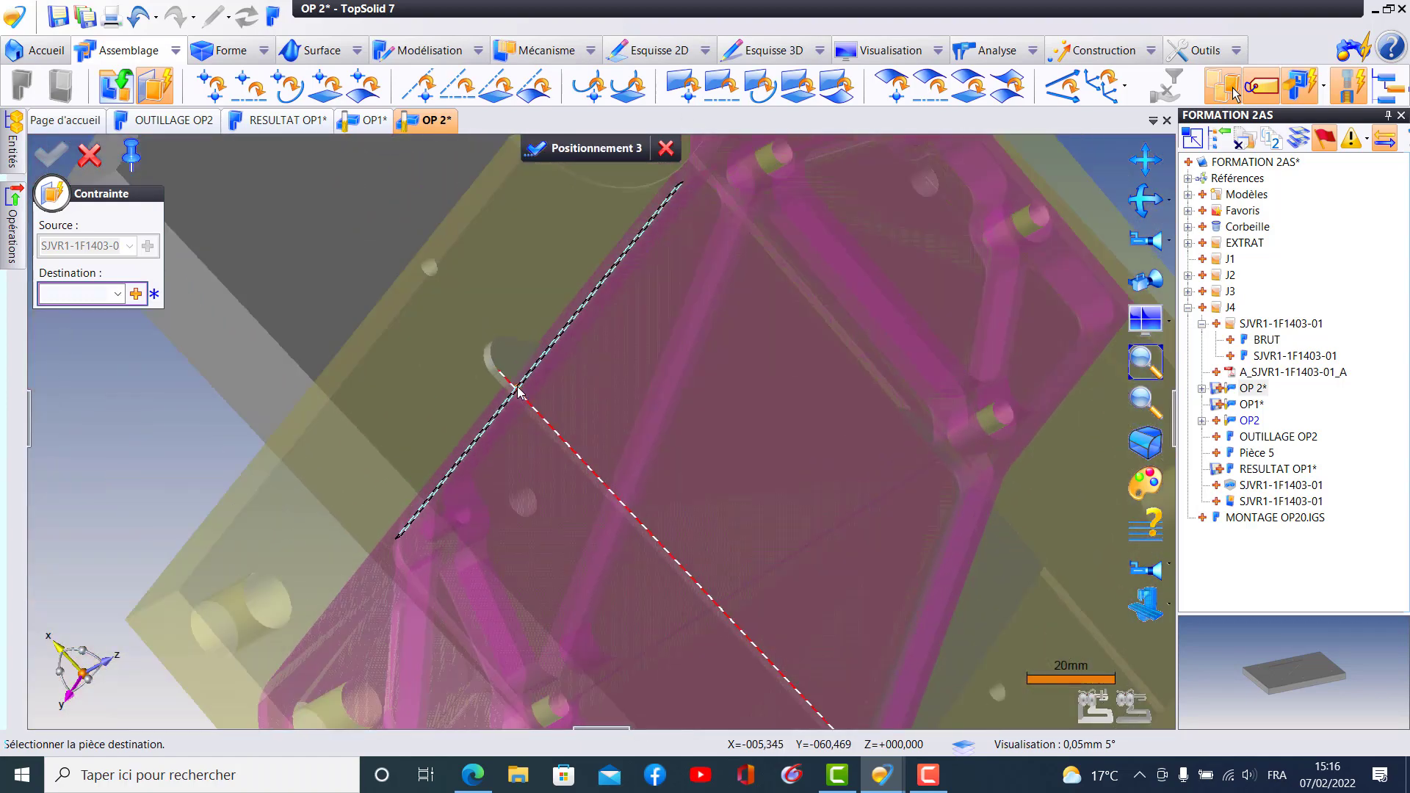
pyautogui.scroll(5, 514, 390)
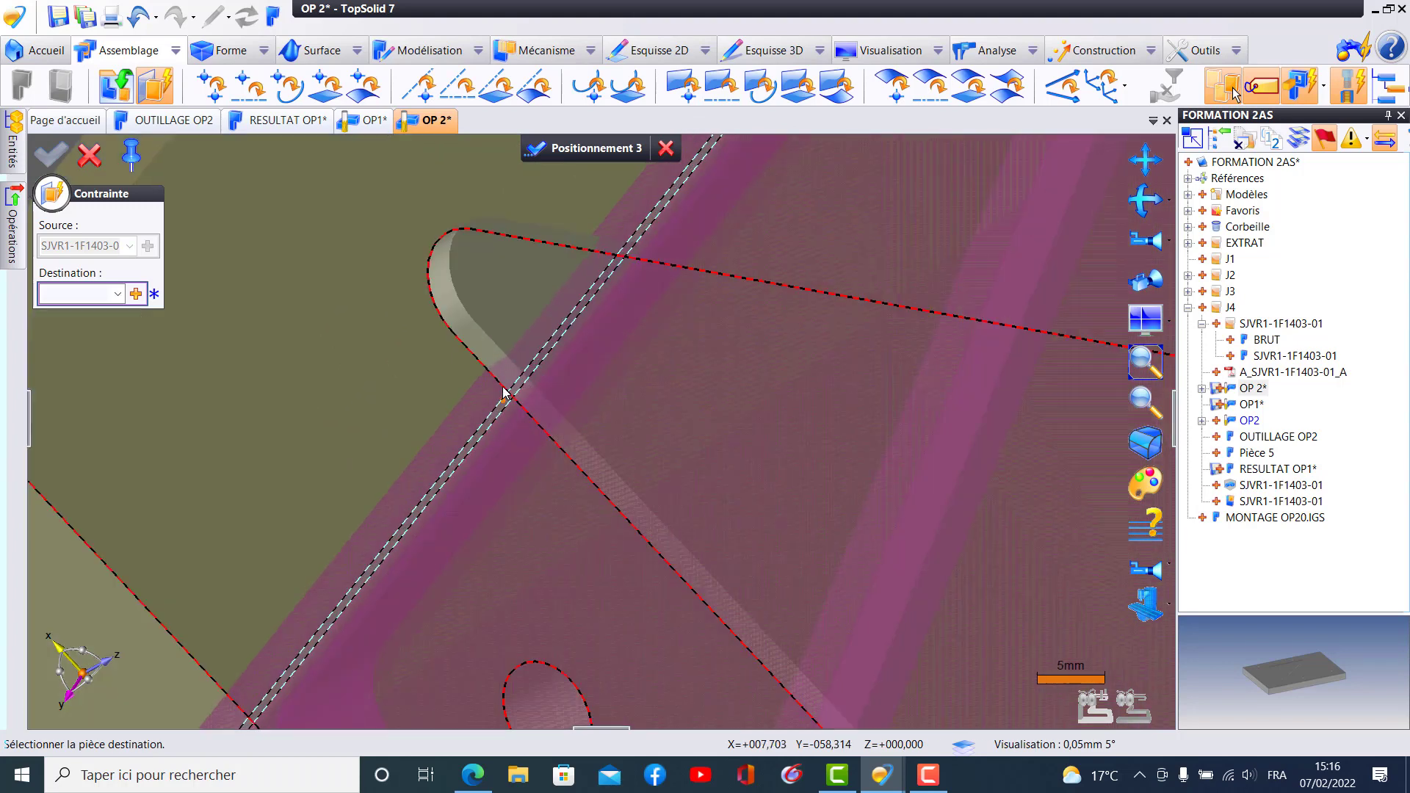
pyautogui.click(495, 338)
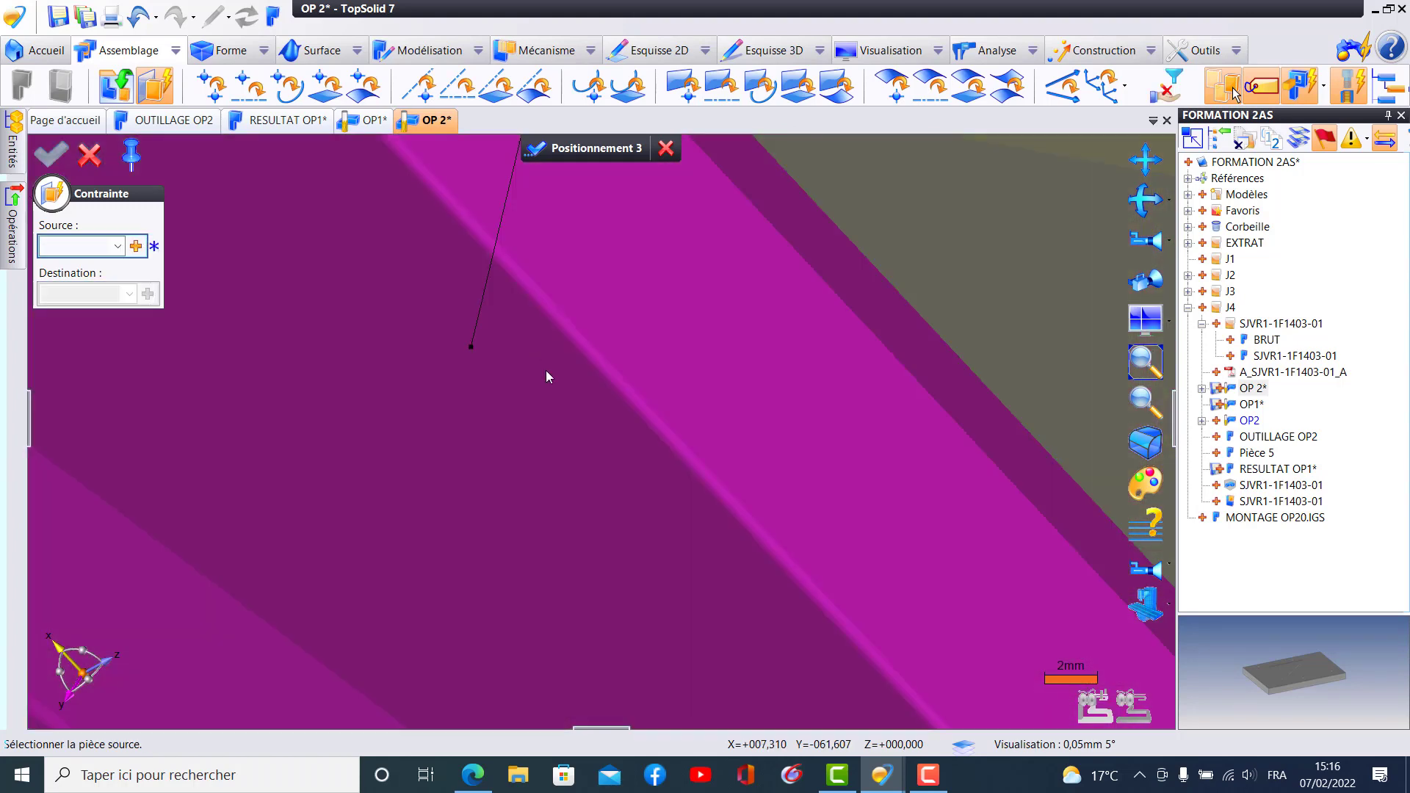
# - Reverse the orientation of the second plane-on-plane constraint on the part
pyautogui.scroll(-3, 545, 371)
pyautogui.scroll(-3, 548, 379)
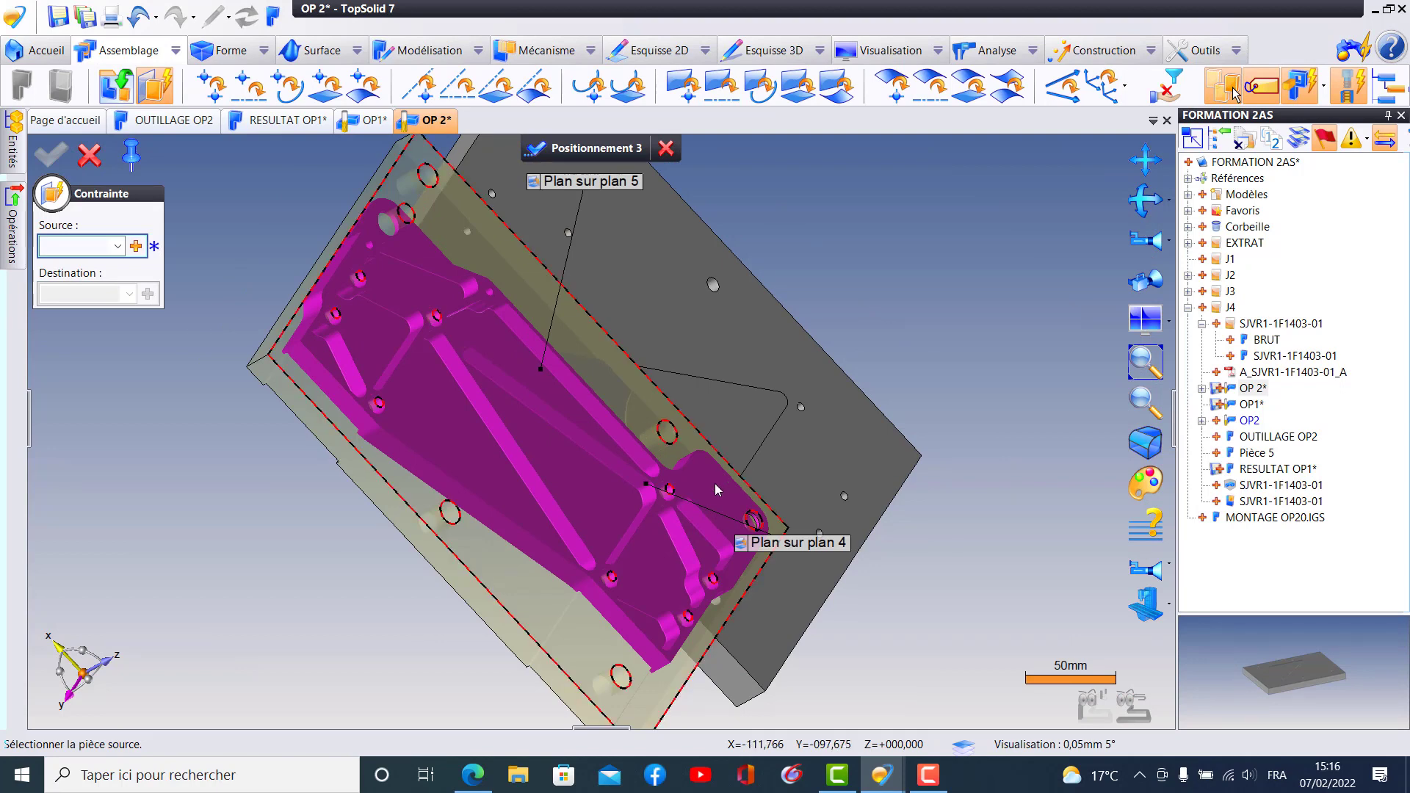
pyautogui.click(784, 547)
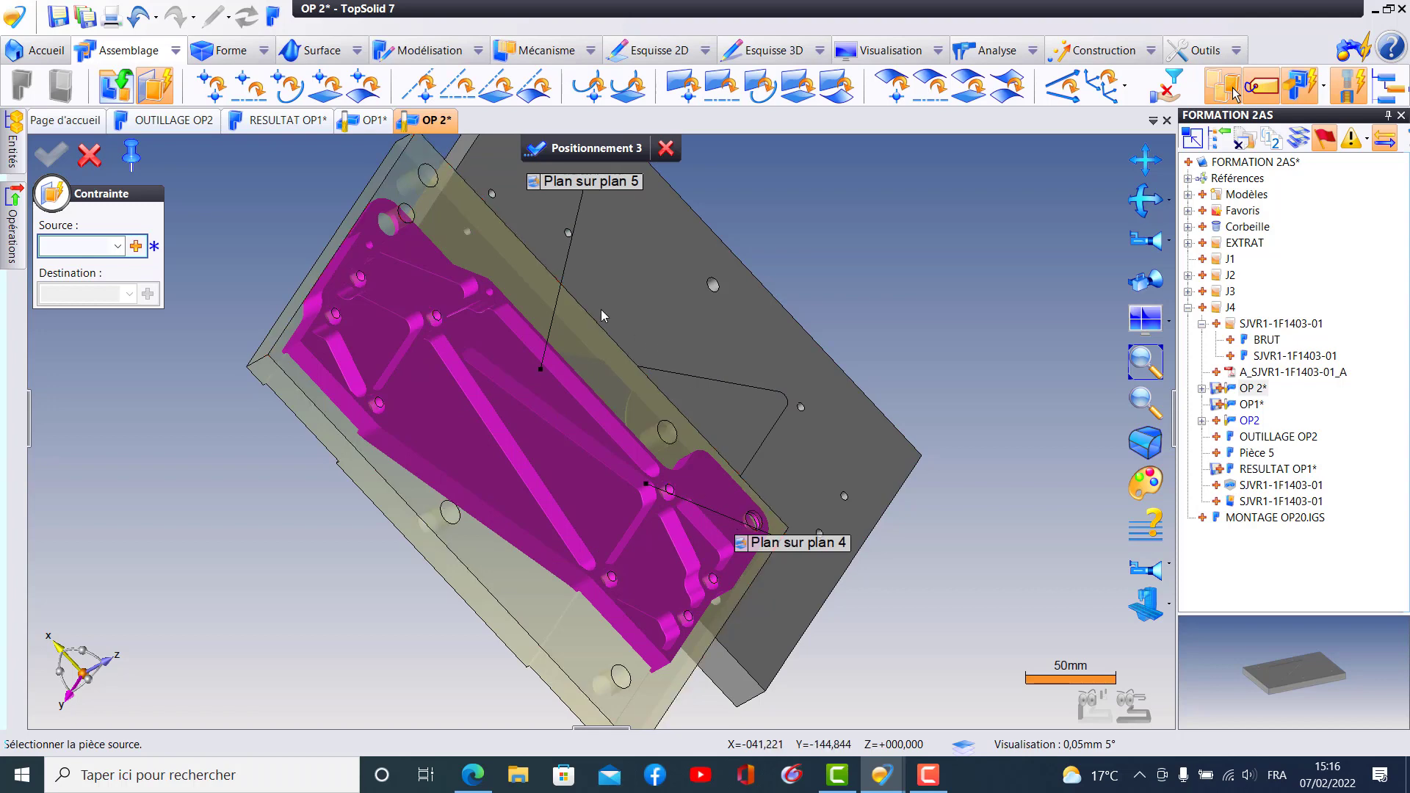
pyautogui.moveTo(621, 204); pyautogui.dragTo(671, 512, button='middle')
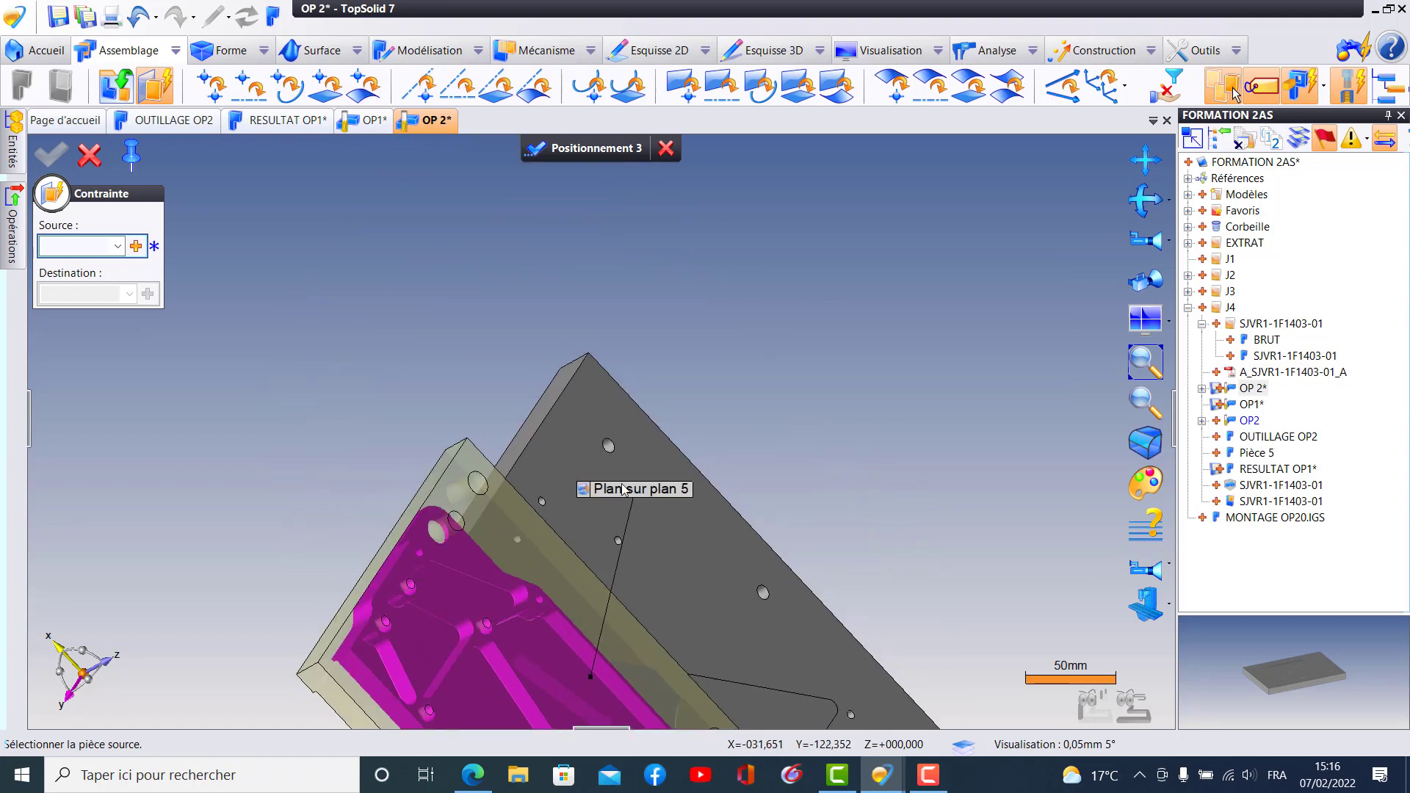
pyautogui.click(584, 483)
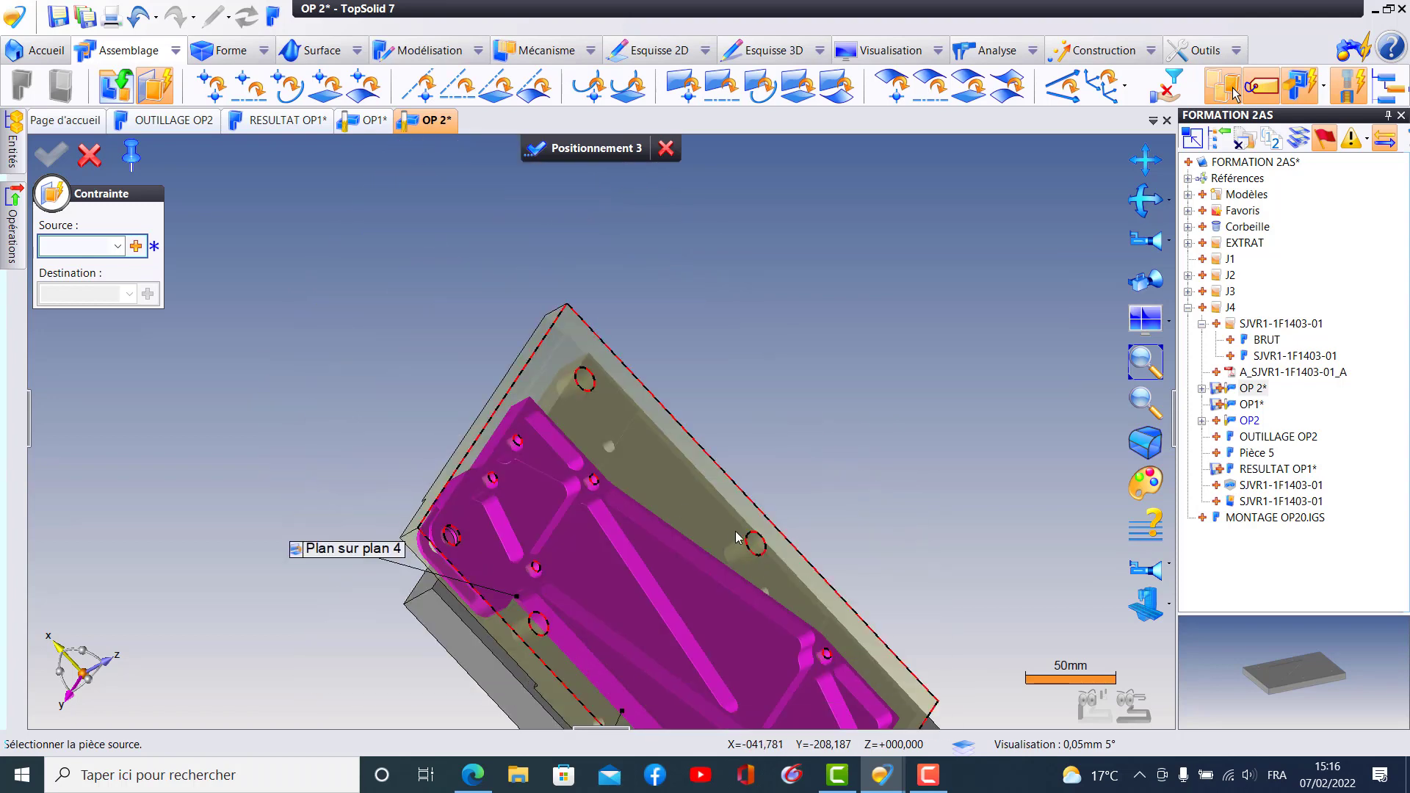
# - Choose the adjacent end wall of the part's large central pocket as the source of the third constraint
pyautogui.moveTo(644, 536); pyautogui.dragTo(691, 490, button='middle')
pyautogui.moveTo(487, 602); pyautogui.dragTo(782, 299, button='middle')
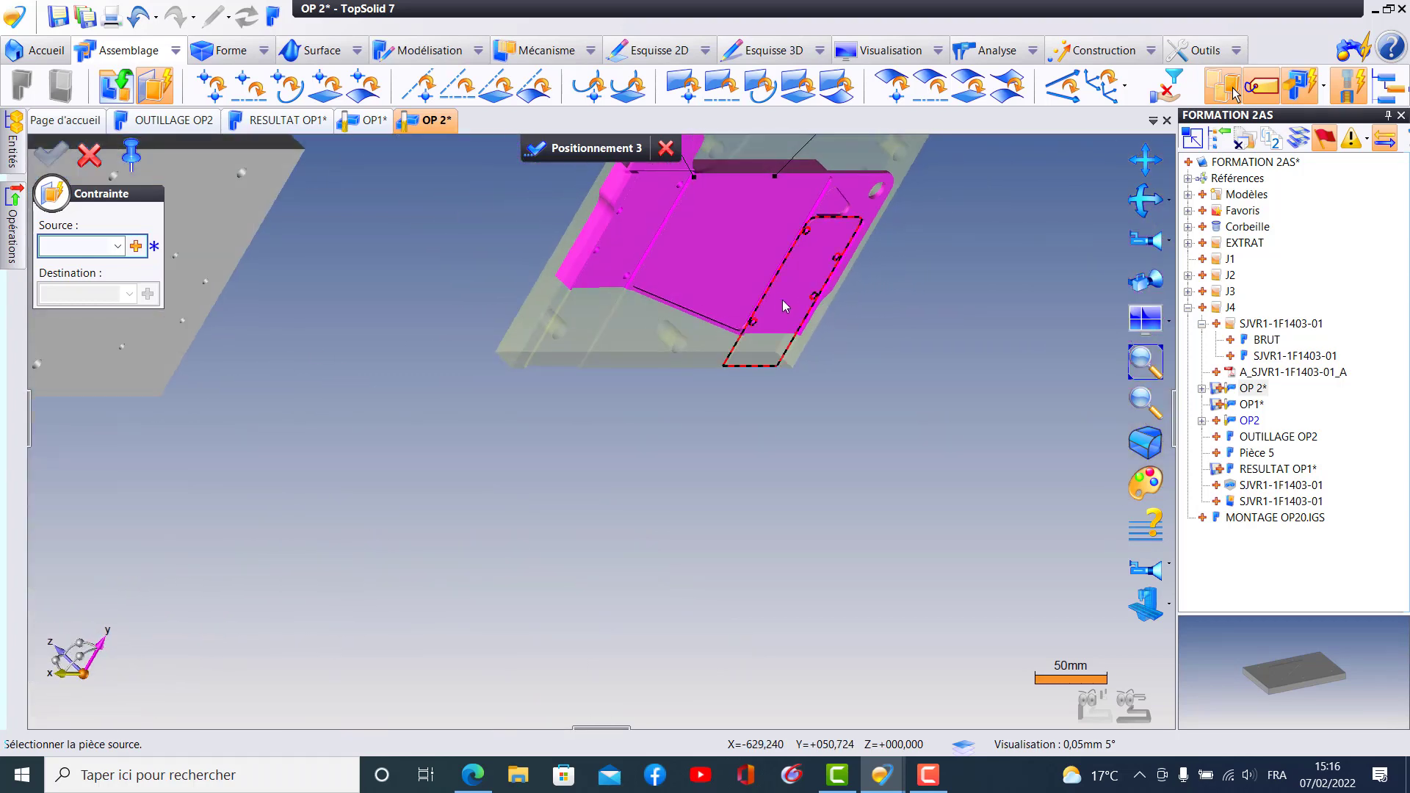
pyautogui.scroll(5, 778, 257)
pyautogui.click(758, 244)
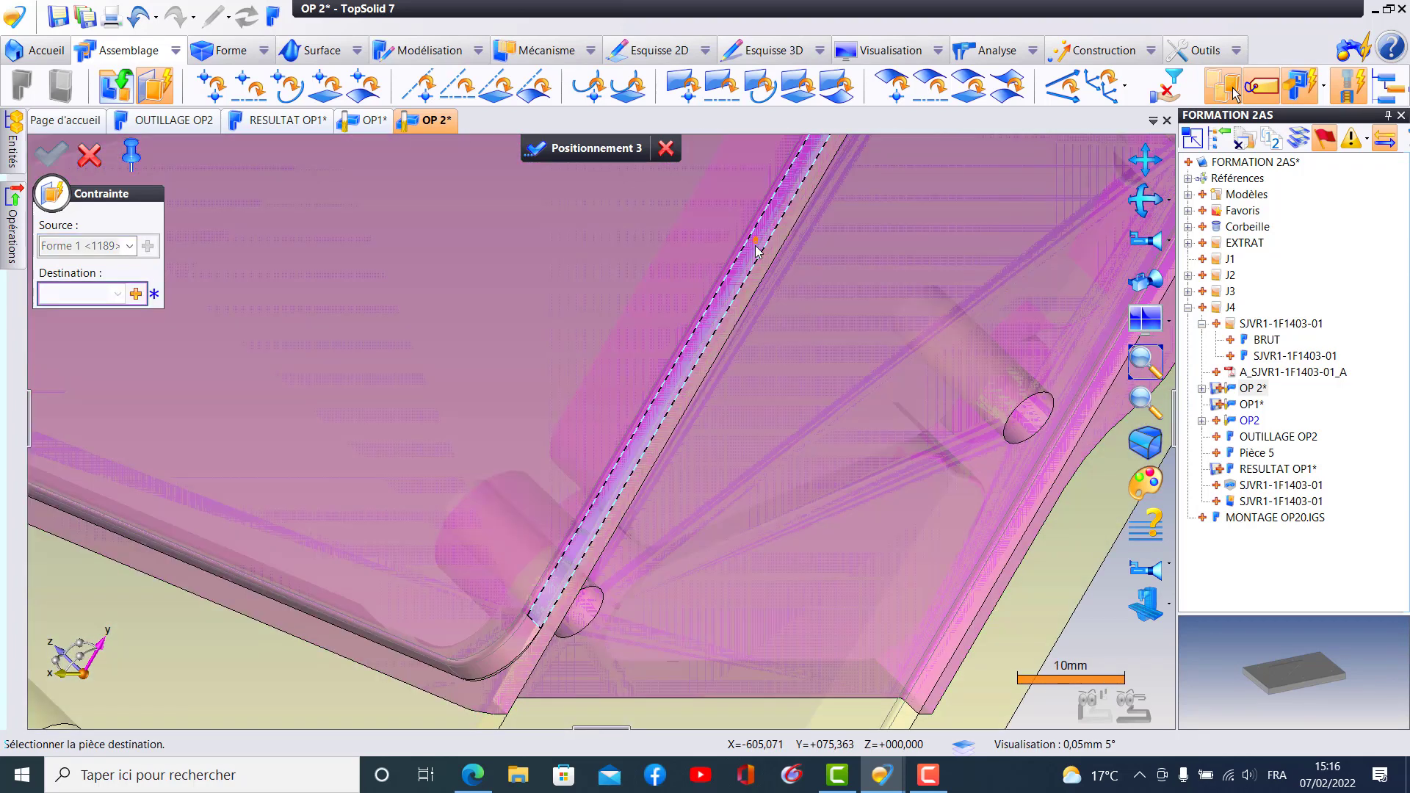
# - Complete the third plane-on-plane constraint by choosing the other straight side wall of the fixture's raised triangle as destination
pyautogui.moveTo(692, 271)
pyautogui.mouseDown(button='middle')
pyautogui.moveTo(617, 287)
pyautogui.moveTo(538, 248)
pyautogui.moveTo(220, 411)
pyautogui.mouseUp(button='middle')
pyautogui.moveTo(617, 280)
pyautogui.mouseDown(button='middle')
pyautogui.moveTo(293, 610)
pyautogui.moveTo(221, 734)
pyautogui.mouseUp(button='middle')
pyautogui.moveTo(470, 474)
pyautogui.mouseDown(button='middle')
pyautogui.moveTo(359, 500)
pyautogui.moveTo(432, 484)
pyautogui.mouseUp(button='middle')
pyautogui.scroll(6, 523, 450)
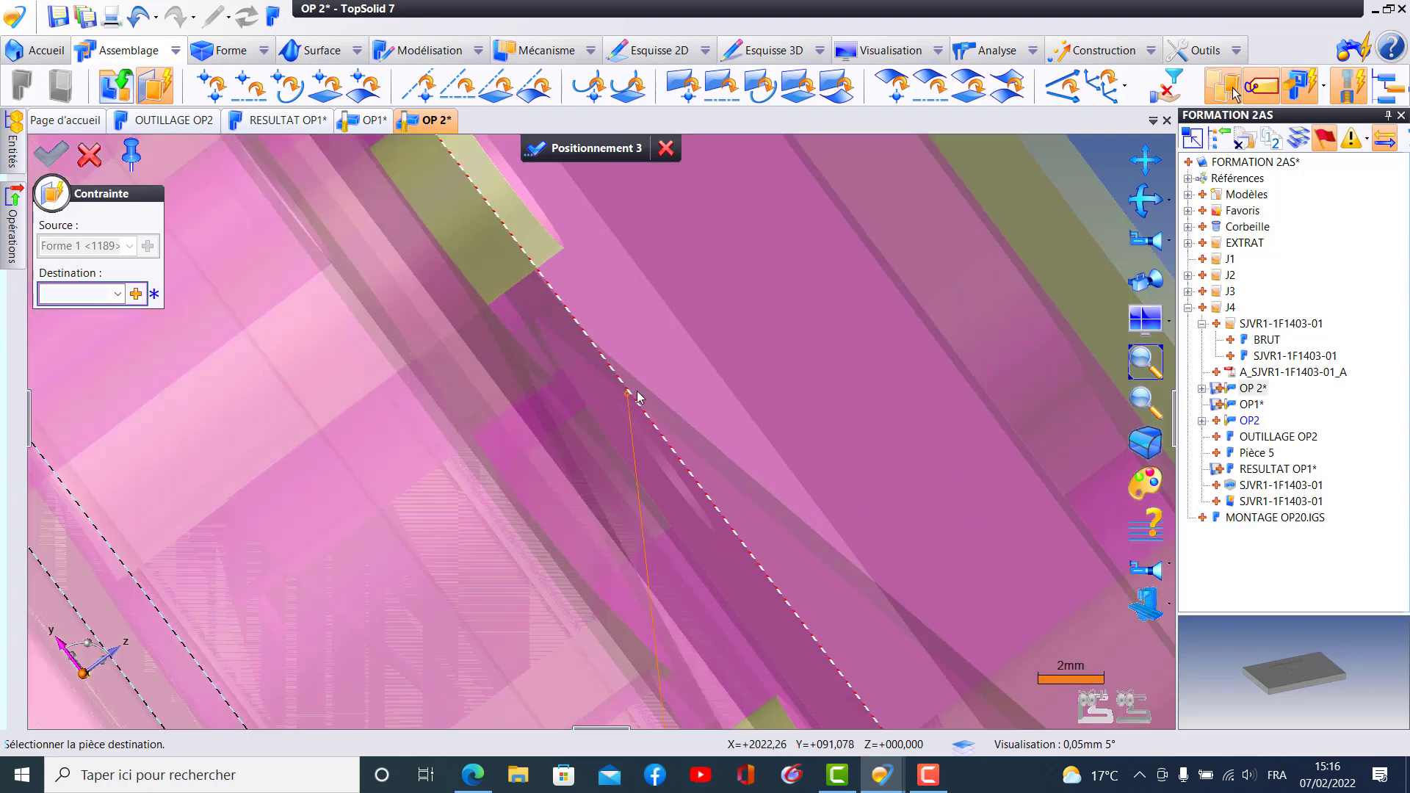
pyautogui.scroll(-2, 637, 398)
pyautogui.moveTo(624, 398); pyautogui.dragTo(667, 359, button='middle')
pyautogui.scroll(-5, 514, 401)
pyautogui.moveTo(533, 425); pyautogui.dragTo(576, 425, button='middle')
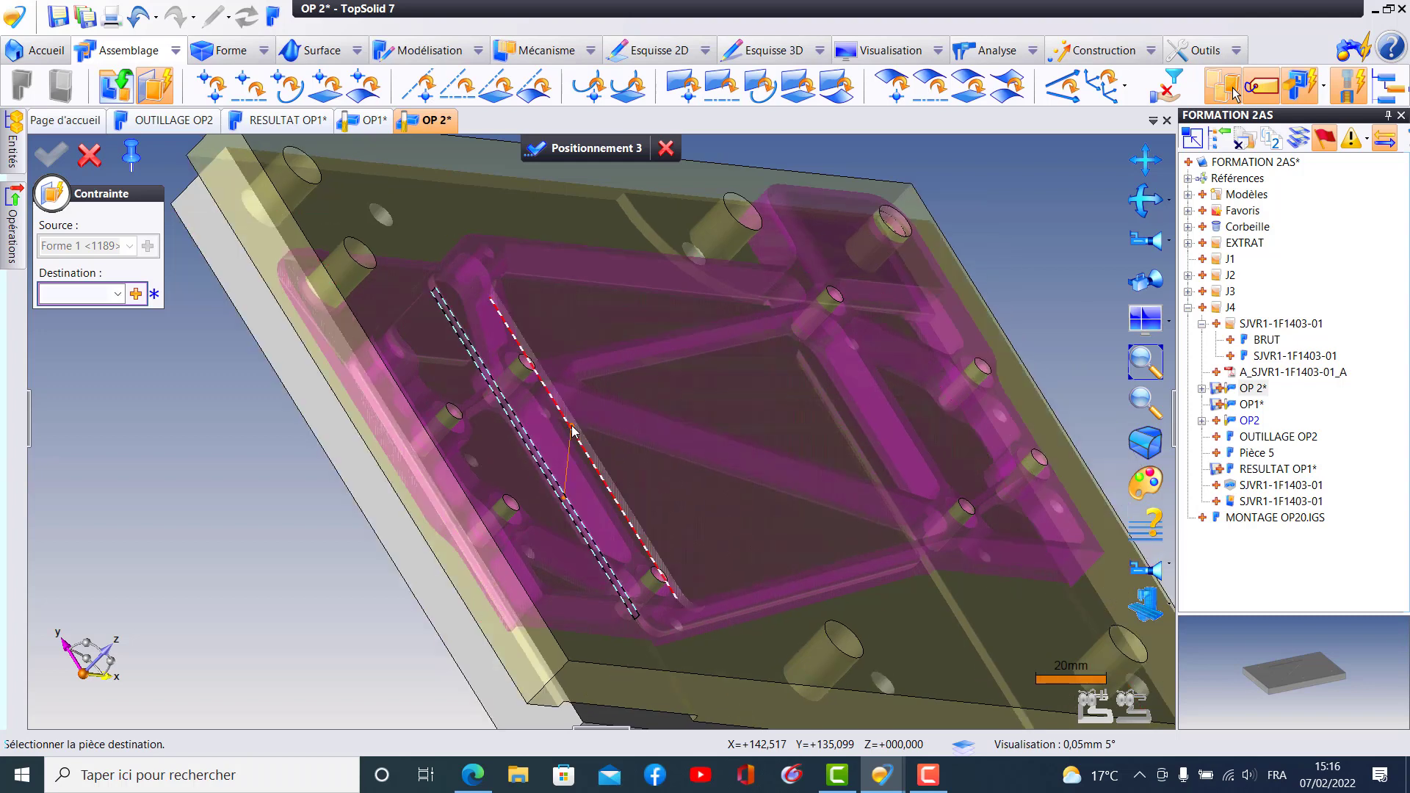
pyautogui.click(573, 430)
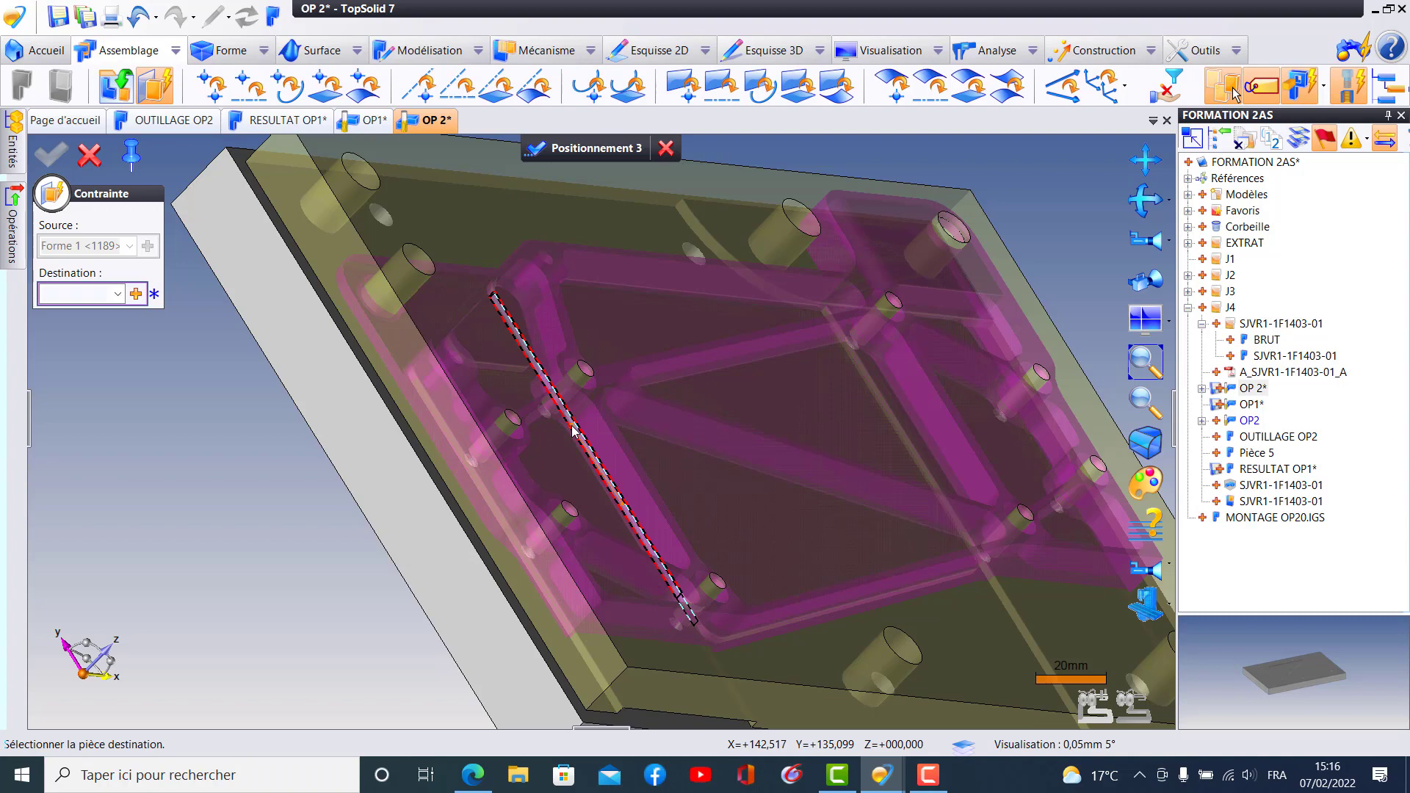
pyautogui.click(572, 430)
# - Inspect the constrained part on the fixture plate and validate its positioning
pyautogui.moveTo(600, 439); pyautogui.dragTo(605, 485, button='middle')
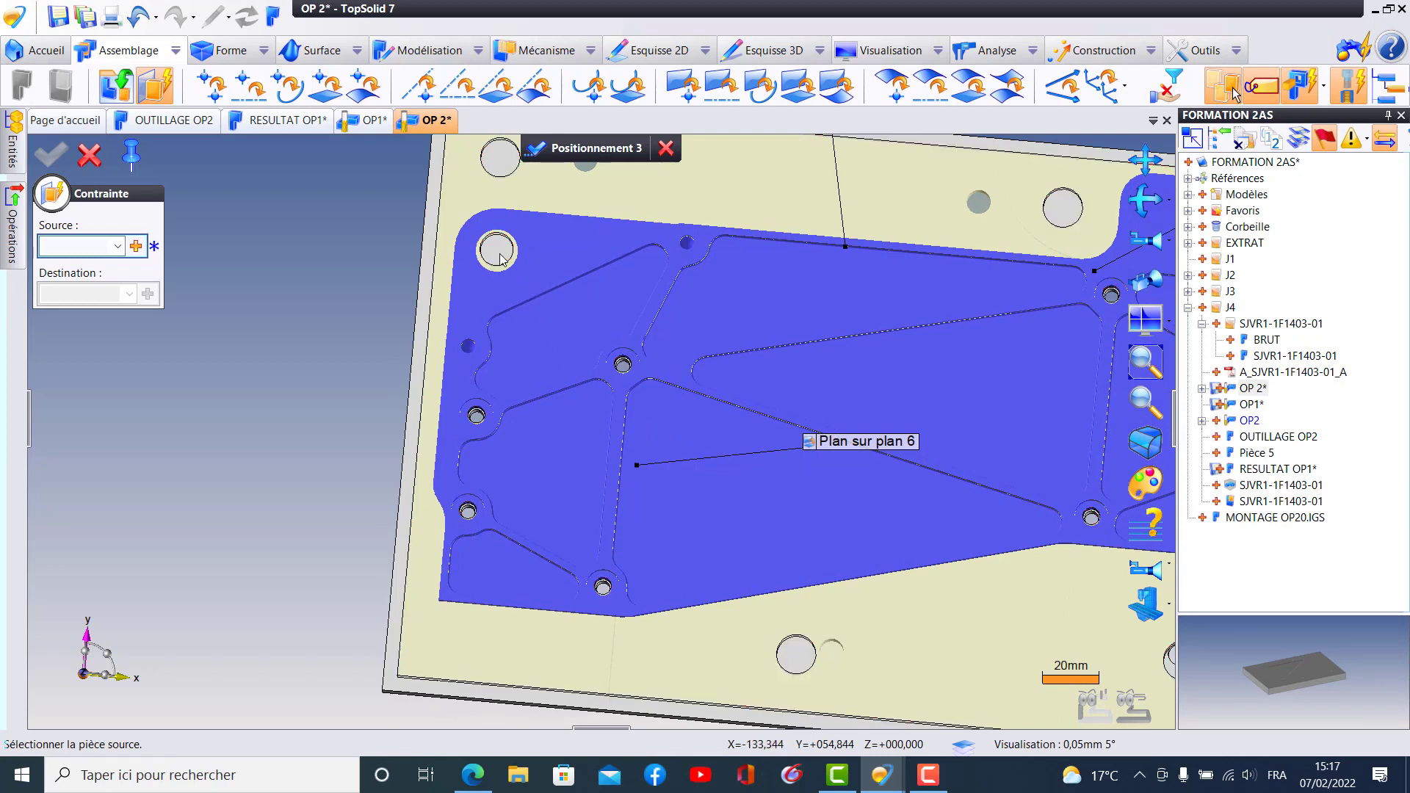
pyautogui.moveTo(720, 459); pyautogui.dragTo(608, 525, button='middle')
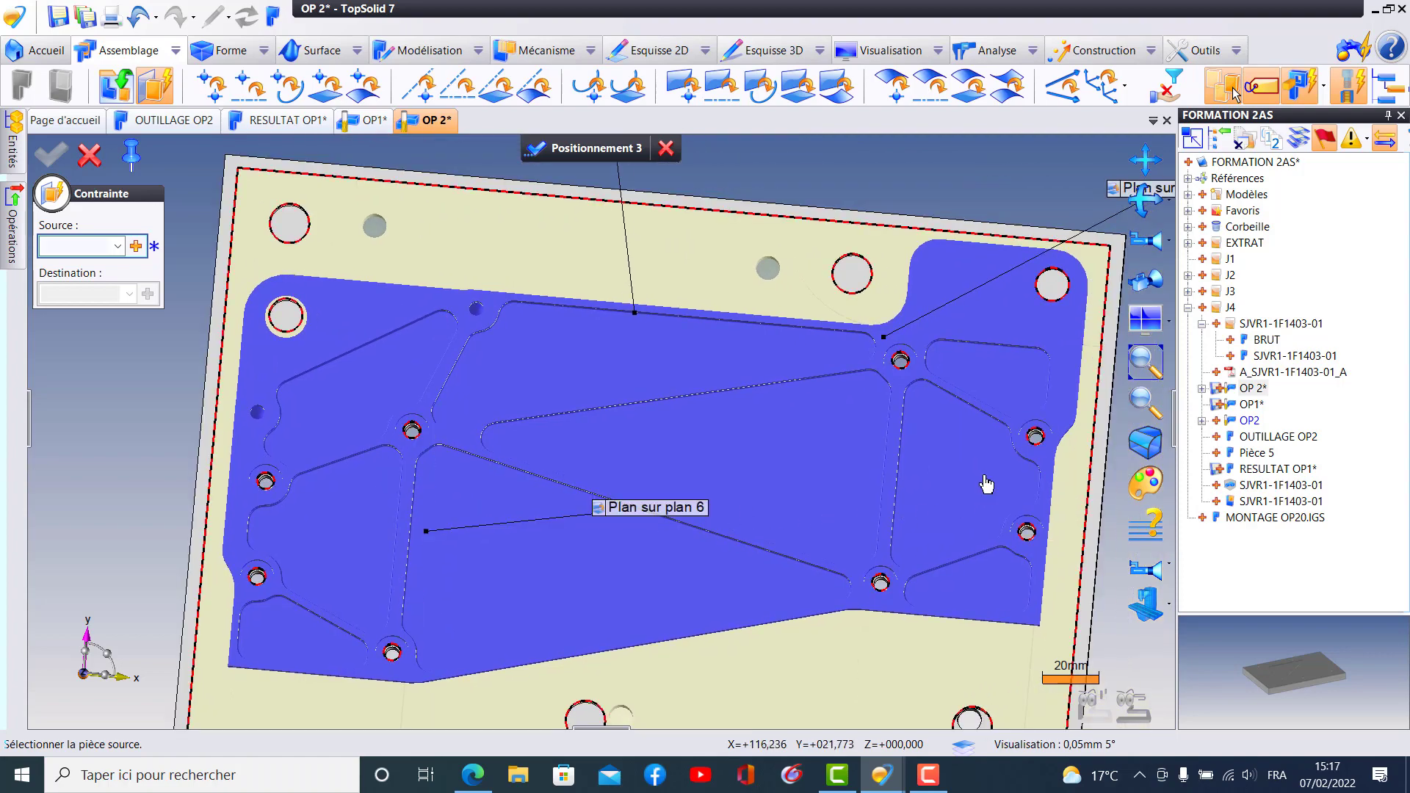
pyautogui.moveTo(1023, 494); pyautogui.dragTo(712, 336, button='middle')
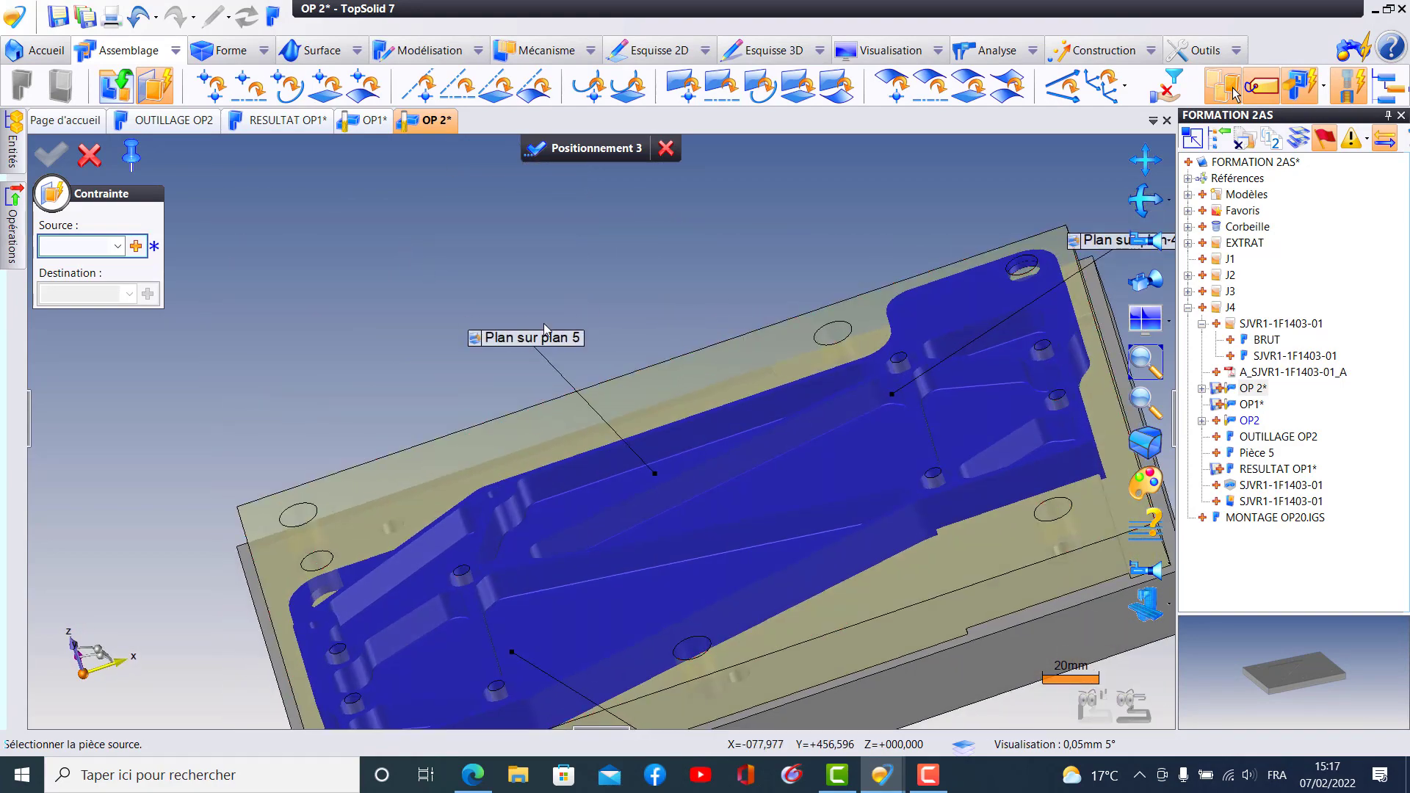
pyautogui.moveTo(614, 349); pyautogui.dragTo(670, 210, button='middle')
pyautogui.moveTo(651, 414); pyautogui.dragTo(652, 438, button='middle')
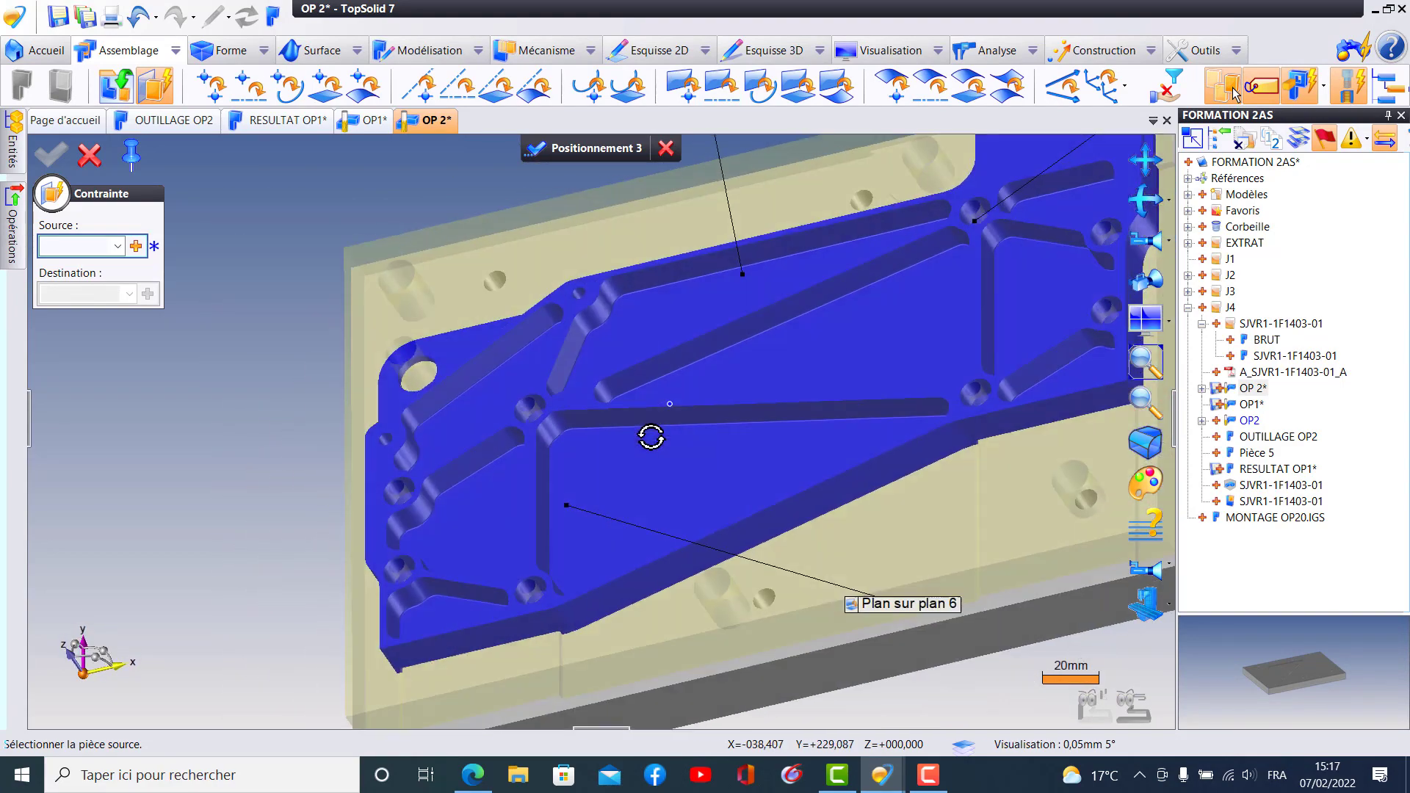
pyautogui.moveTo(497, 390); pyautogui.dragTo(229, 371, button='middle')
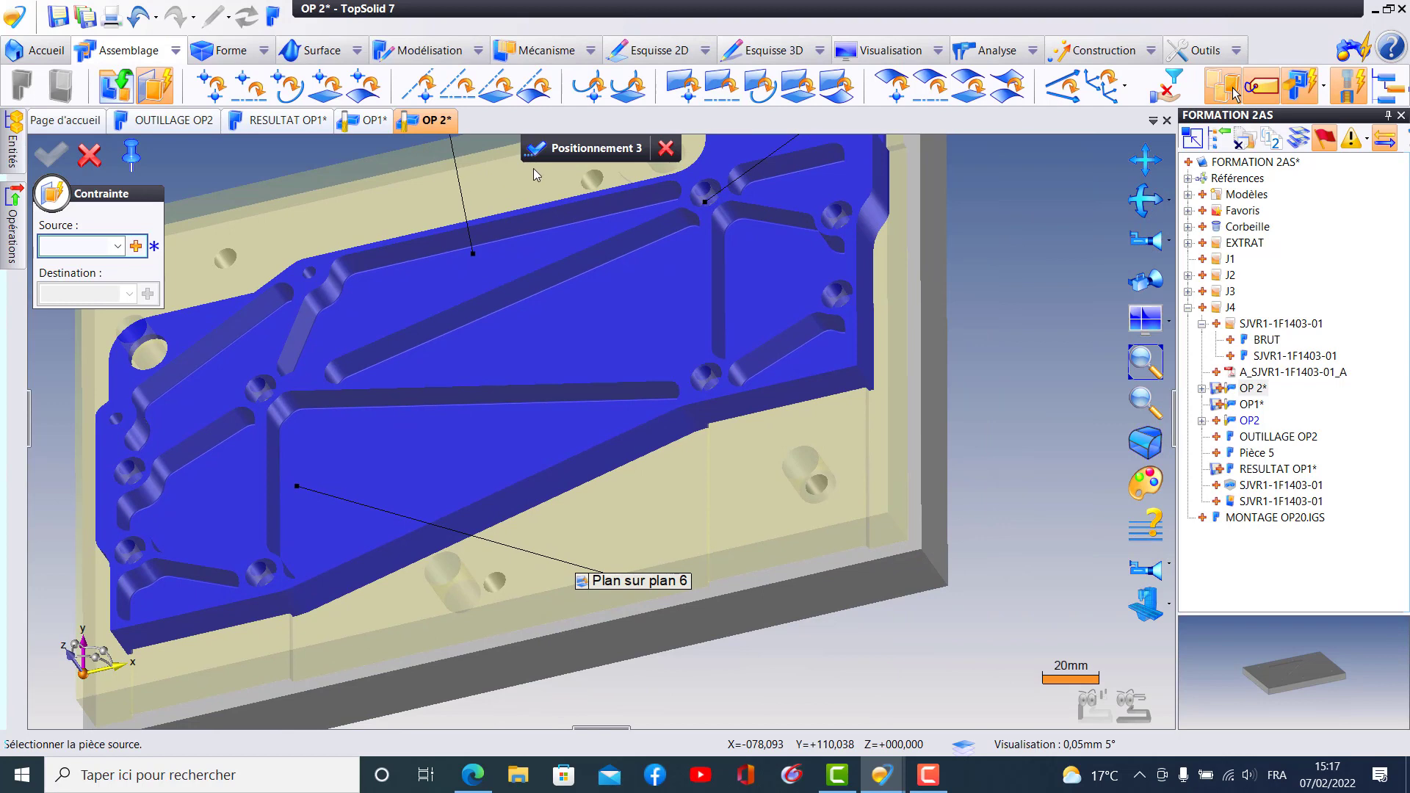
pyautogui.click(603, 153)
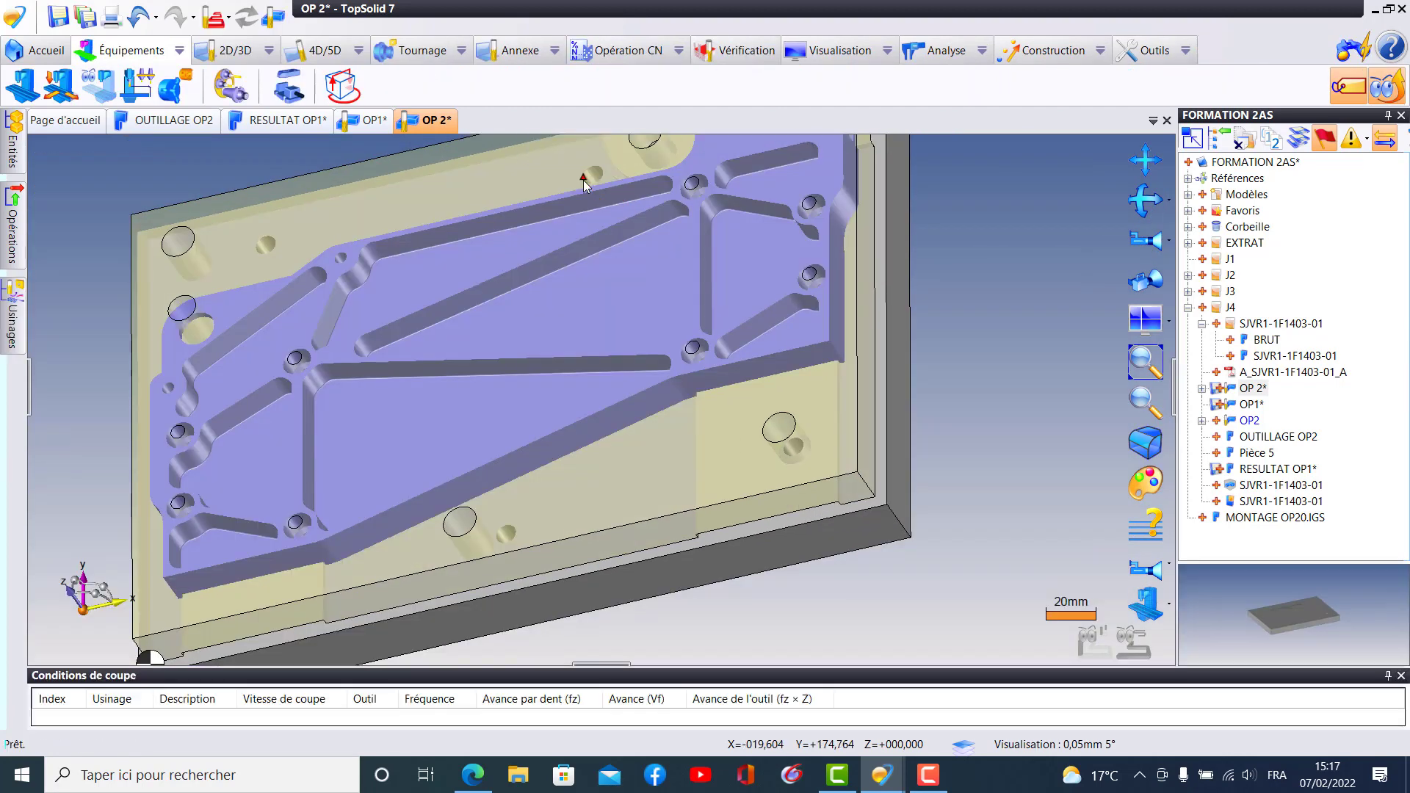
pyautogui.moveTo(701, 336); pyautogui.dragTo(888, 306, button='middle')
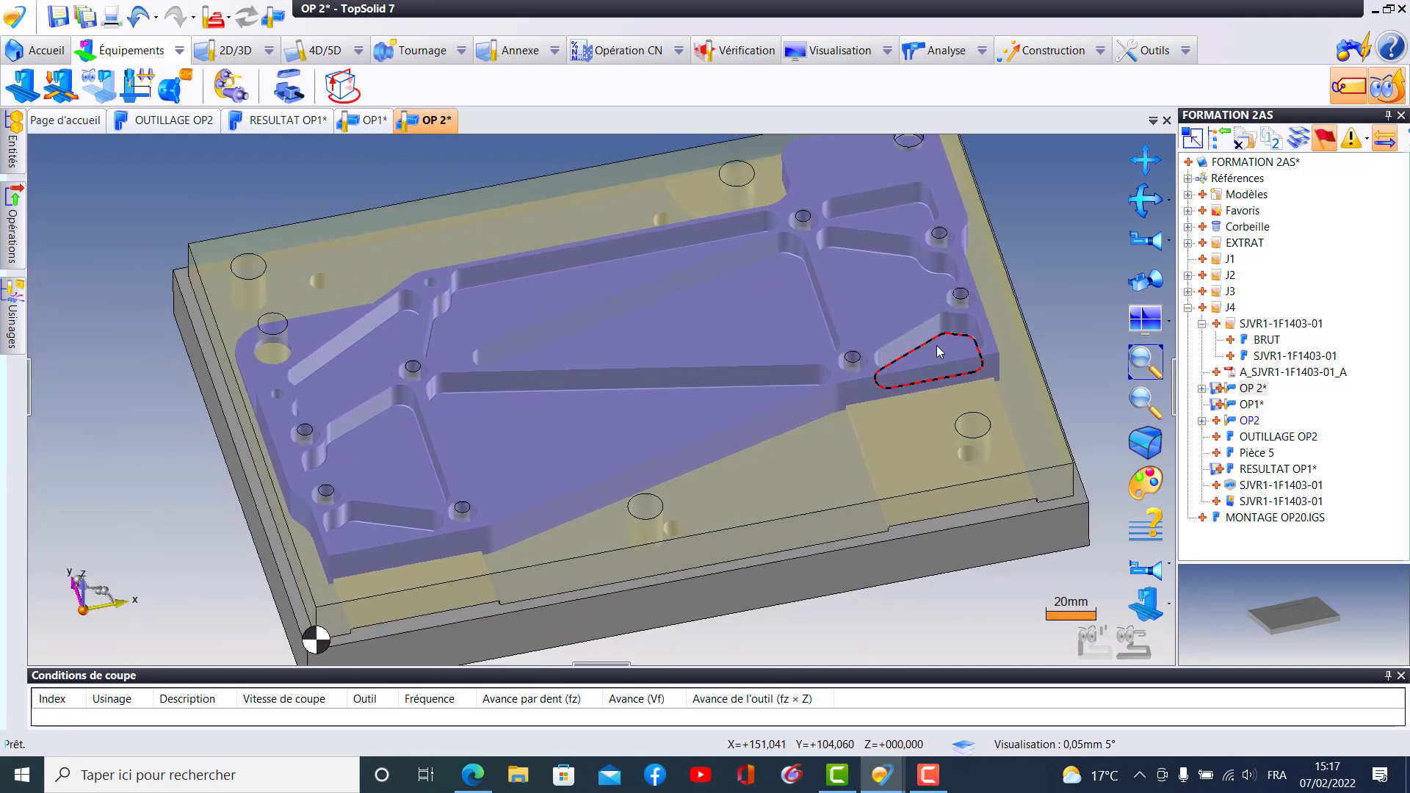
# - Open the Mécanique AFNOR TopSolid library from the project's references
pyautogui.moveTo(1056, 372); pyautogui.dragTo(1051, 419, button='middle')
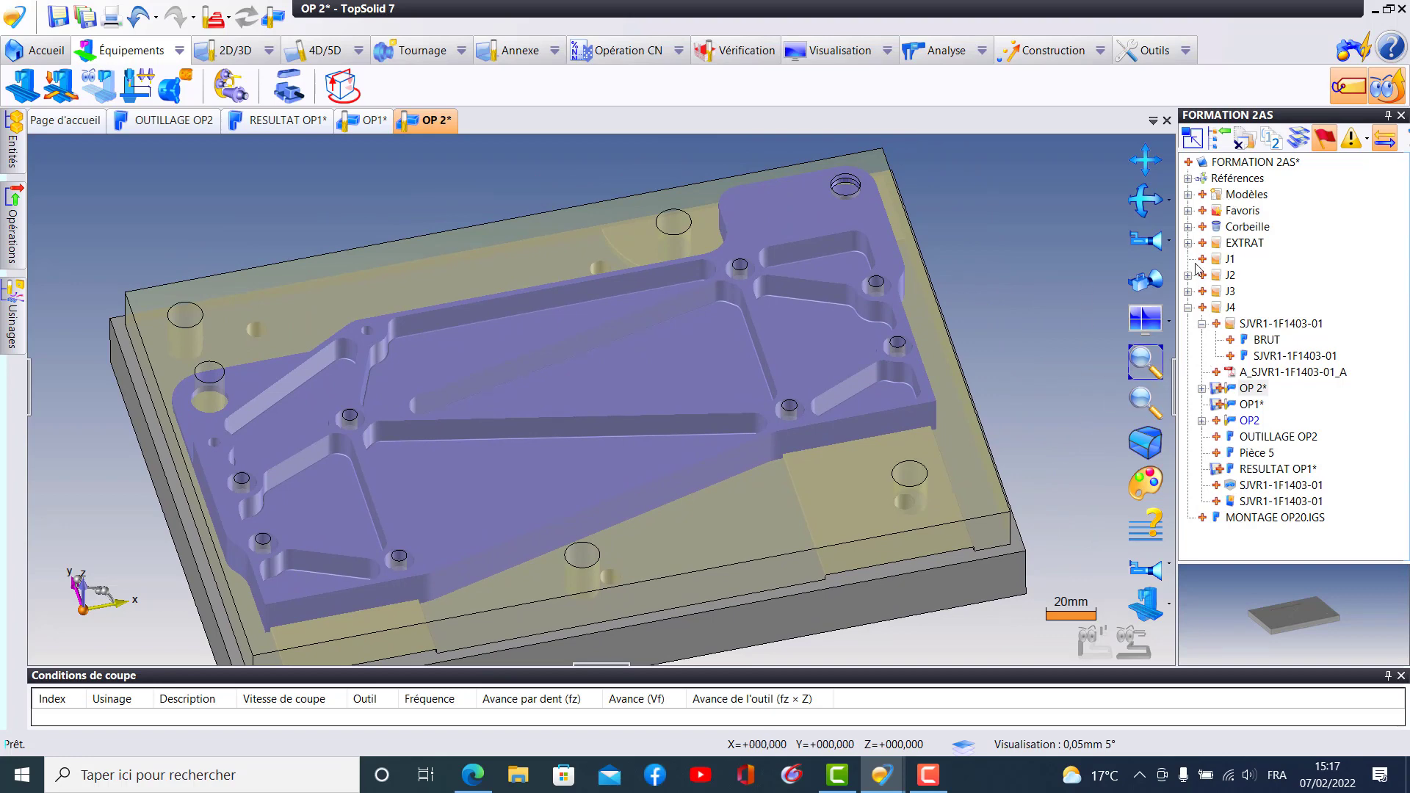
pyautogui.click(1188, 179)
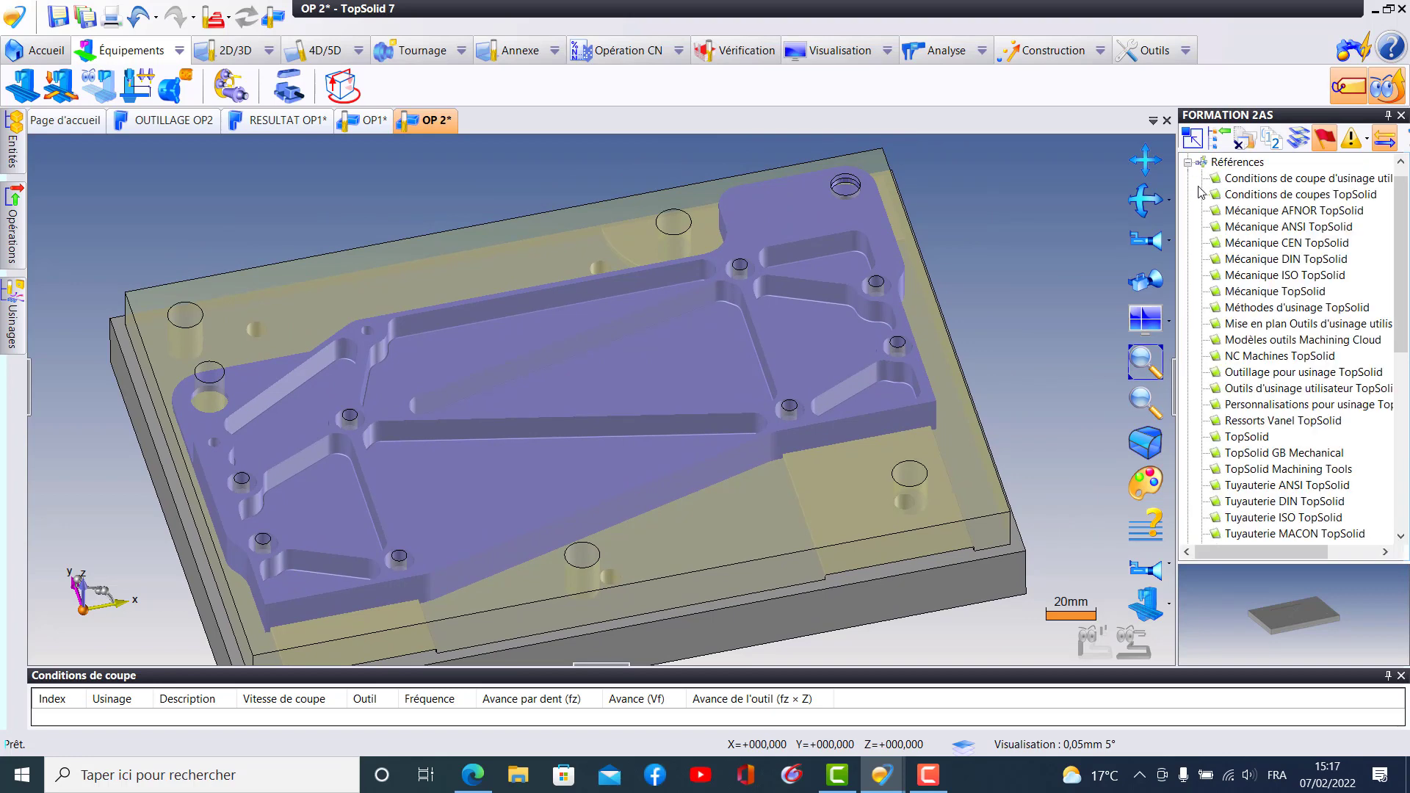
pyautogui.click(1248, 210)
pyautogui.doubleClick(1233, 213)
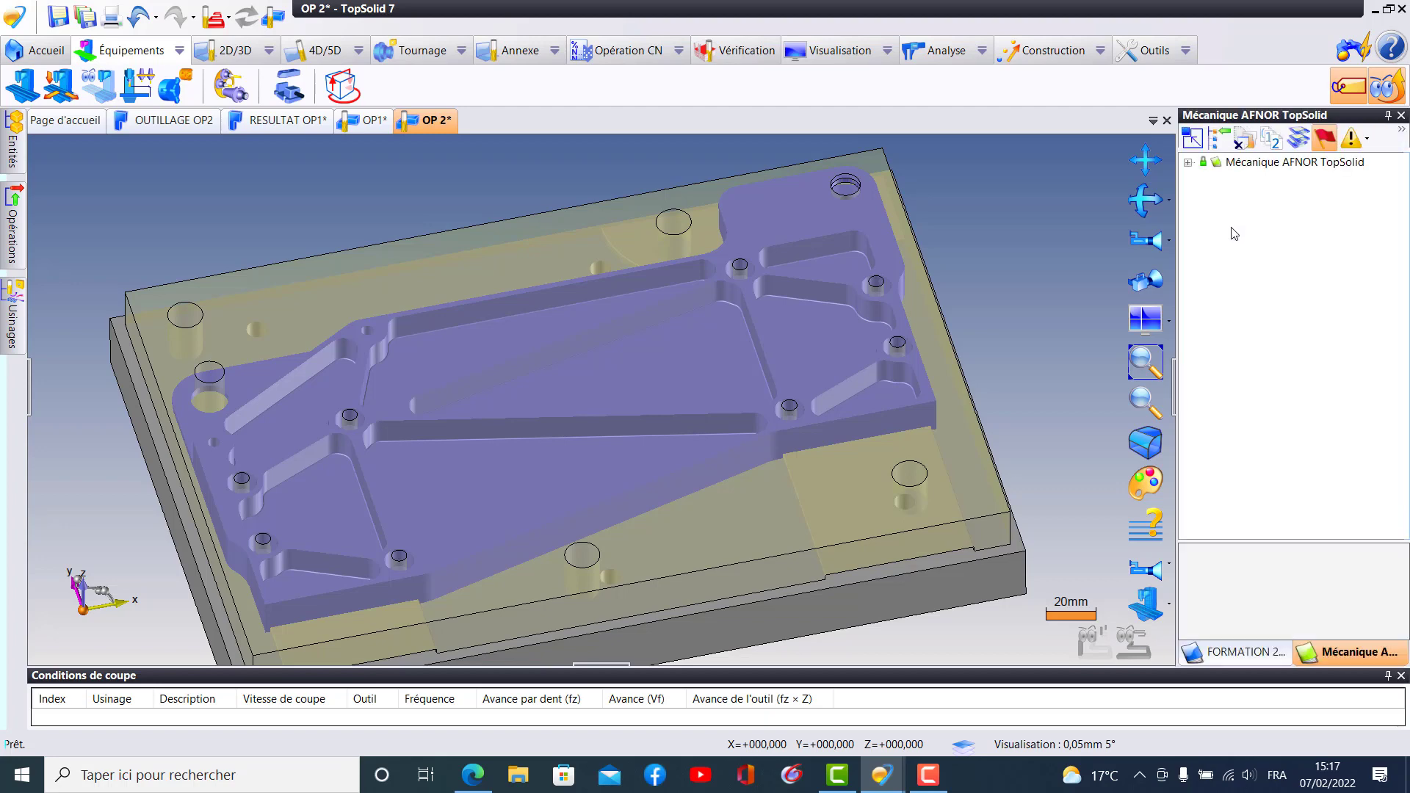
# - Browse the library's fastener components to the Vis C HC NF E 25-125 screws and select the M10 × 35 size
pyautogui.click(1188, 164)
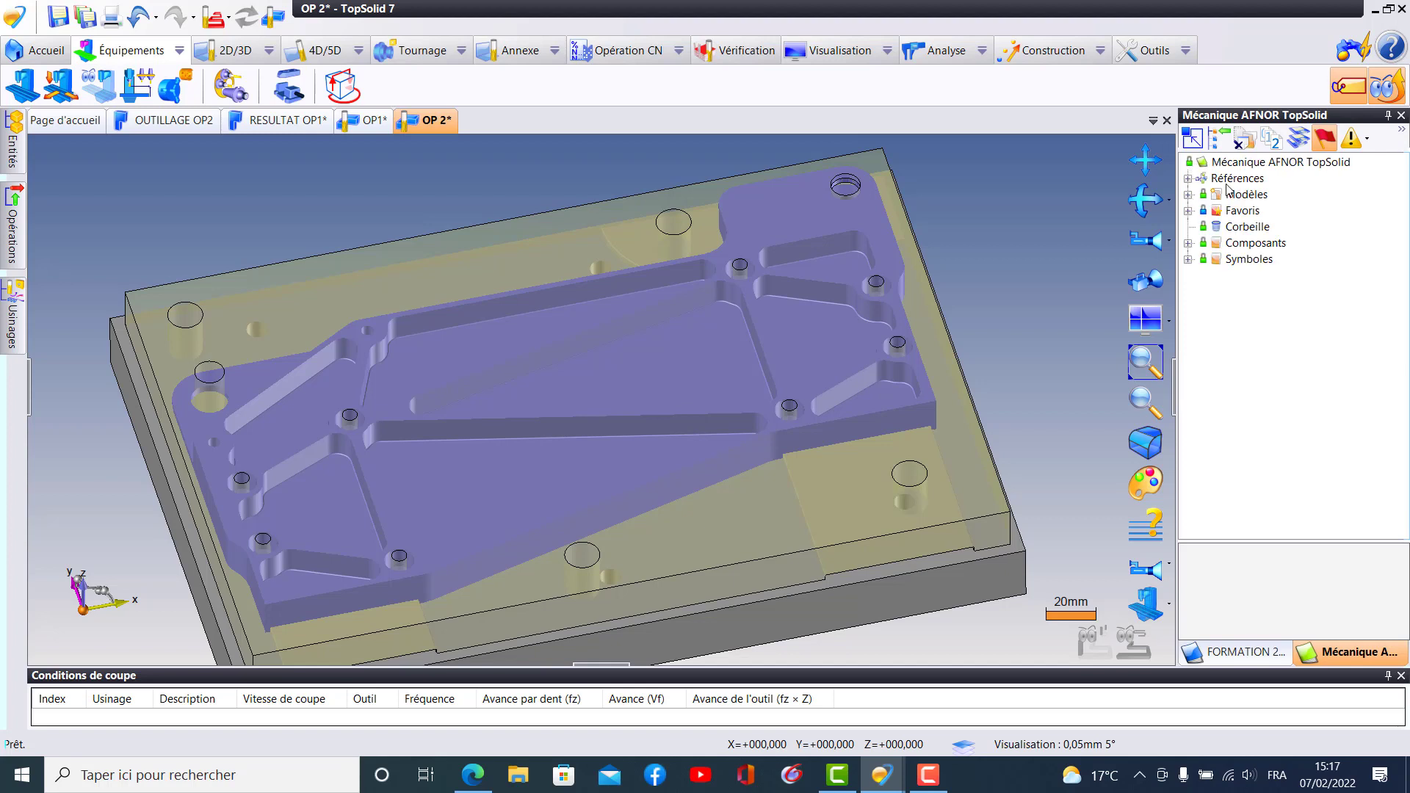
pyautogui.click(1188, 243)
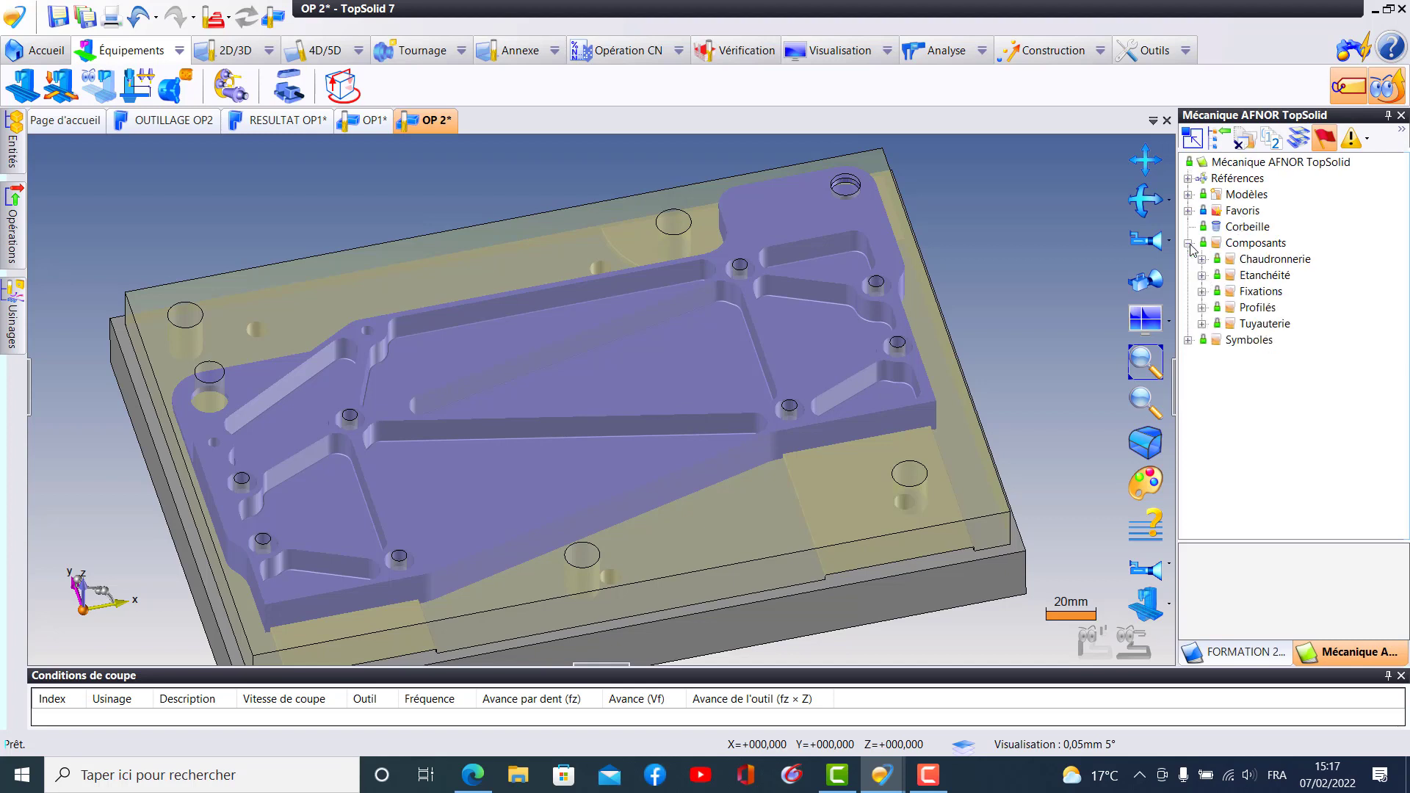
pyautogui.click(1202, 293)
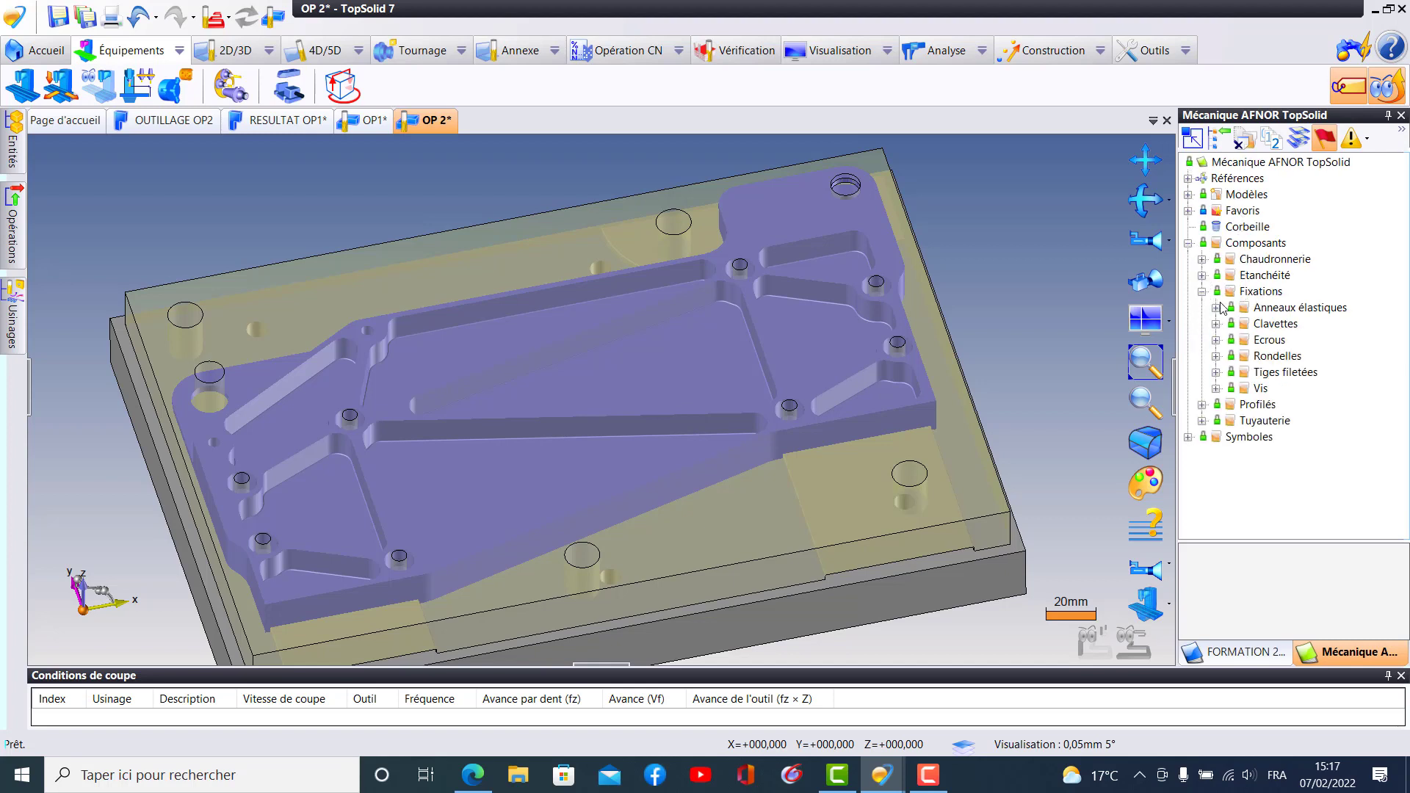
pyautogui.click(1216, 389)
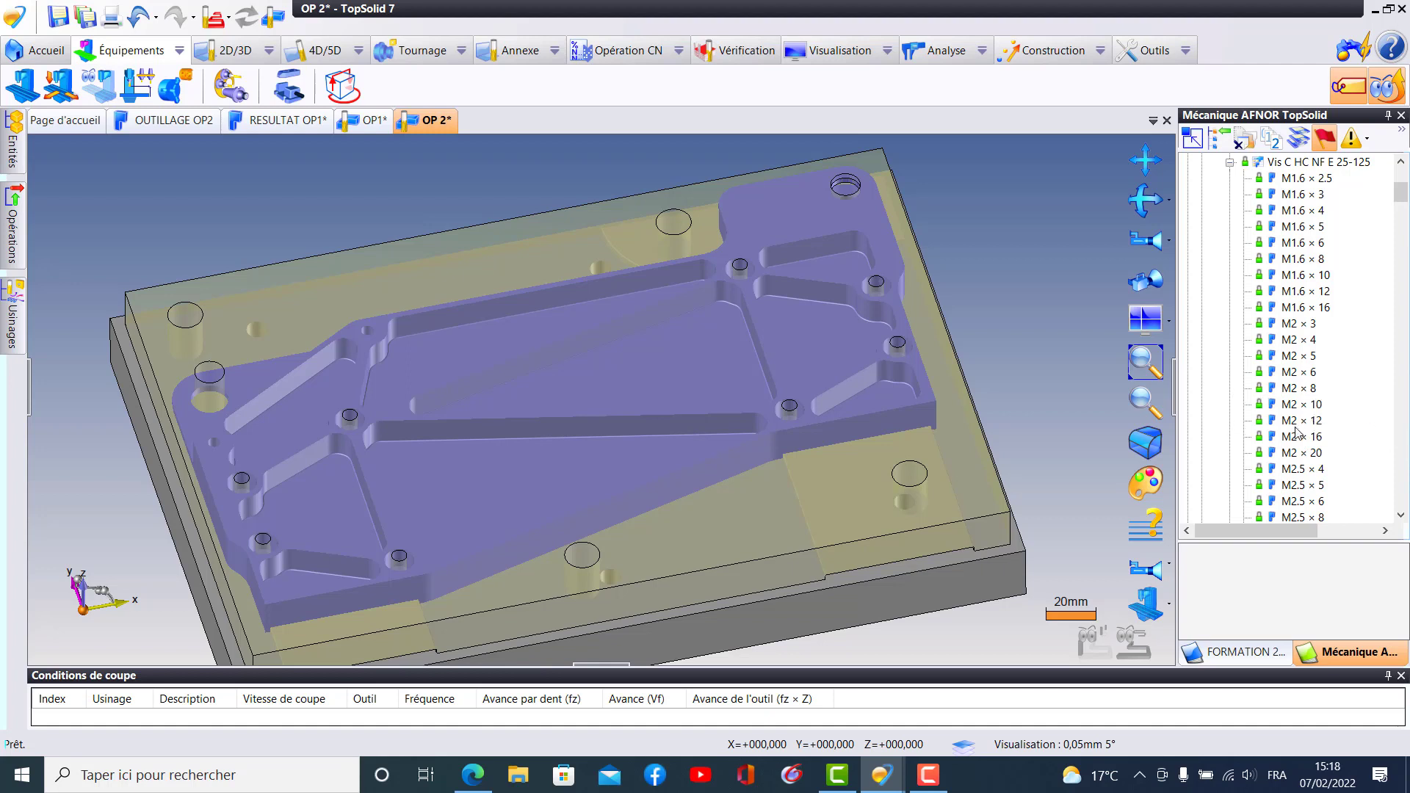
pyautogui.scroll(-14, 1296, 433)
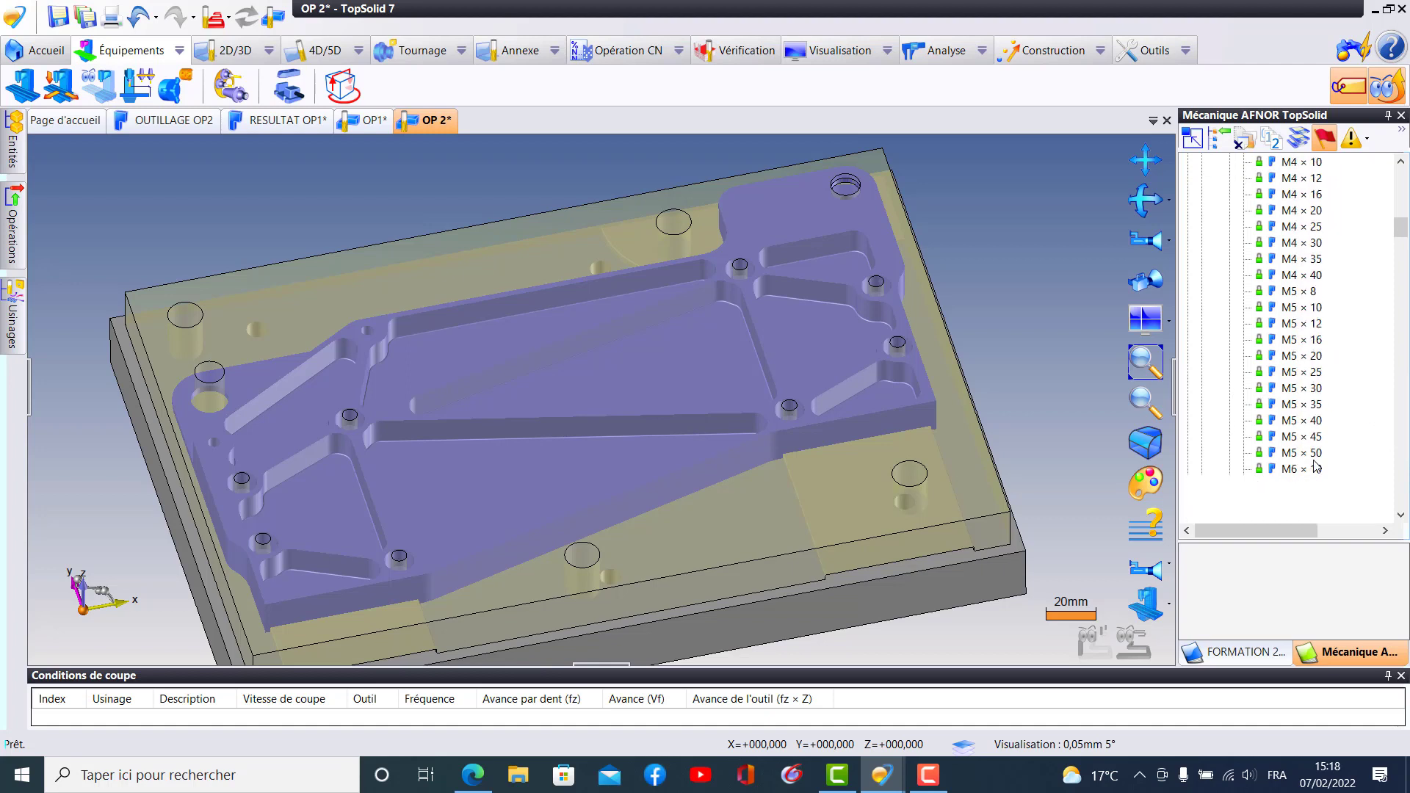
pyautogui.scroll(-12, 1317, 467)
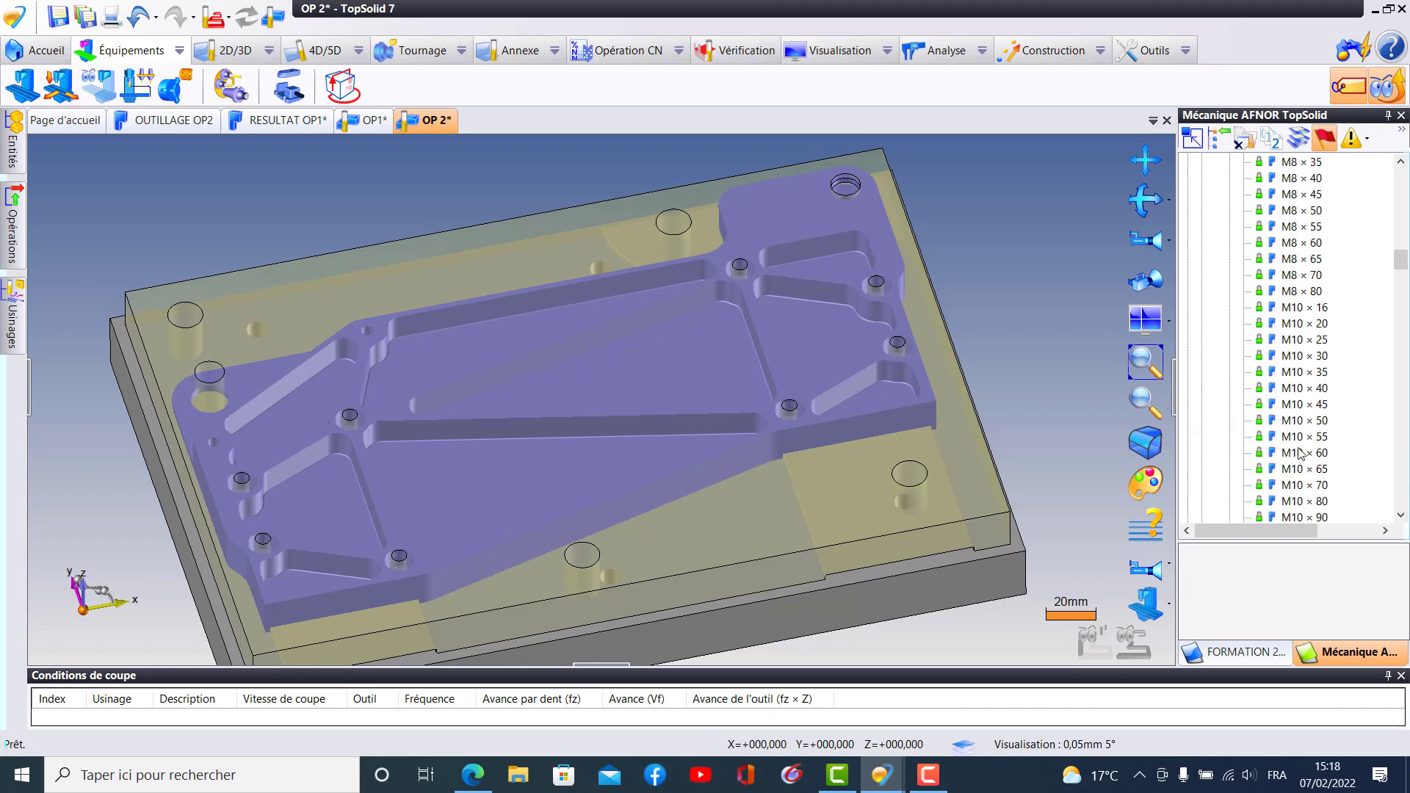
pyautogui.click(1289, 372)
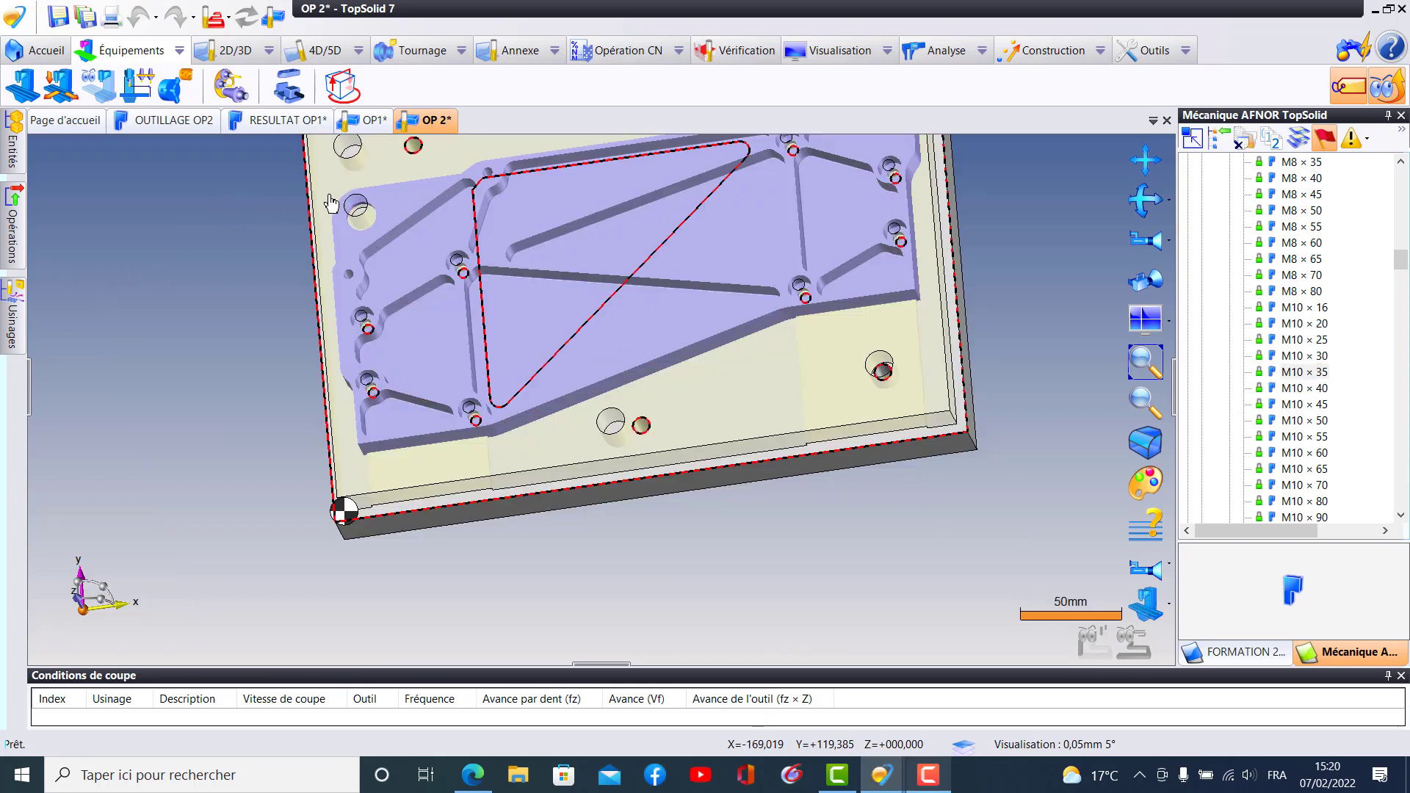
pyautogui.click(346, 223)
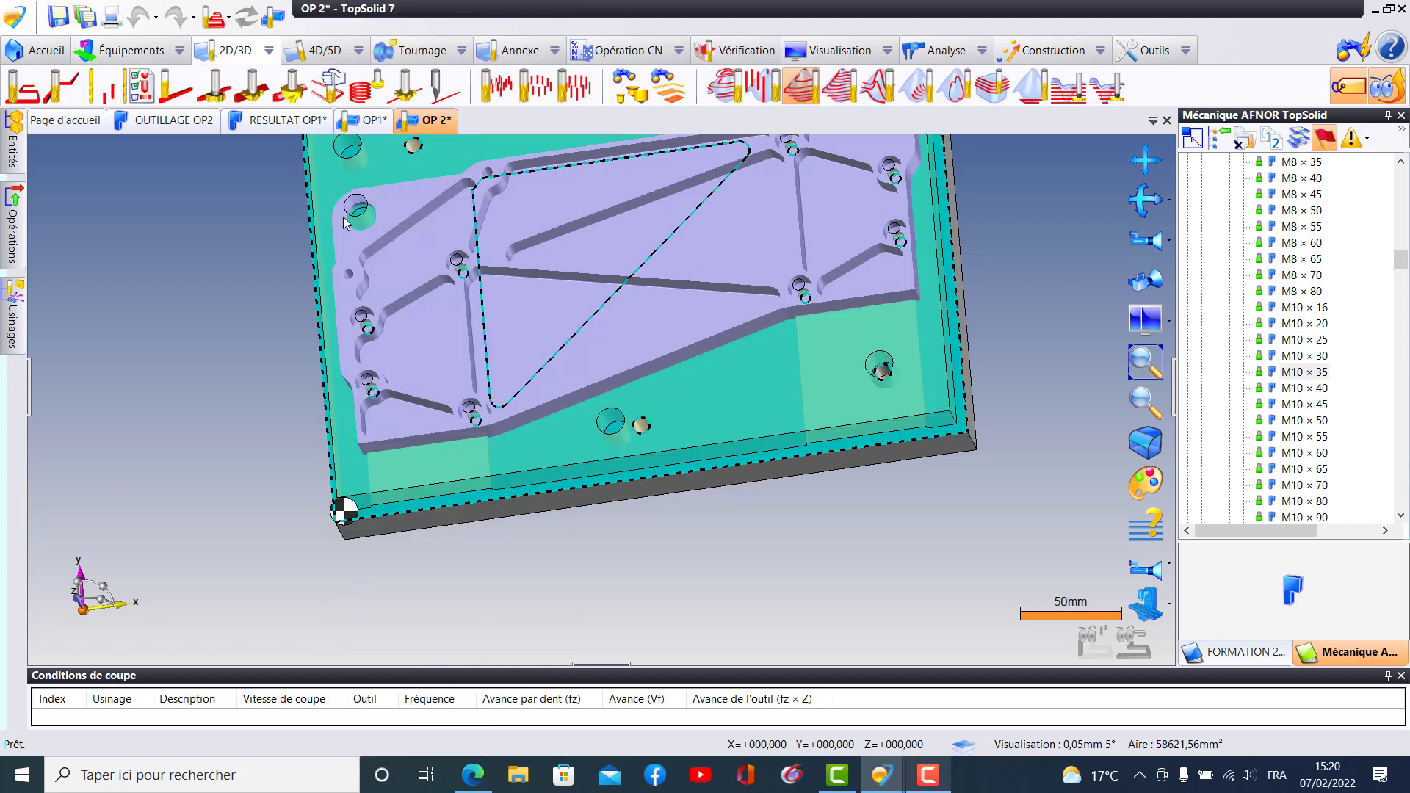
pyautogui.rightClick(345, 222)
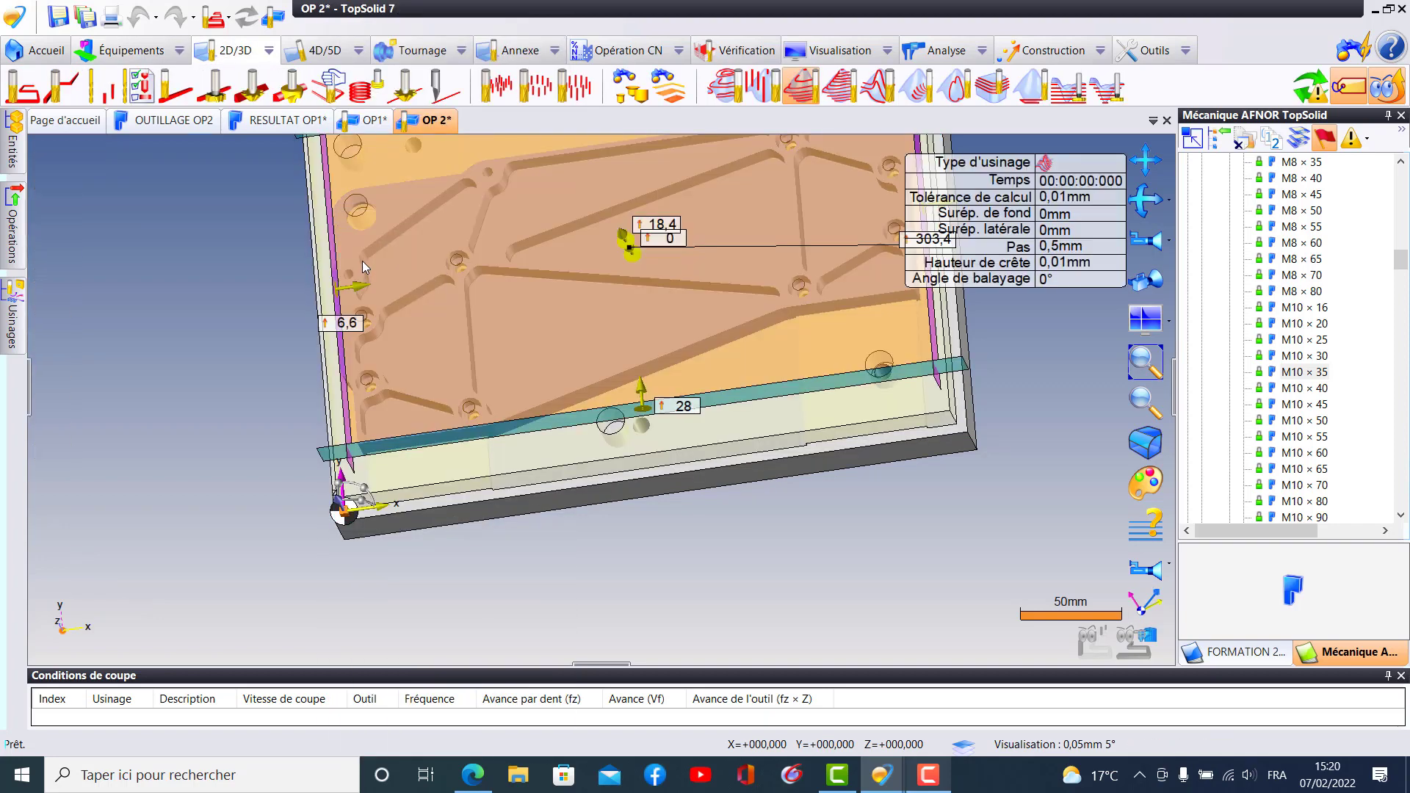
pyautogui.click(381, 252)
# - Make the stock of the part SJVR1-1F1403-01 selectable
pyautogui.rightClick(358, 246)
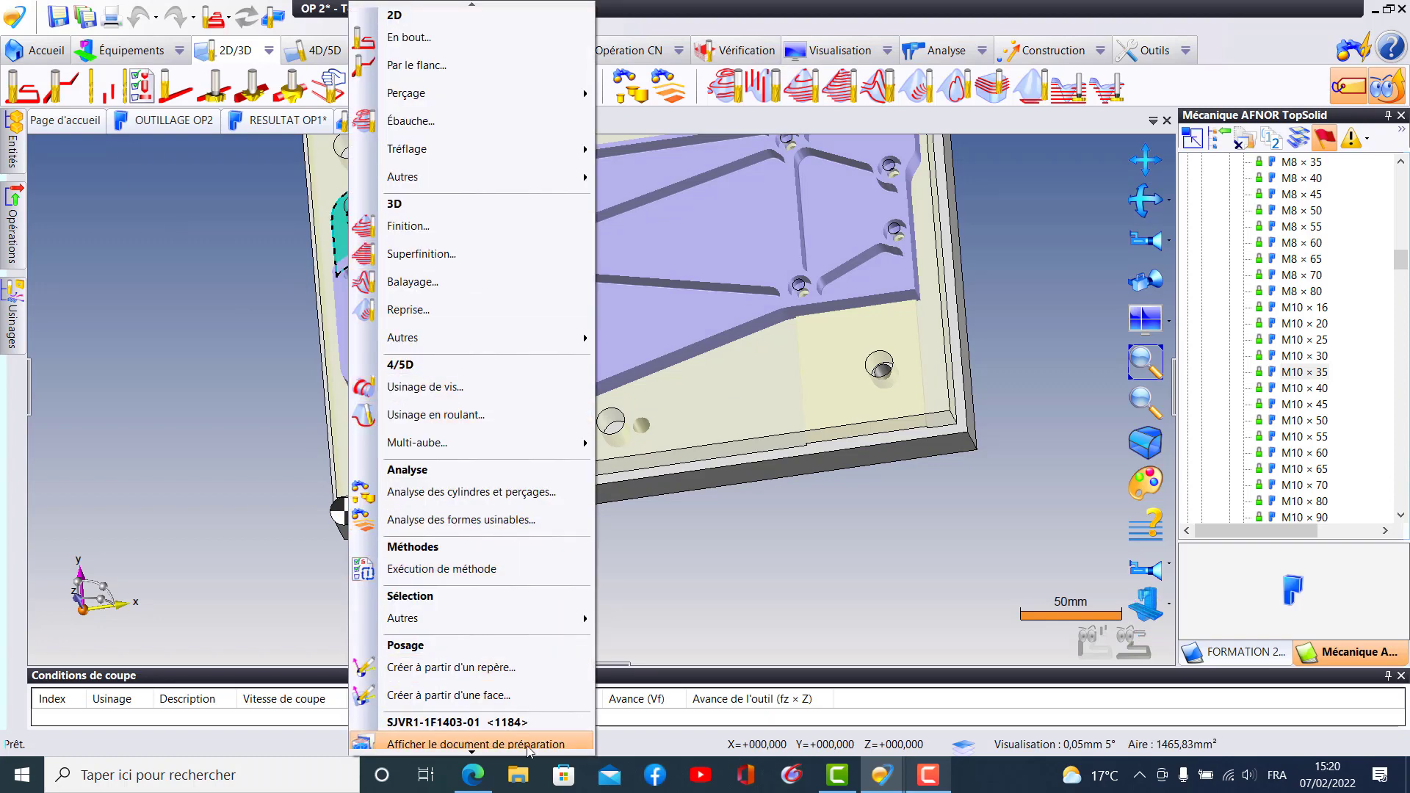
pyautogui.moveTo(474, 754)
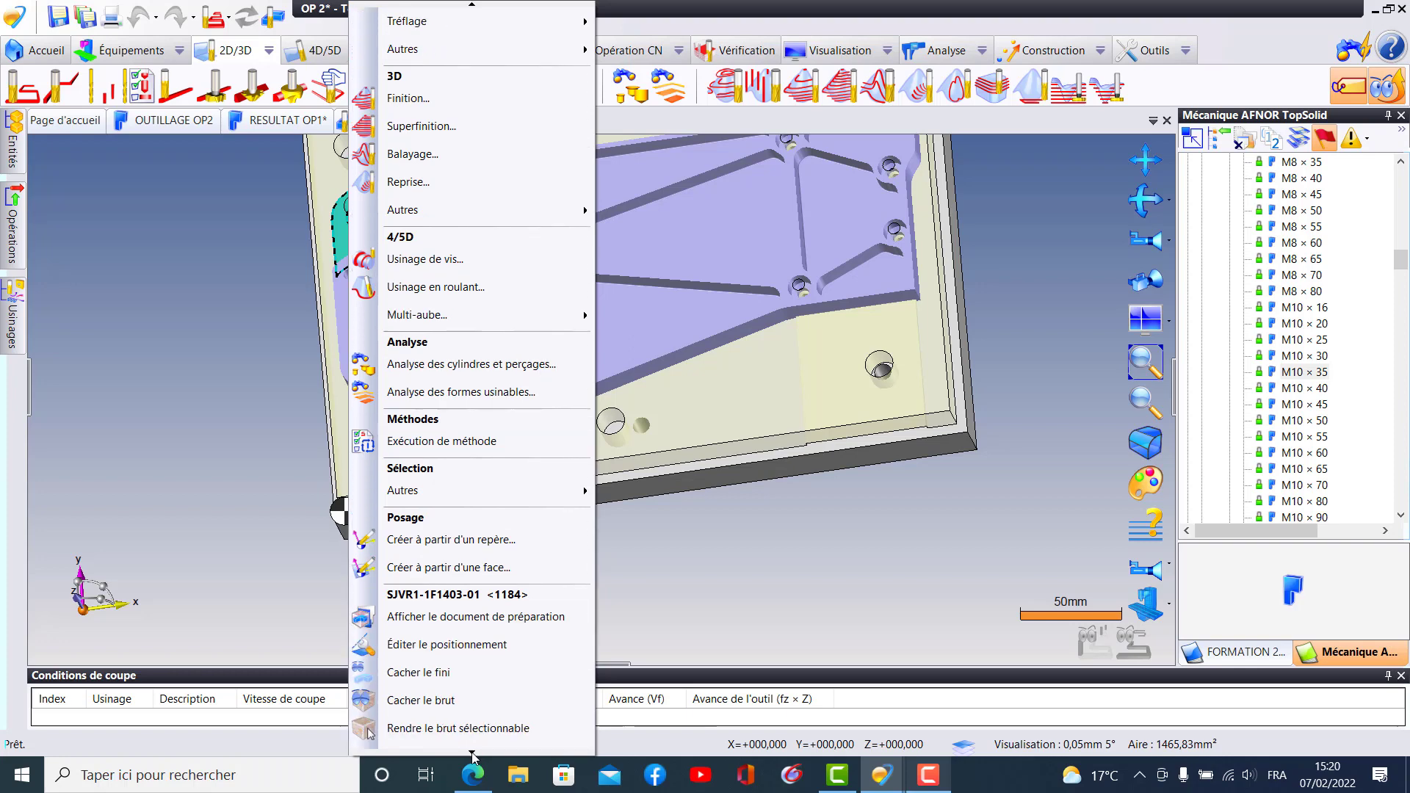
pyautogui.click(465, 730)
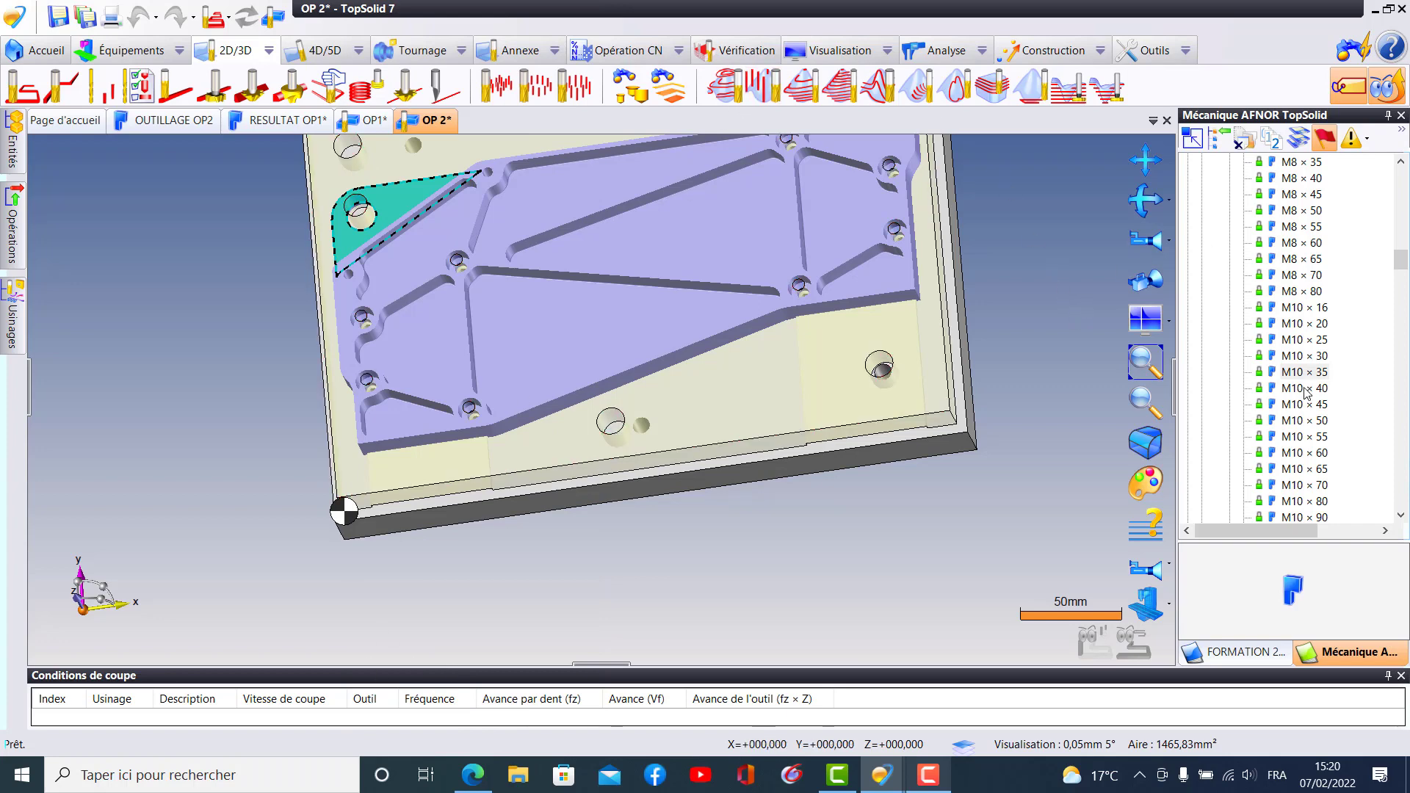
# - Include the M10 × 35 screw in the OP 2 document and position it in the stock's counterbored hole nearest the +X, −Y corner
pyautogui.moveTo(1299, 373); pyautogui.dragTo(1185, 354)
pyautogui.moveTo(979, 306); pyautogui.dragTo(978, 306)
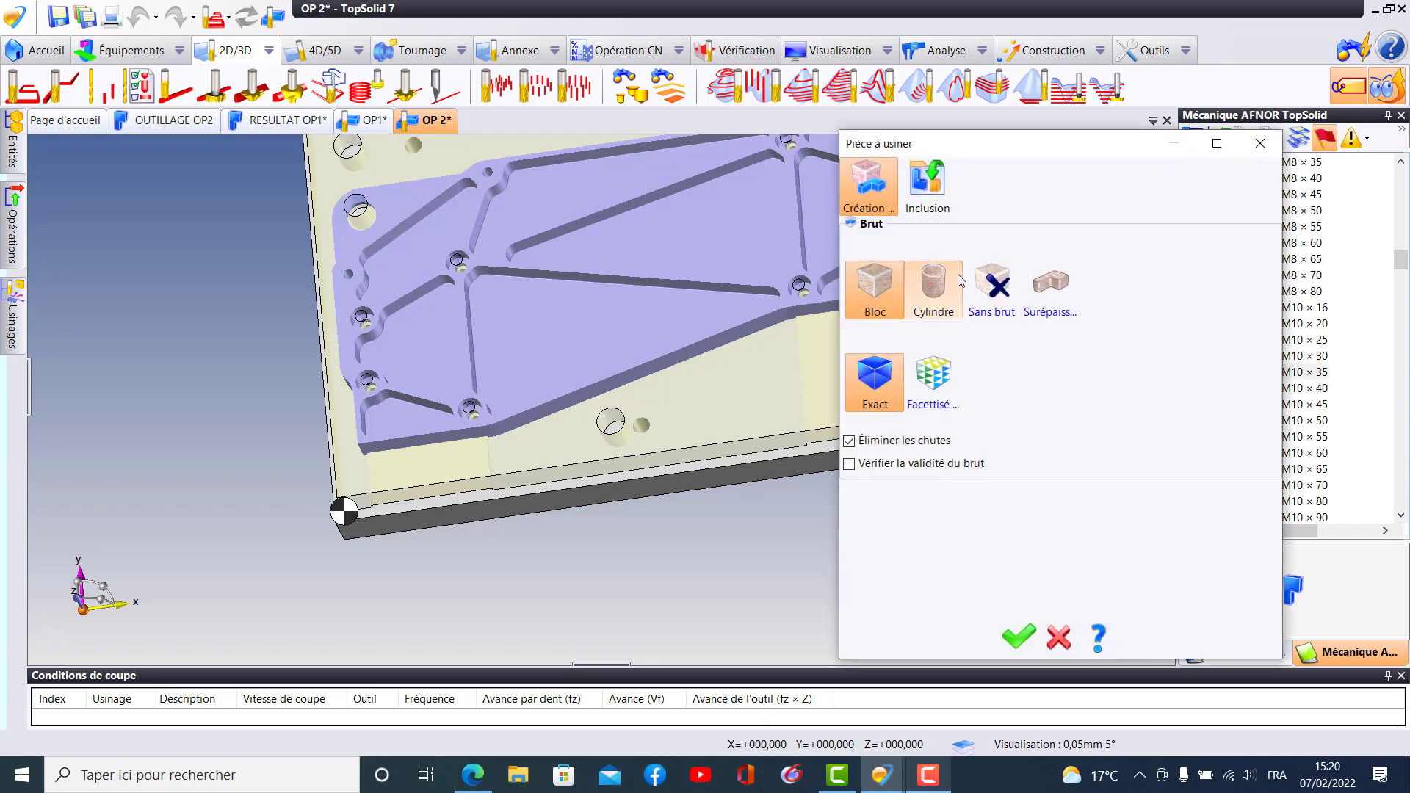
pyautogui.click(931, 191)
pyautogui.click(1027, 626)
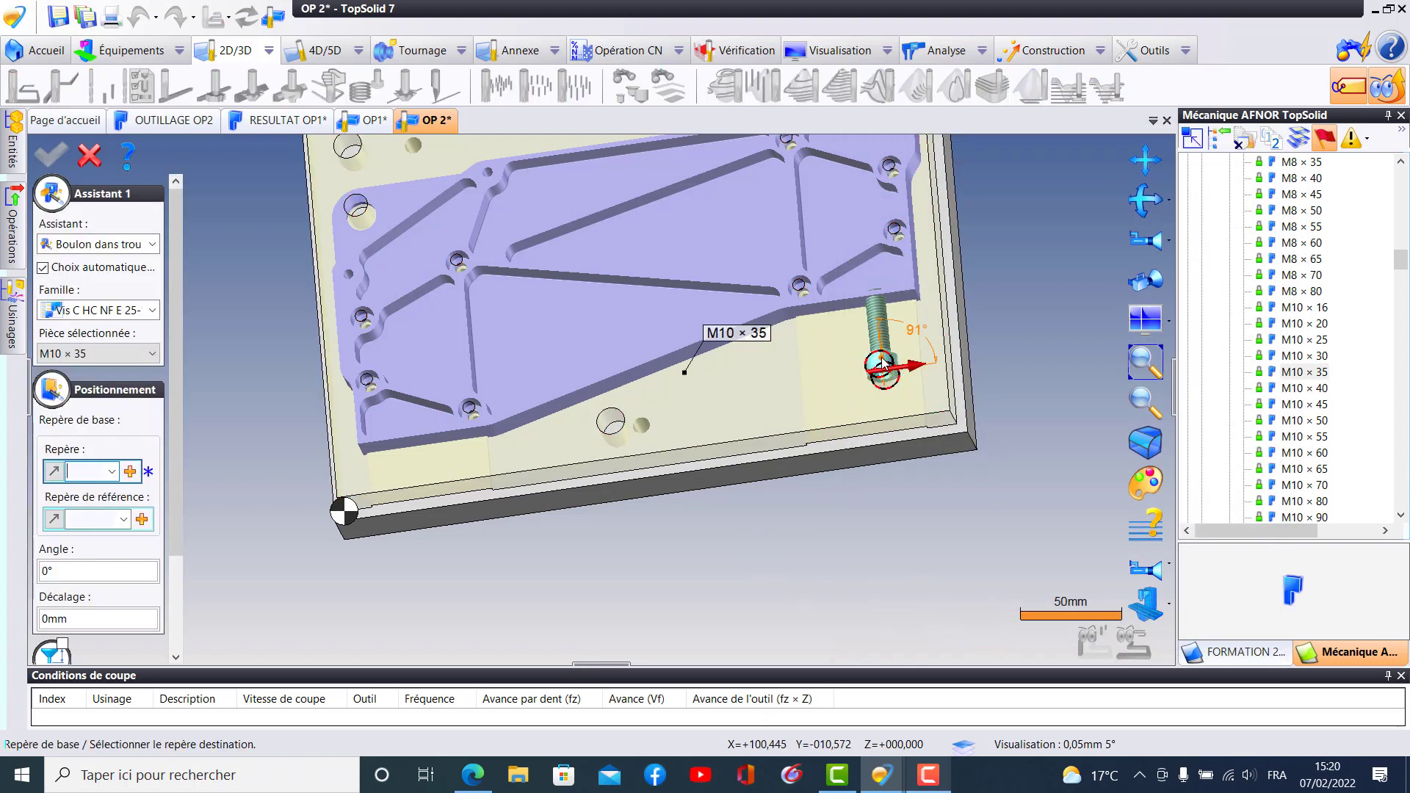
pyautogui.scroll(3, 885, 364)
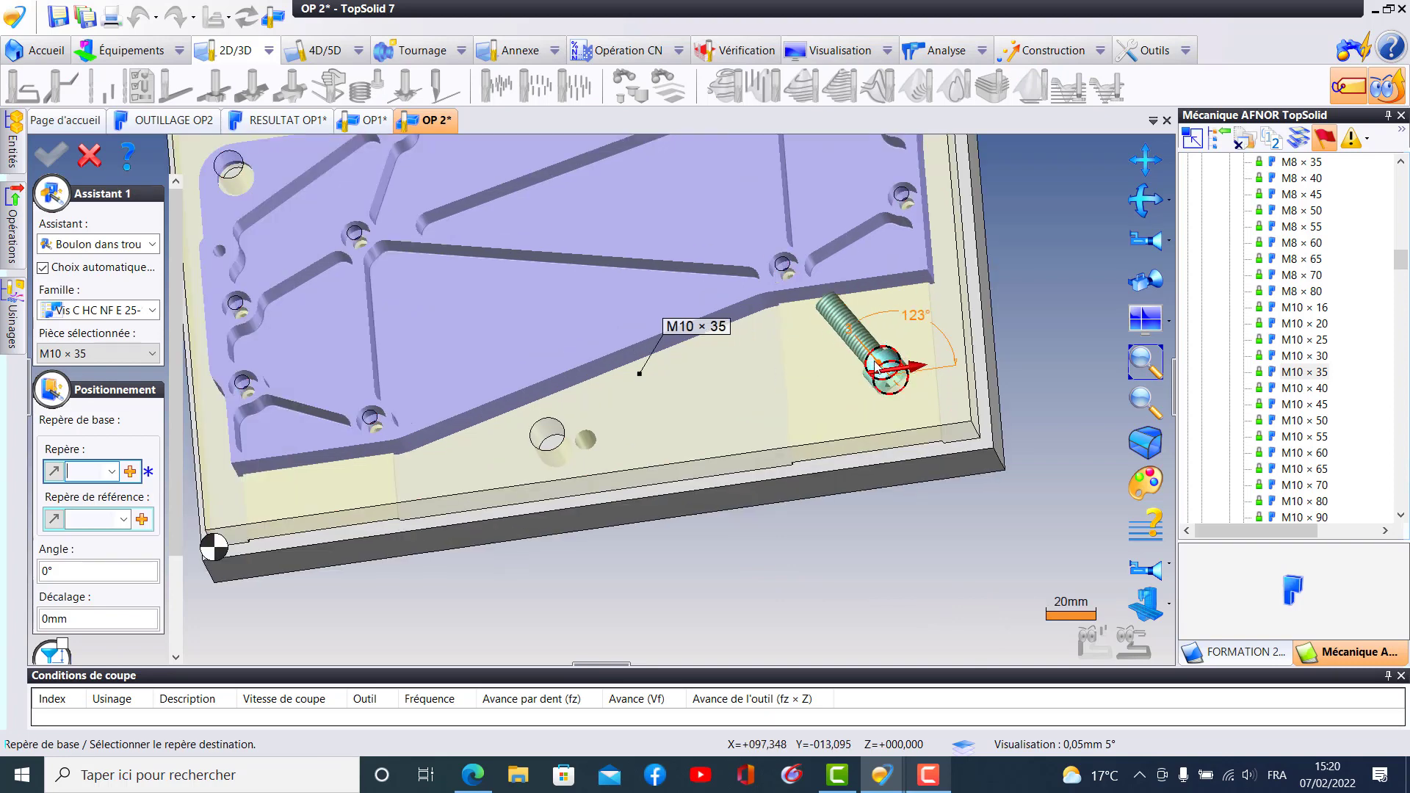
pyautogui.click(867, 374)
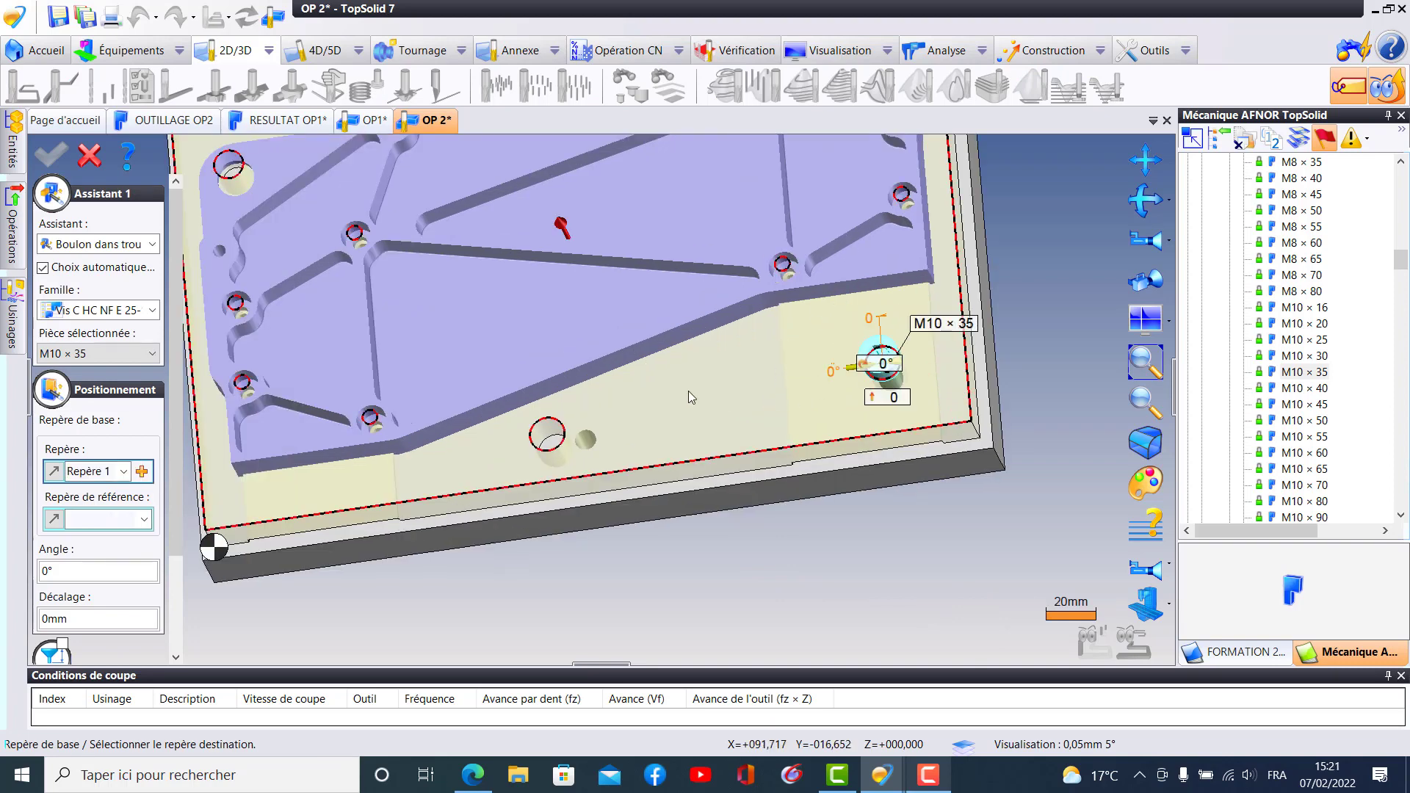
# - Set the first screw's destination rigid group to Table and validate its inclusion
pyautogui.moveTo(664, 352); pyautogui.dragTo(743, 248, button='middle')
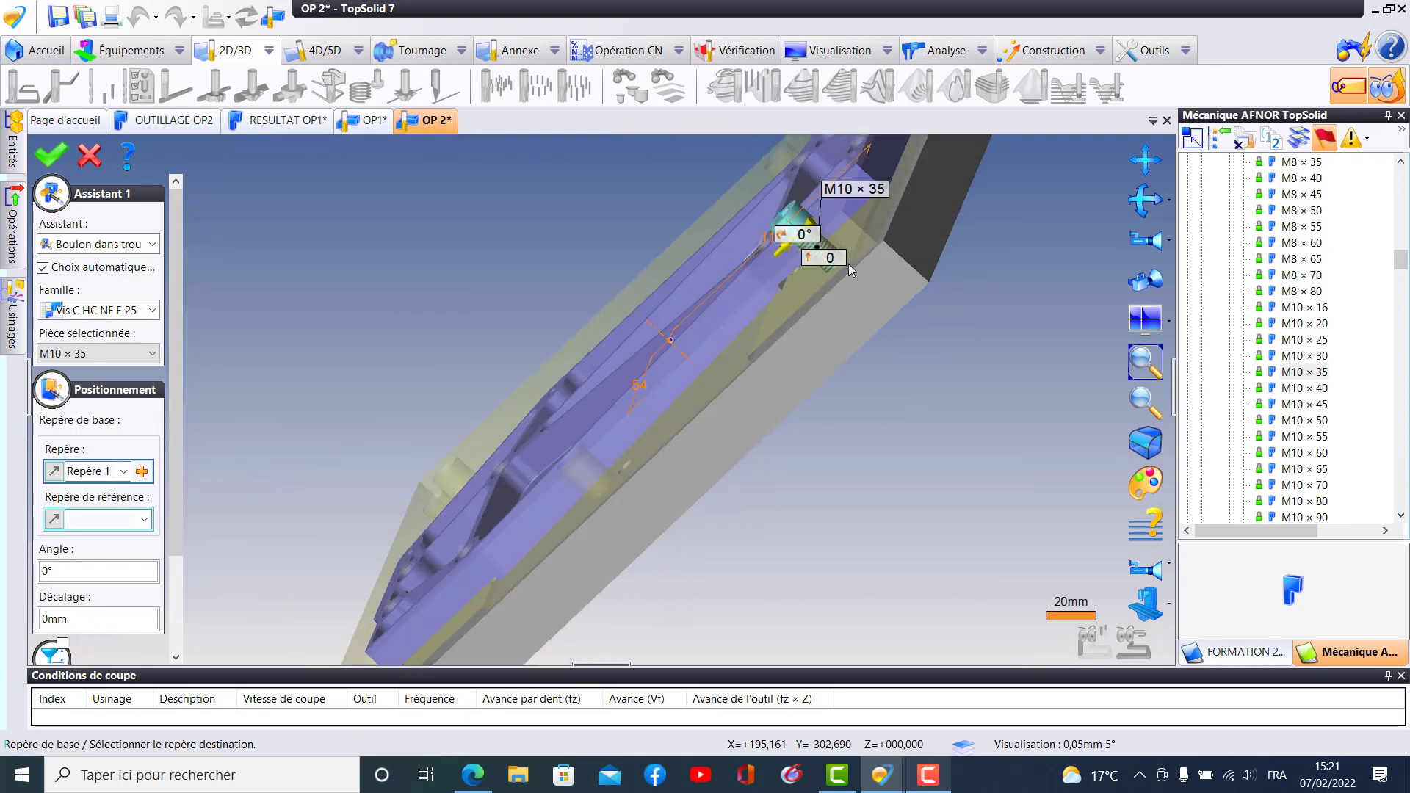
pyautogui.moveTo(893, 266); pyautogui.dragTo(649, 311, button='middle')
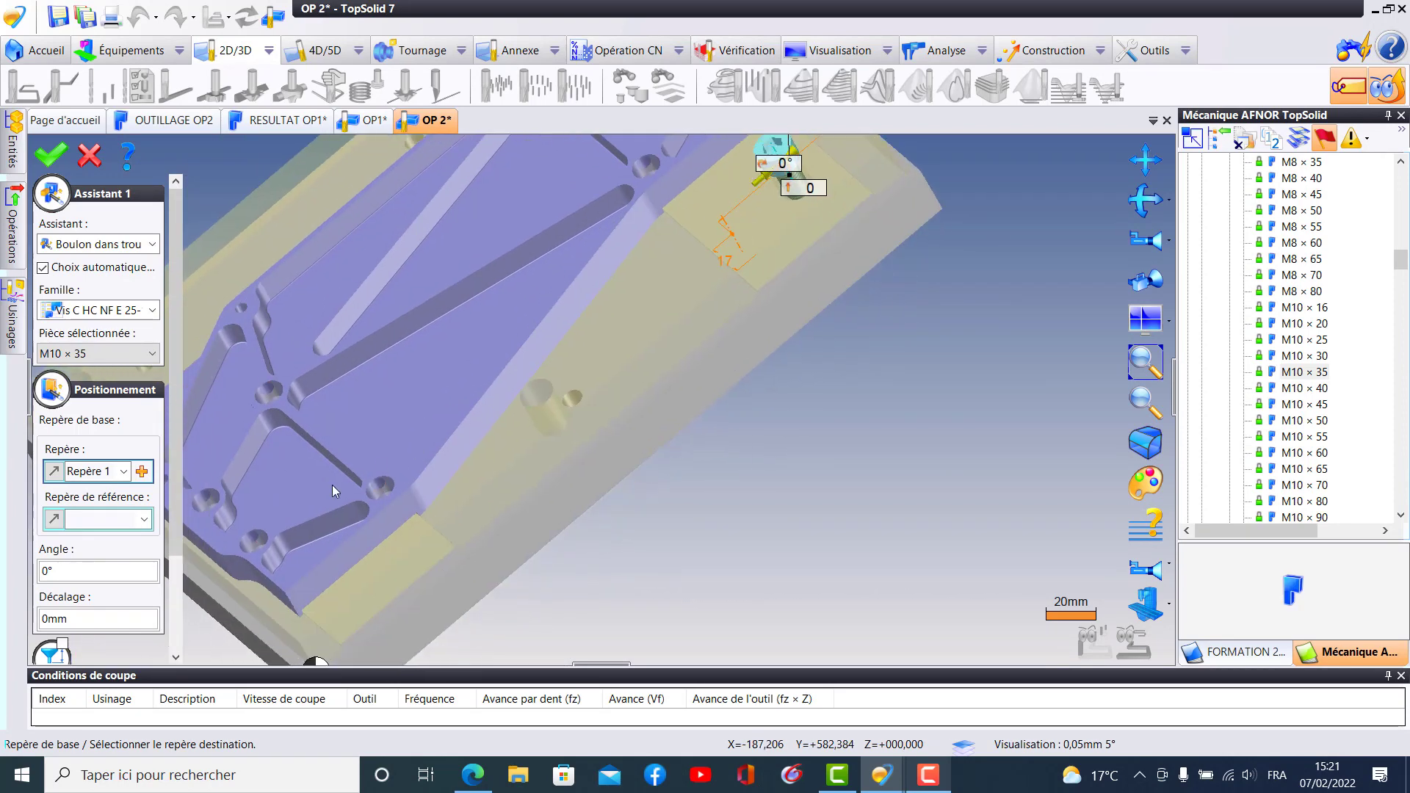
pyautogui.moveTo(175, 497); pyautogui.dragTo(180, 631)
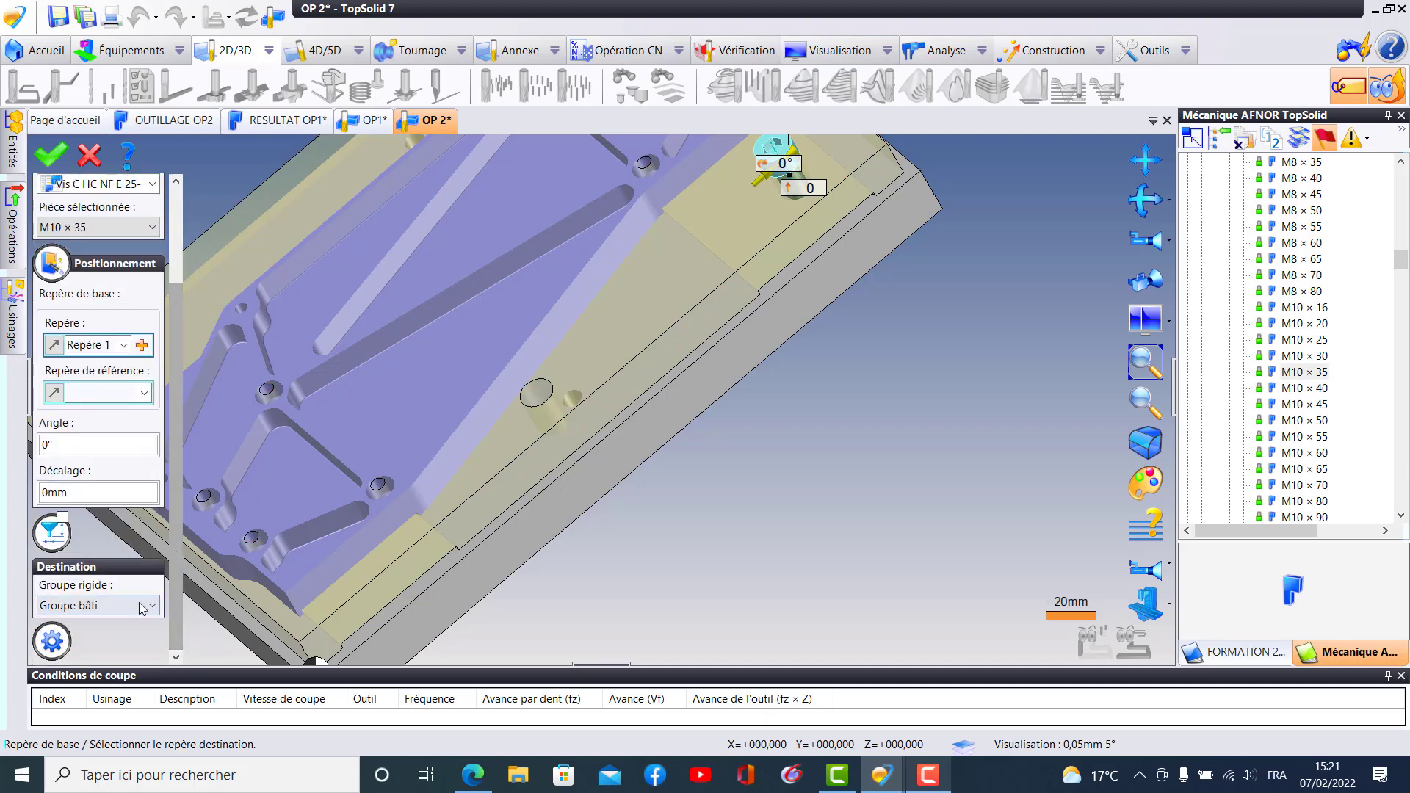
pyautogui.click(153, 608)
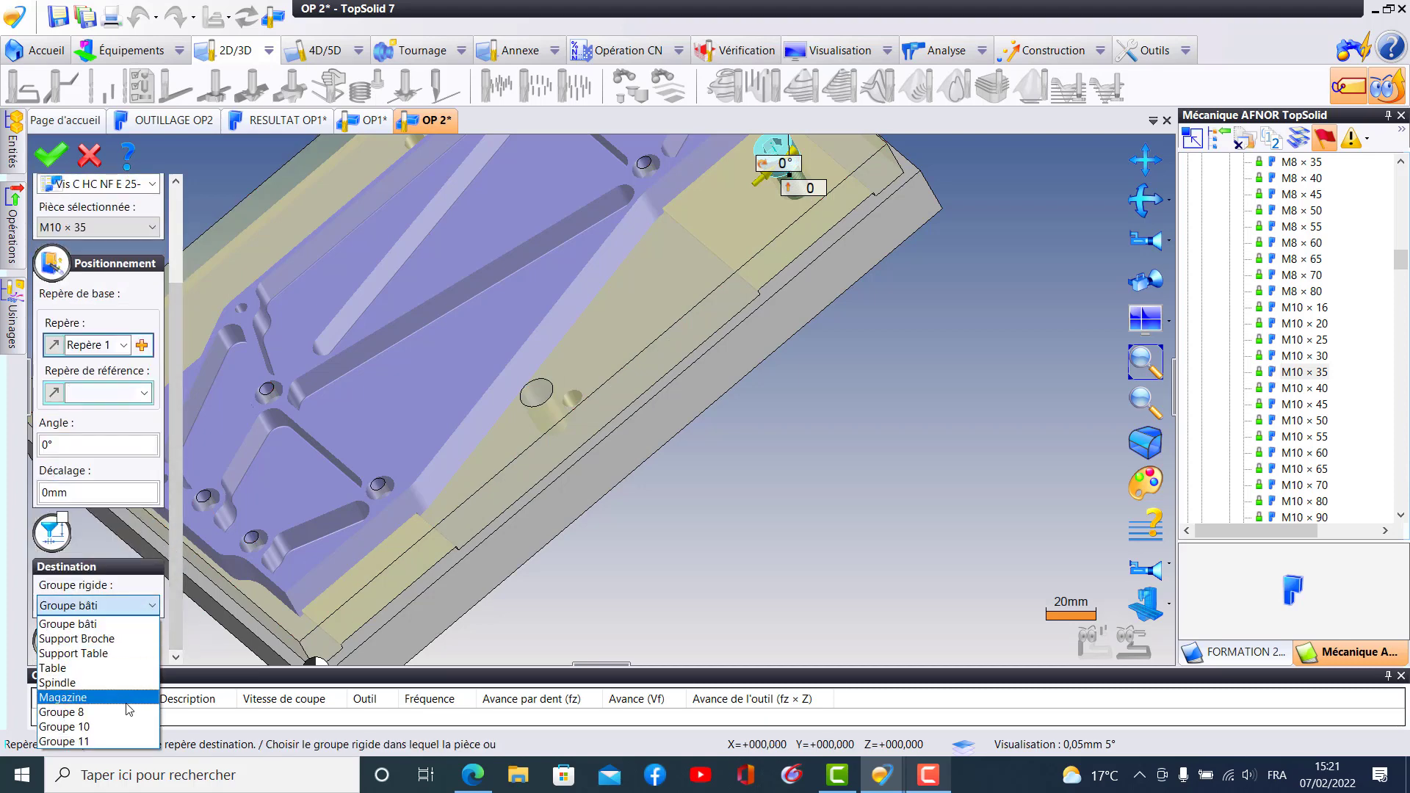
pyautogui.click(132, 668)
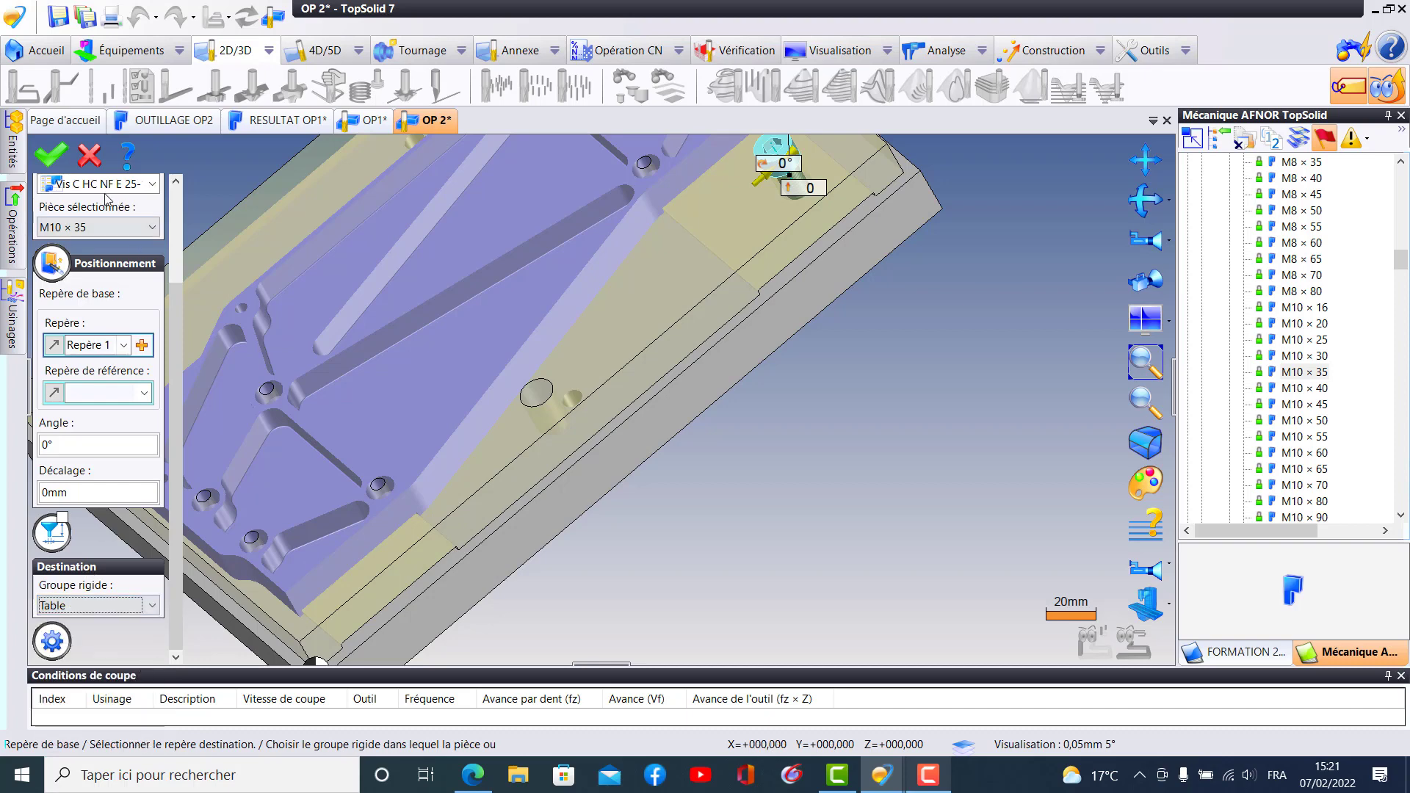
pyautogui.click(50, 154)
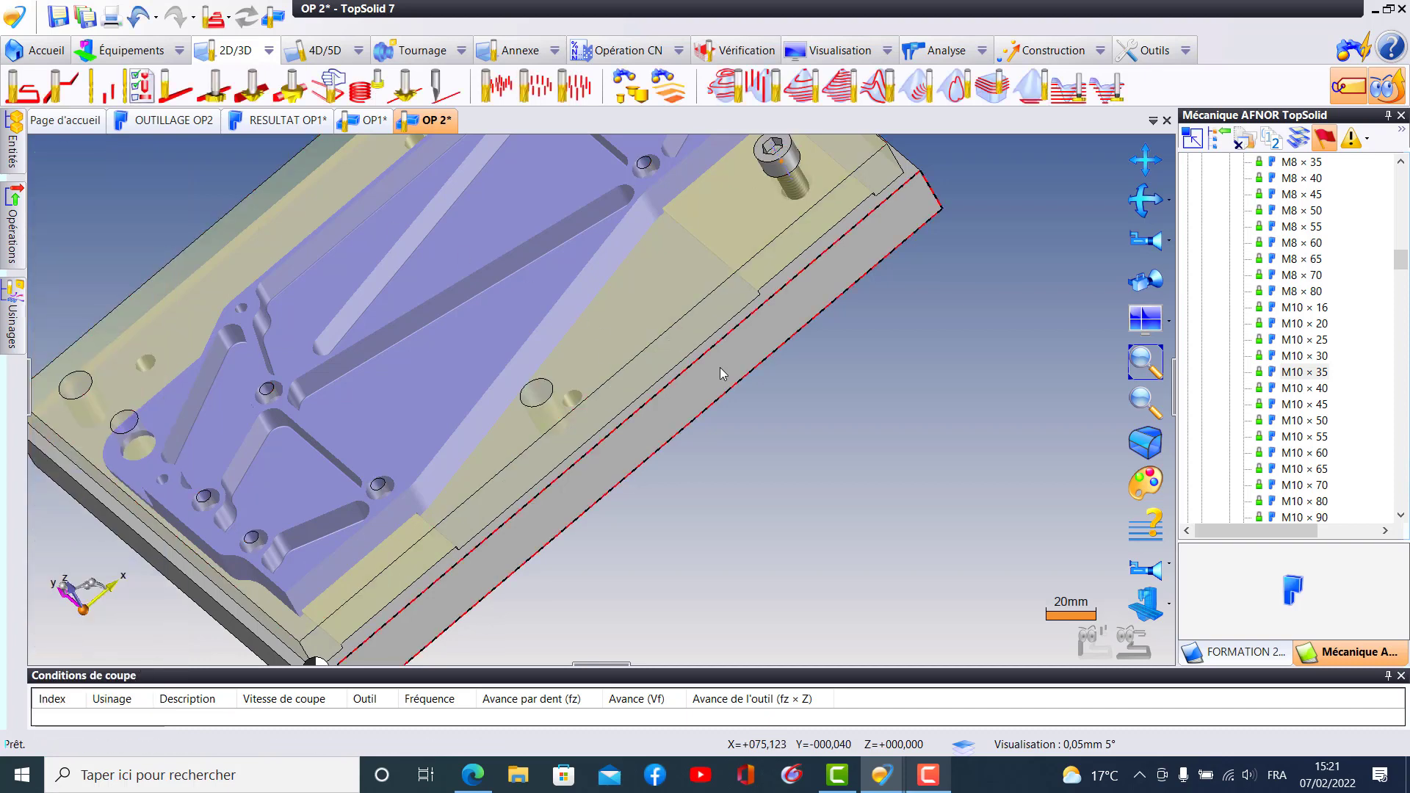
# - Set the third M10 × 35 screw's destination rigid group to Table and validate its inclusion
pyautogui.scroll(-1, 720, 367)
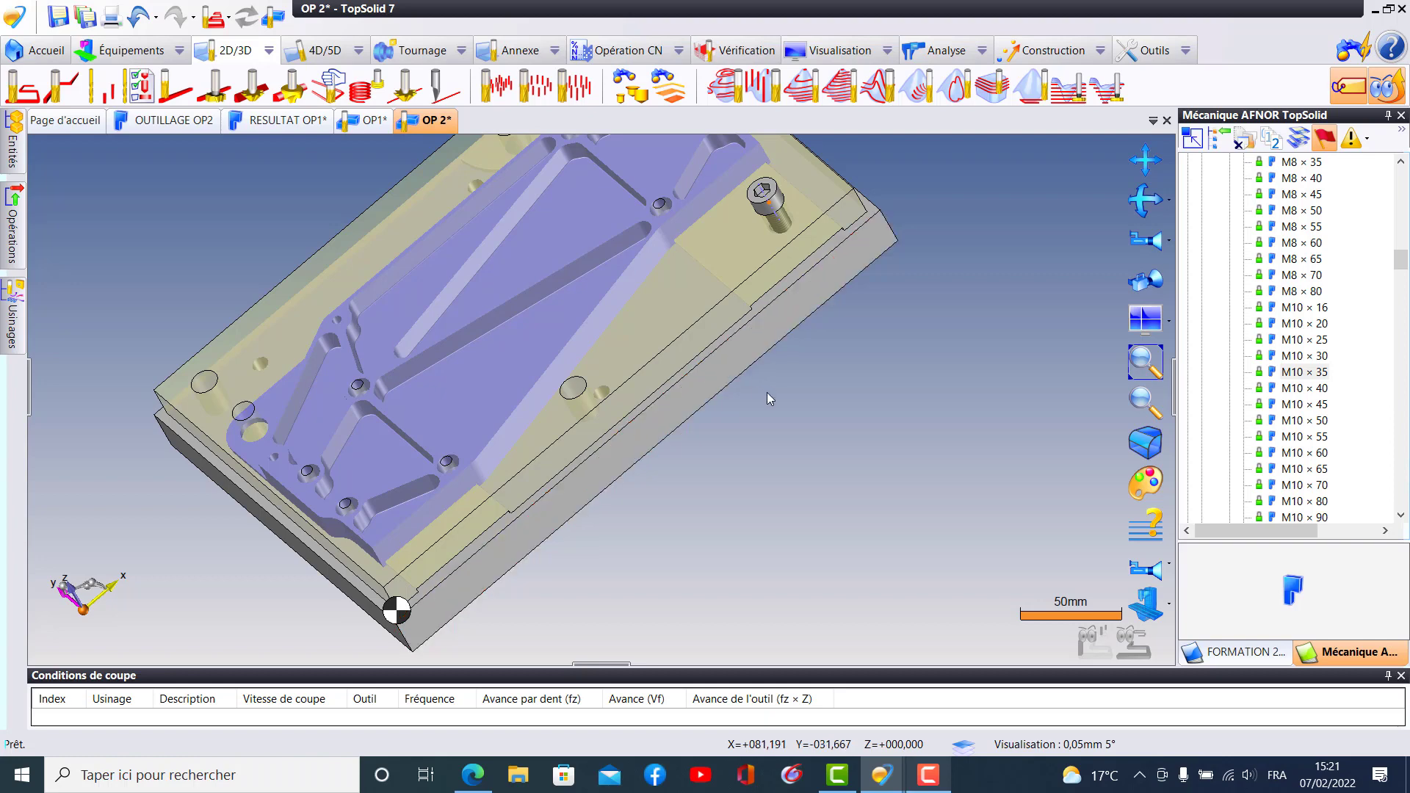
pyautogui.moveTo(767, 392); pyautogui.dragTo(779, 472, button='middle')
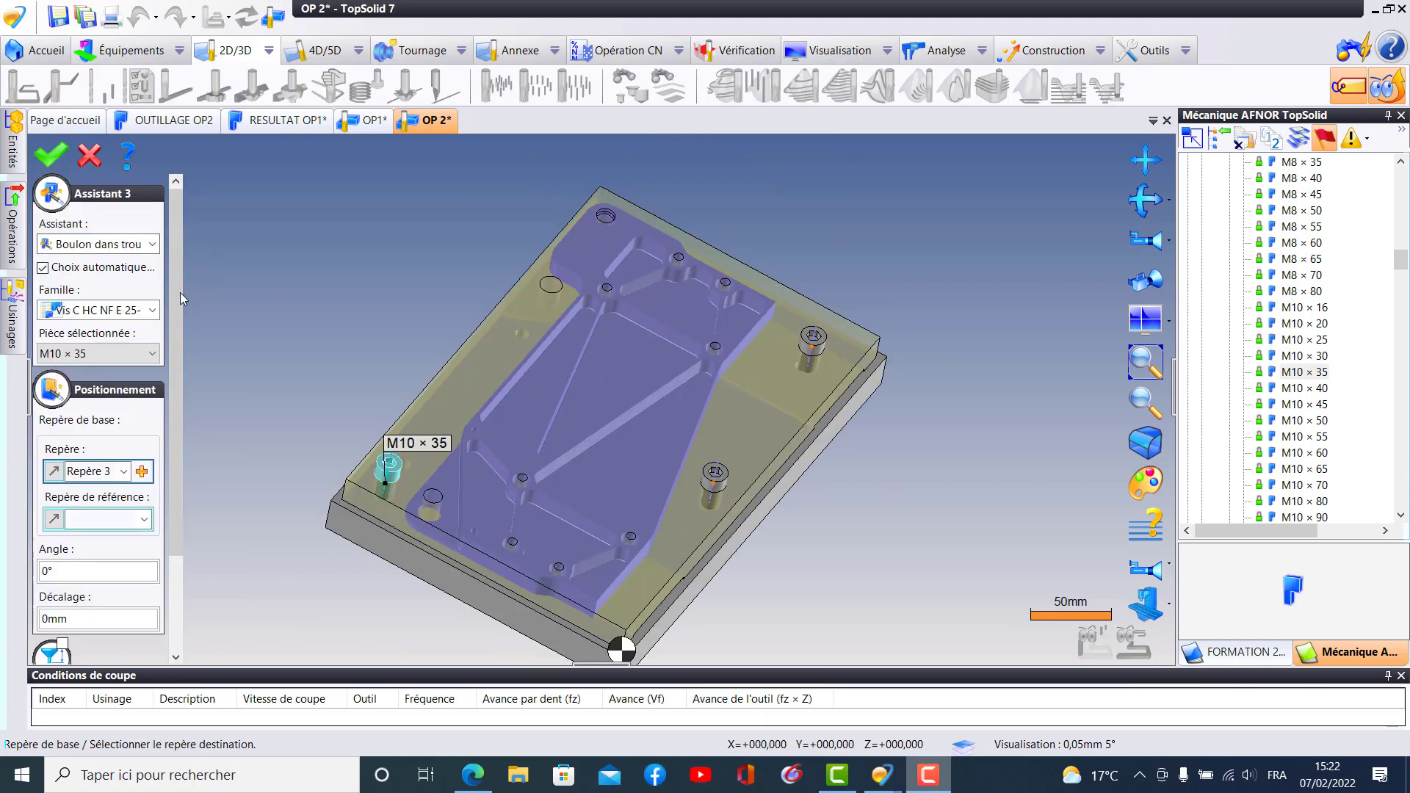
pyautogui.scroll(-3, 183, 299)
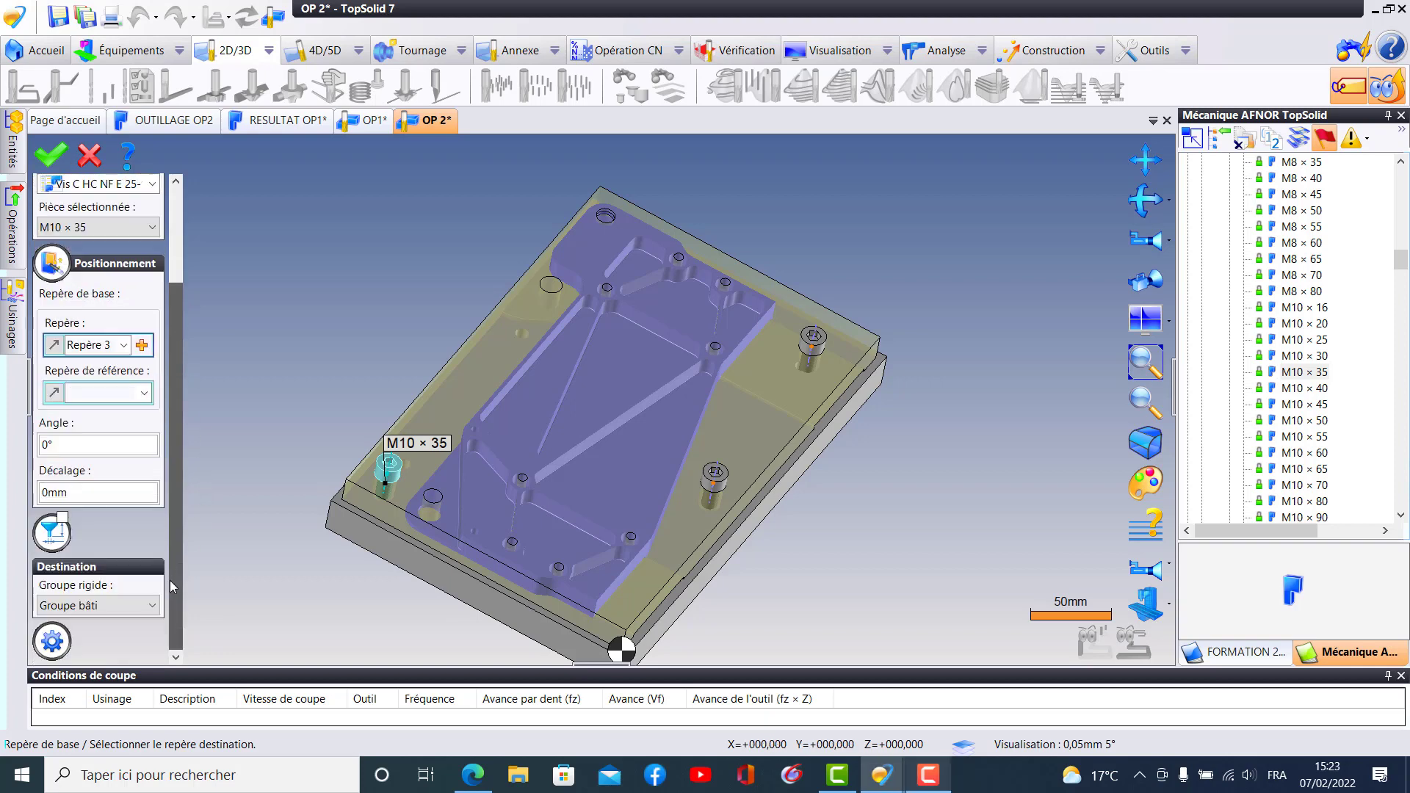
pyautogui.click(113, 605)
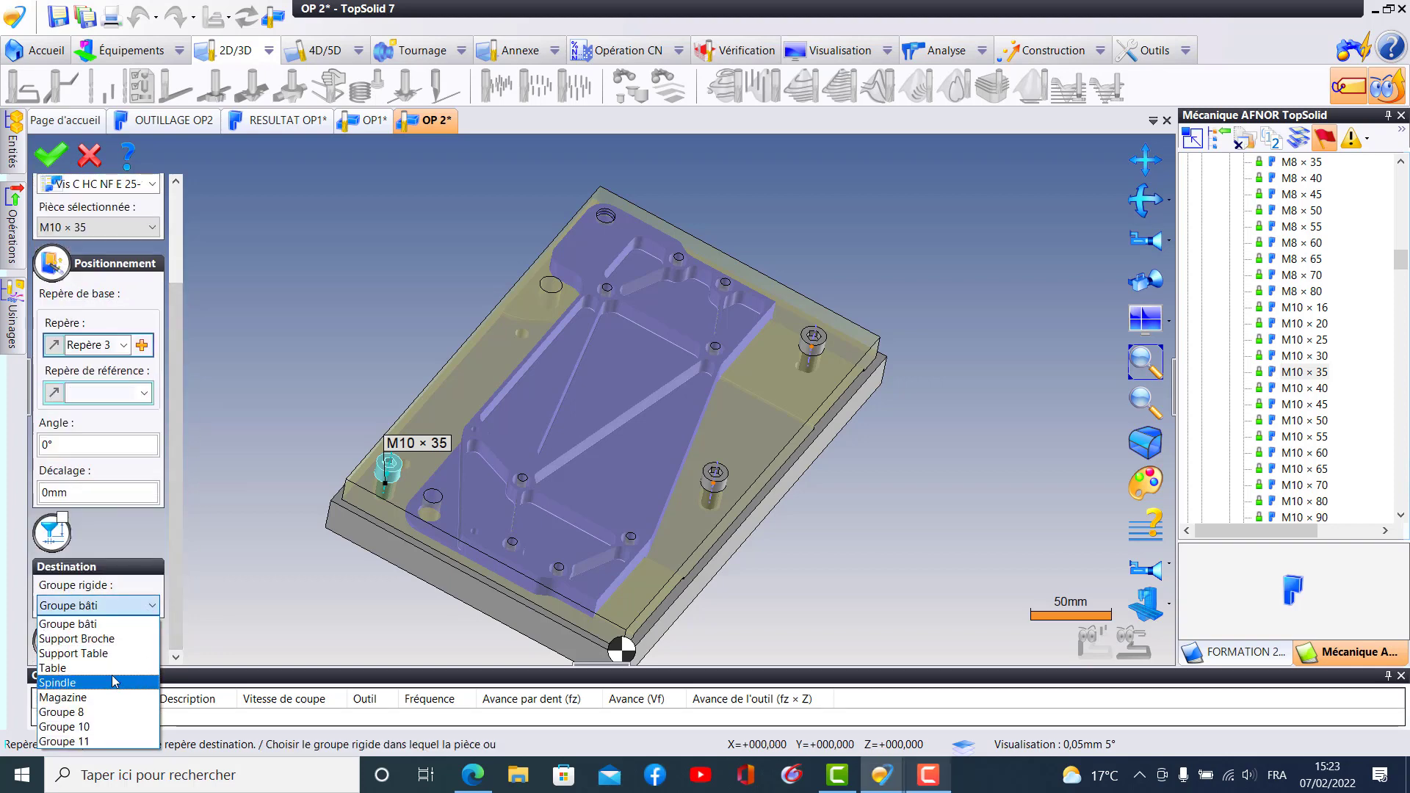
pyautogui.click(111, 667)
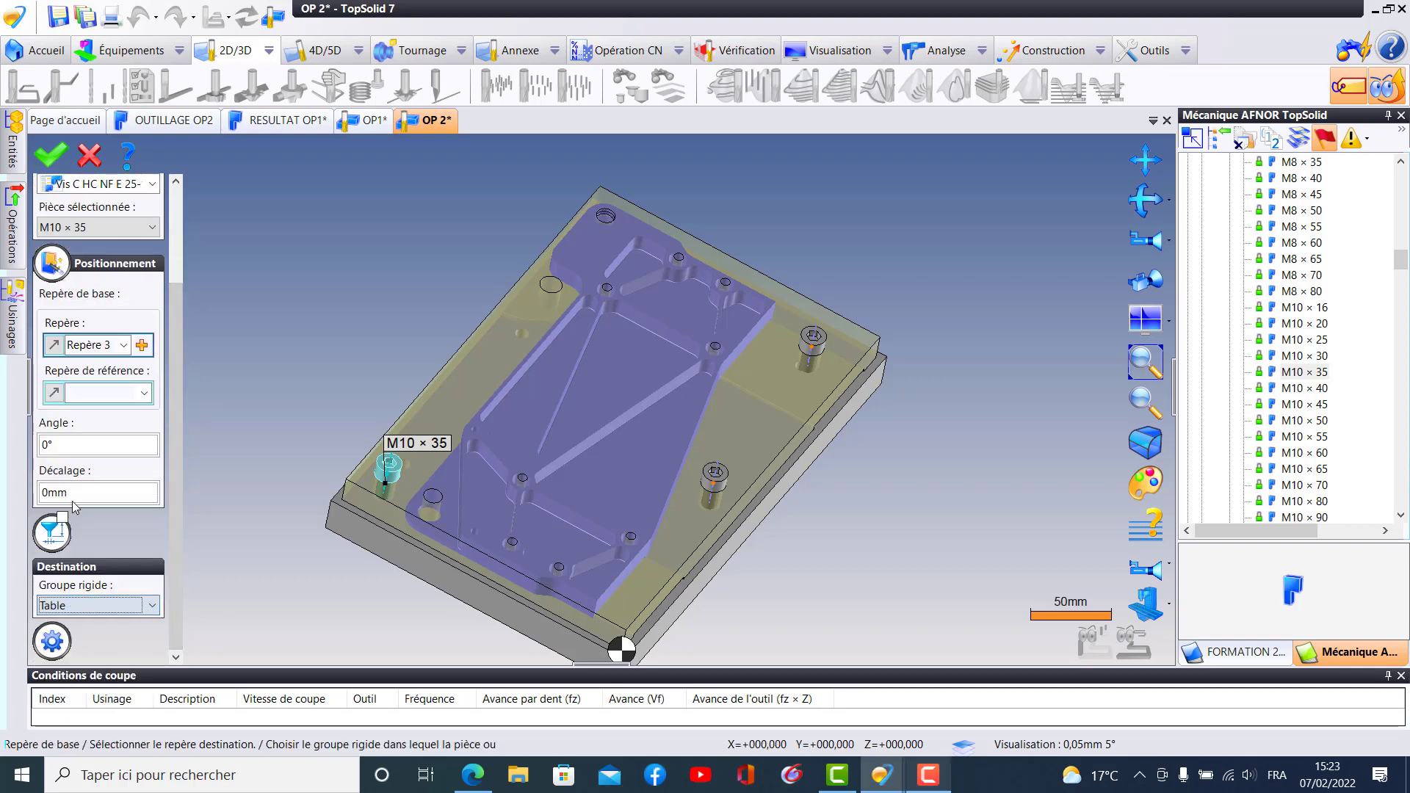
pyautogui.click(51, 156)
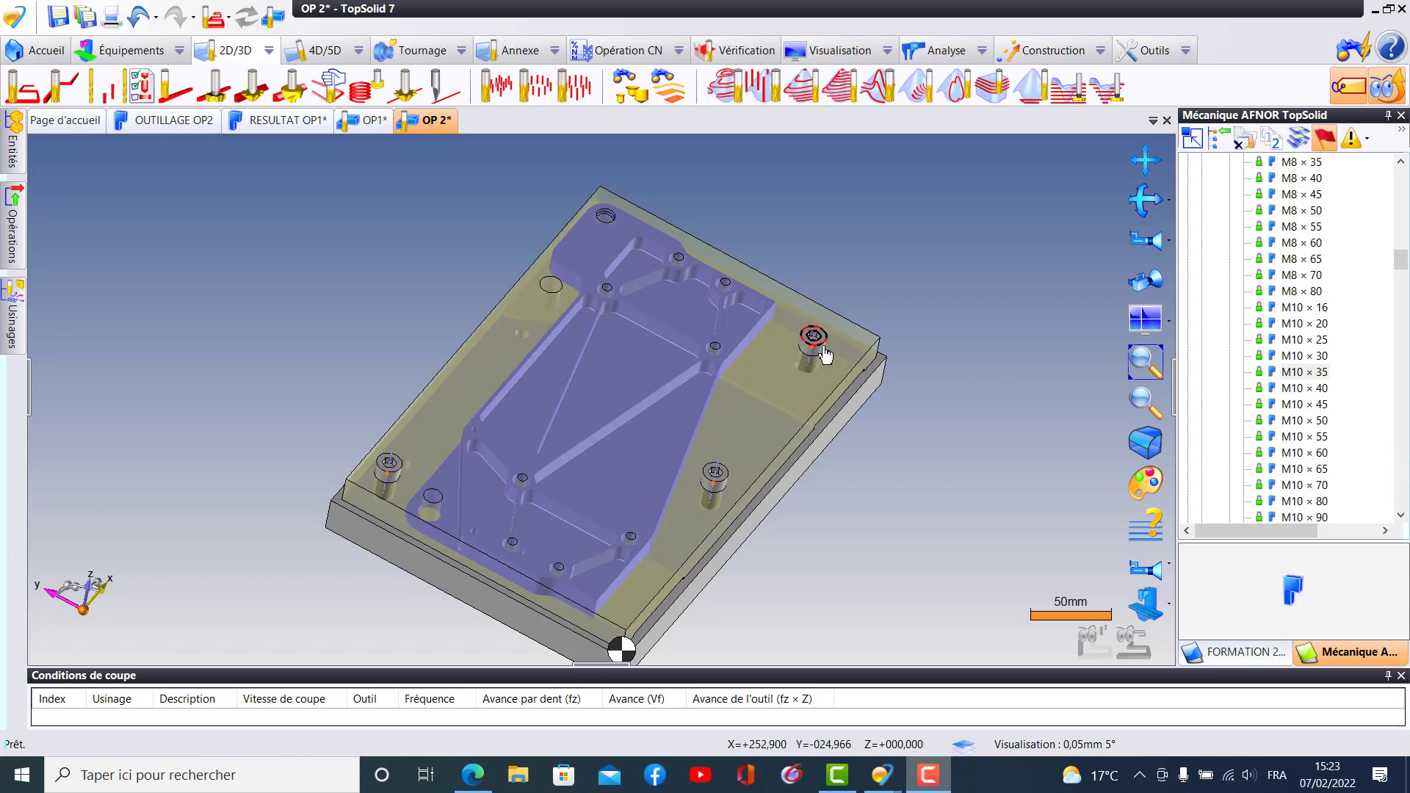
# - Place a fourth M10 × 35 screw in the empty counterbored hole on the stock's +Y side and assign it to the Table rigid group
pyautogui.moveTo(821, 354); pyautogui.dragTo(561, 287)
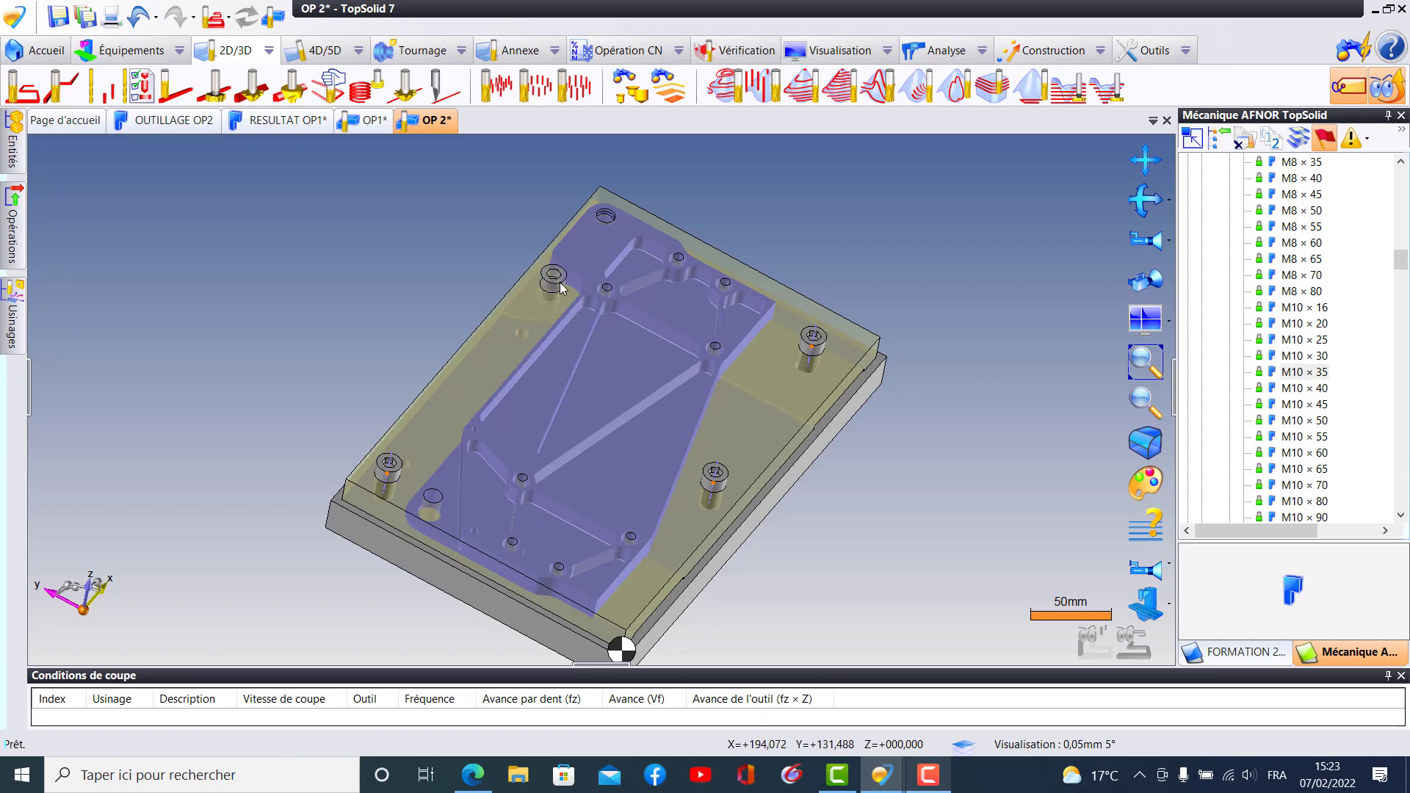
pyautogui.click(558, 292)
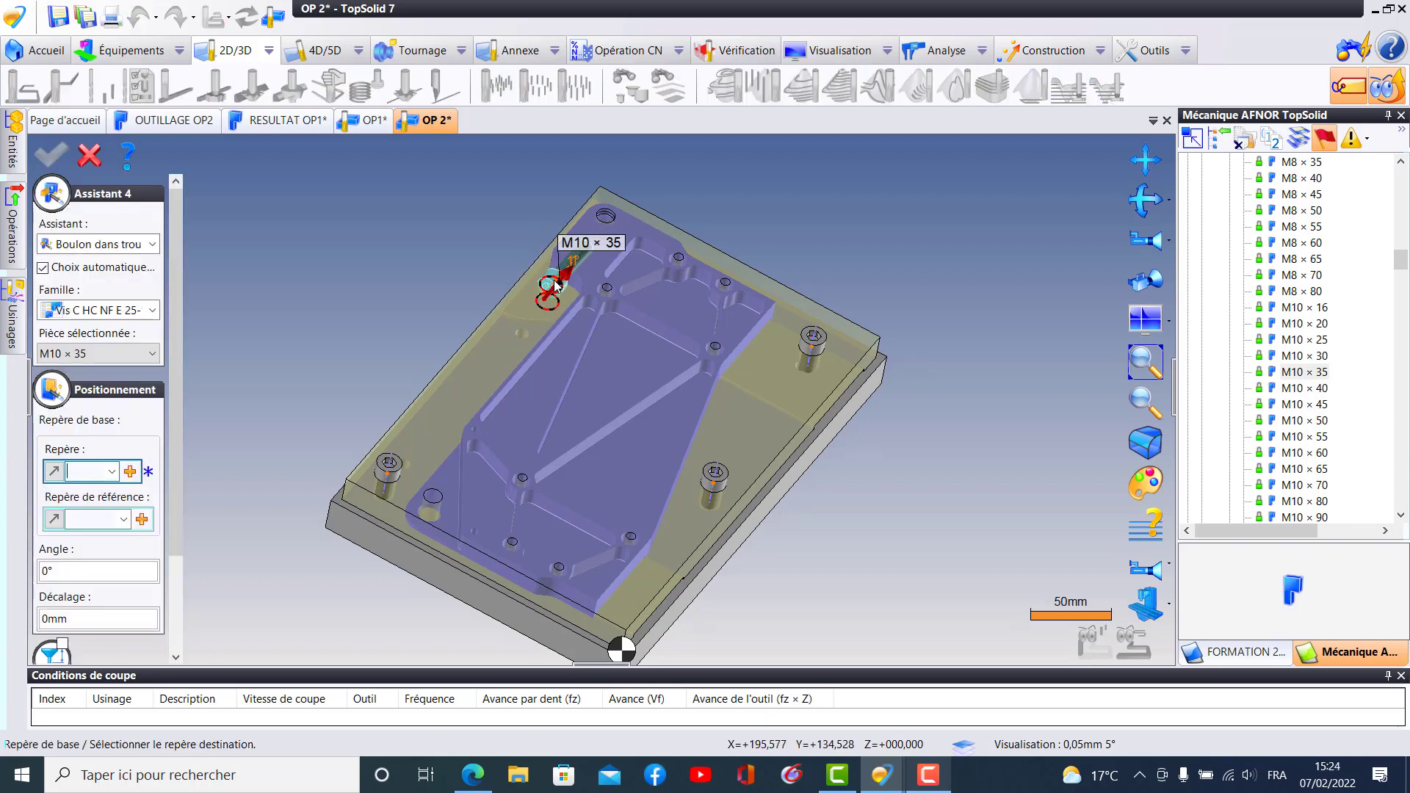
pyautogui.click(550, 293)
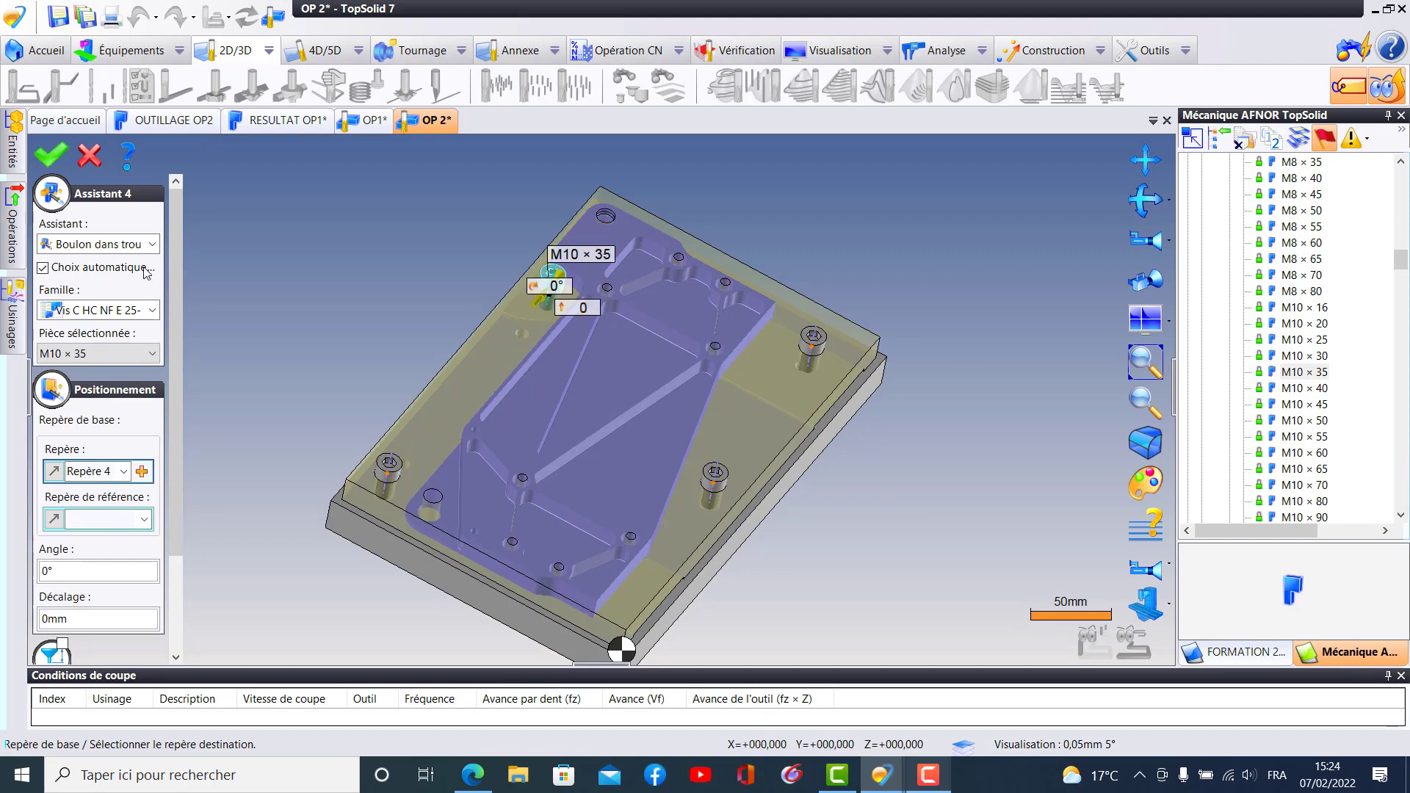
pyautogui.scroll(-3, 96, 308)
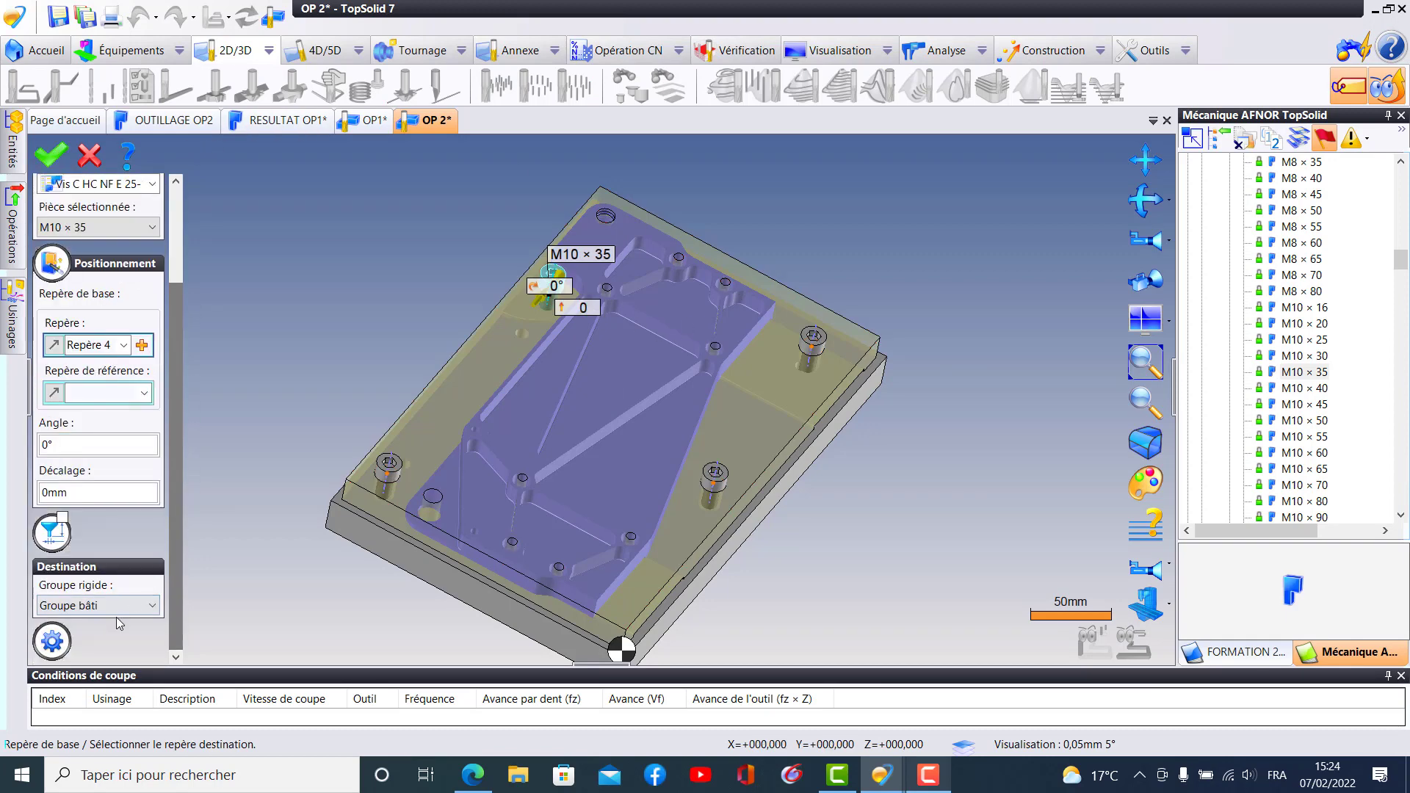
pyautogui.click(120, 609)
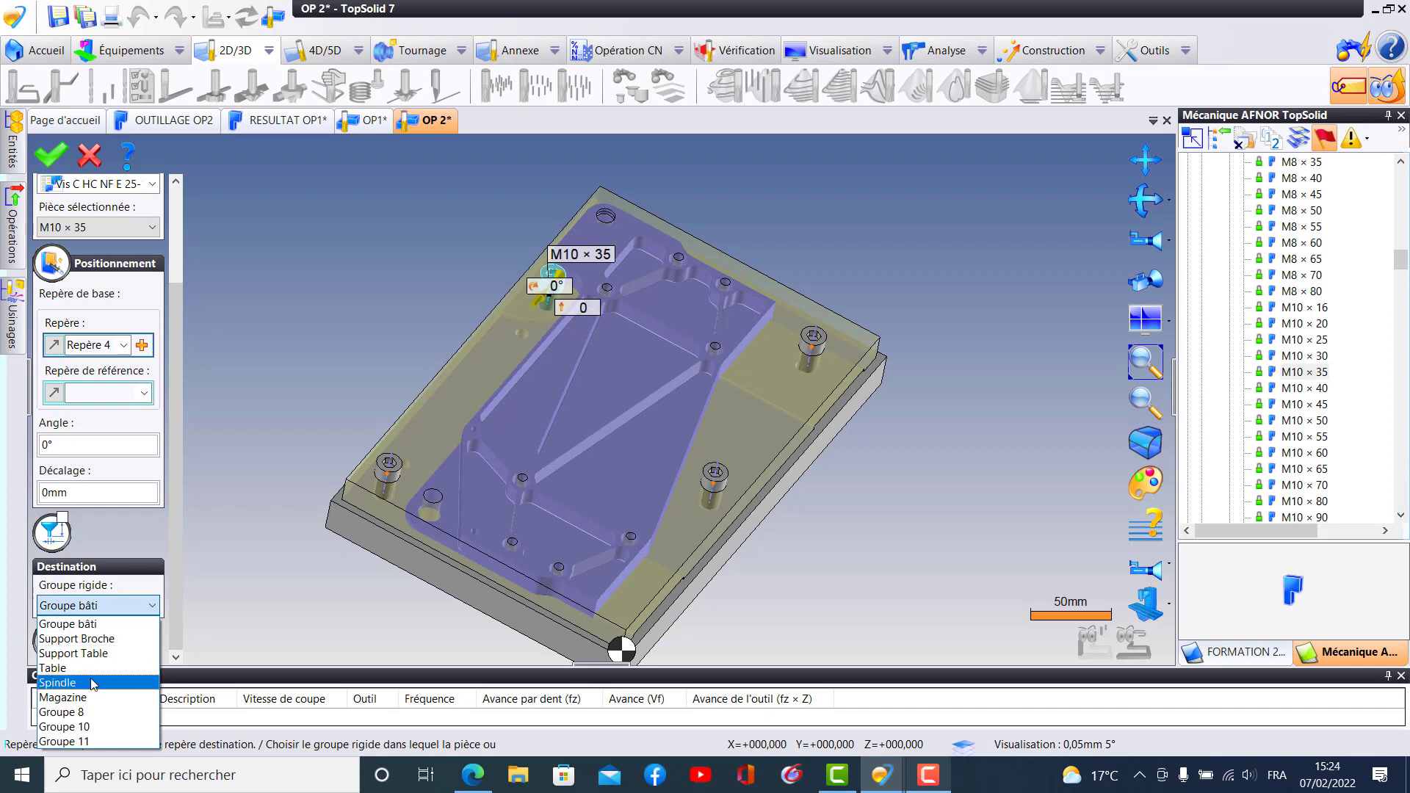
pyautogui.click(86, 669)
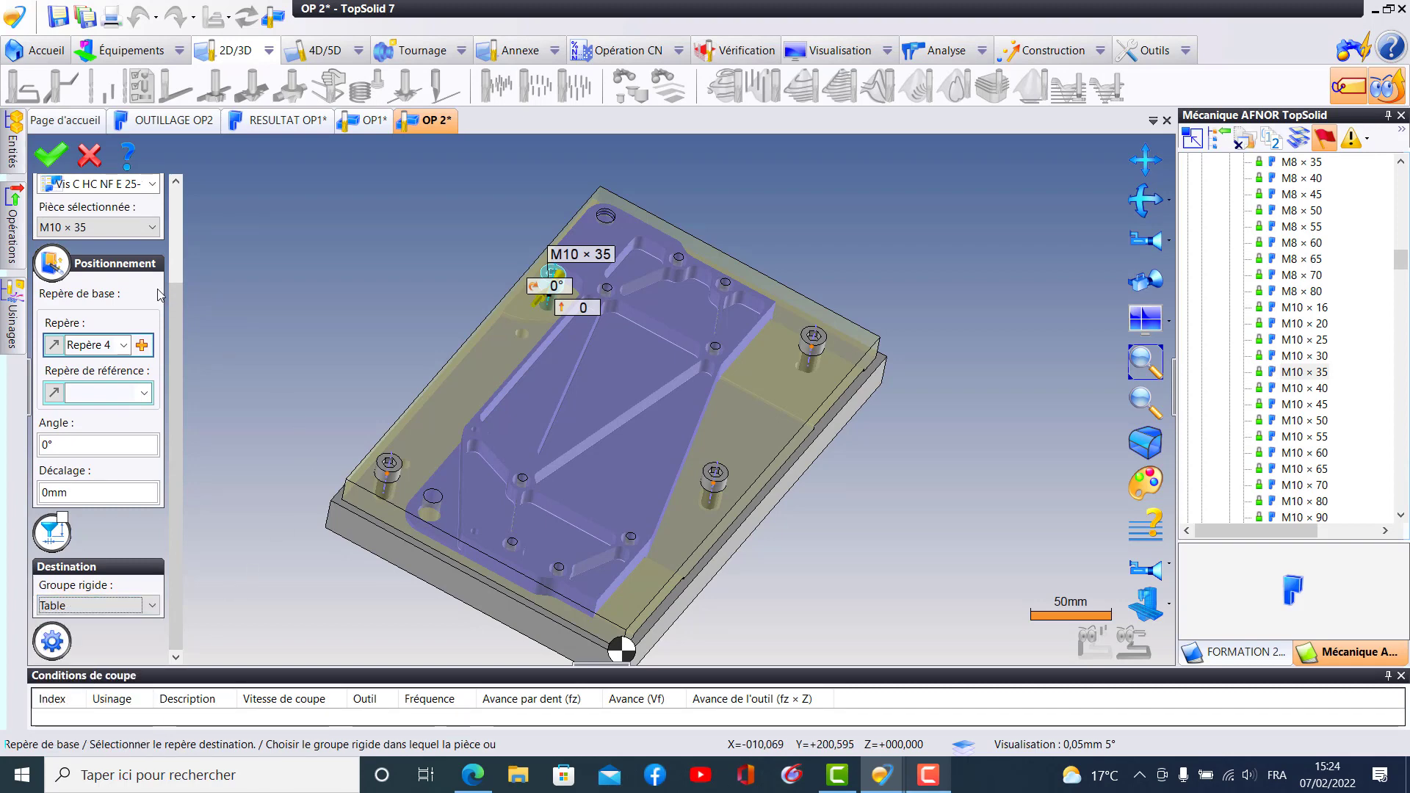
pyautogui.click(50, 154)
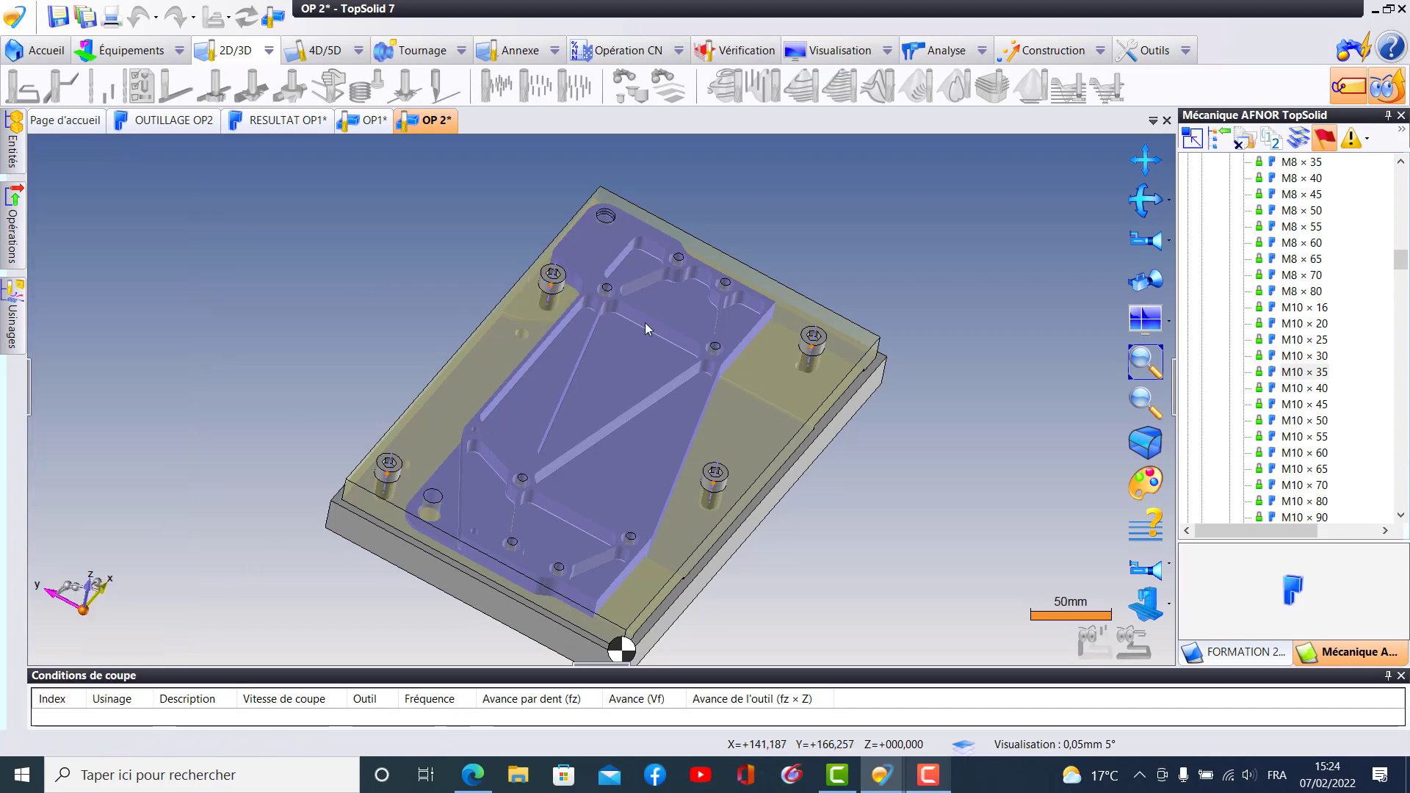
# - Include the M5 × 40 screw in the OP 2 document and position it in the part's hole at the +X end of the long diagonal rib
pyautogui.scroll(3, 677, 319)
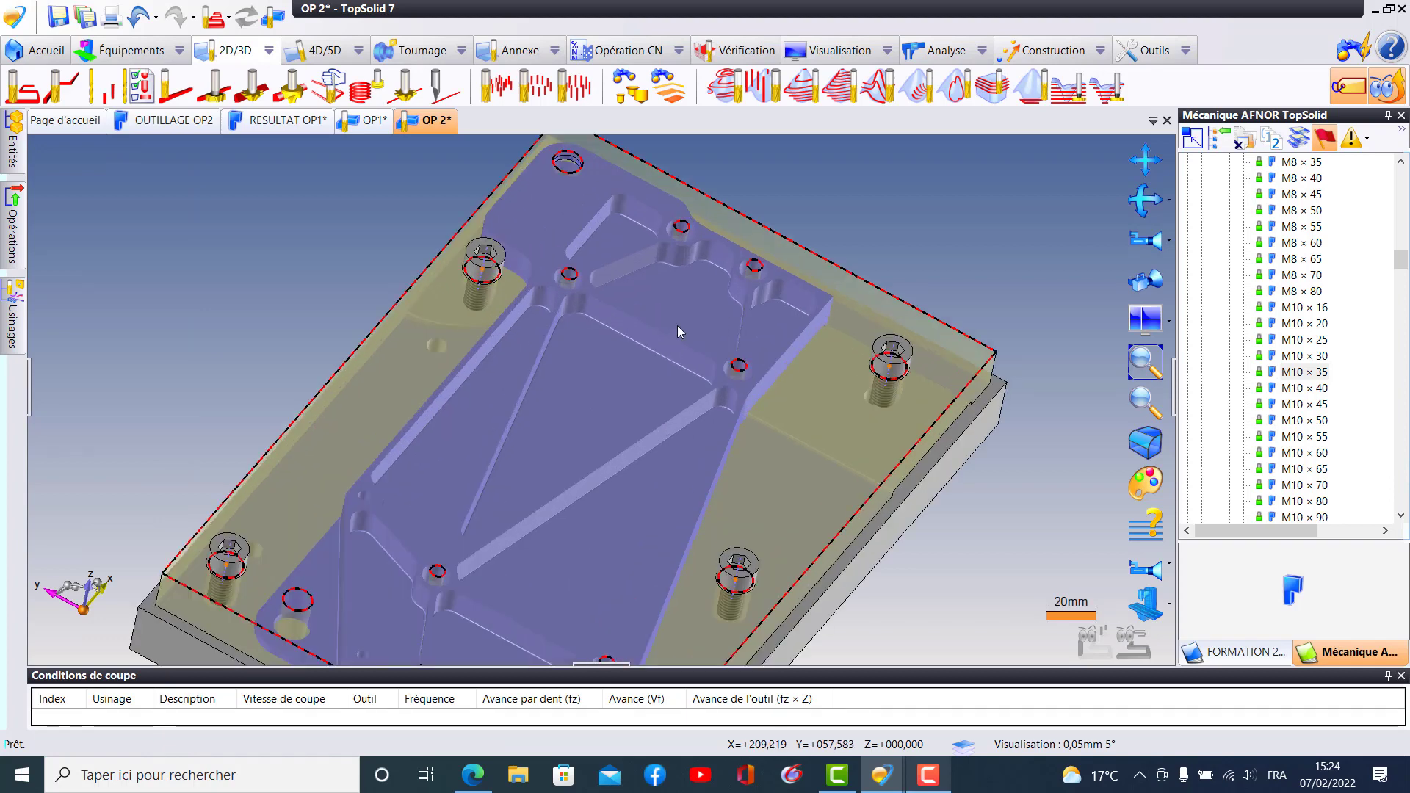
pyautogui.moveTo(677, 324); pyautogui.dragTo(812, 374, button='middle')
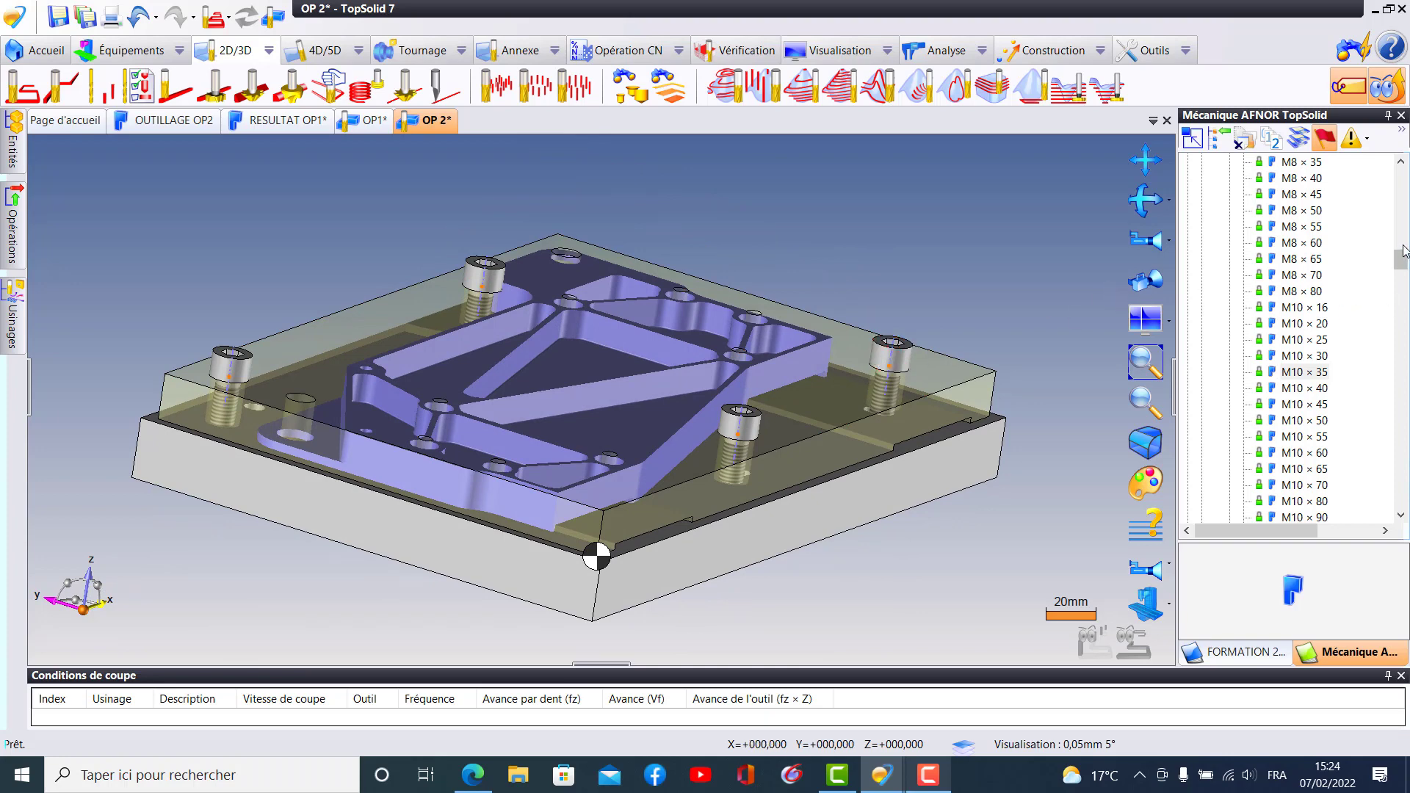
pyautogui.moveTo(1403, 264); pyautogui.dragTo(1399, 241)
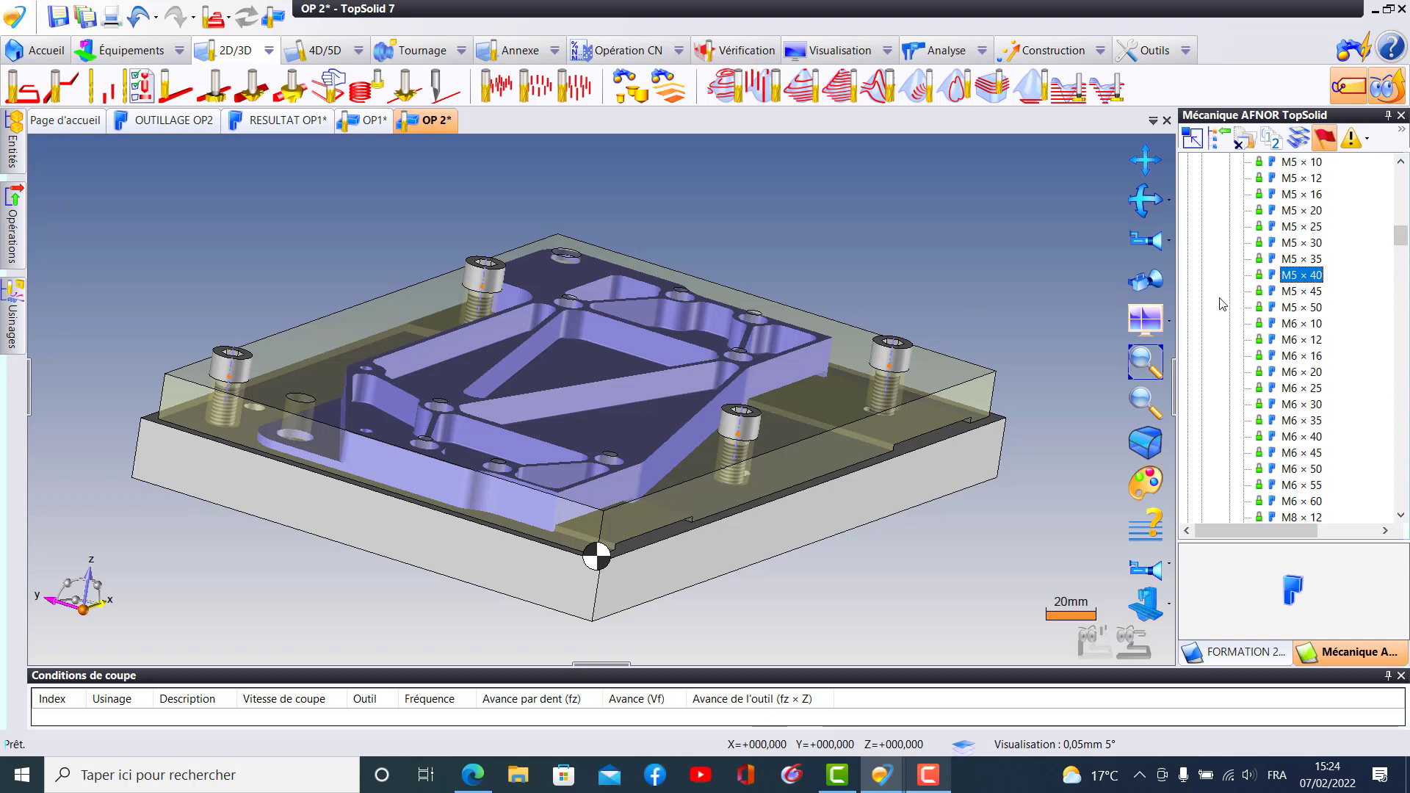
pyautogui.click(1300, 276)
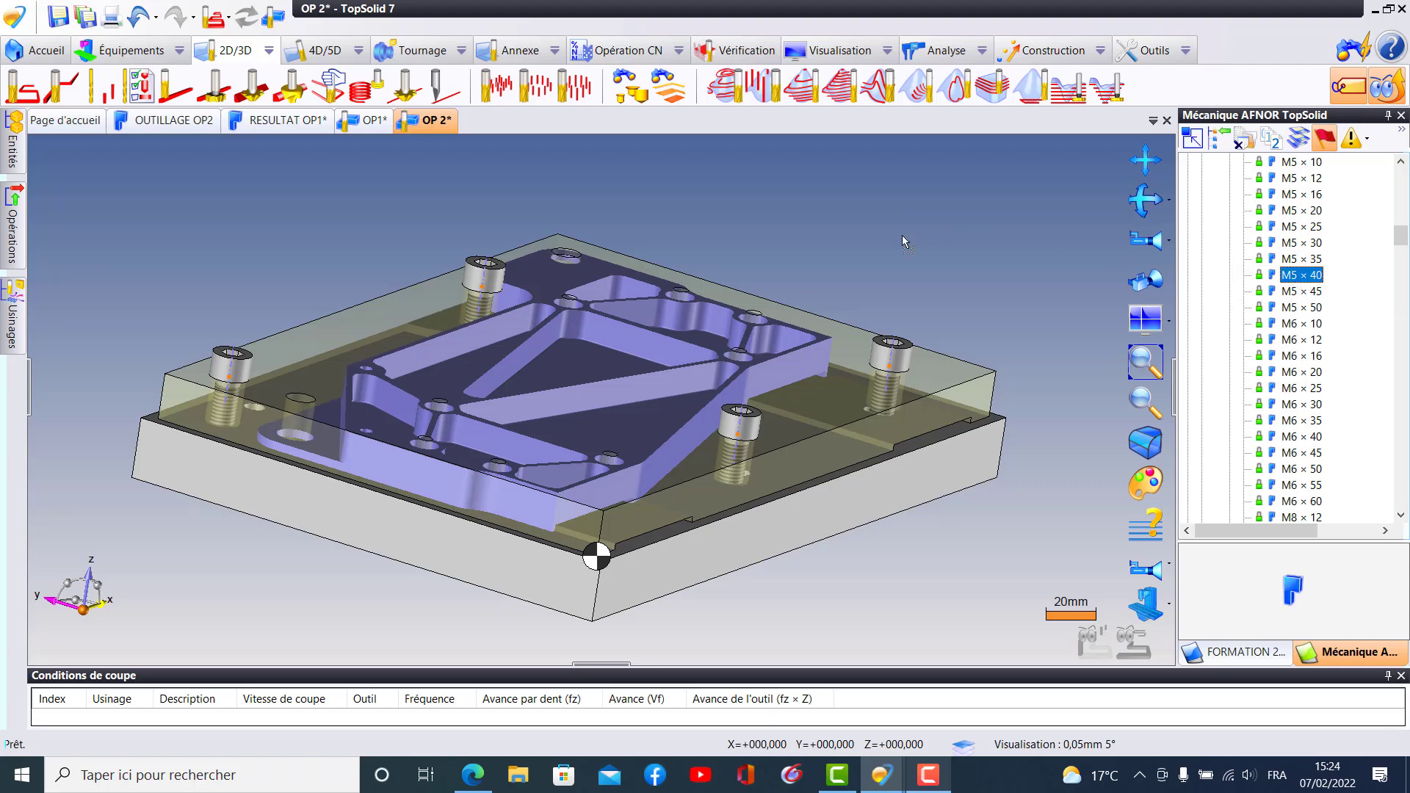
pyautogui.click(926, 183)
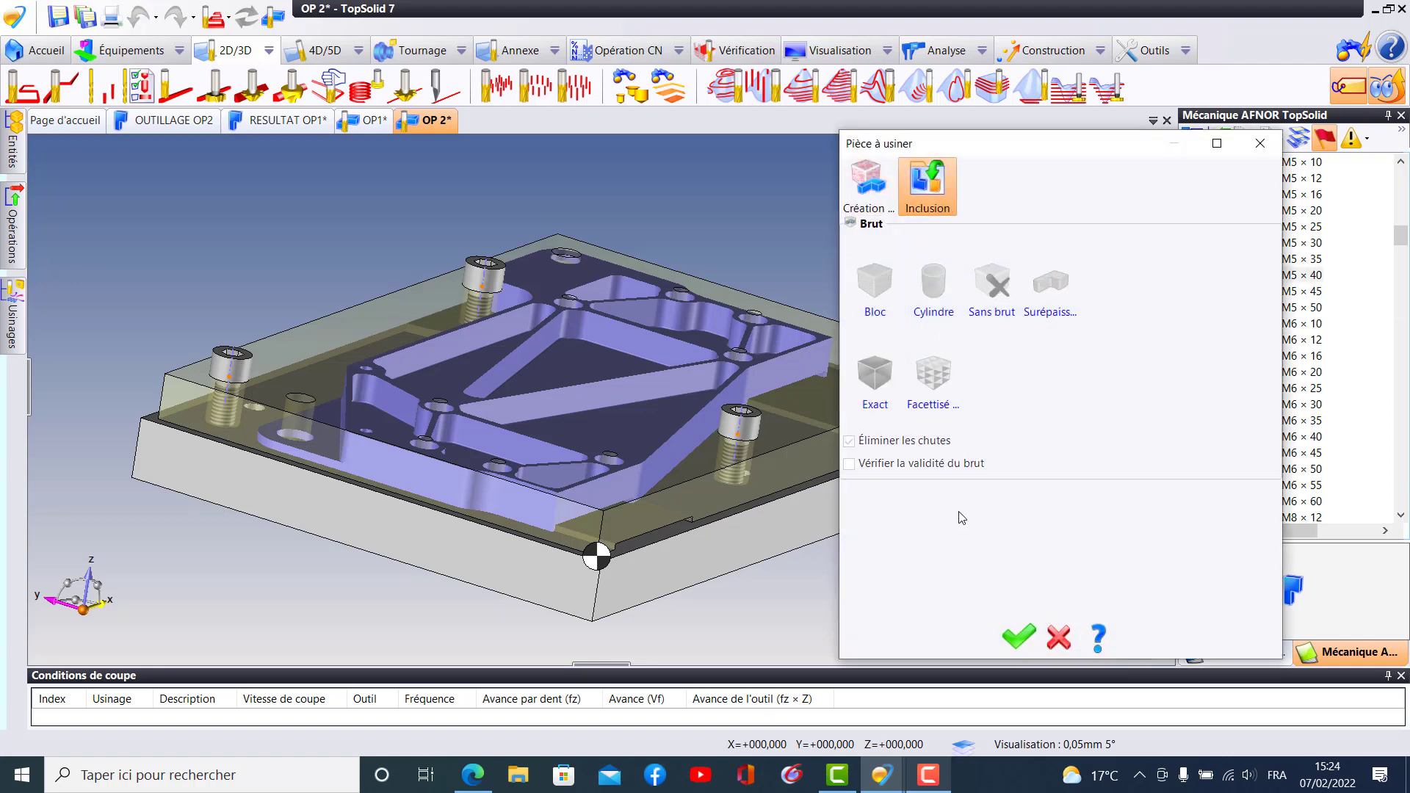
pyautogui.click(1017, 637)
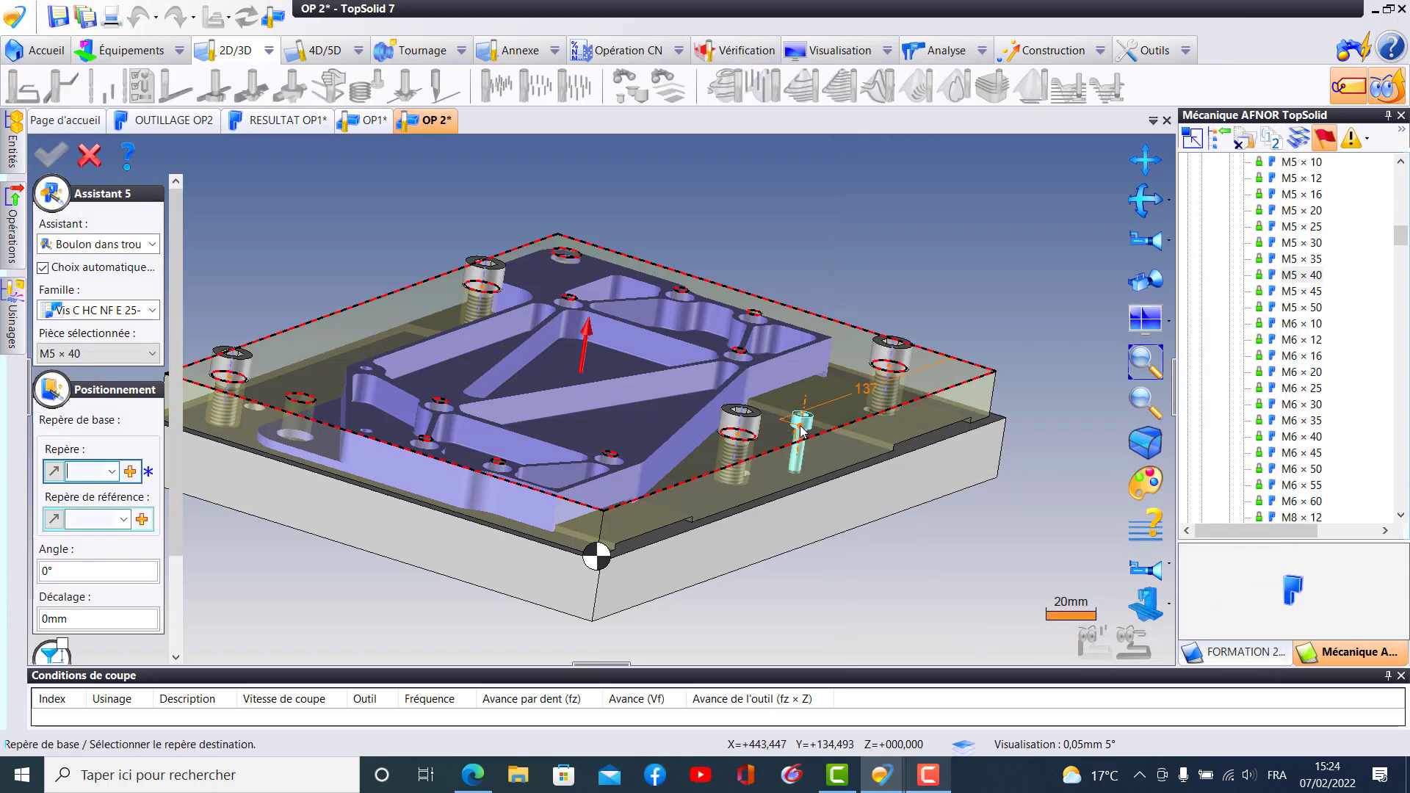
pyautogui.moveTo(800, 426); pyautogui.dragTo(764, 389, button='middle')
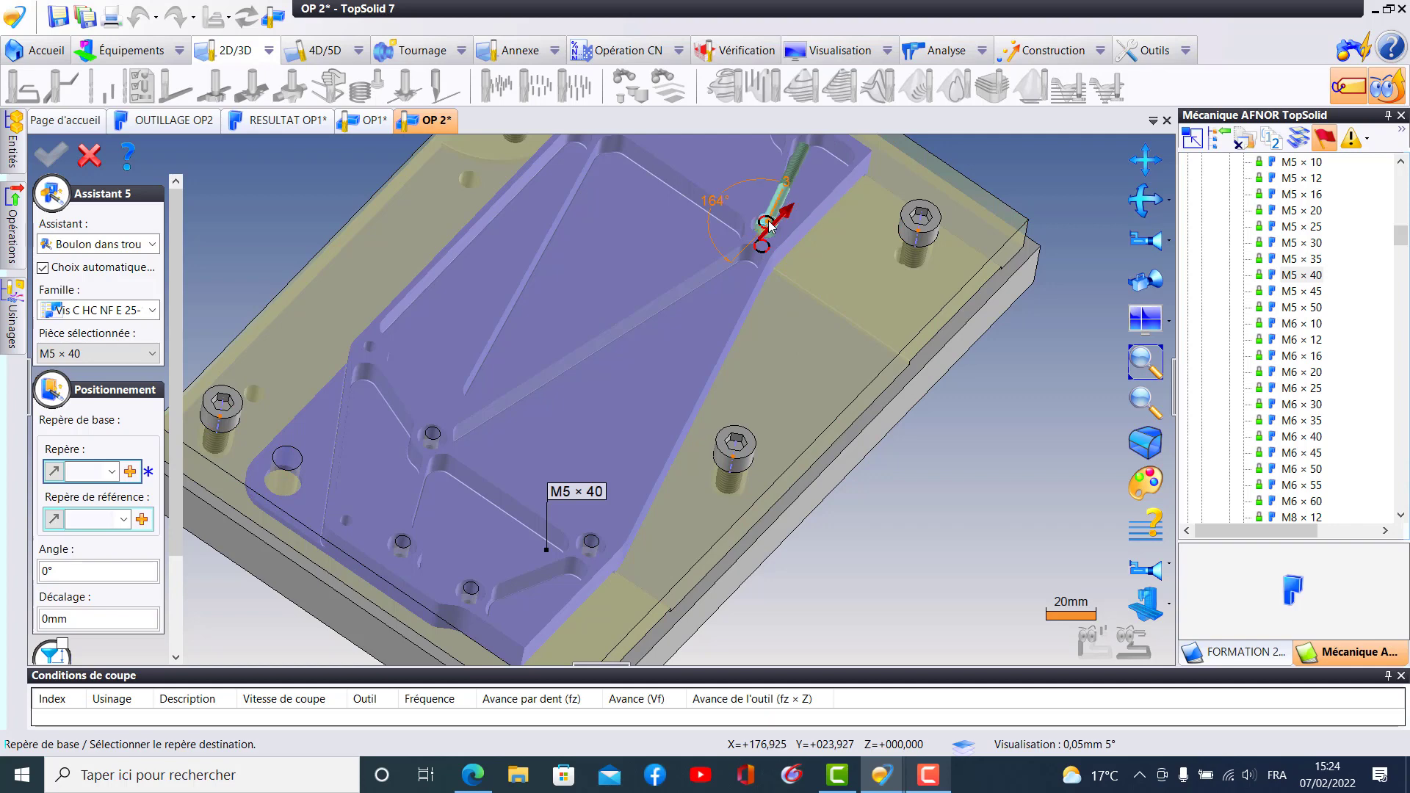
pyautogui.scroll(2, 764, 234)
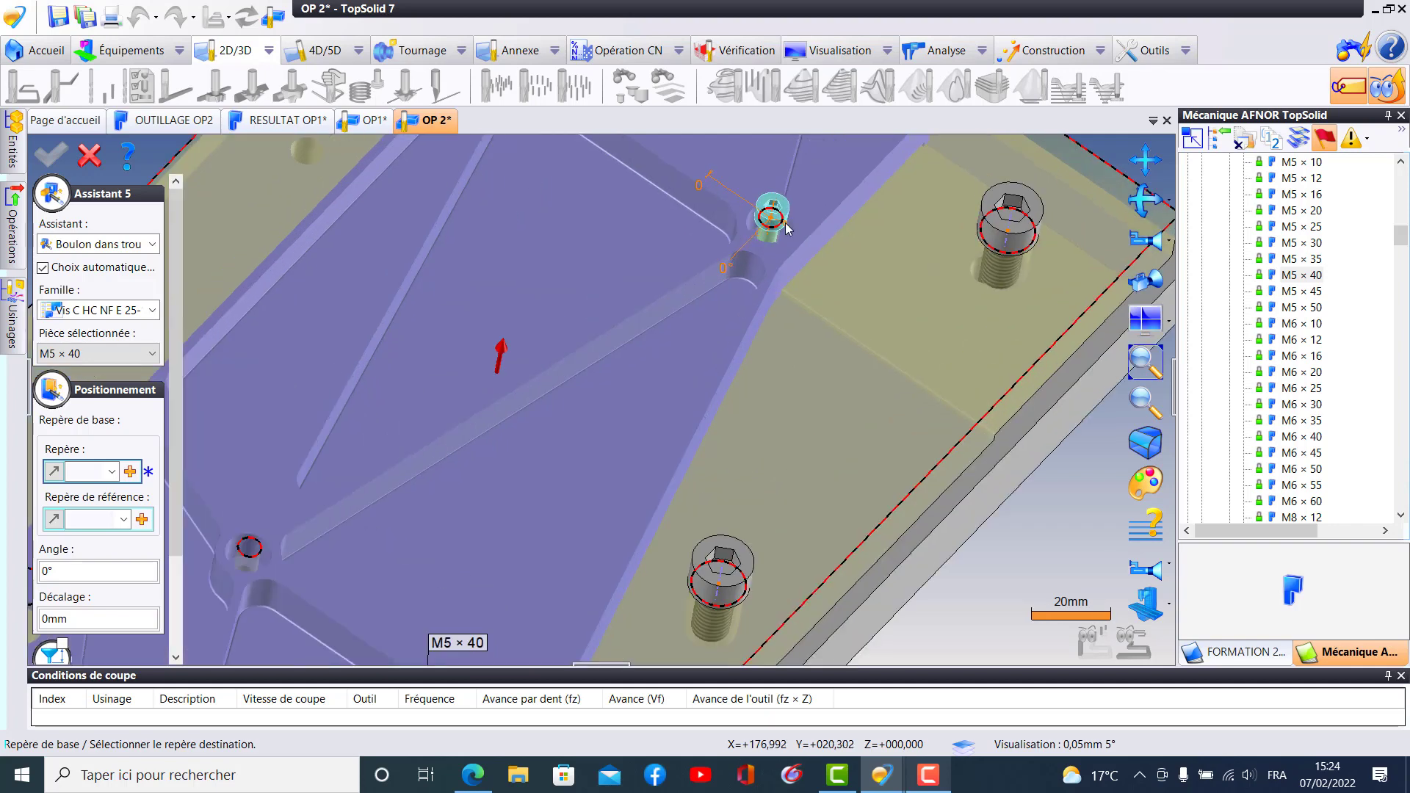
pyautogui.click(786, 229)
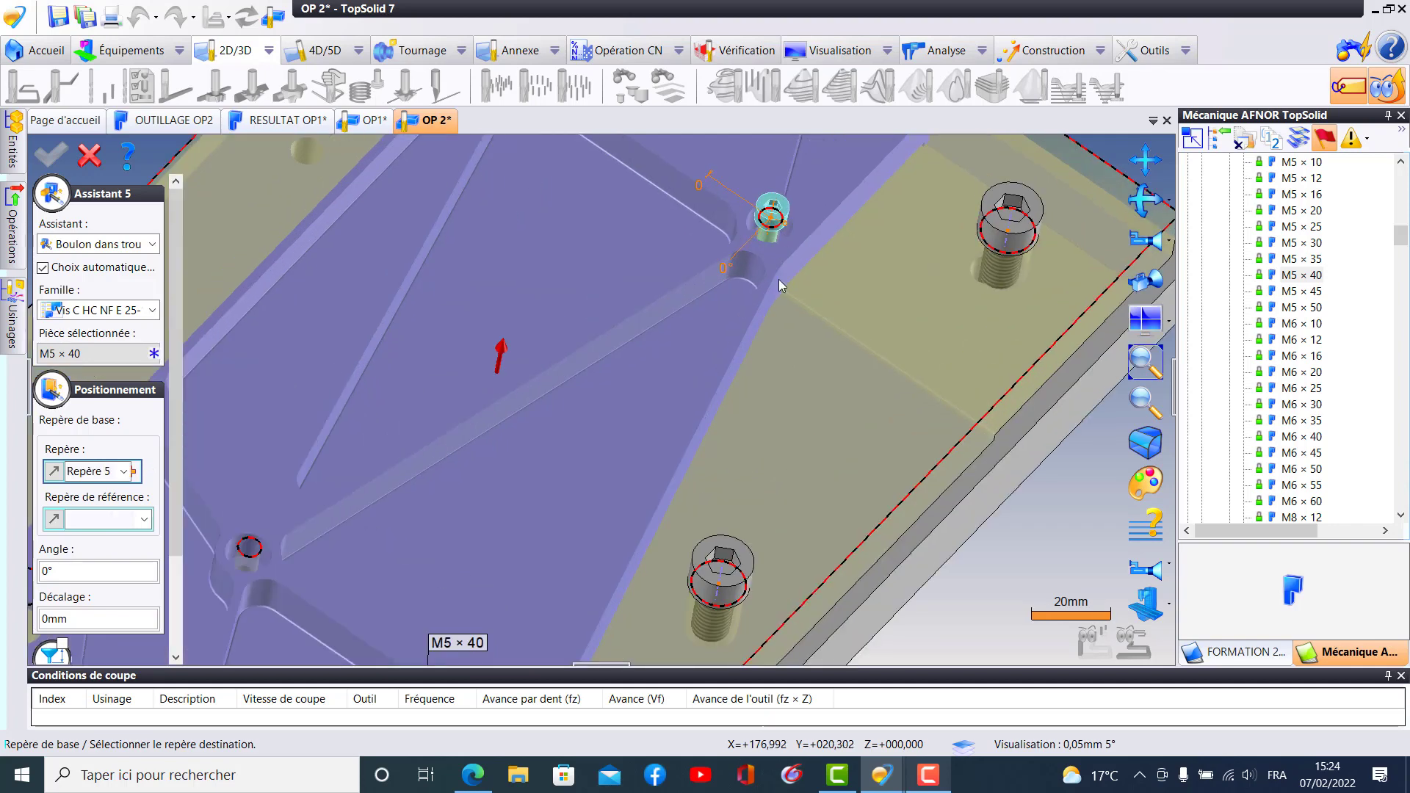
# - Set the first M5 × 40 screw's destination rigid group to Table and validate its inclusion
pyautogui.moveTo(556, 471); pyautogui.dragTo(183, 497, button='middle')
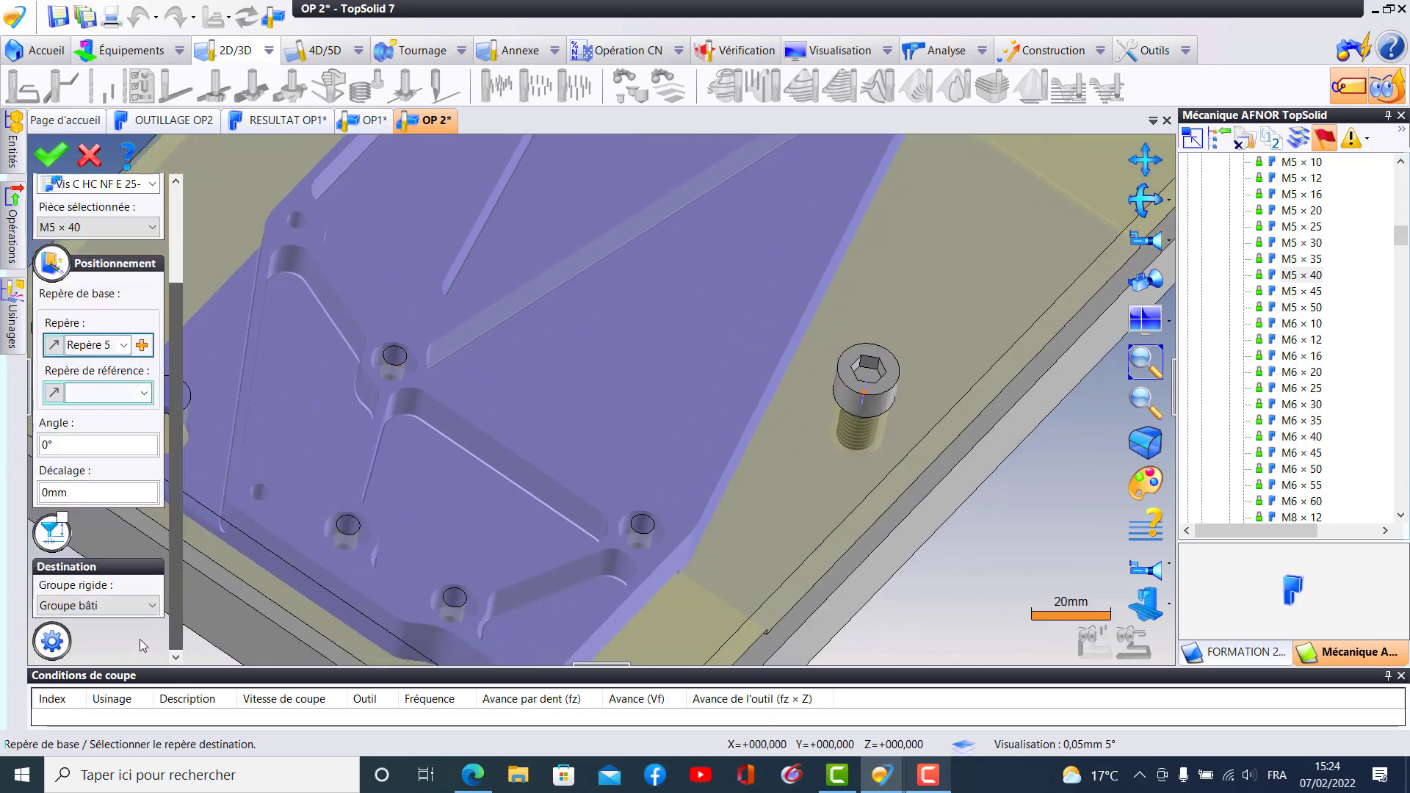
pyautogui.click(110, 605)
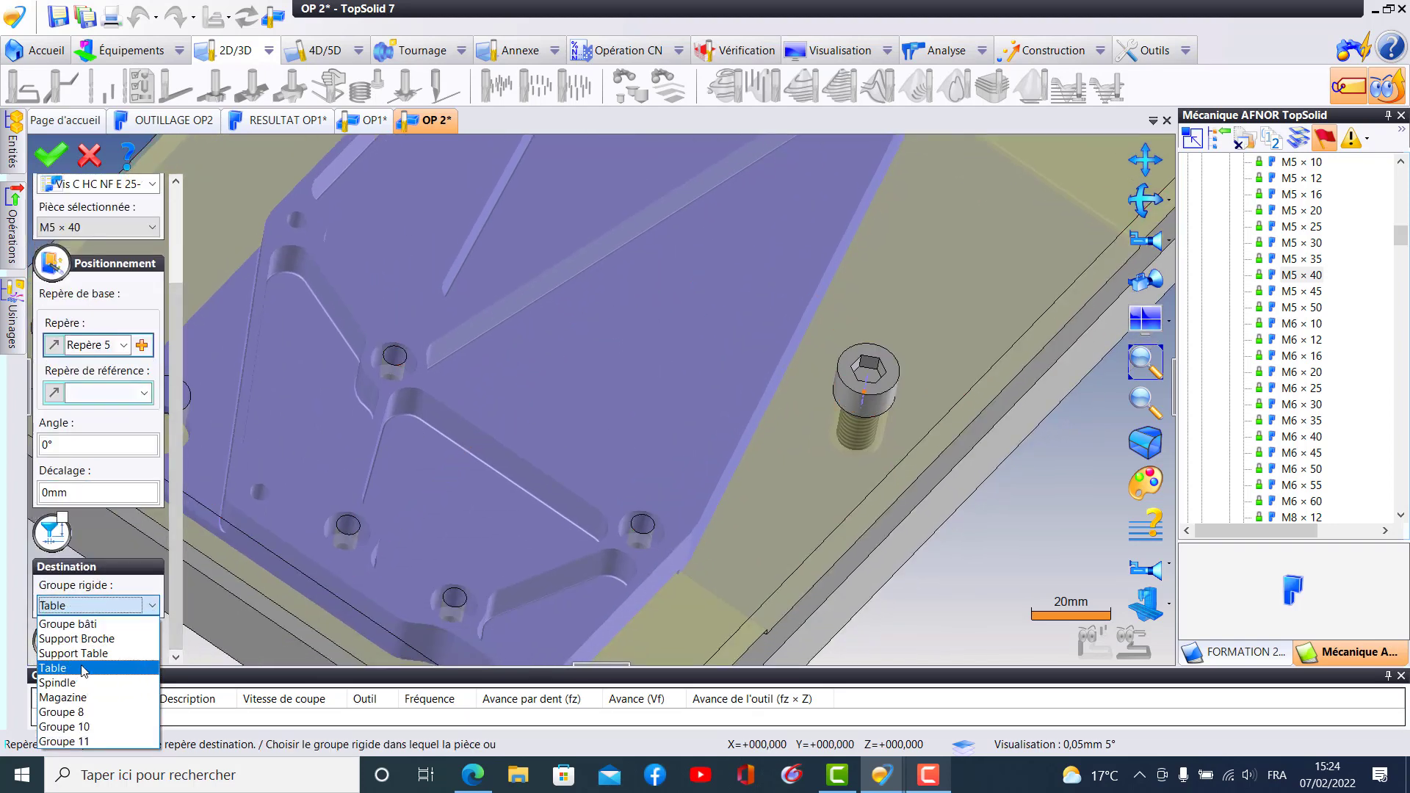
pyautogui.click(83, 667)
pyautogui.click(52, 154)
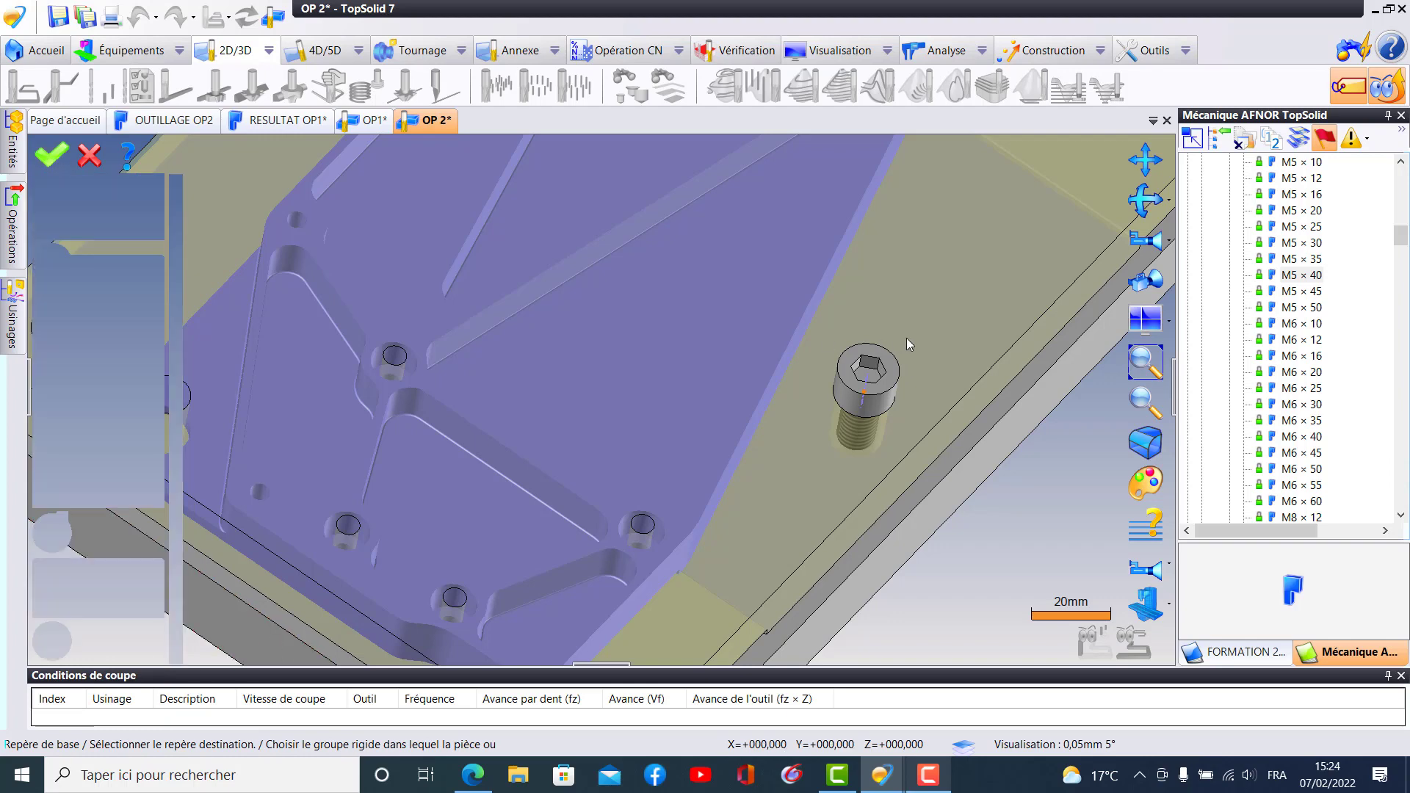
# - Place a second M5 × 40 screw in the hole at the −X end of the long diagonal rib and assign it to the Table rigid group
pyautogui.scroll(-2, 954, 494)
pyautogui.moveTo(931, 510); pyautogui.dragTo(929, 585, button='middle')
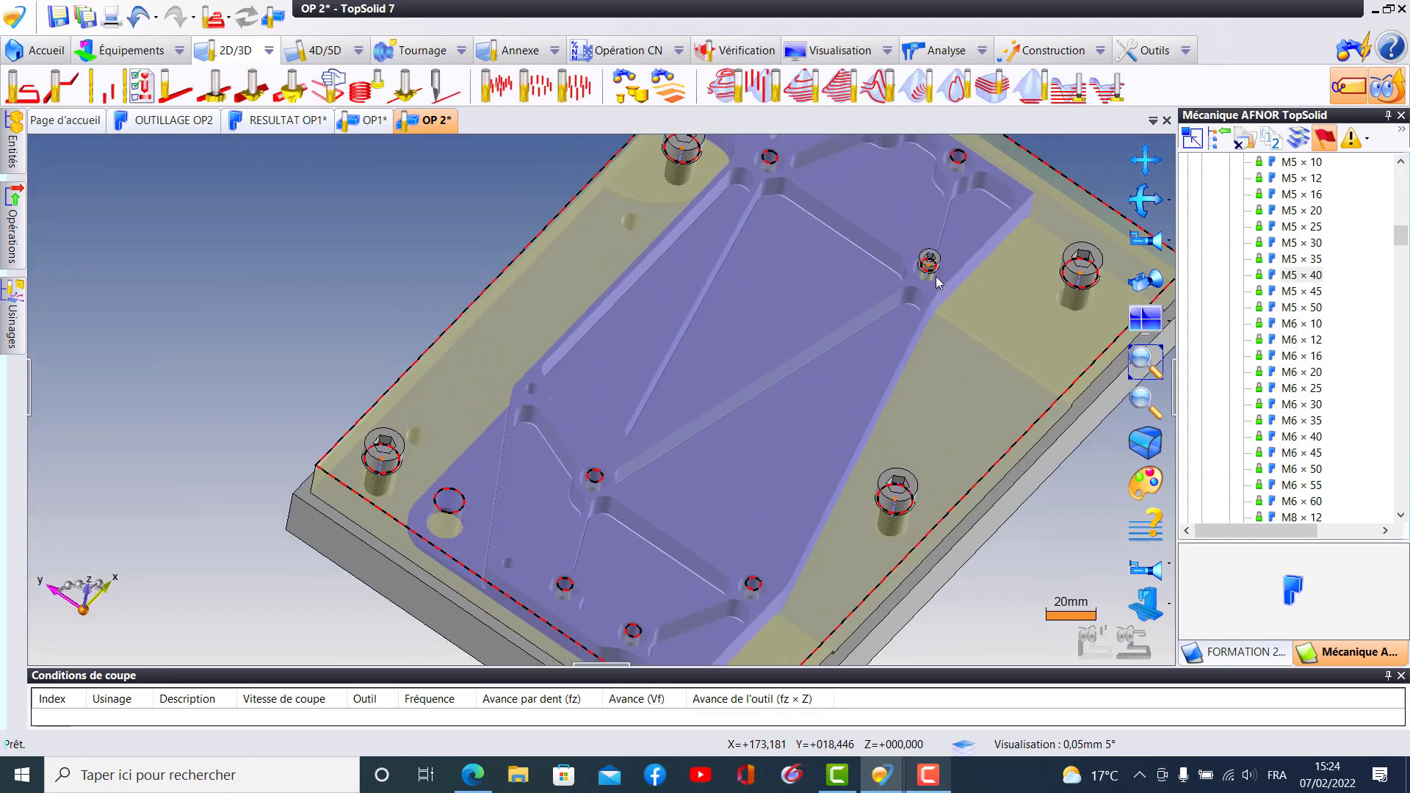
pyautogui.keyDown('ctrl'); pyautogui.moveTo(937, 264); pyautogui.dragTo(759, 367); pyautogui.keyUp('ctrl')
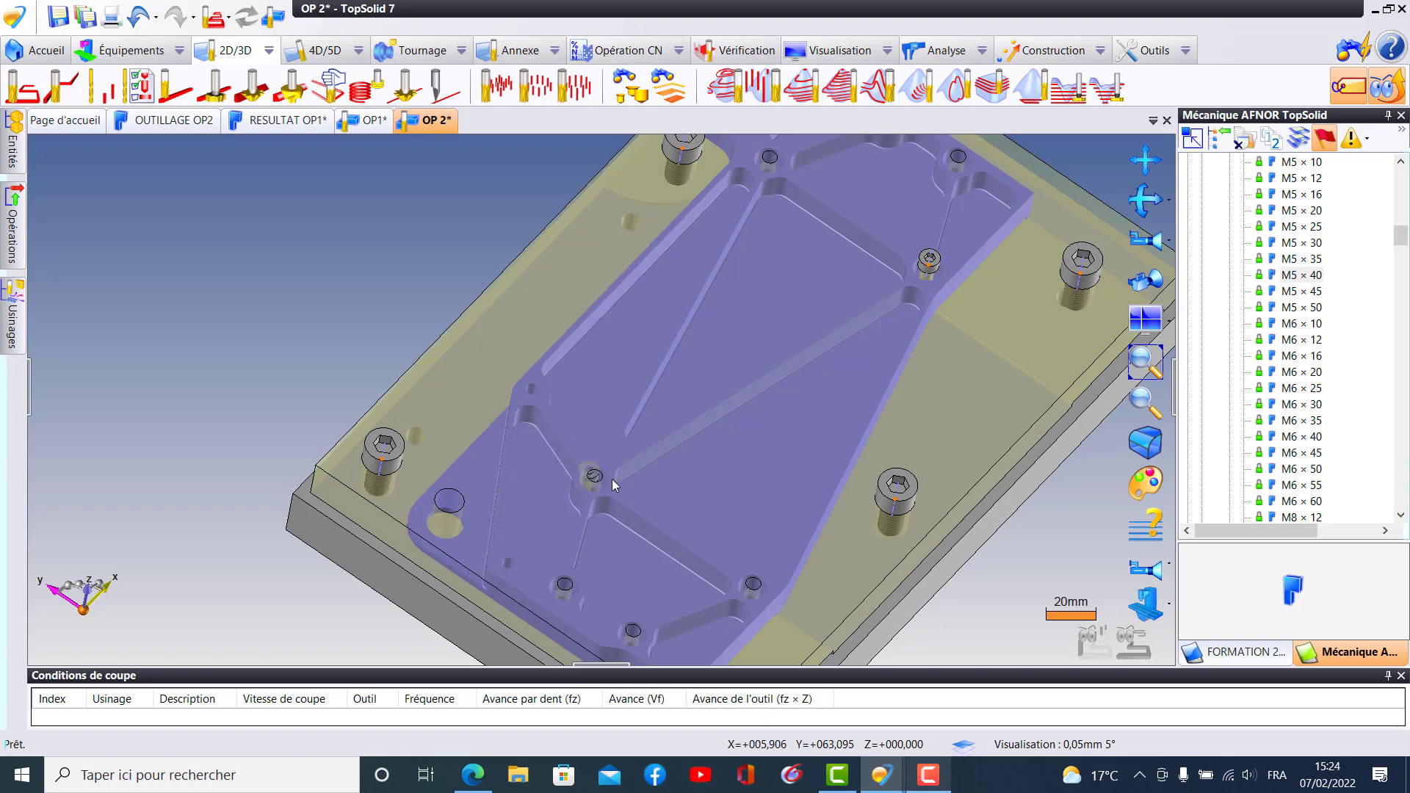
pyautogui.keyDown('ctrl'); pyautogui.moveTo(611, 479); pyautogui.dragTo(611, 479); pyautogui.keyUp('ctrl')
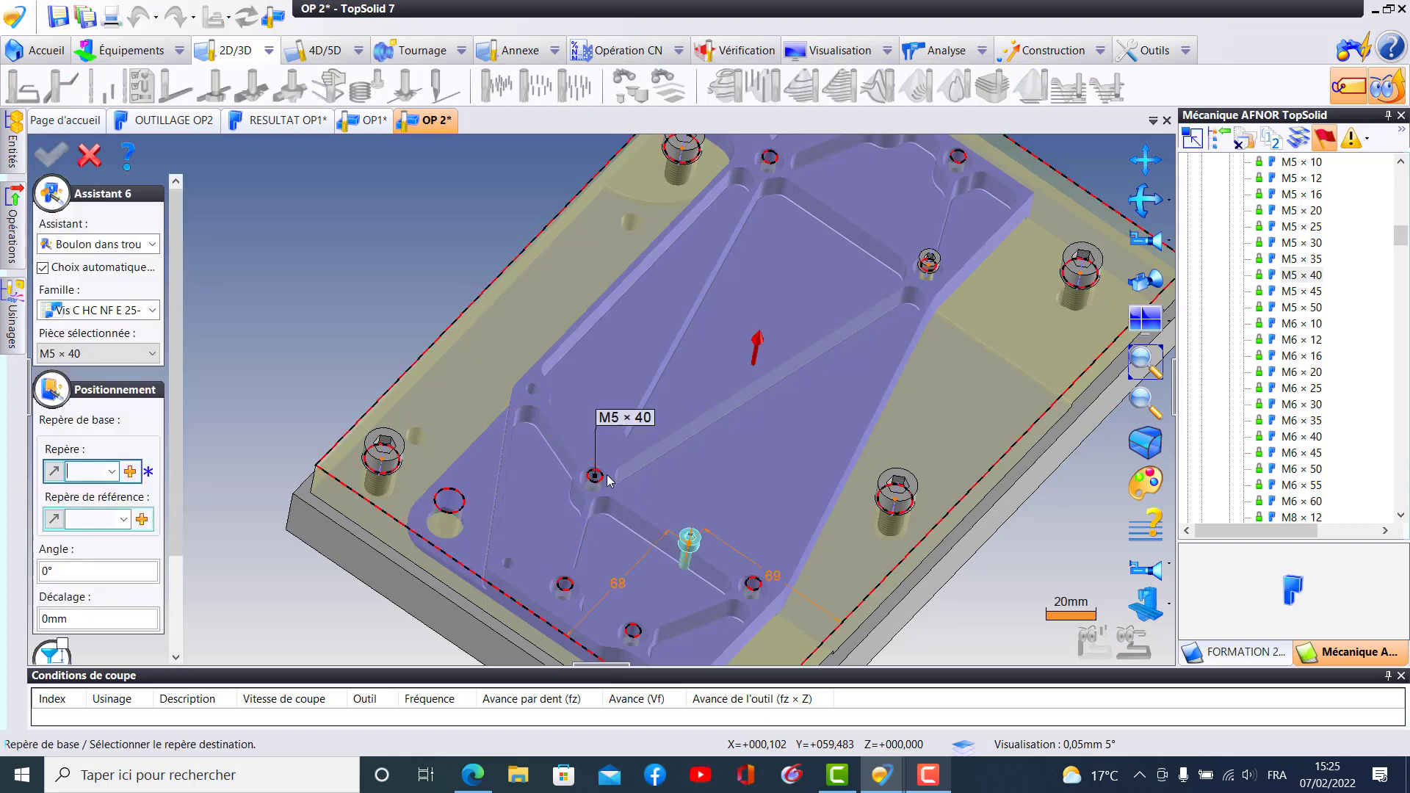
pyautogui.click(598, 478)
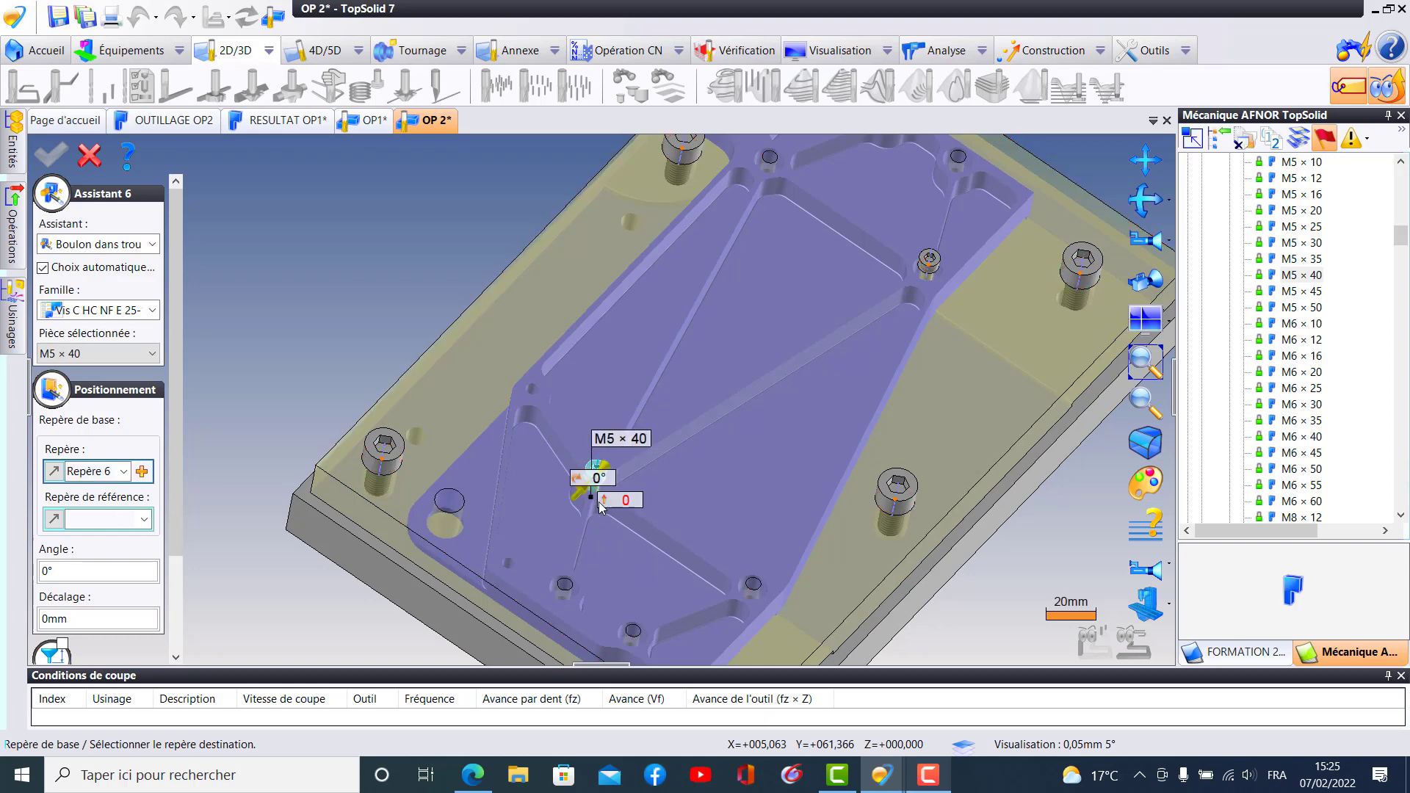
pyautogui.moveTo(174, 423); pyautogui.dragTo(171, 612)
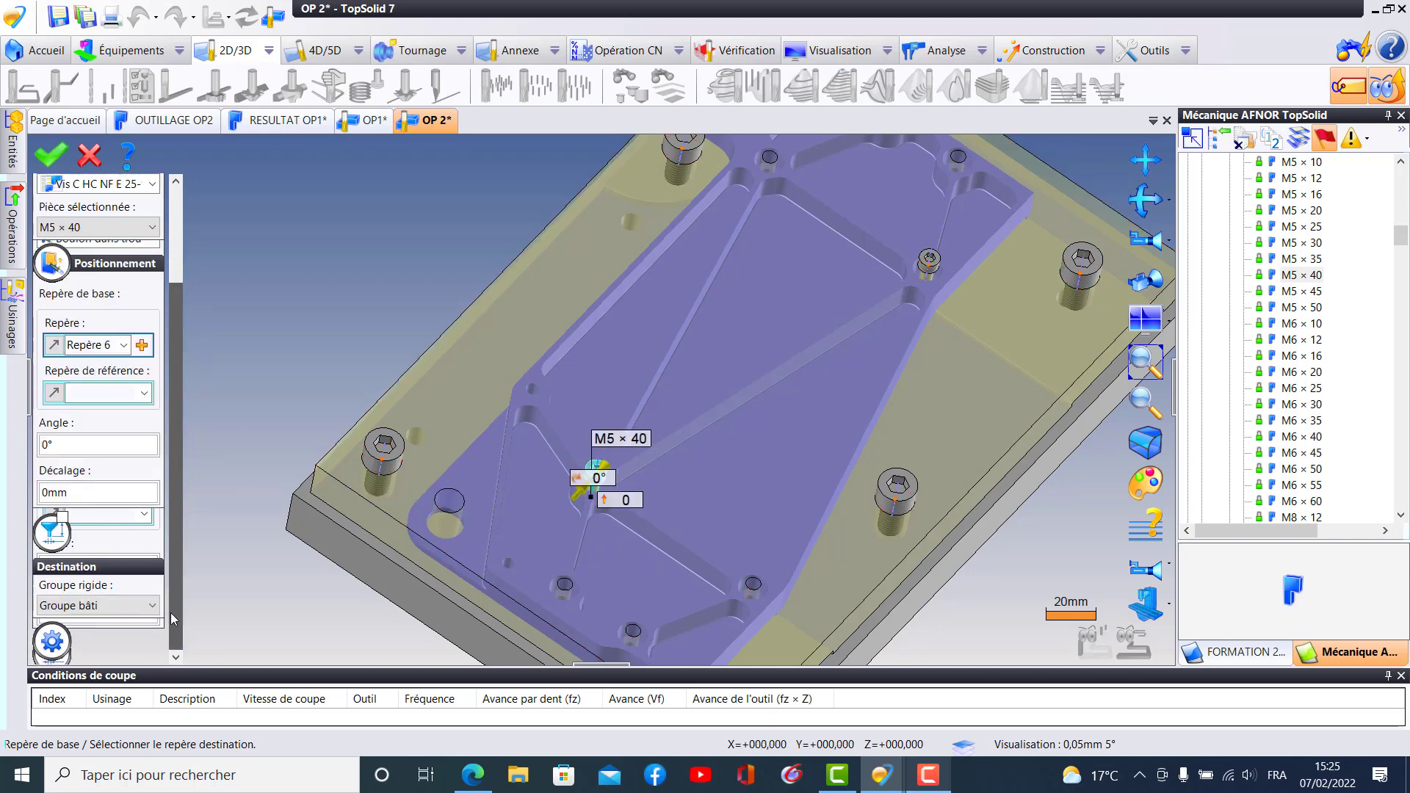
pyautogui.click(103, 606)
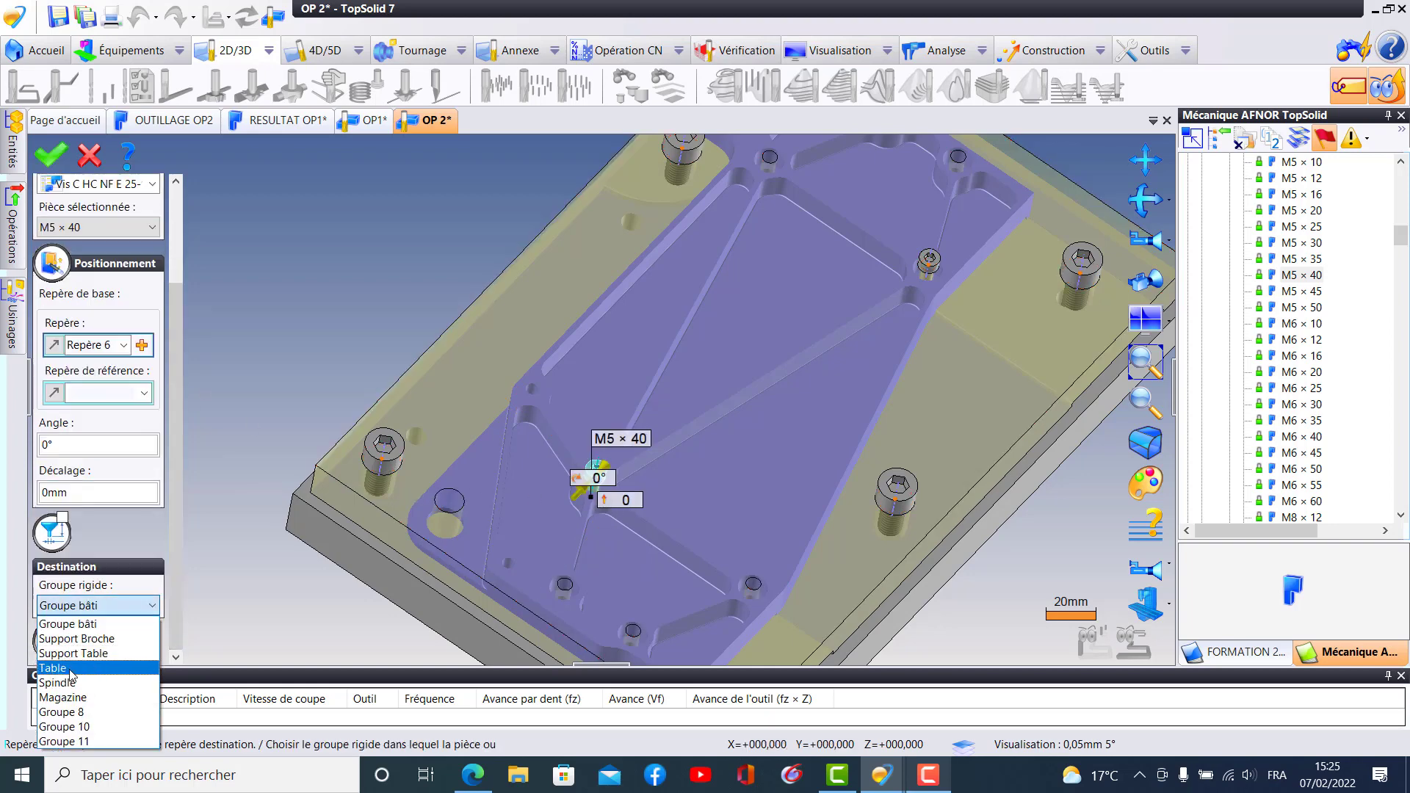
pyautogui.click(79, 674)
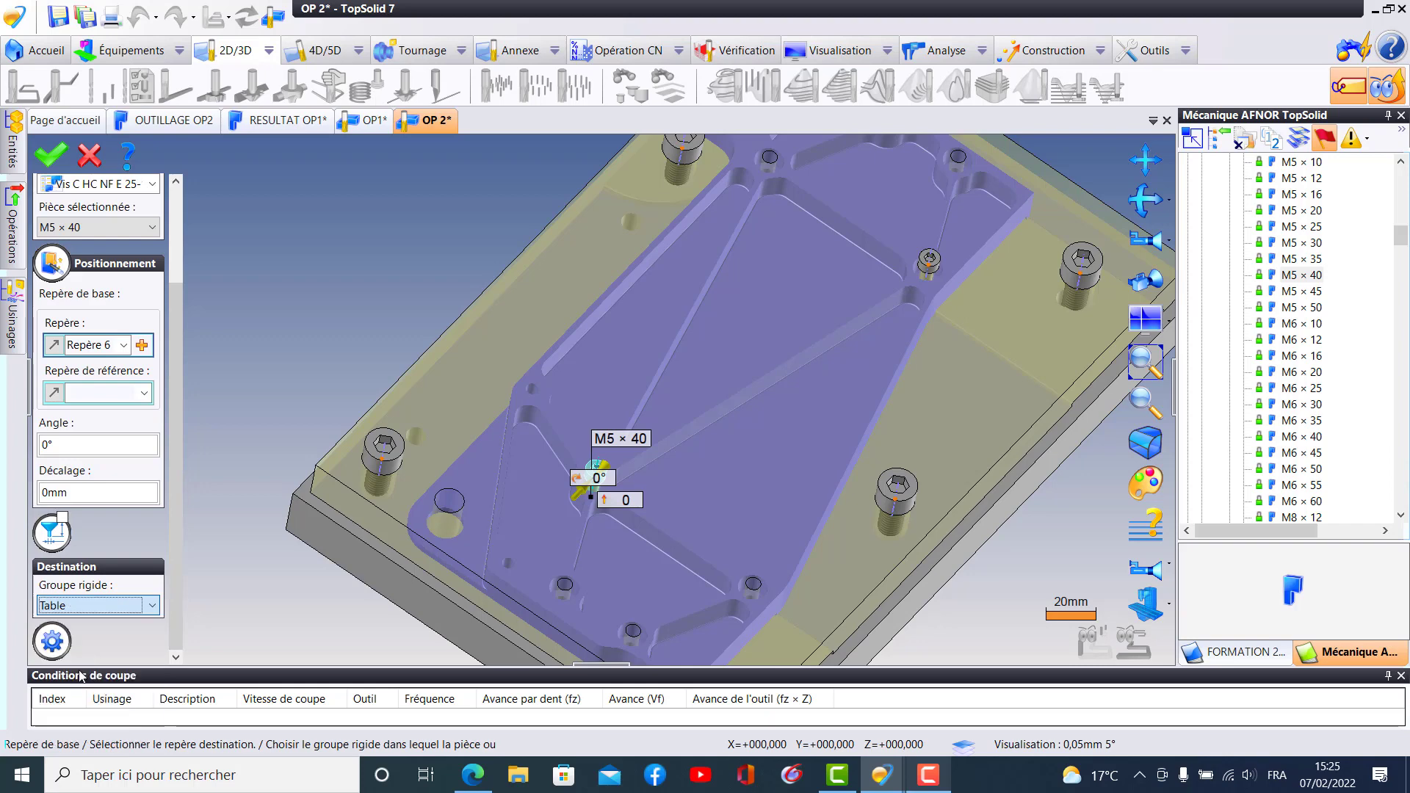
pyautogui.click(51, 154)
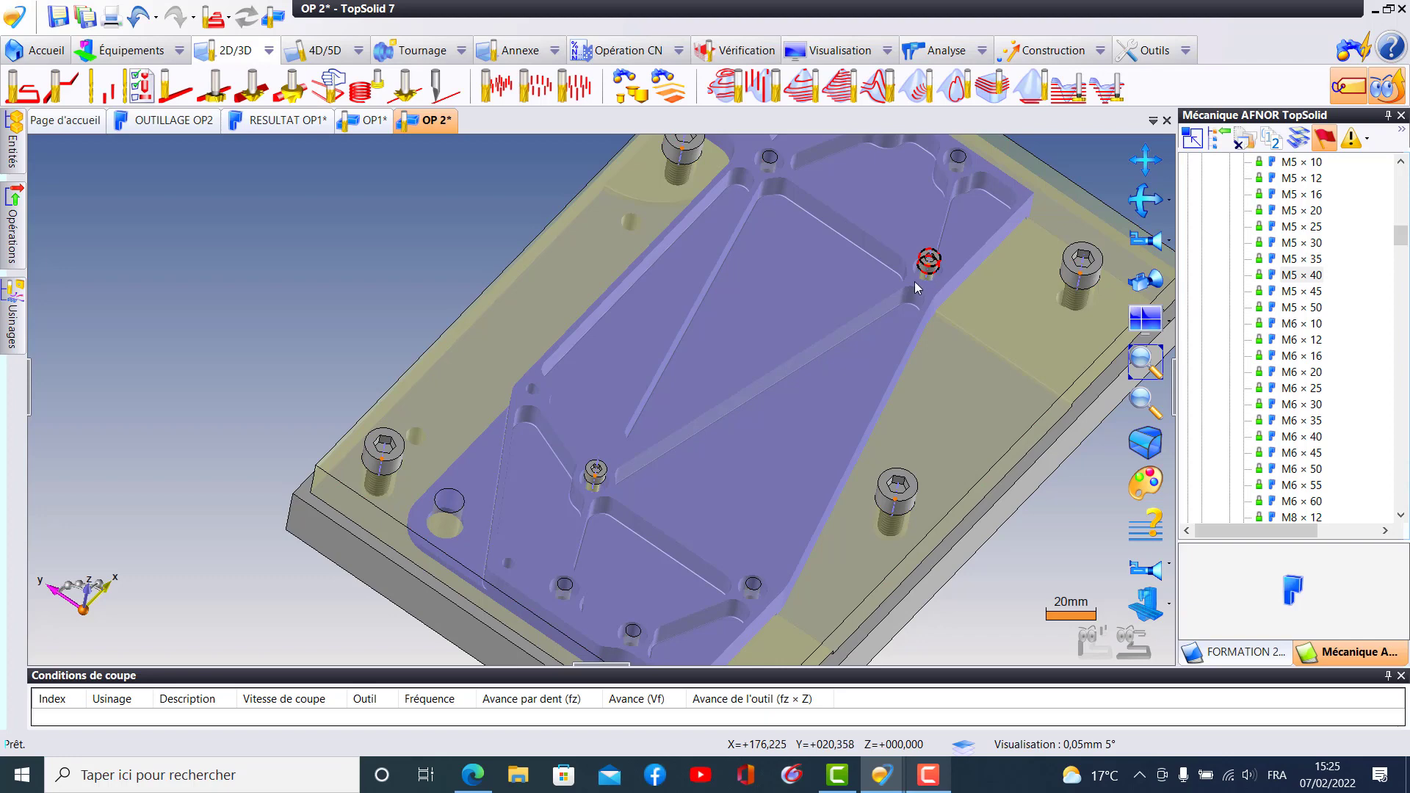
pyautogui.moveTo(780, 573); pyautogui.dragTo(935, 272)
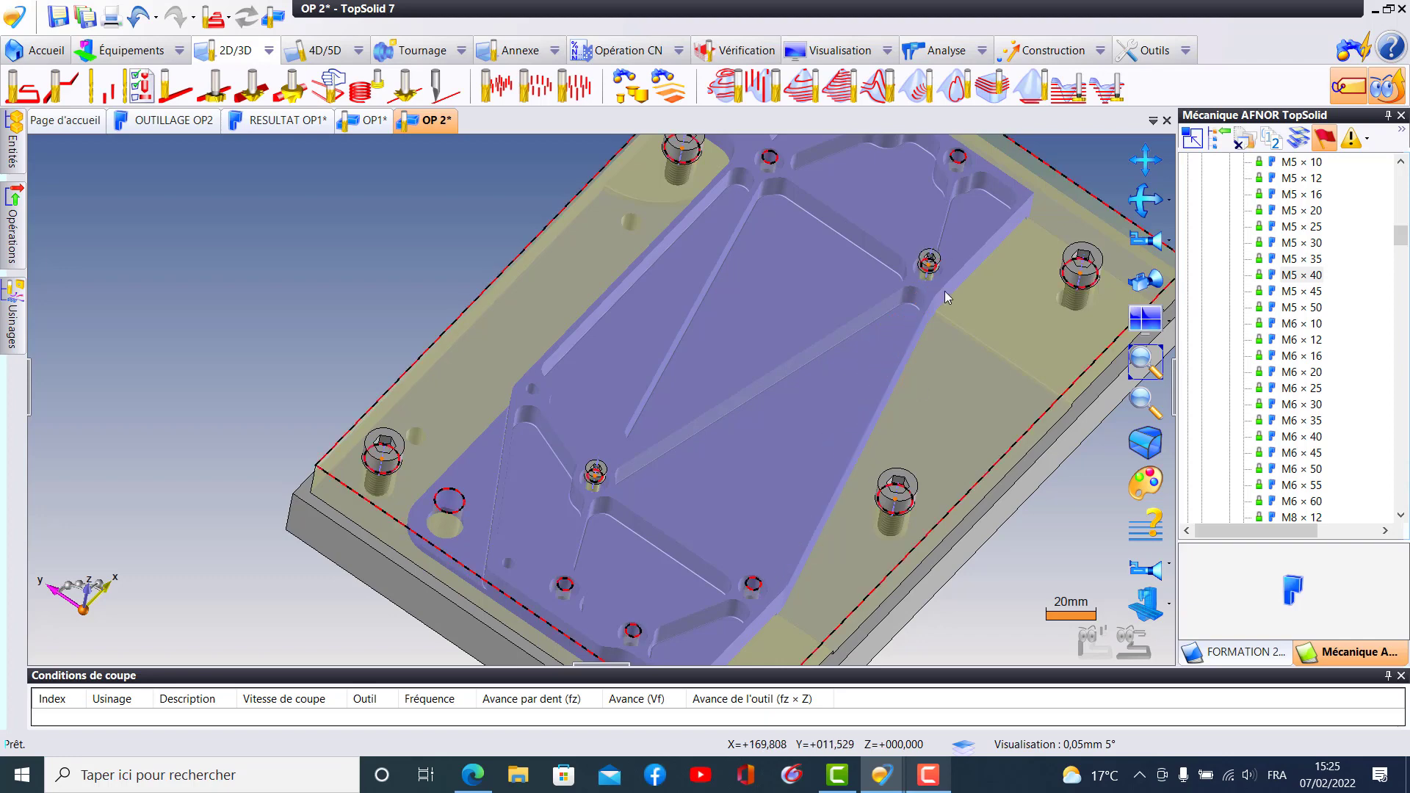
pyautogui.click(944, 291)
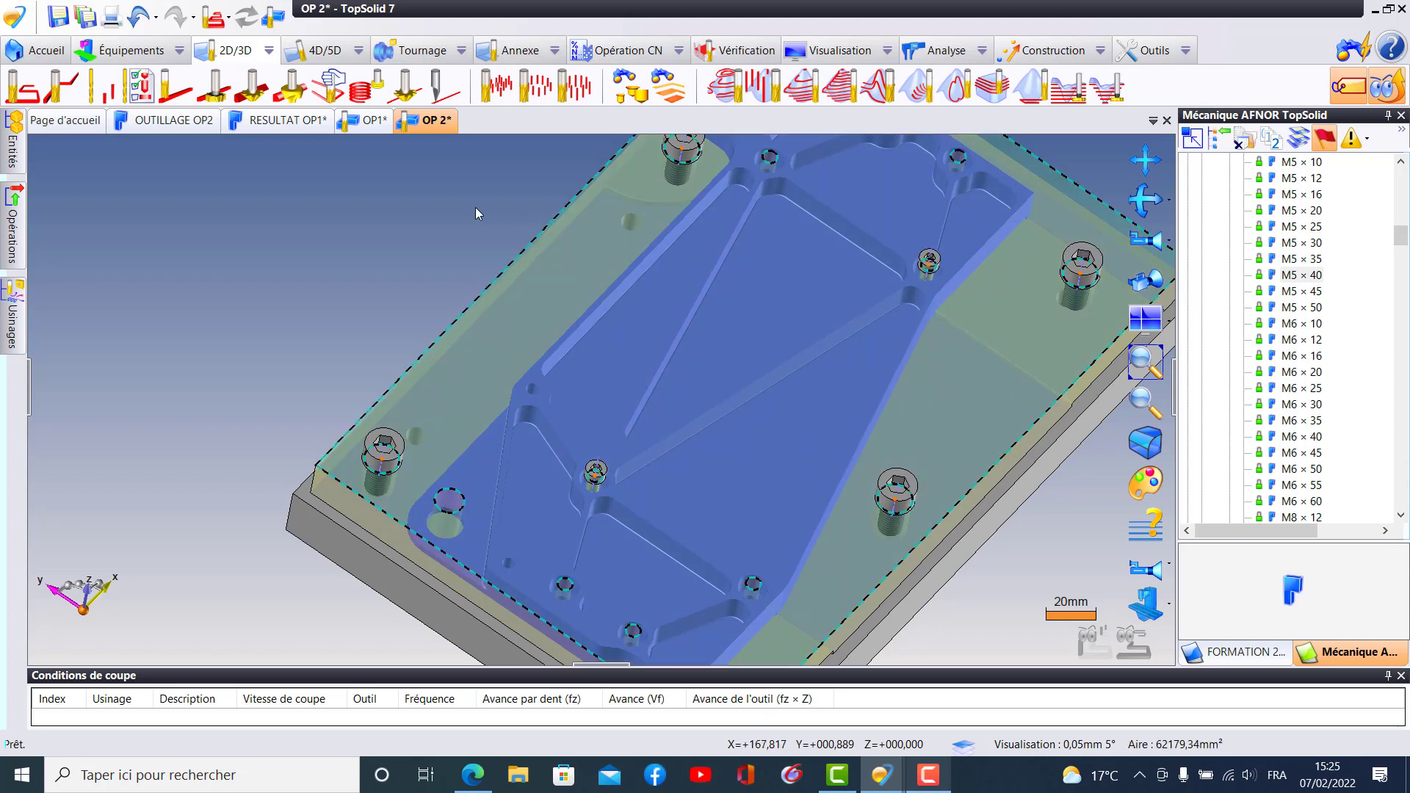
pyautogui.click(470, 240)
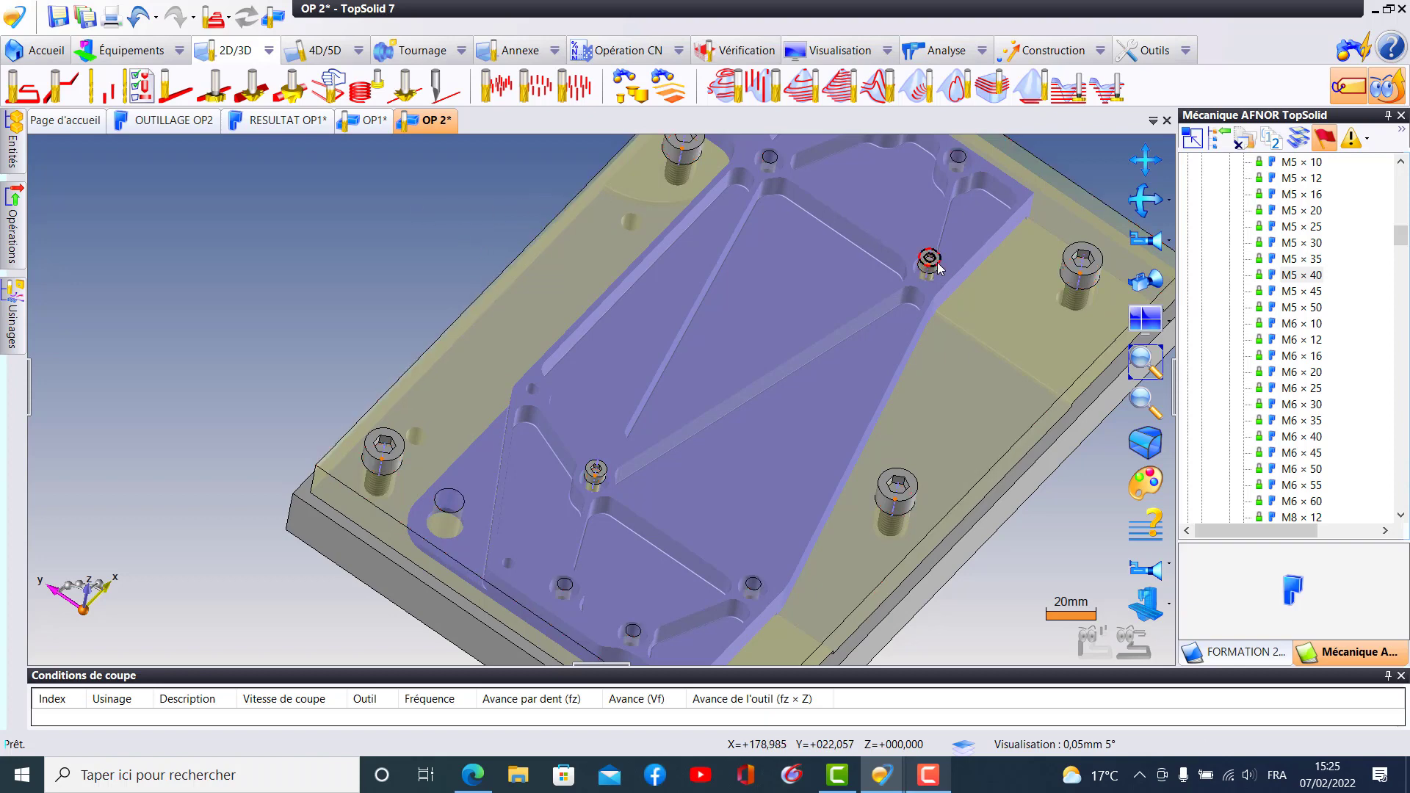
# - Place a third M5 × 40 screw in the hole near the part's −X, −Y corner and assign it to the Table rigid group
pyautogui.click(751, 589)
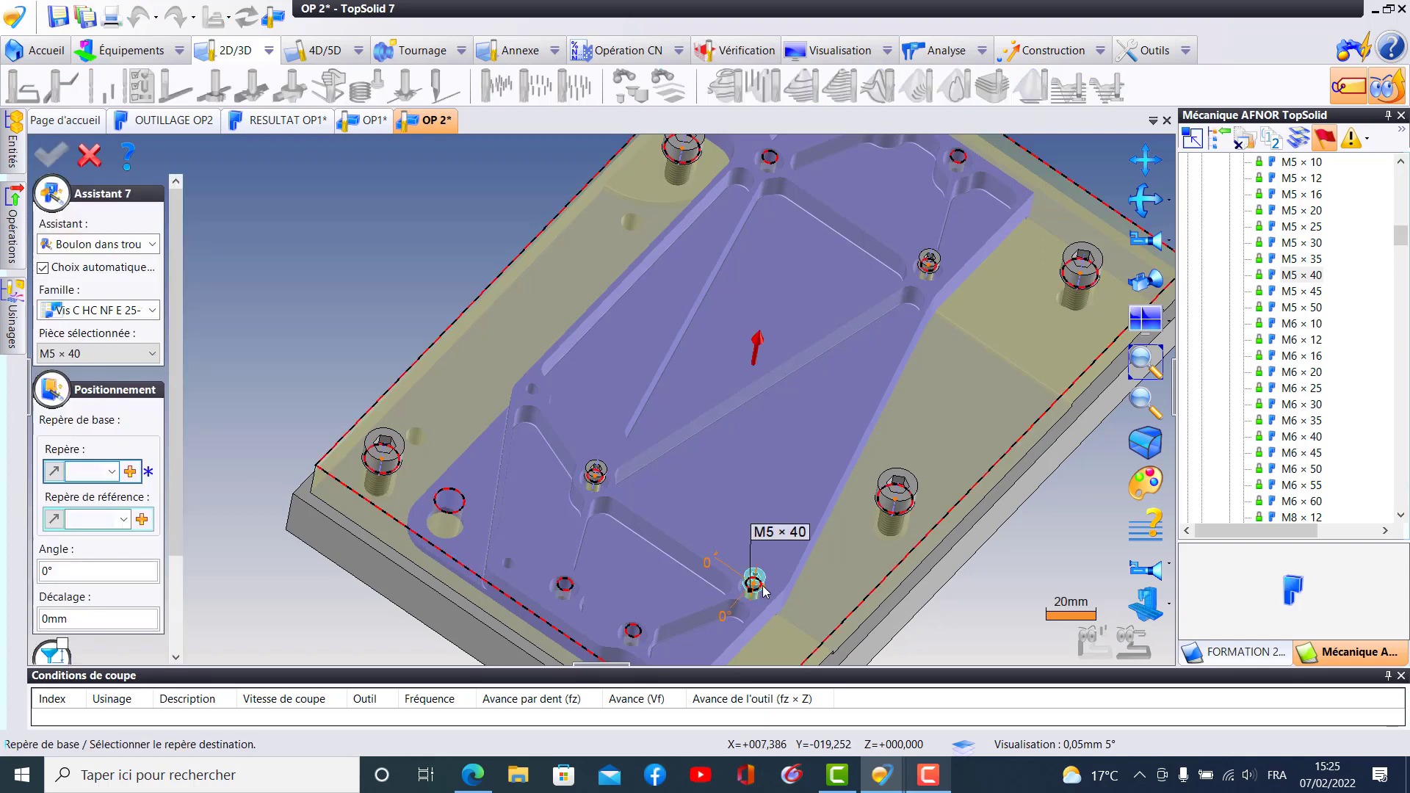
pyautogui.click(763, 586)
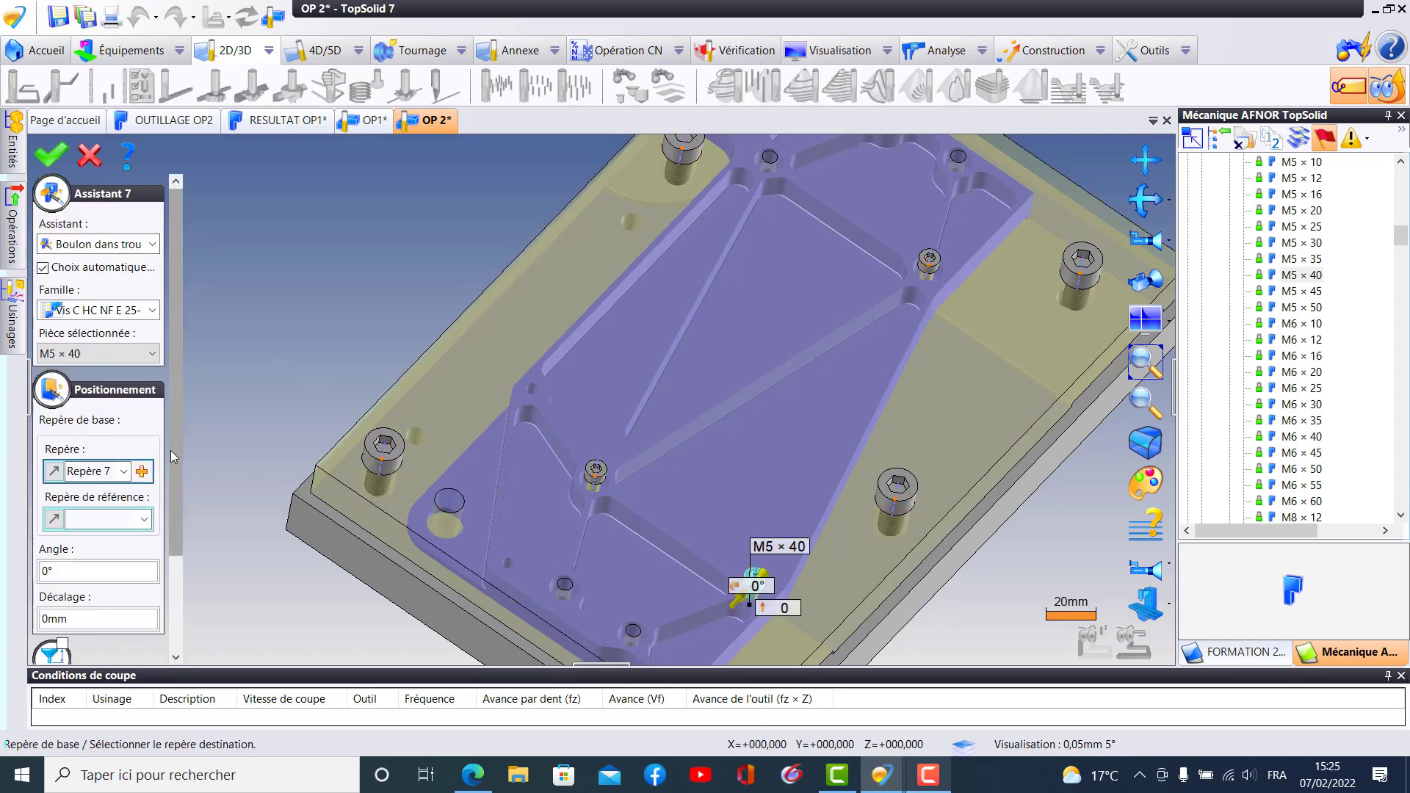
pyautogui.click(124, 605)
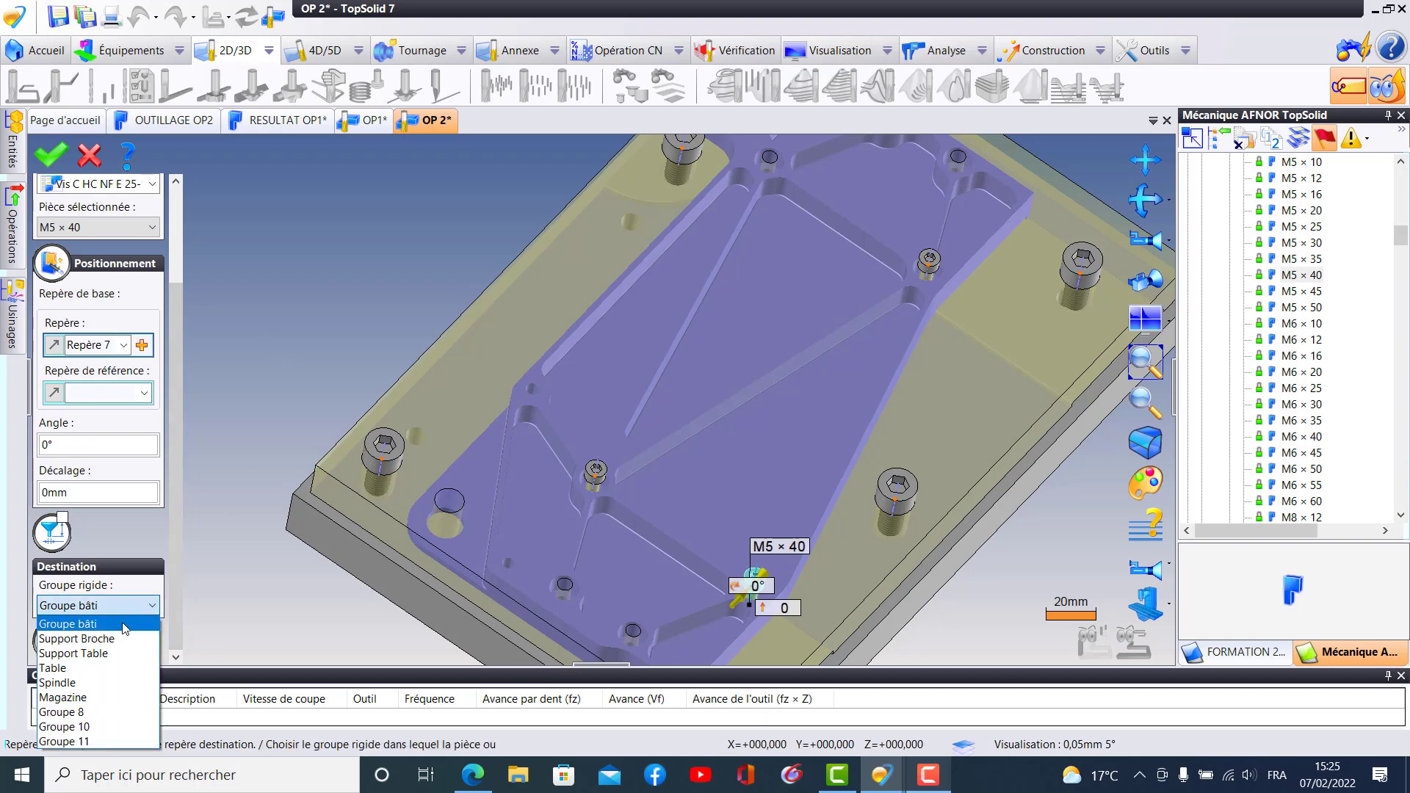
pyautogui.click(96, 668)
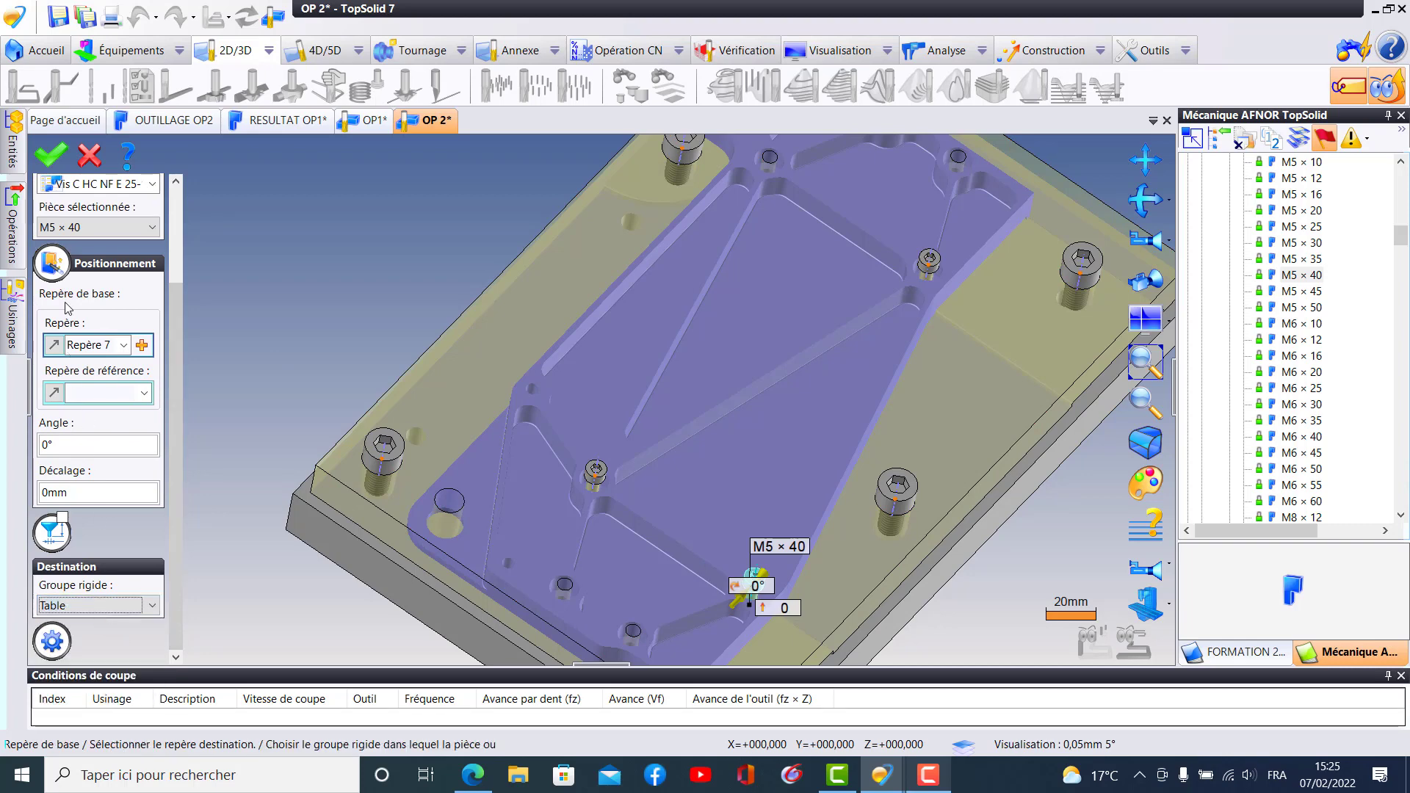
pyautogui.click(50, 154)
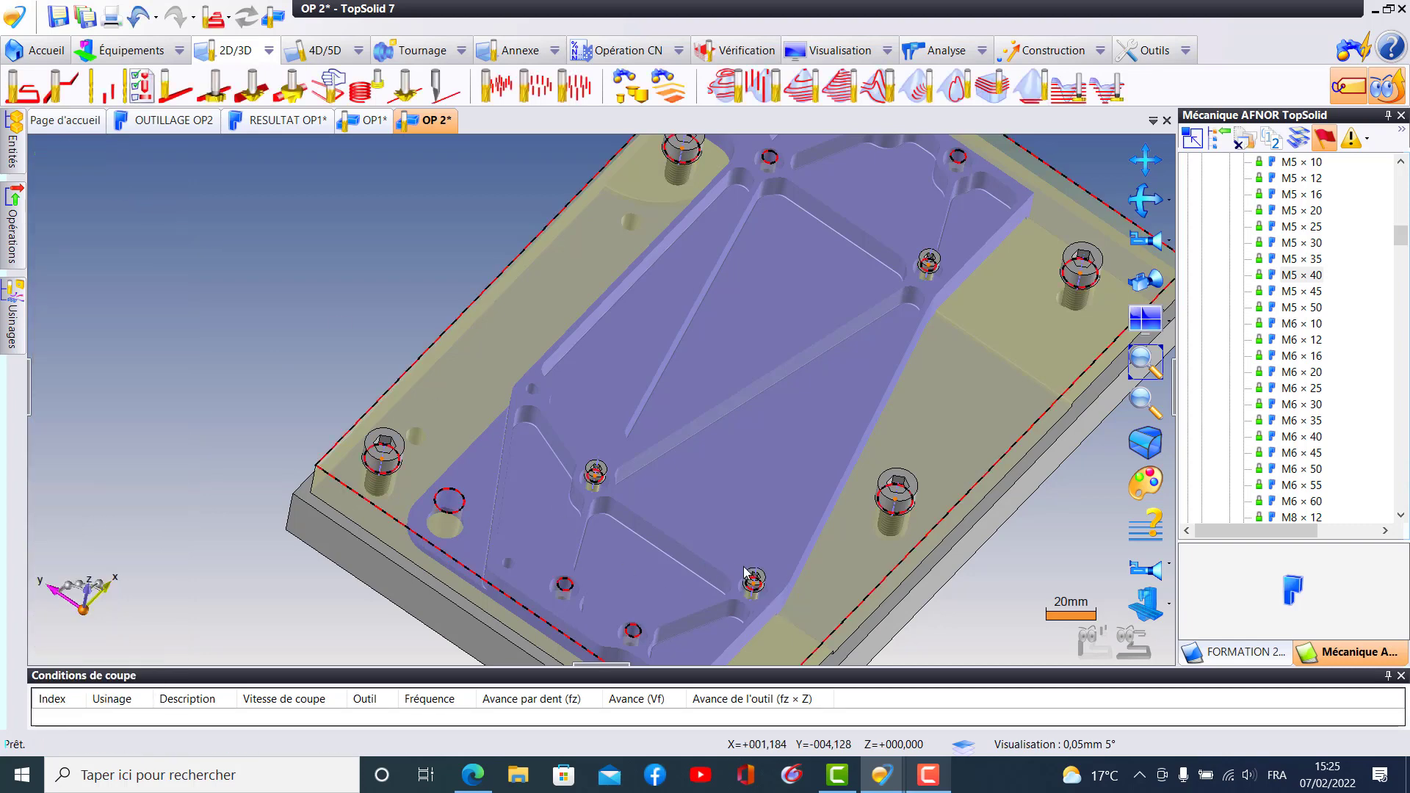
# - Place a fourth M5 × 40 screw in the +Y hole of the pair along the part's −X edge and assign it to the Table rigid group
pyautogui.keyDown('ctrl'); pyautogui.moveTo(932, 262); pyautogui.dragTo(687, 485); pyautogui.keyUp('ctrl')
pyautogui.keyDown('ctrl'); pyautogui.moveTo(608, 535); pyautogui.dragTo(565, 575); pyautogui.keyUp('ctrl')
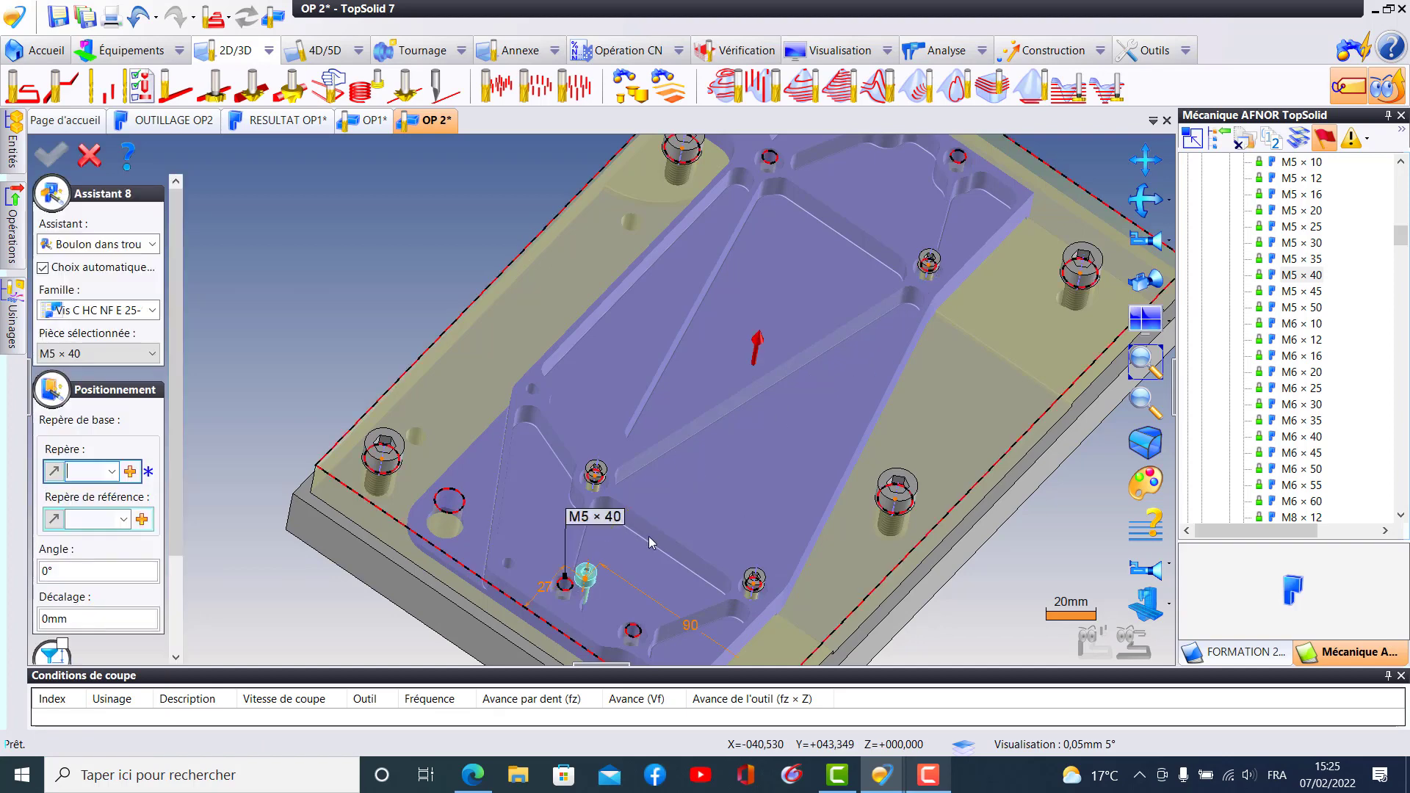
pyautogui.click(562, 586)
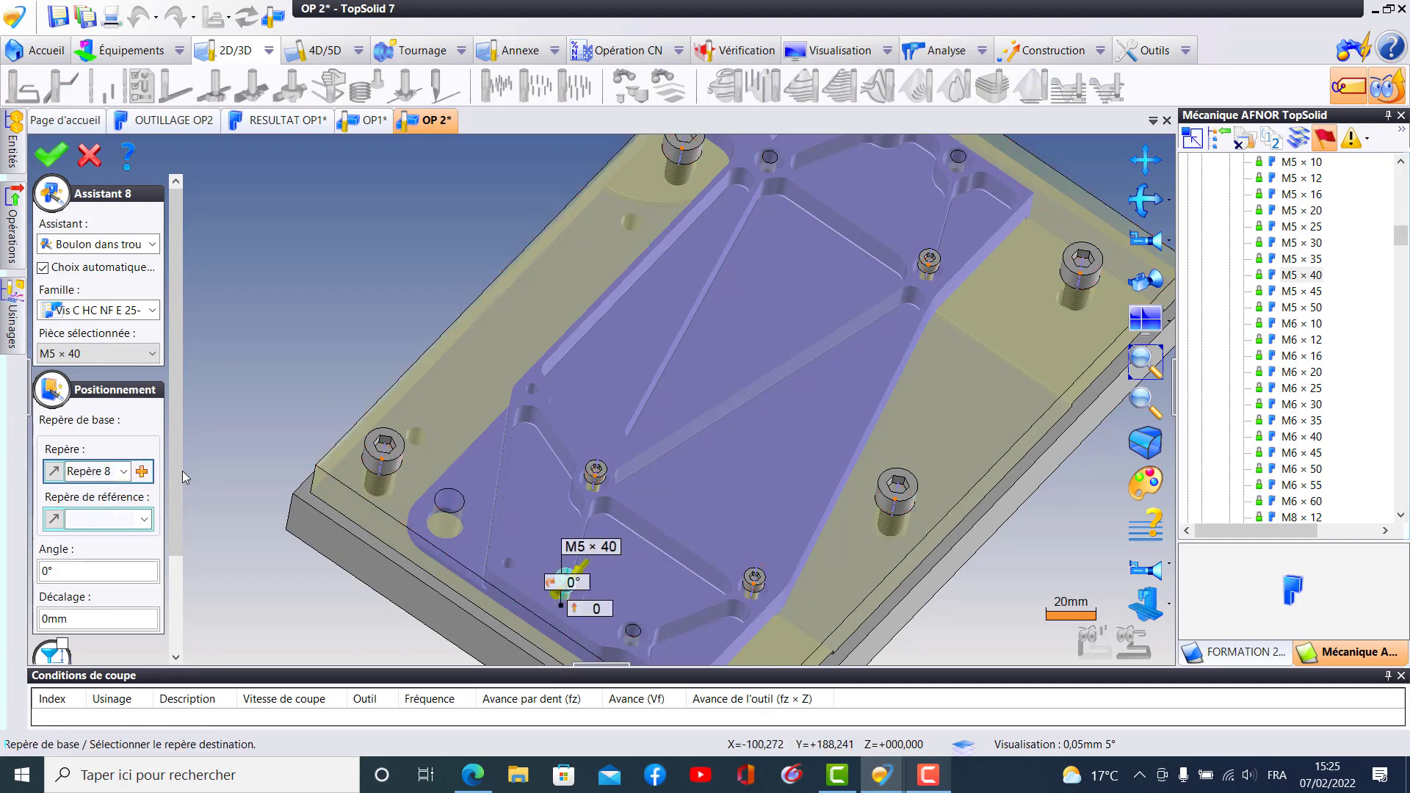
pyautogui.scroll(-2, 182, 562)
pyautogui.click(110, 605)
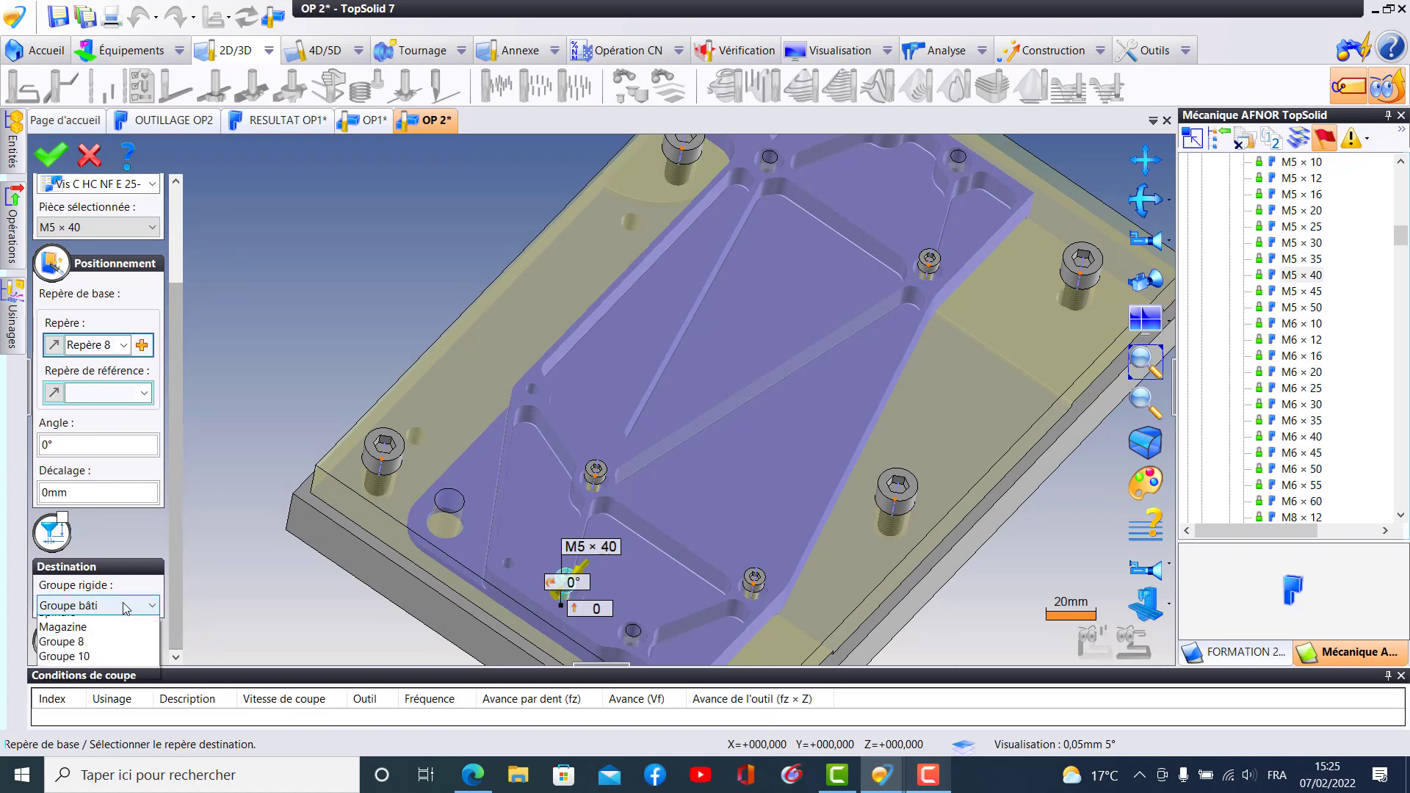
pyautogui.click(101, 668)
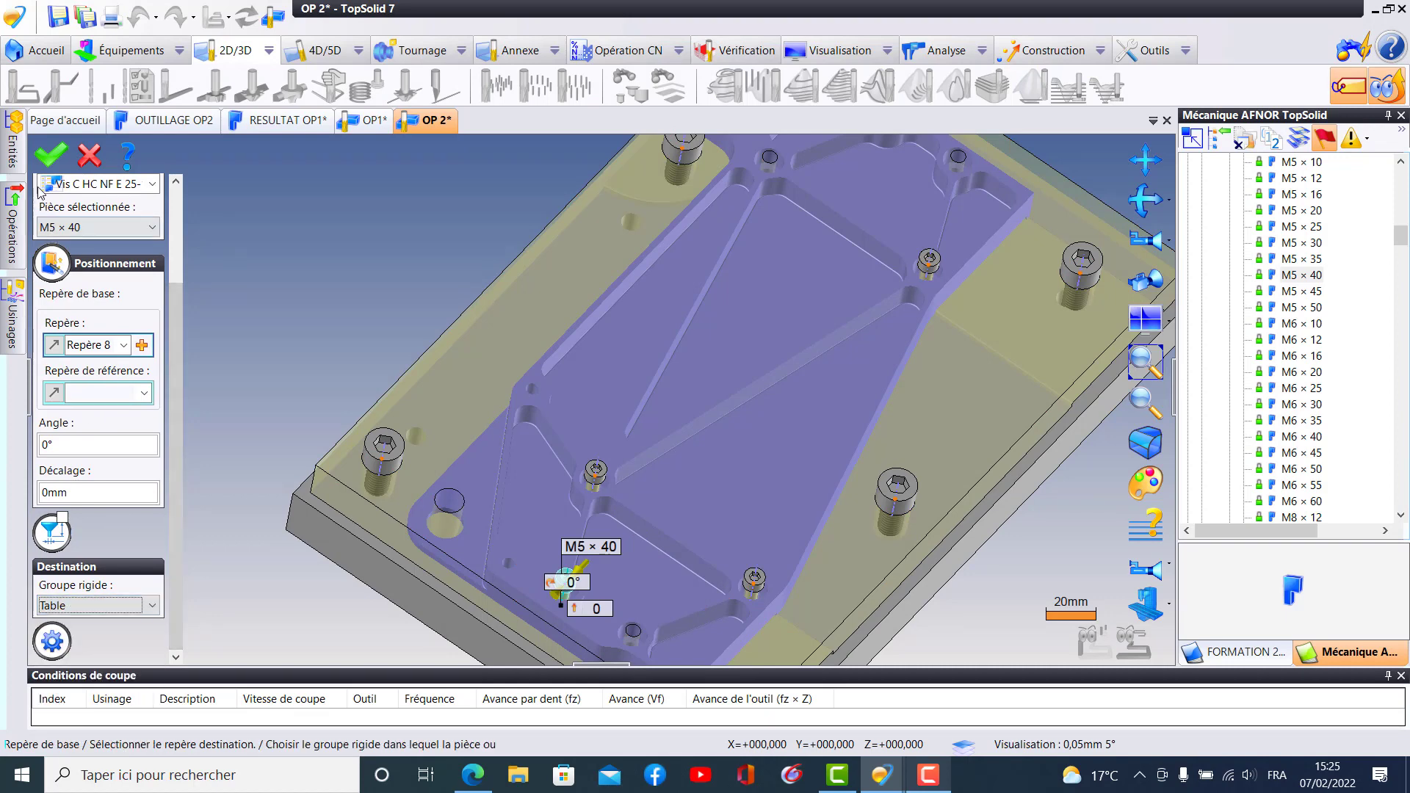
pyautogui.click(50, 155)
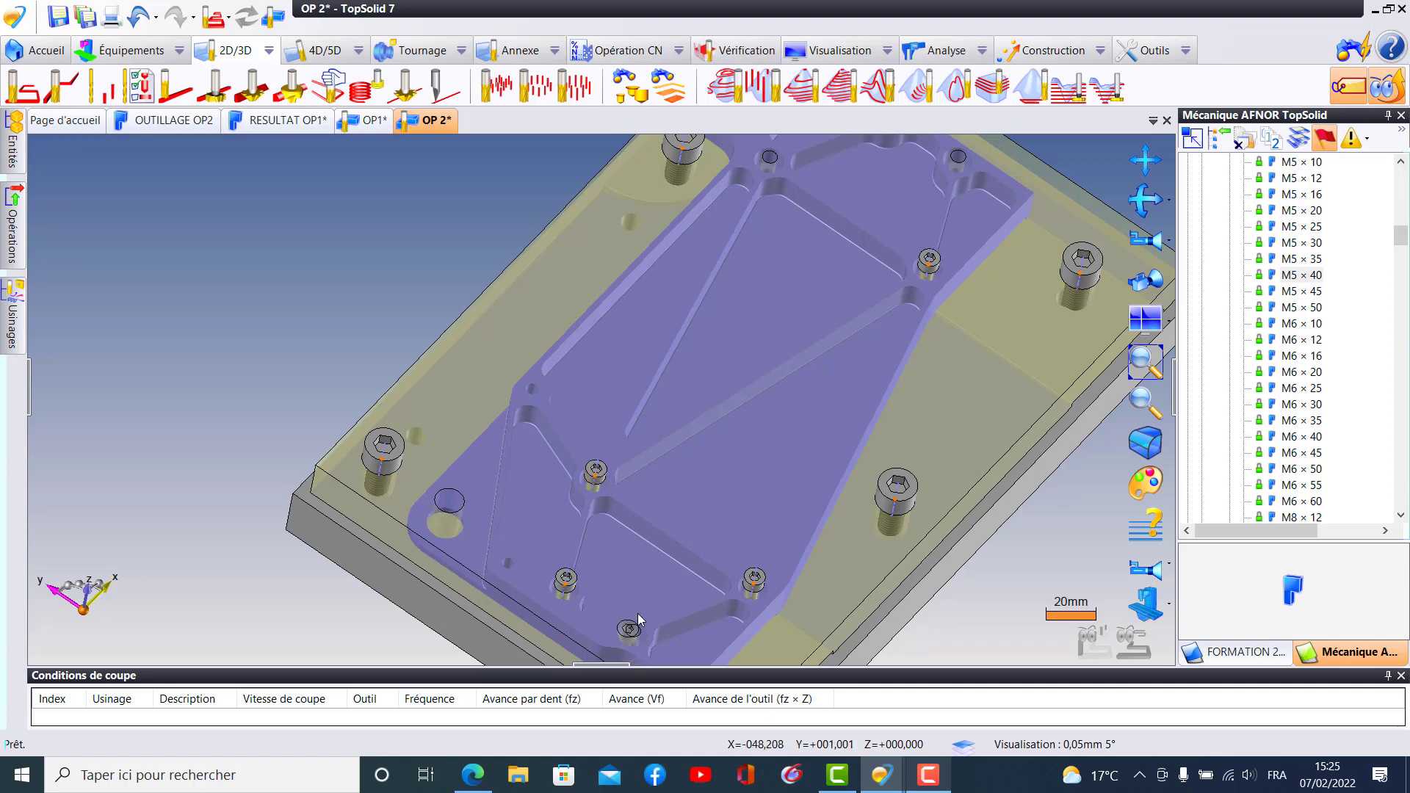
# - Place a fifth M5 × 40 screw in the remaining small hole at the part's −X edge and assign it to the Table rigid group
pyautogui.click(641, 636)
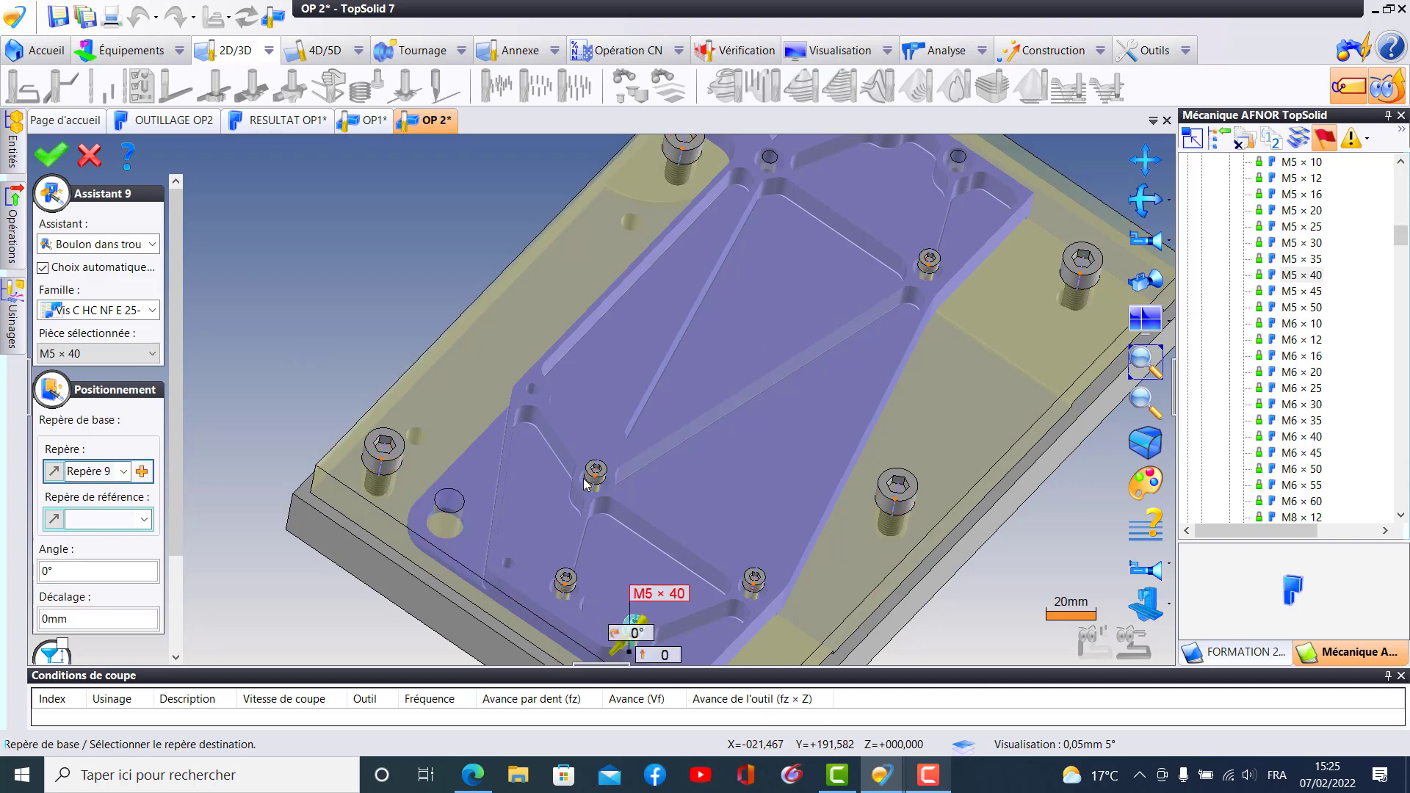
pyautogui.scroll(2, 583, 488)
pyautogui.moveTo(578, 321); pyautogui.dragTo(539, 230, button='middle')
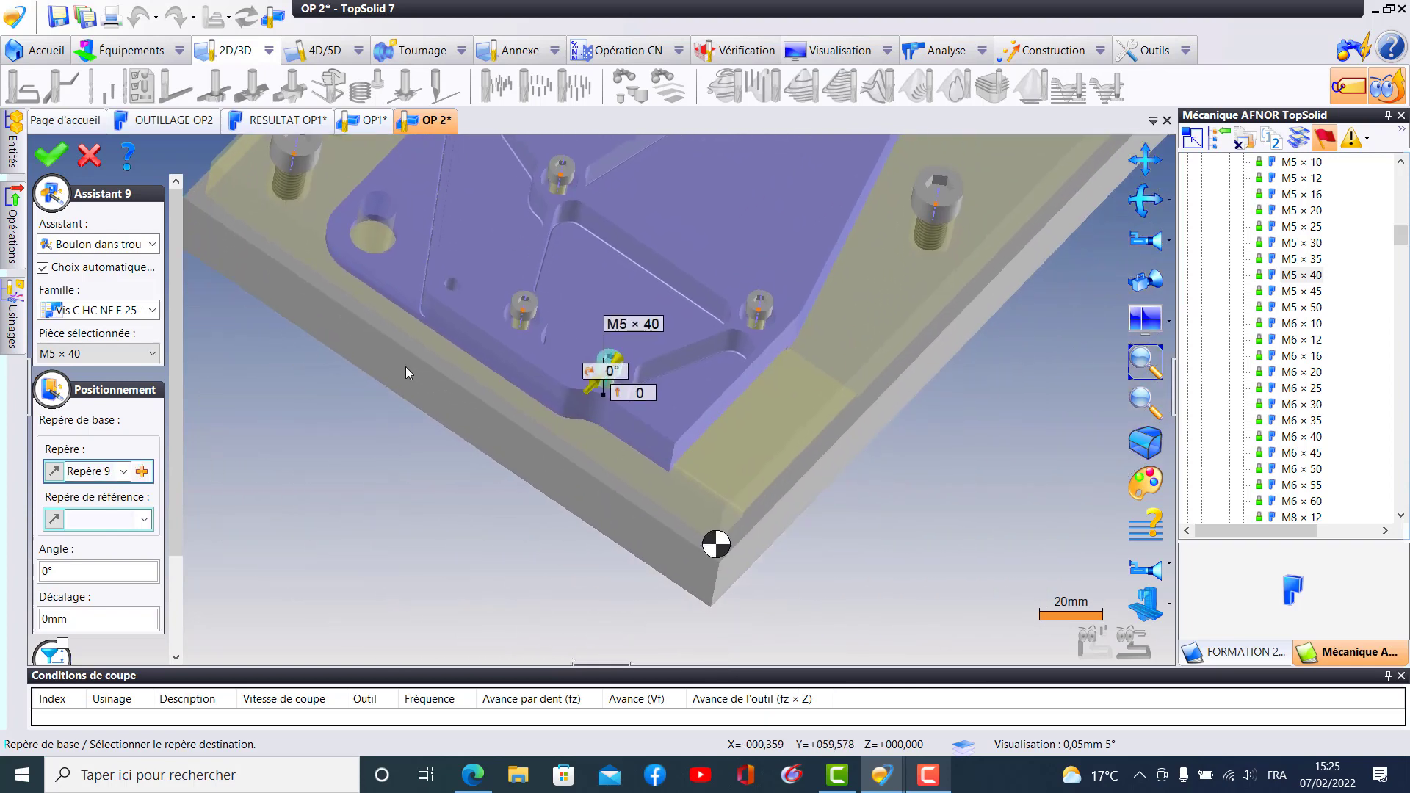
pyautogui.moveTo(182, 448); pyautogui.dragTo(183, 543)
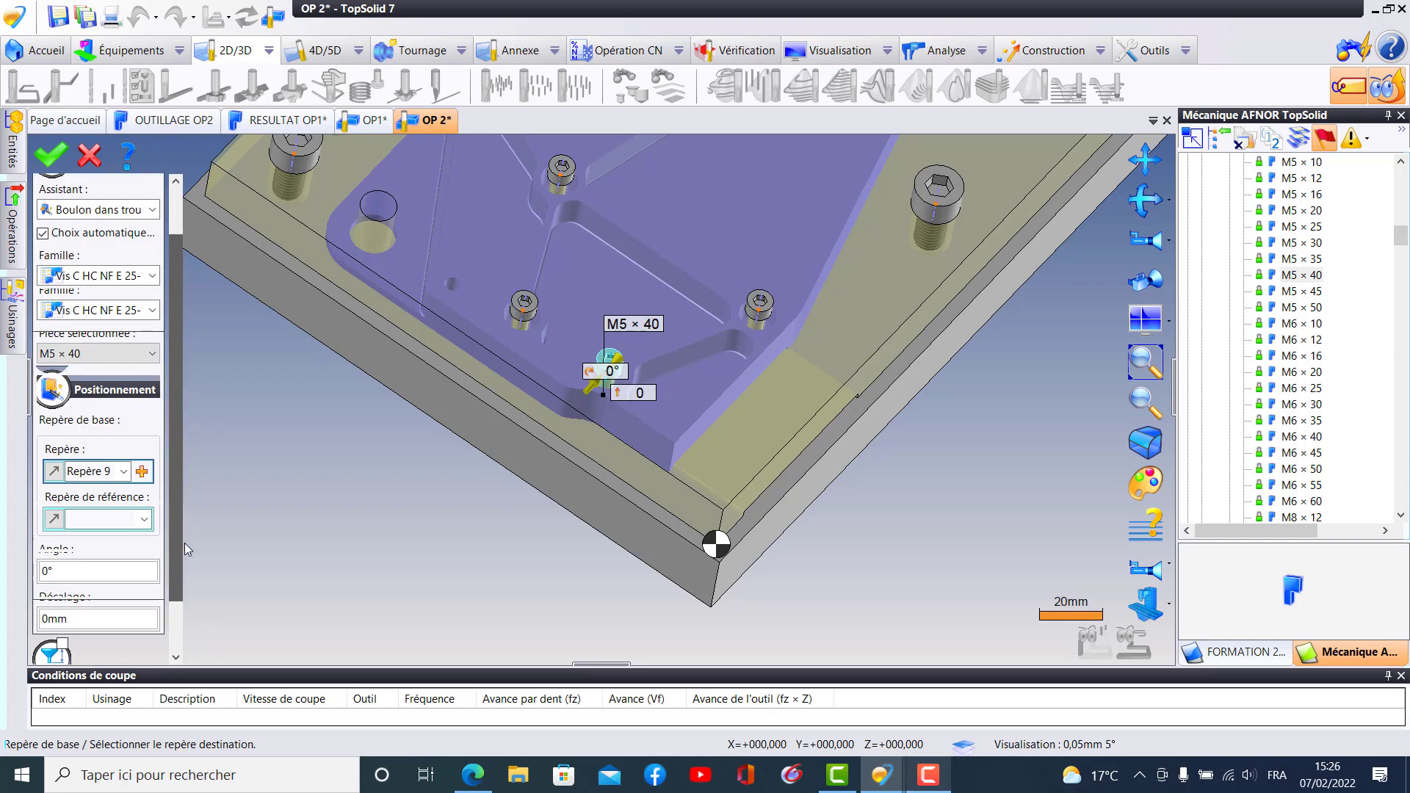
pyautogui.click(103, 604)
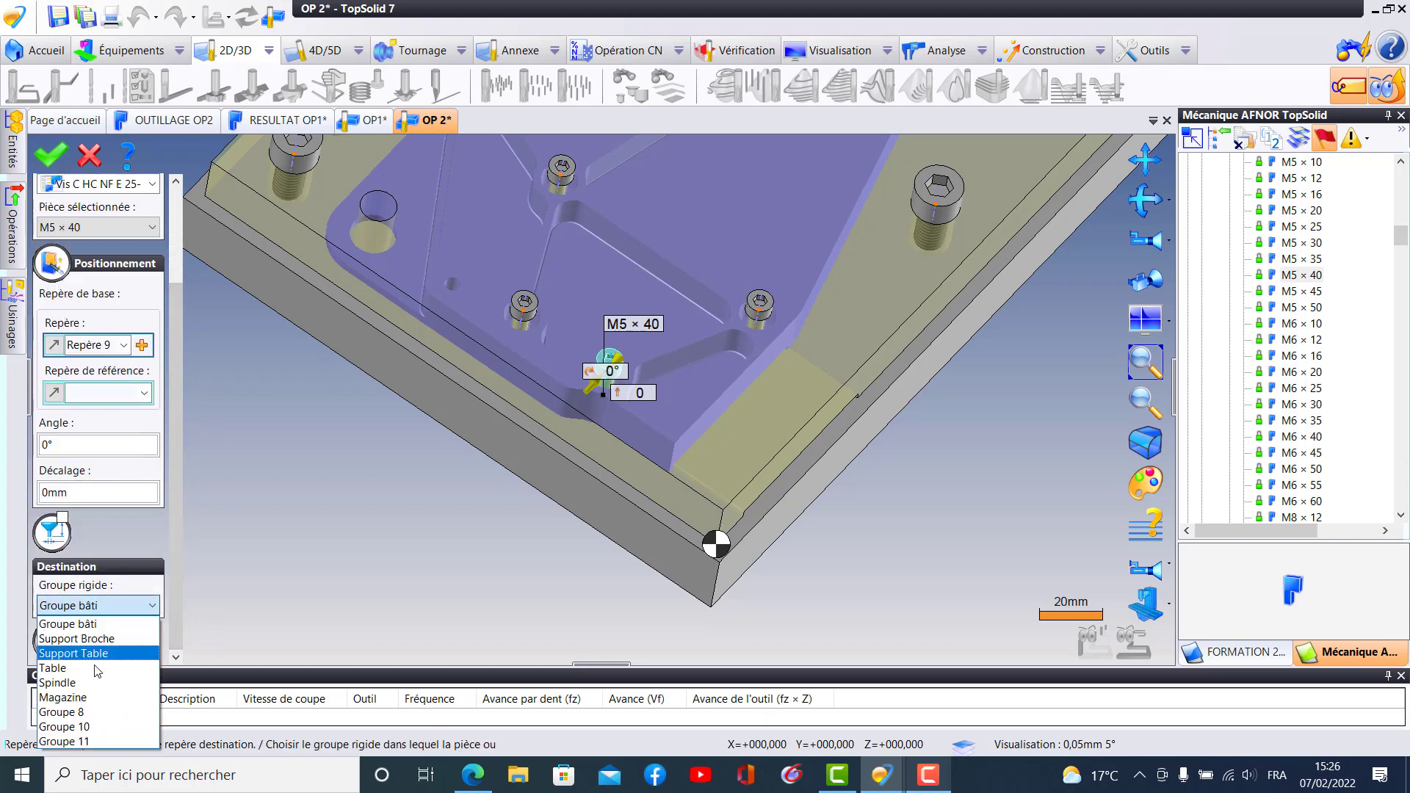
pyautogui.click(96, 673)
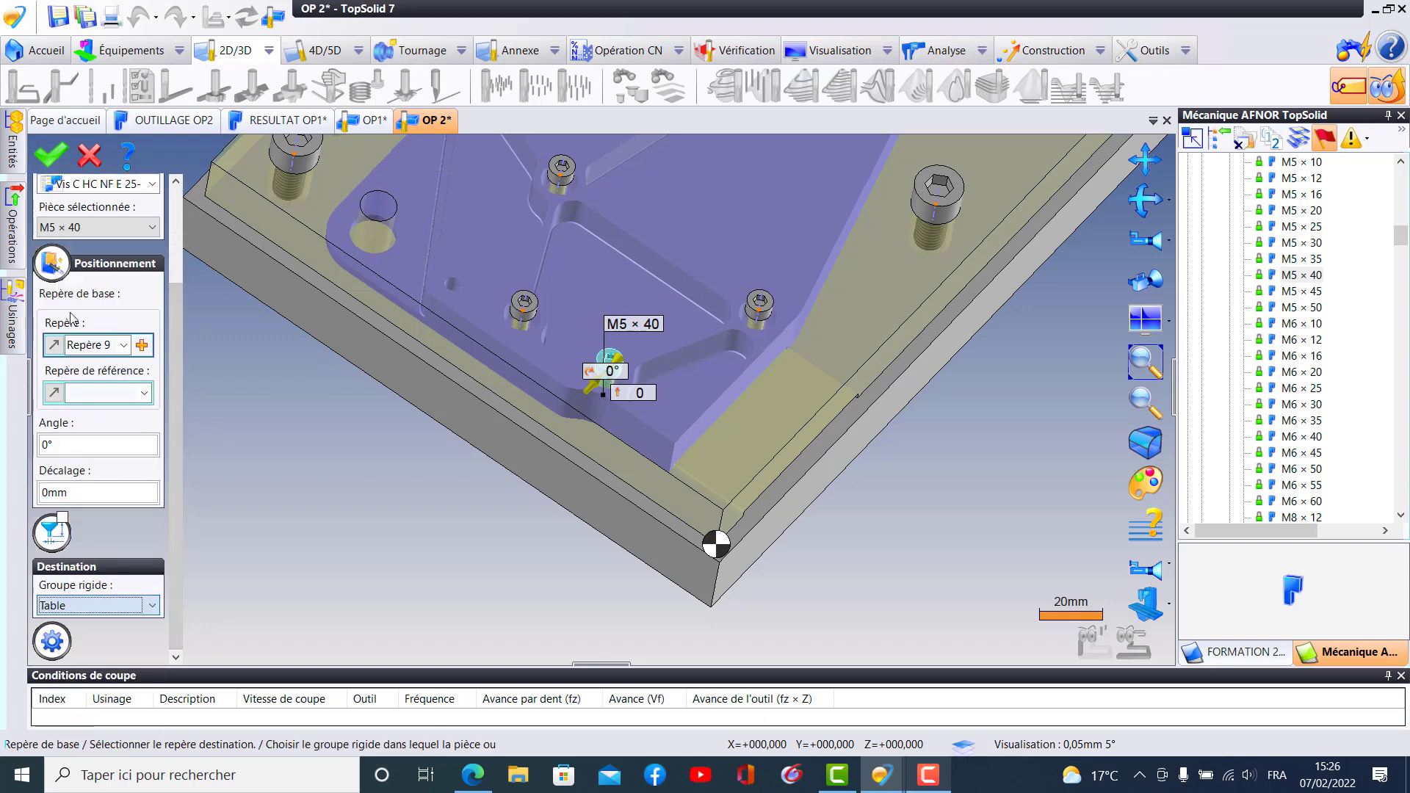
pyautogui.click(50, 154)
# - Place a sixth M5 × 40 screw in the hole on the +Y side of the part's +X end, assigned to the Table rigid group
pyautogui.moveTo(581, 346); pyautogui.dragTo(341, 790, button='middle')
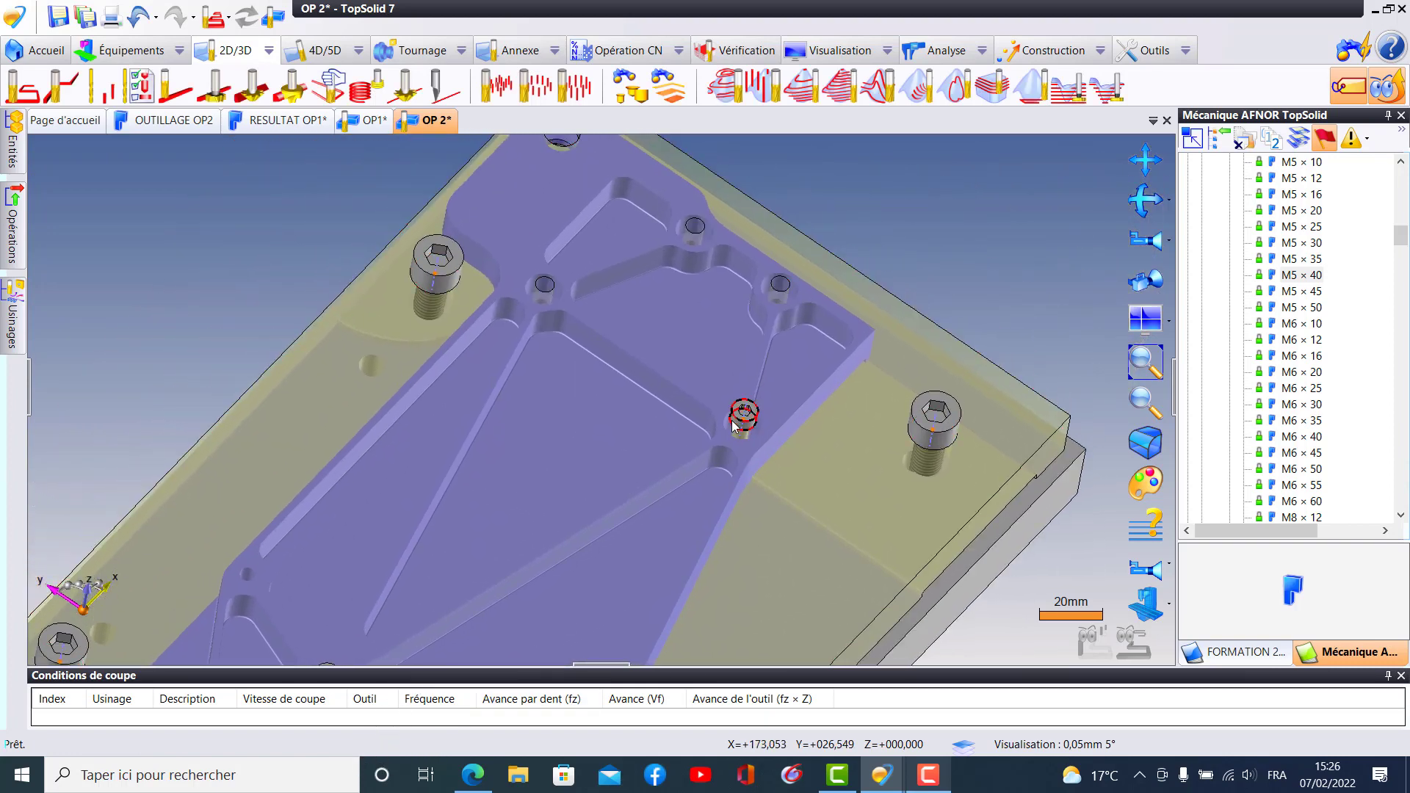
pyautogui.keyDown('ctrl'); pyautogui.moveTo(635, 357); pyautogui.dragTo(538, 280); pyautogui.keyUp('ctrl')
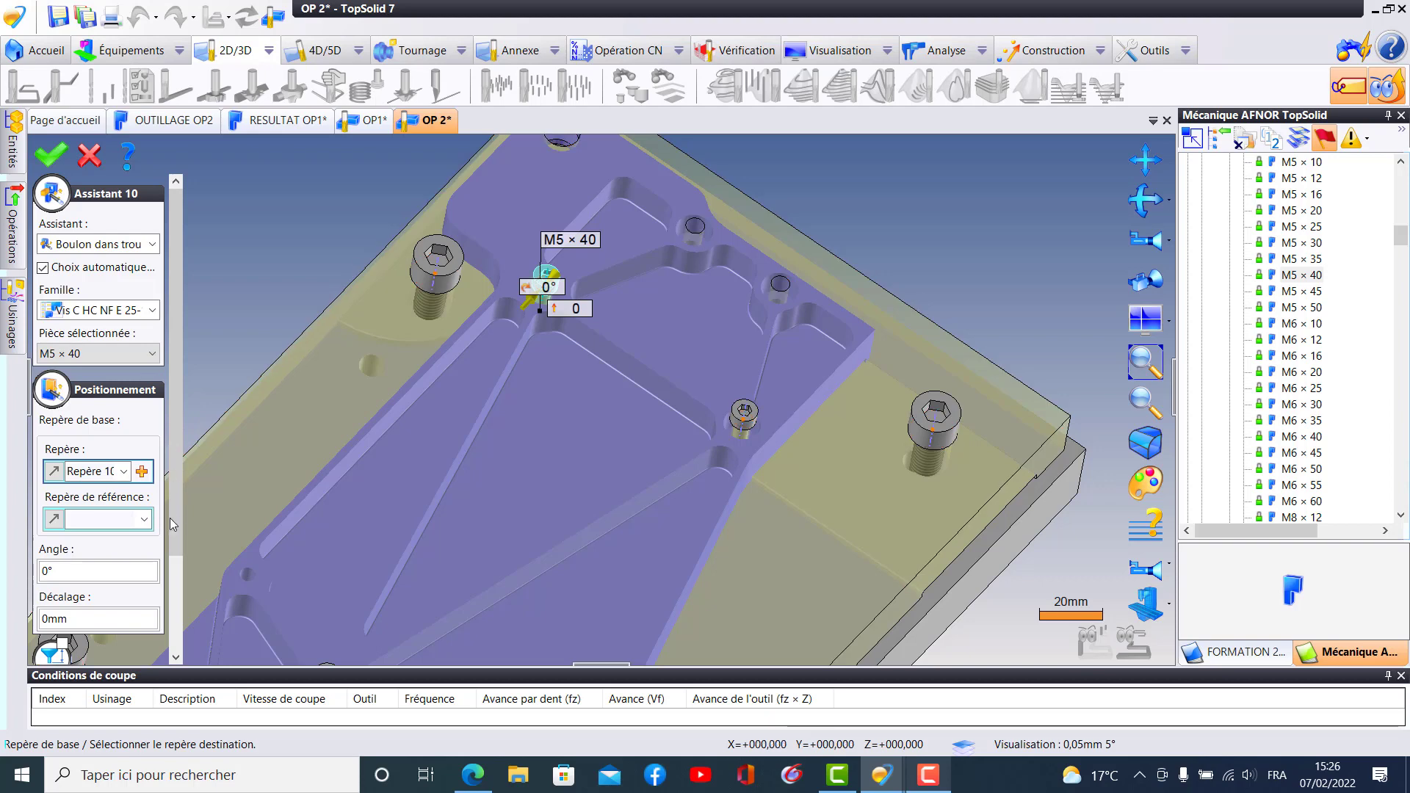
pyautogui.scroll(-3, 179, 592)
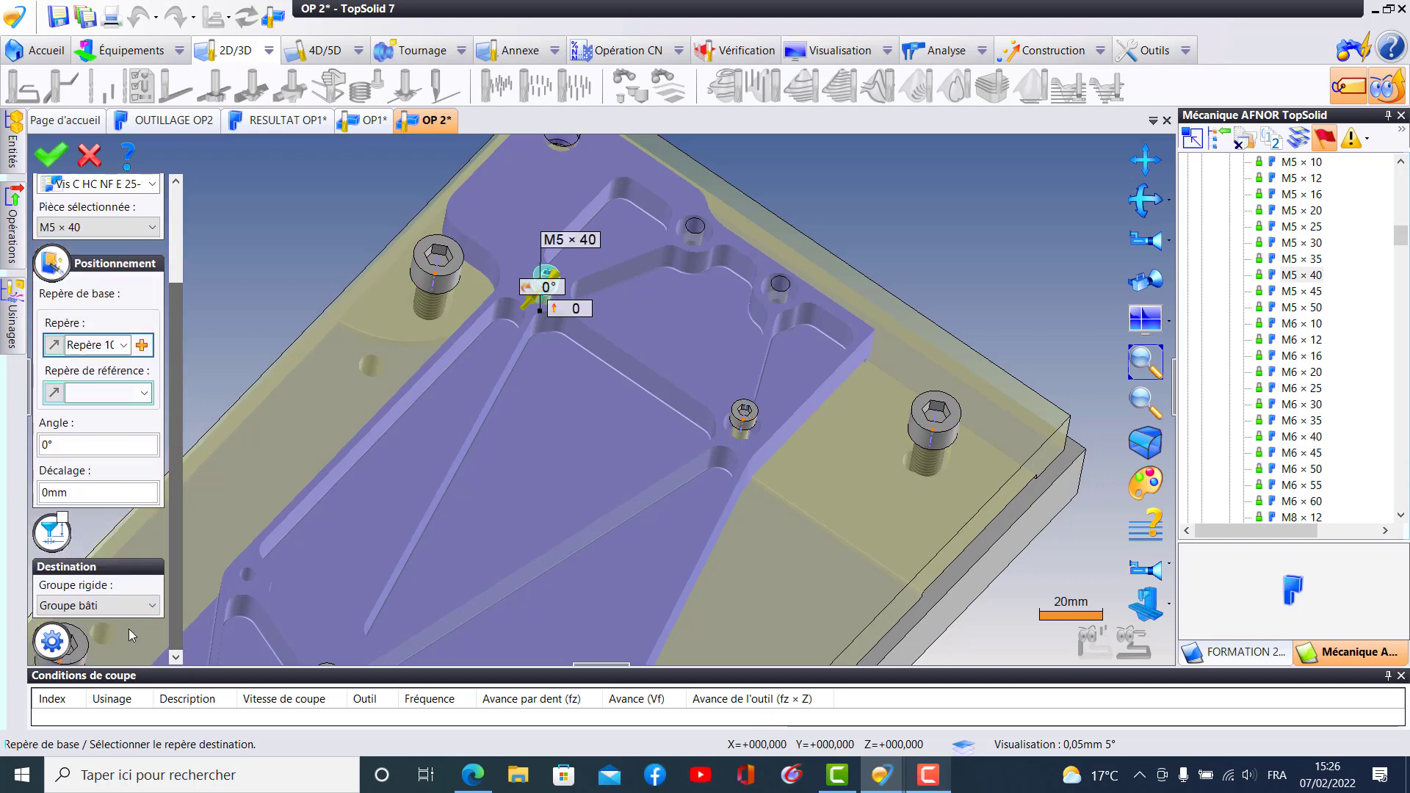
pyautogui.click(115, 606)
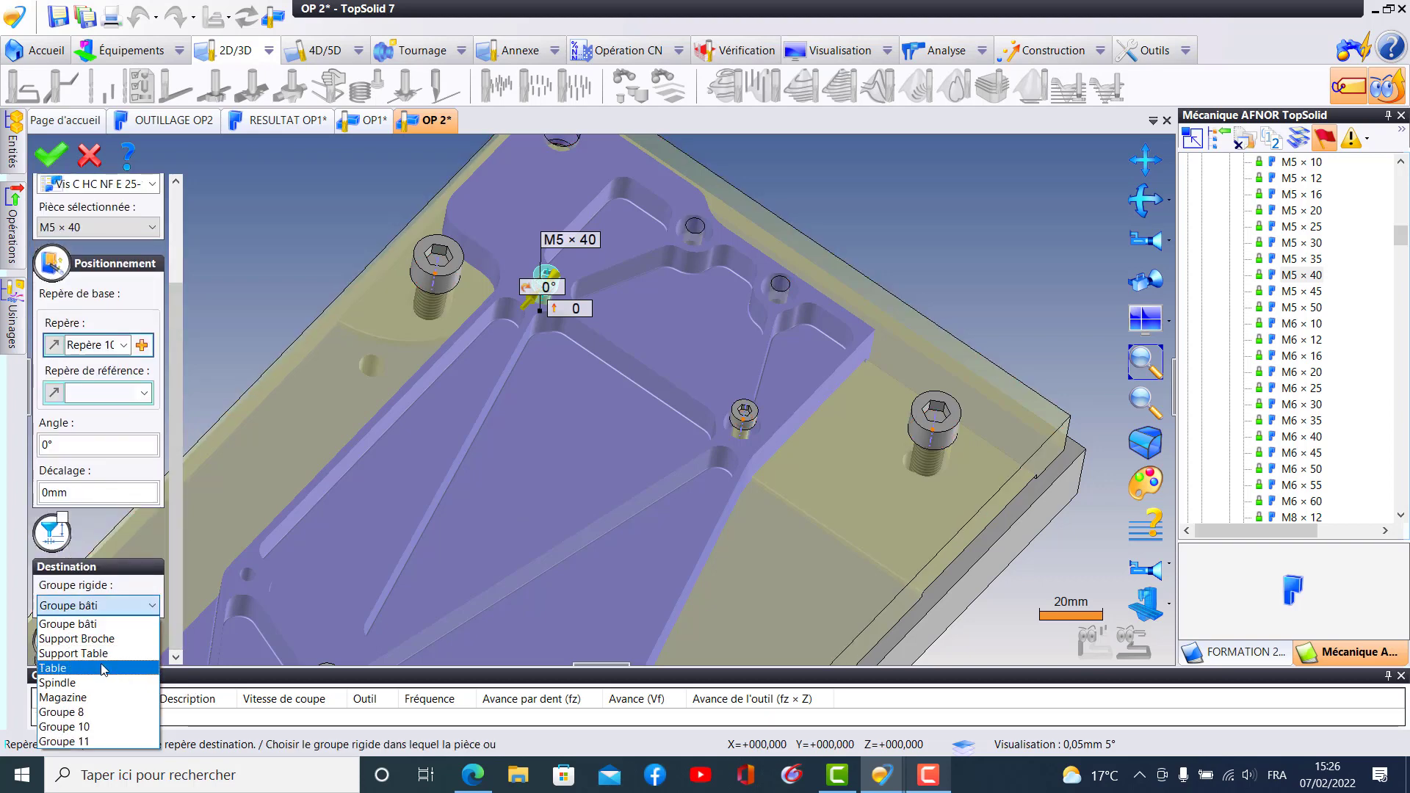
pyautogui.click(103, 669)
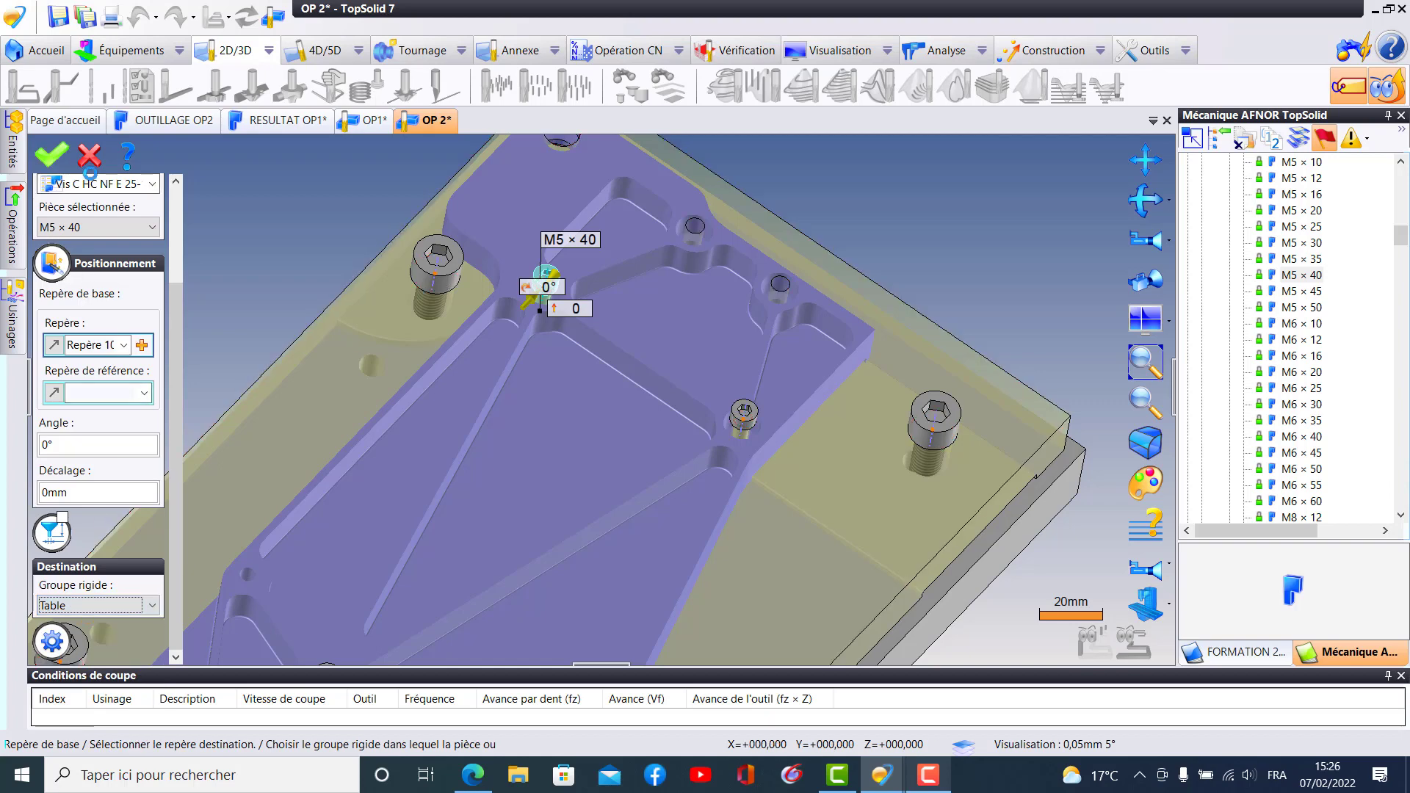
pyautogui.click(49, 154)
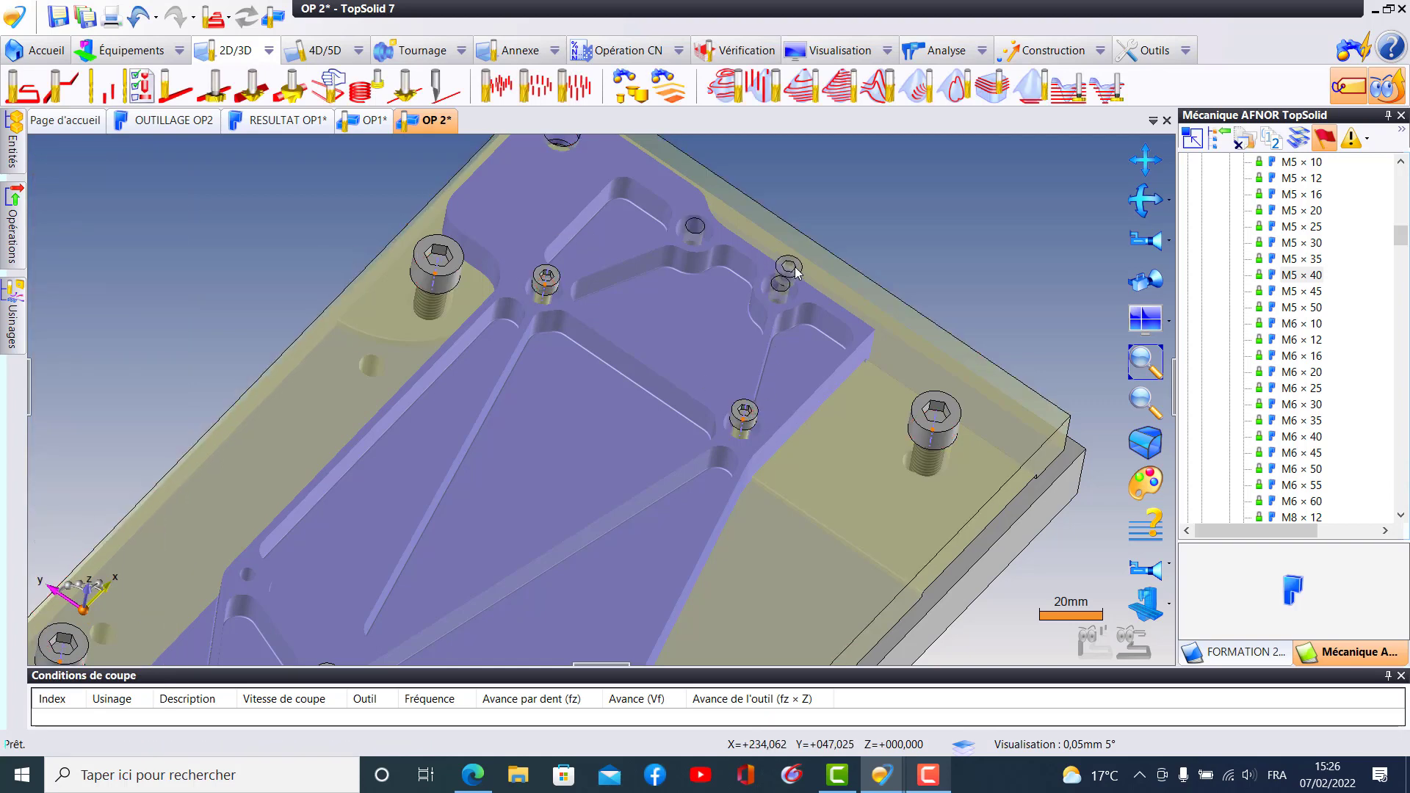
# - Place a seventh M5 × 40 screw in the hole near the part's +X, −Y corner and assign it to the Table rigid group
pyautogui.keyDown('ctrl'); pyautogui.moveTo(796, 267); pyautogui.dragTo(786, 271); pyautogui.keyUp('ctrl')
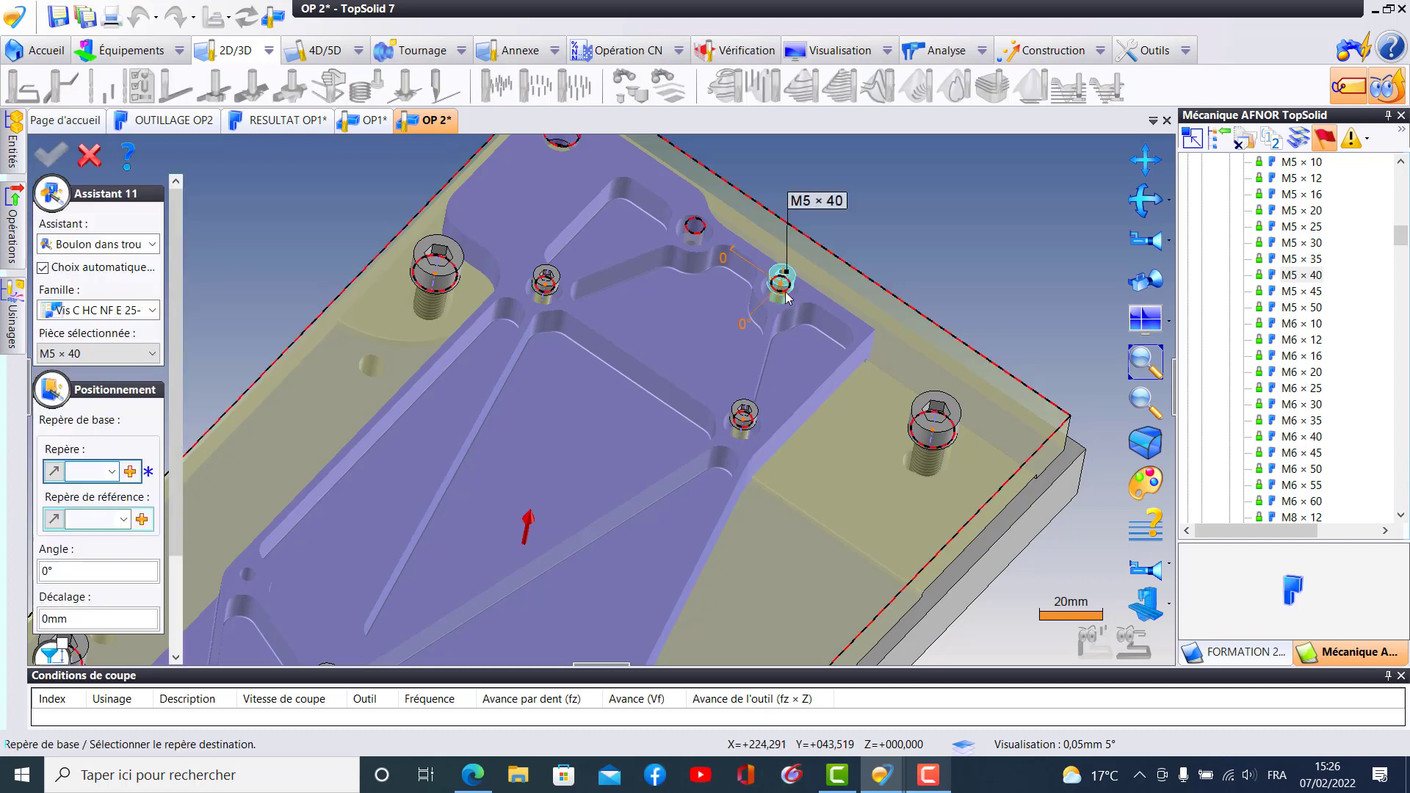
pyautogui.click(785, 293)
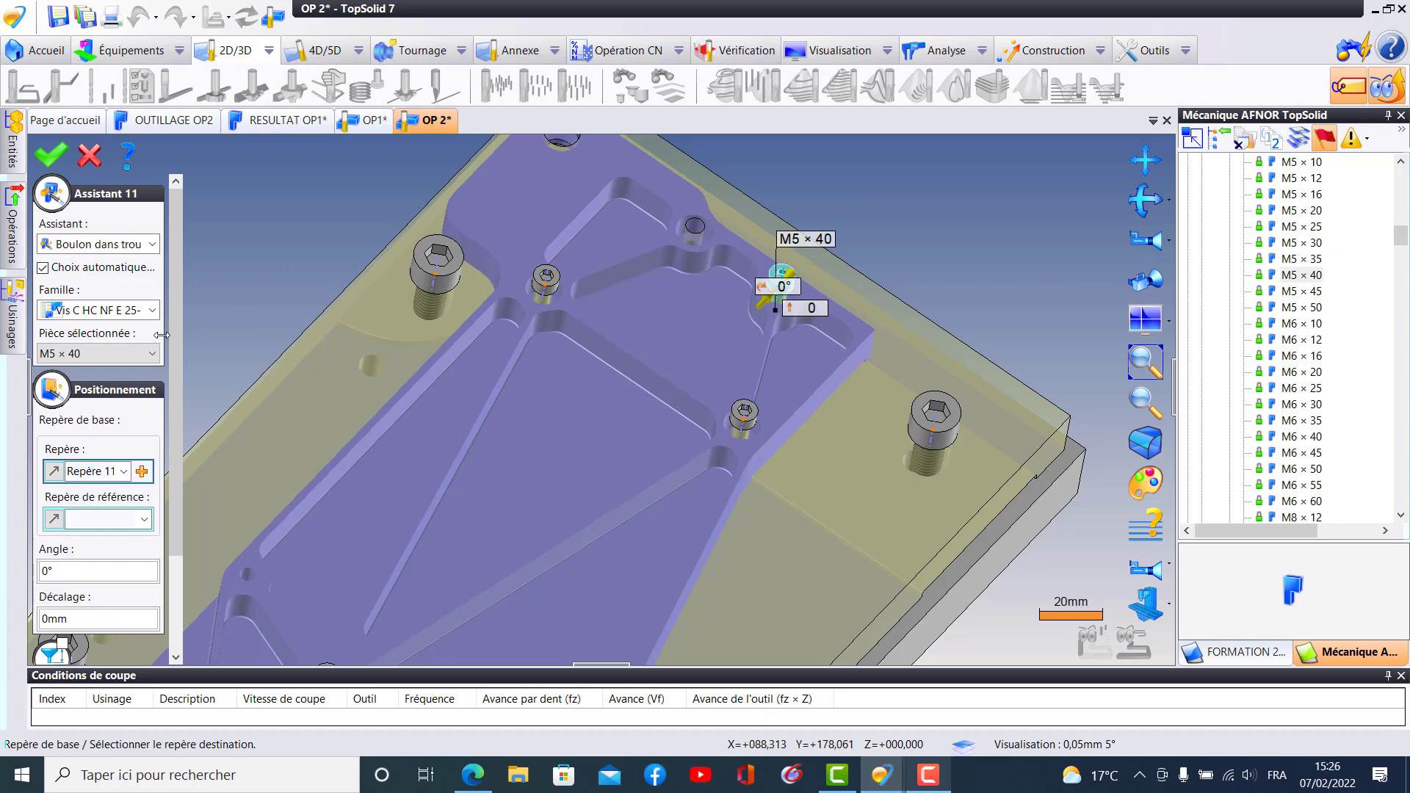
pyautogui.moveTo(176, 360); pyautogui.dragTo(190, 493)
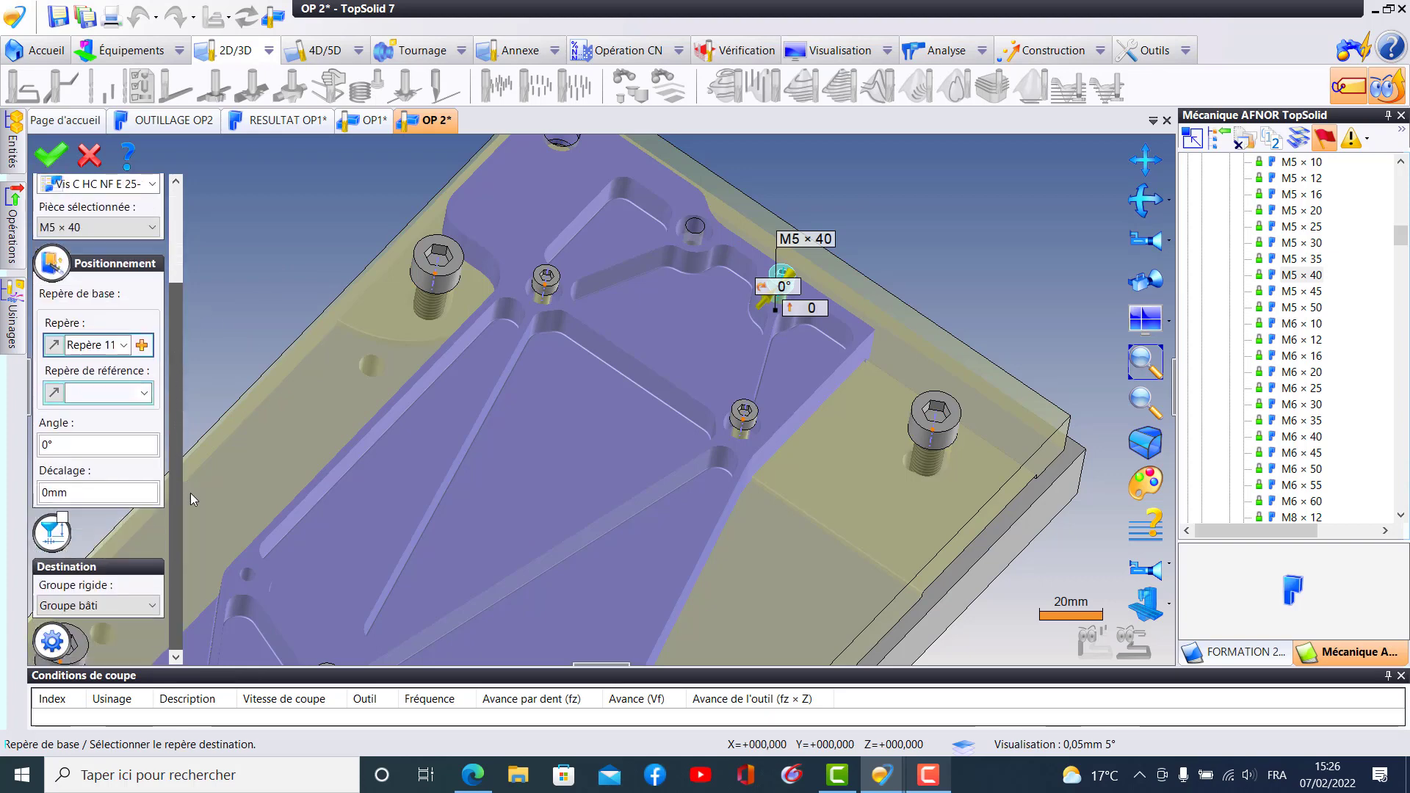
pyautogui.click(151, 604)
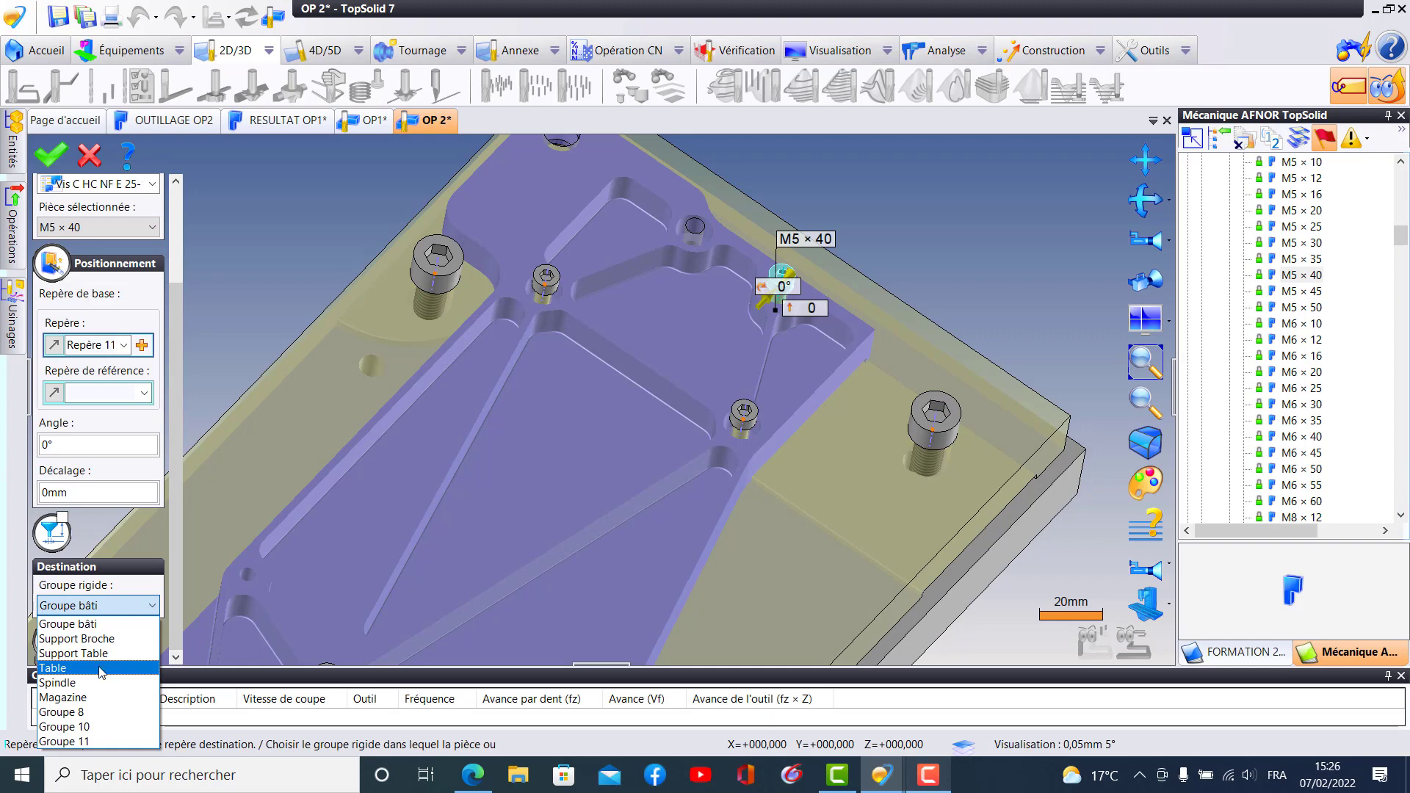
pyautogui.click(101, 669)
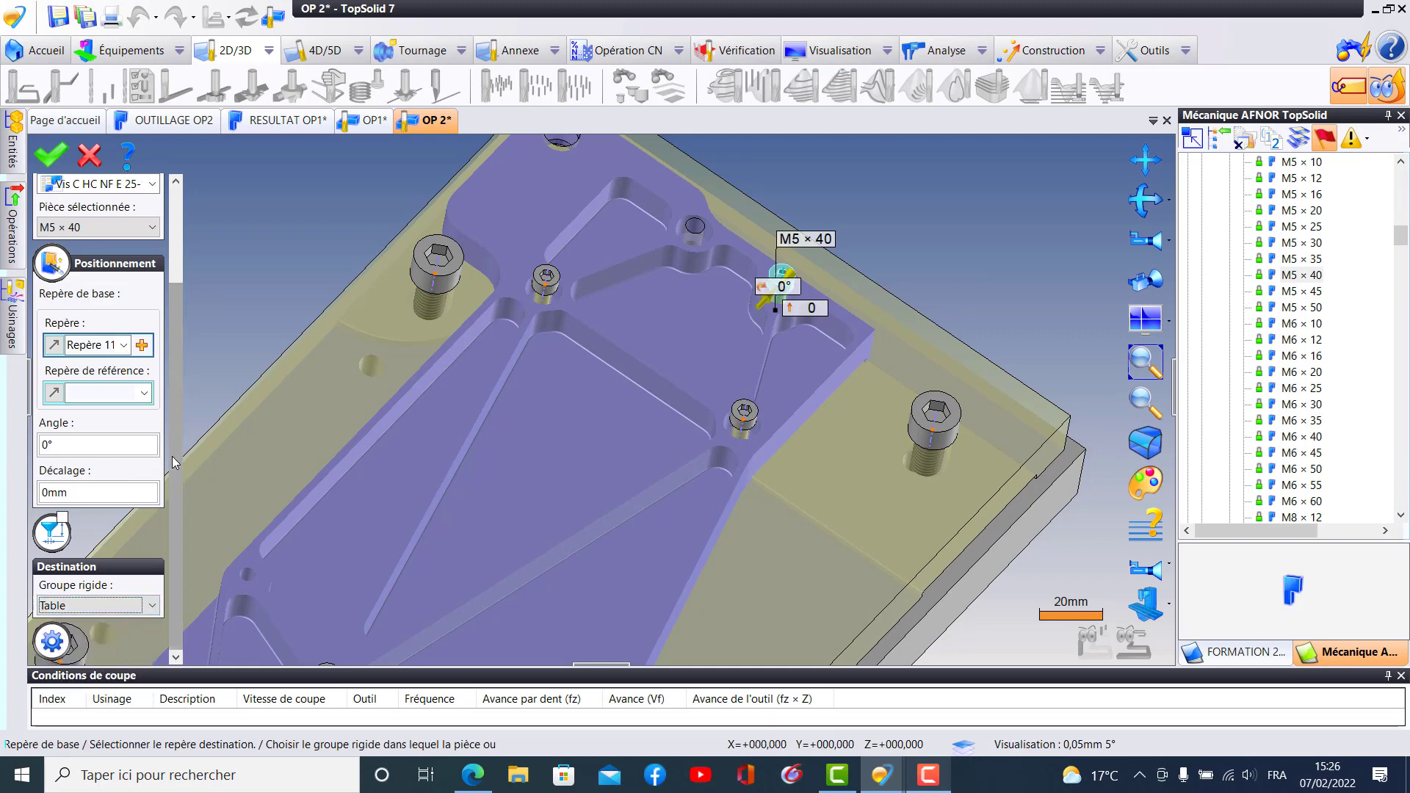
pyautogui.click(50, 154)
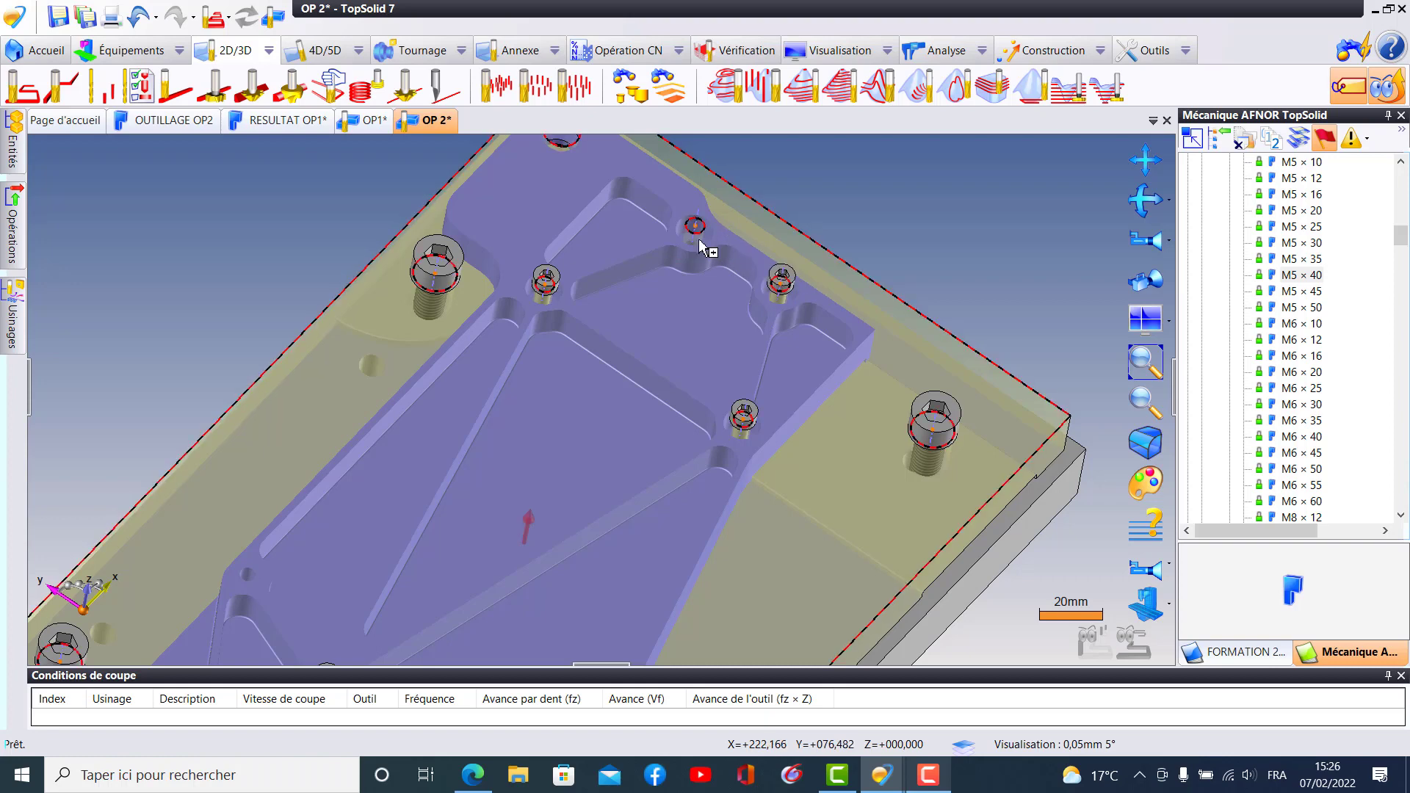
# - Place an eighth M5 × 40 screw in the last open small hole at the part's +X end and assign it to the Table rigid group
pyautogui.click(824, 321)
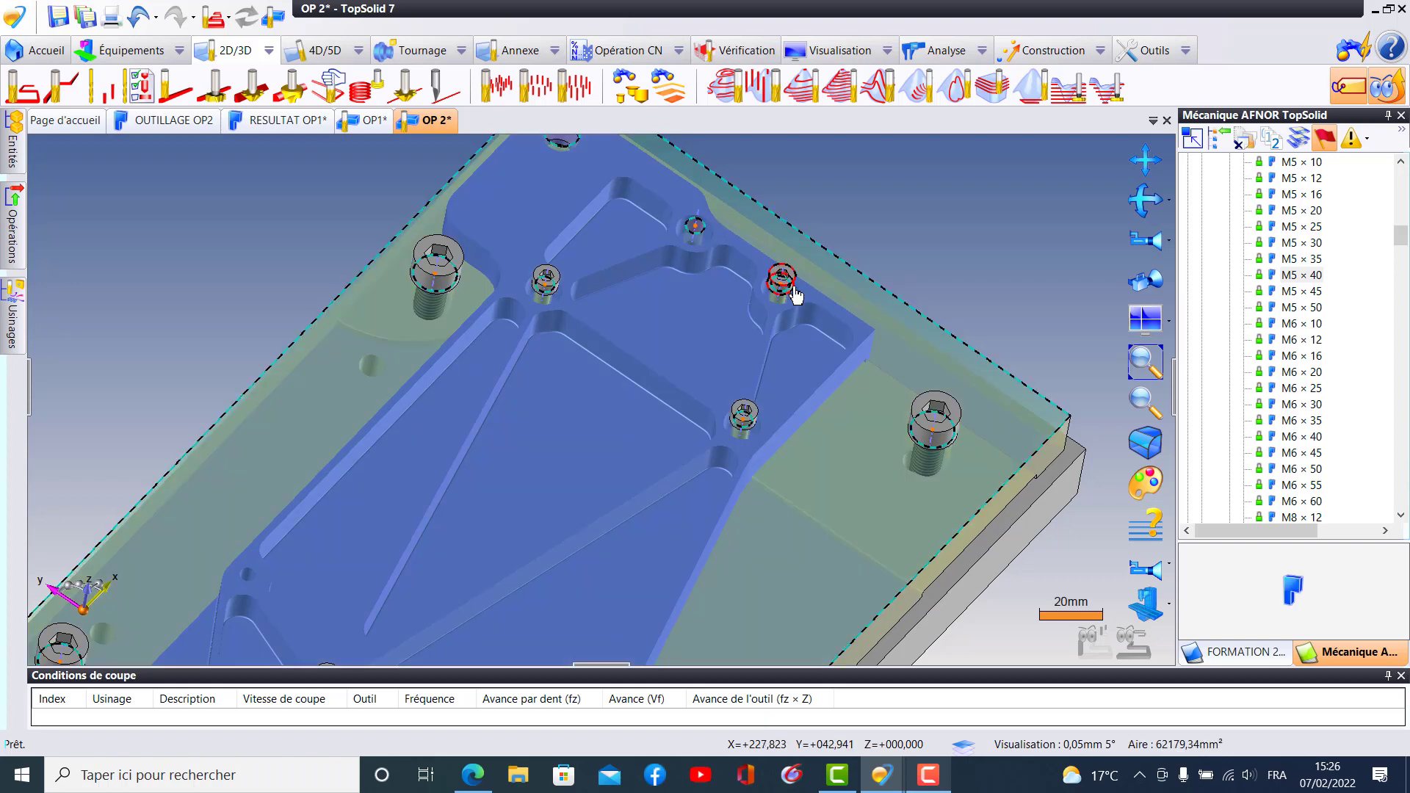
pyautogui.keyDown('ctrl'); pyautogui.moveTo(793, 288); pyautogui.dragTo(711, 235); pyautogui.keyUp('ctrl')
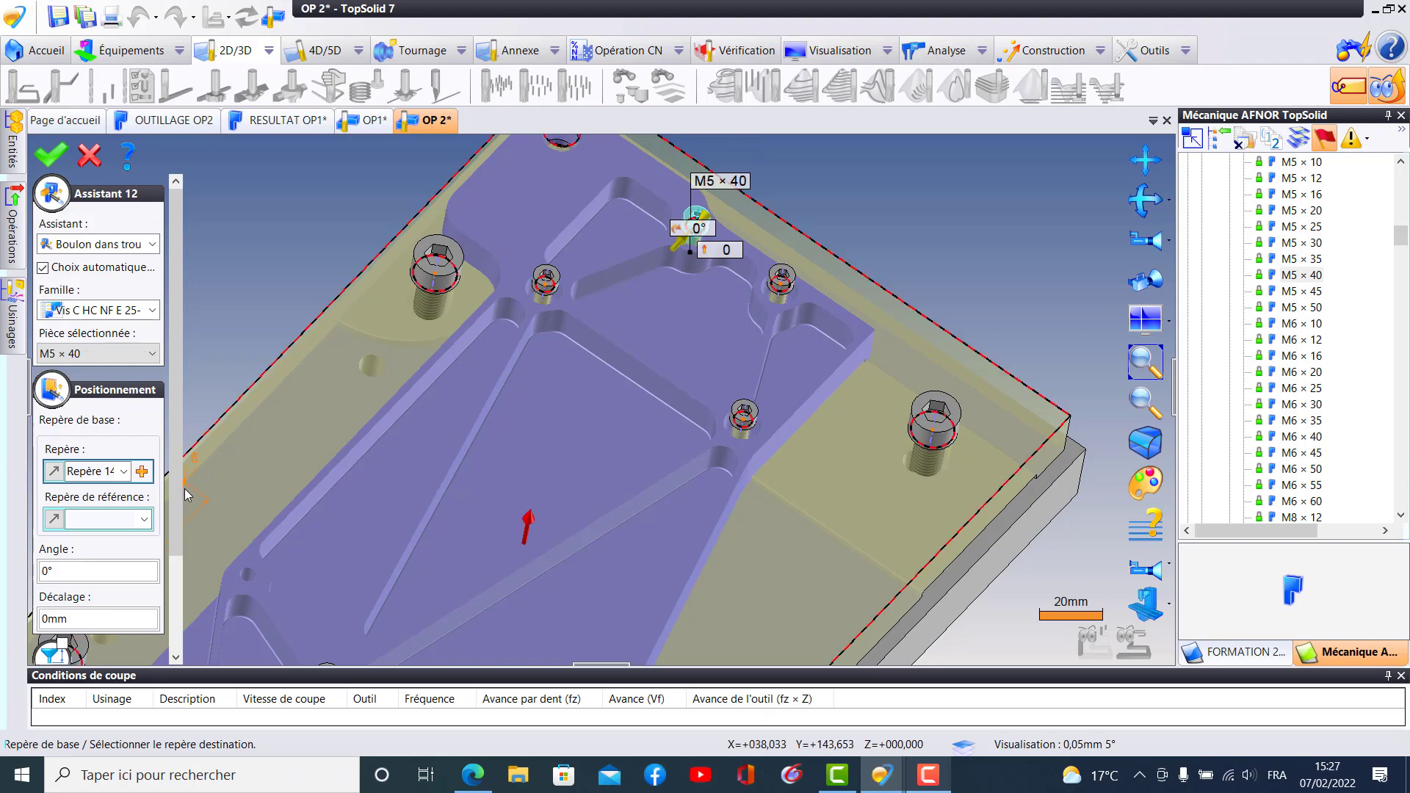
pyautogui.moveTo(176, 522); pyautogui.dragTo(189, 638)
pyautogui.click(106, 608)
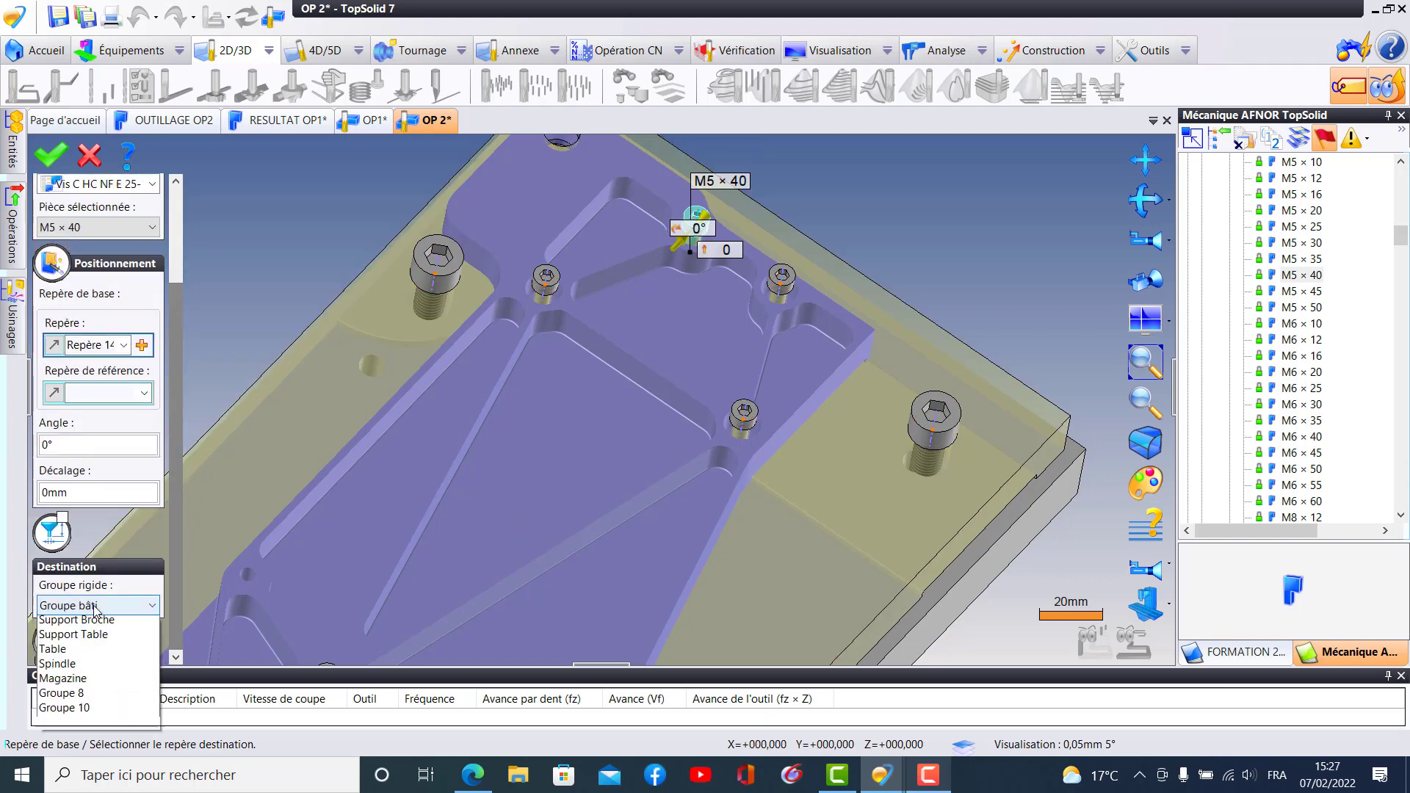
pyautogui.click(80, 669)
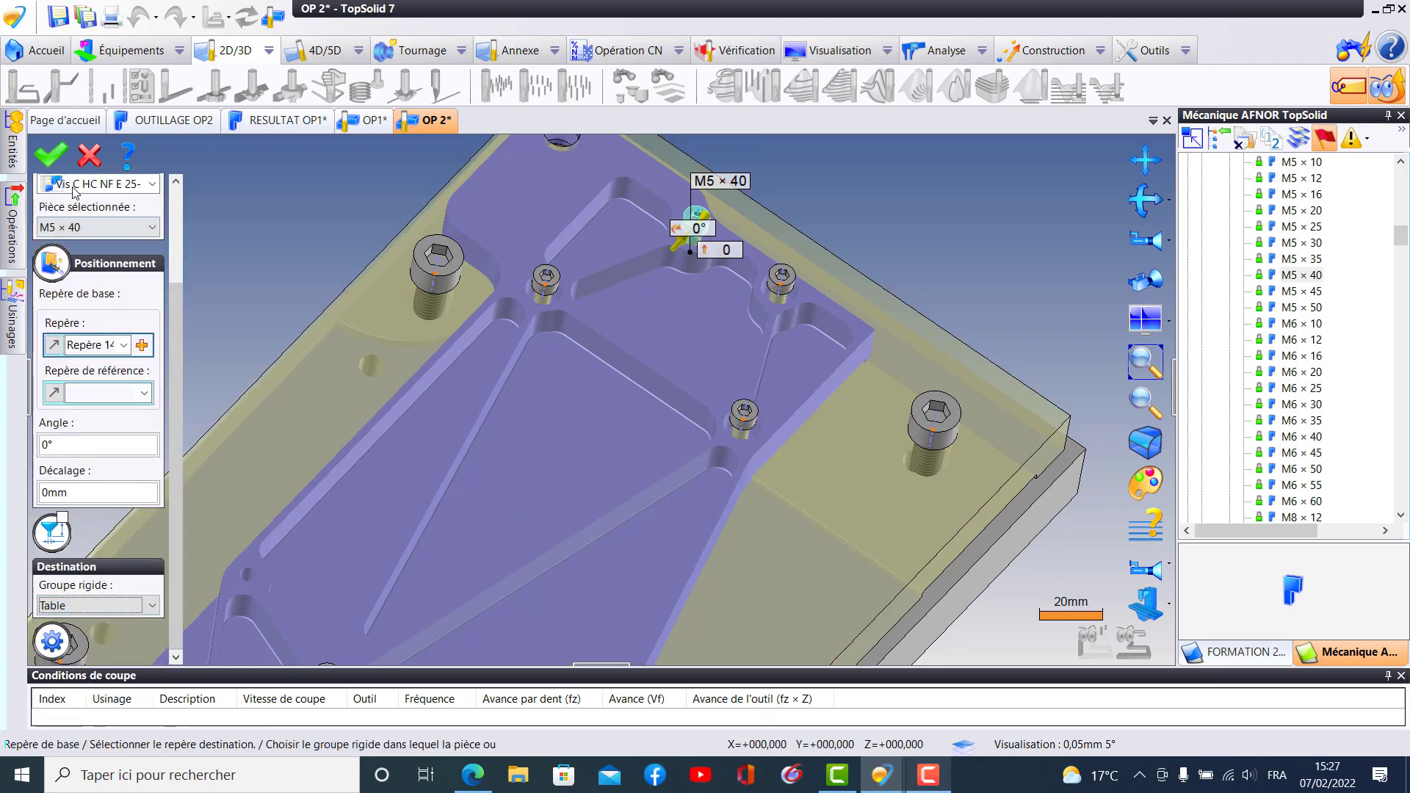
pyautogui.click(50, 155)
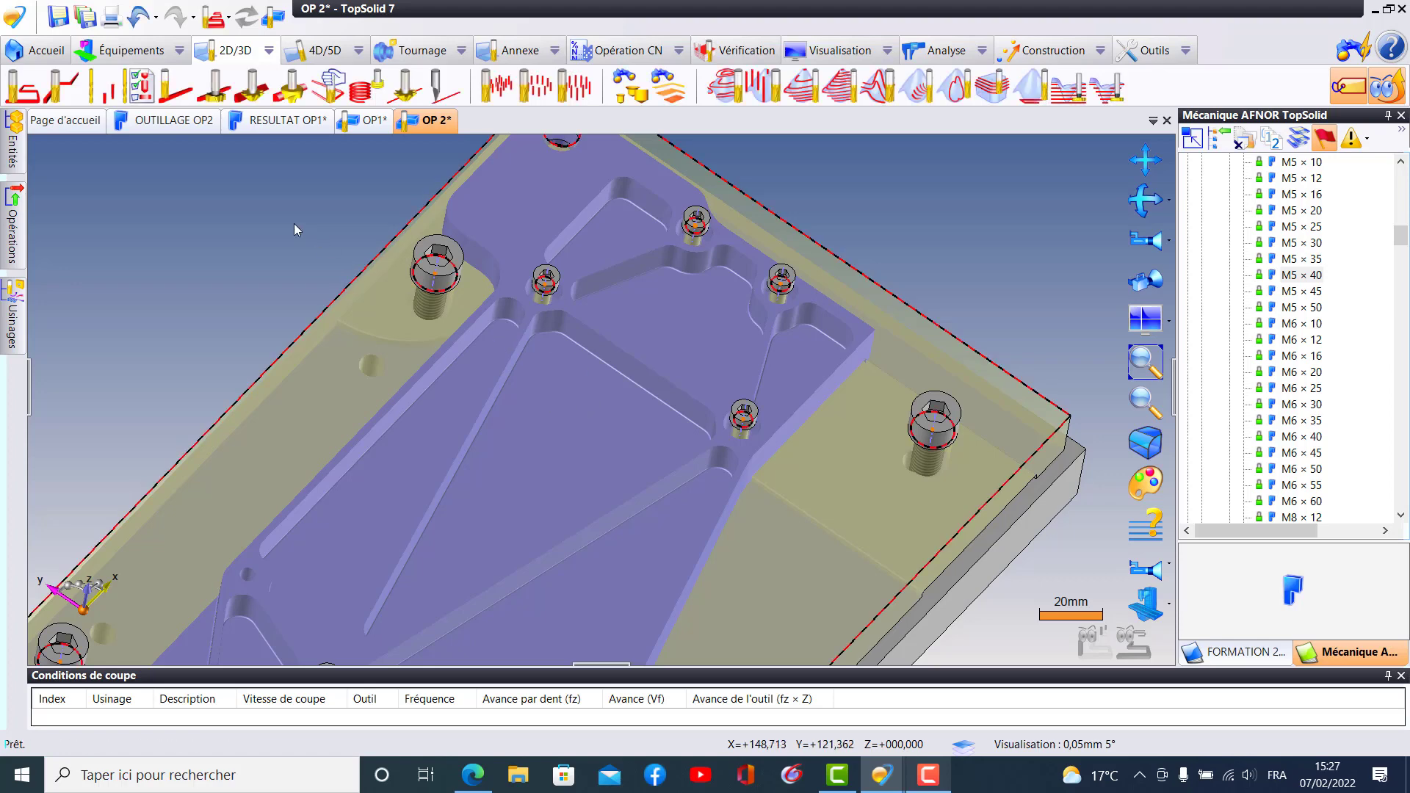
# - Review the screws among the document's parts, highlighting them individually to check their locations on the fixture
pyautogui.click(13, 147)
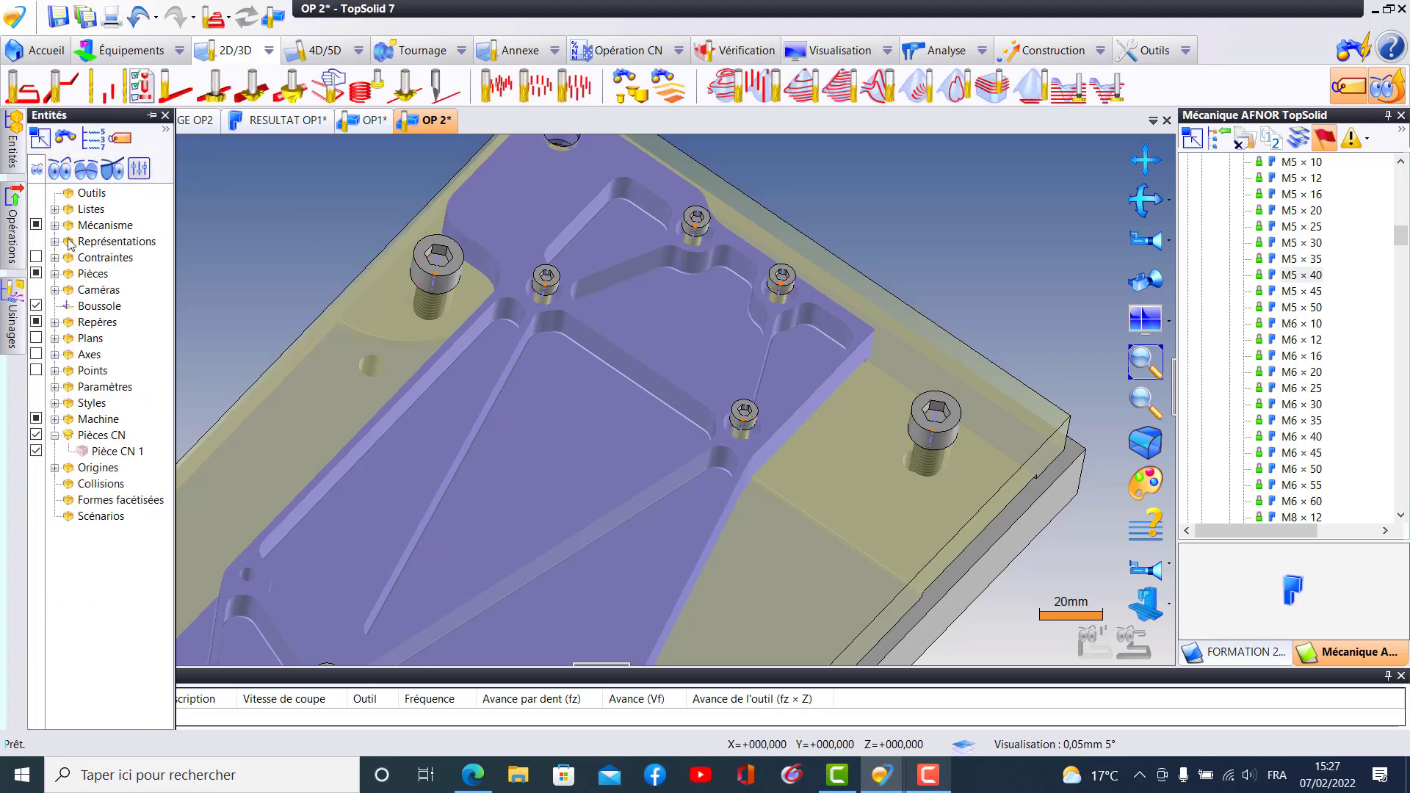
pyautogui.click(55, 274)
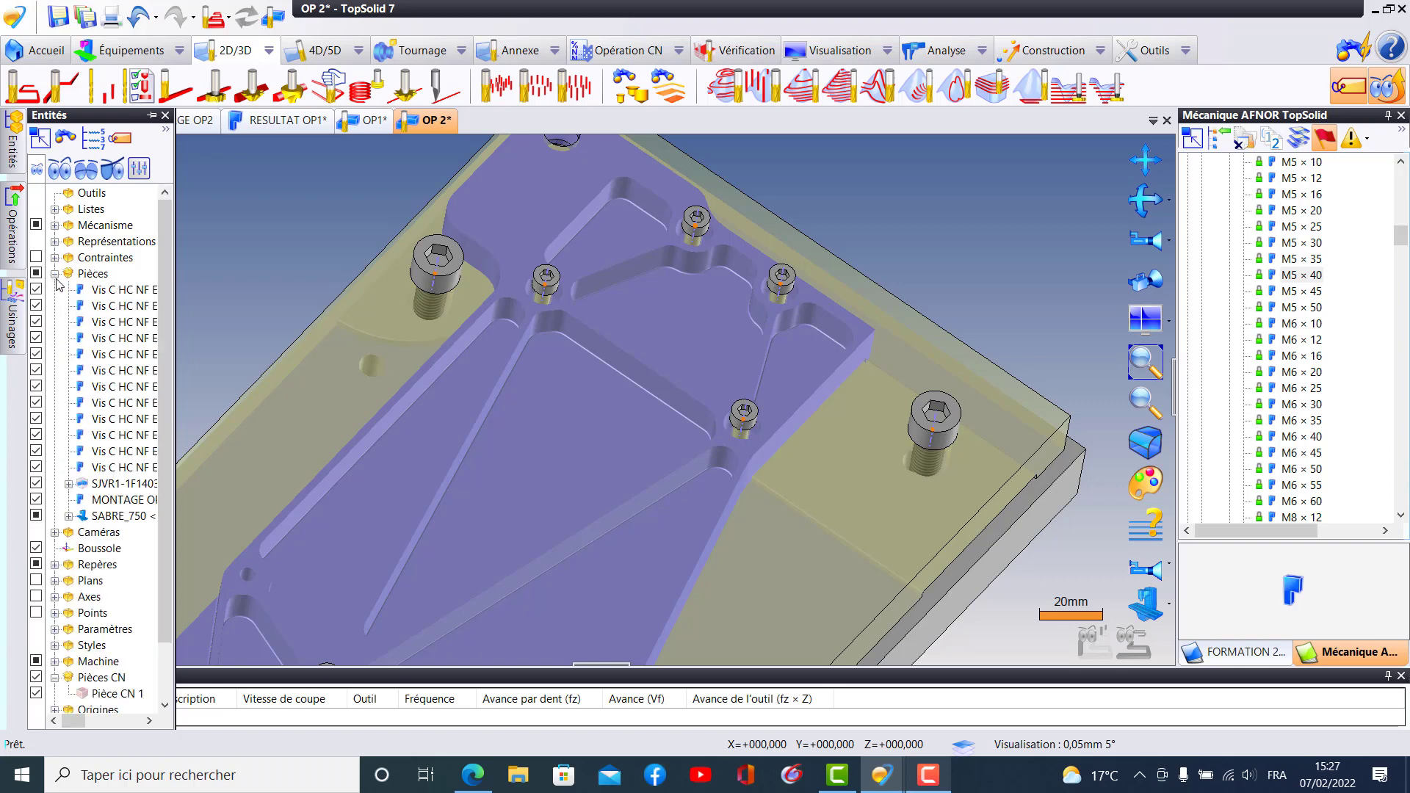
pyautogui.click(113, 292)
pyautogui.click(139, 307)
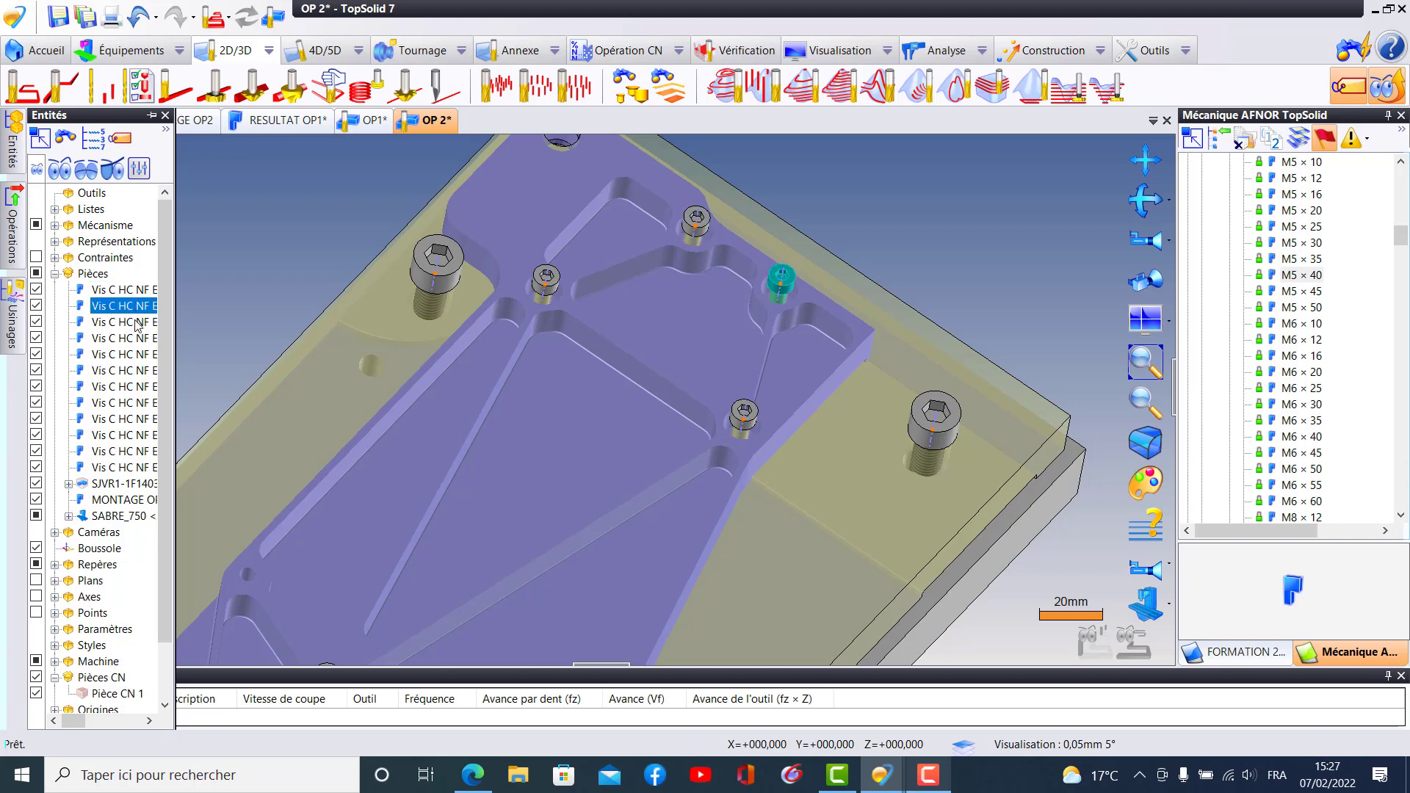
pyautogui.click(136, 323)
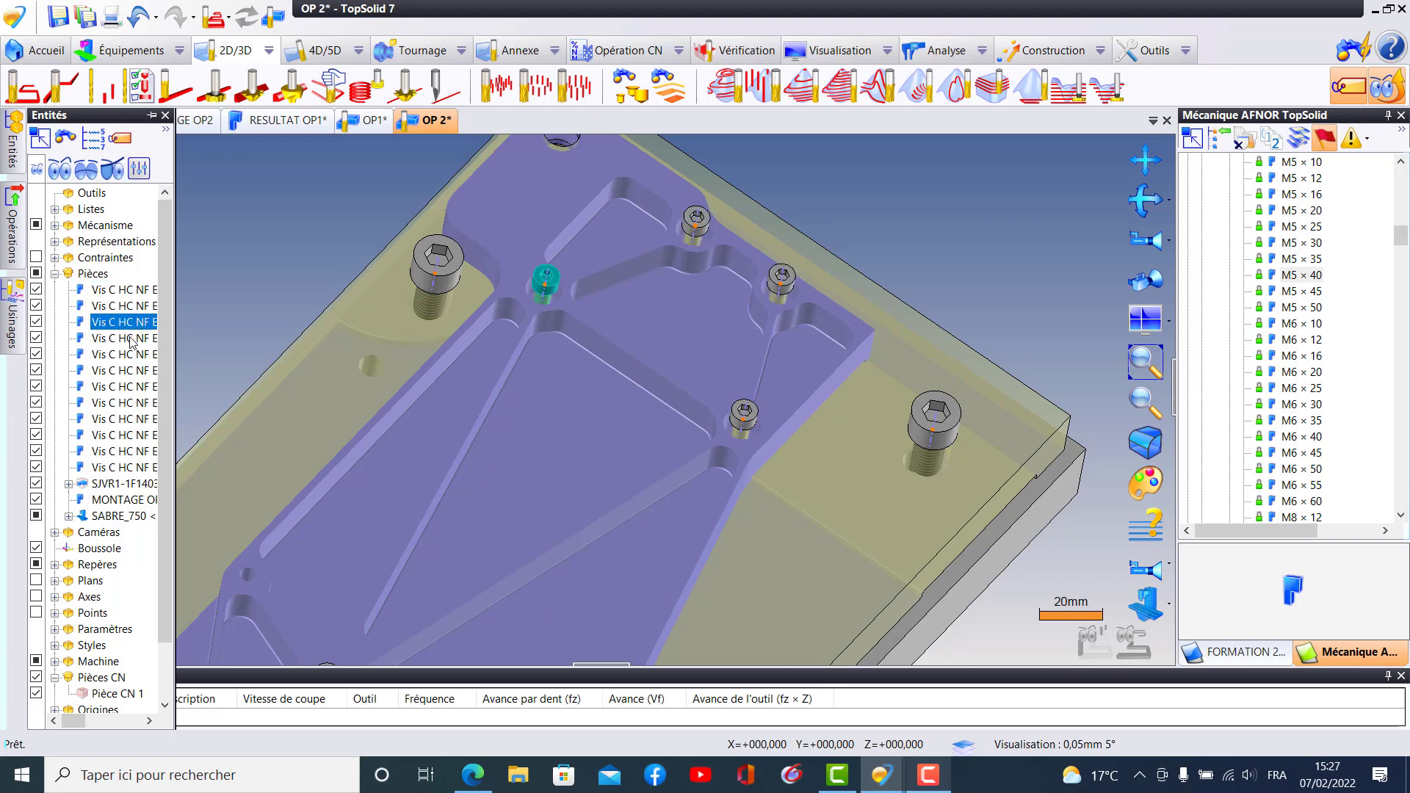
pyautogui.click(129, 339)
pyautogui.scroll(-8, 446, 369)
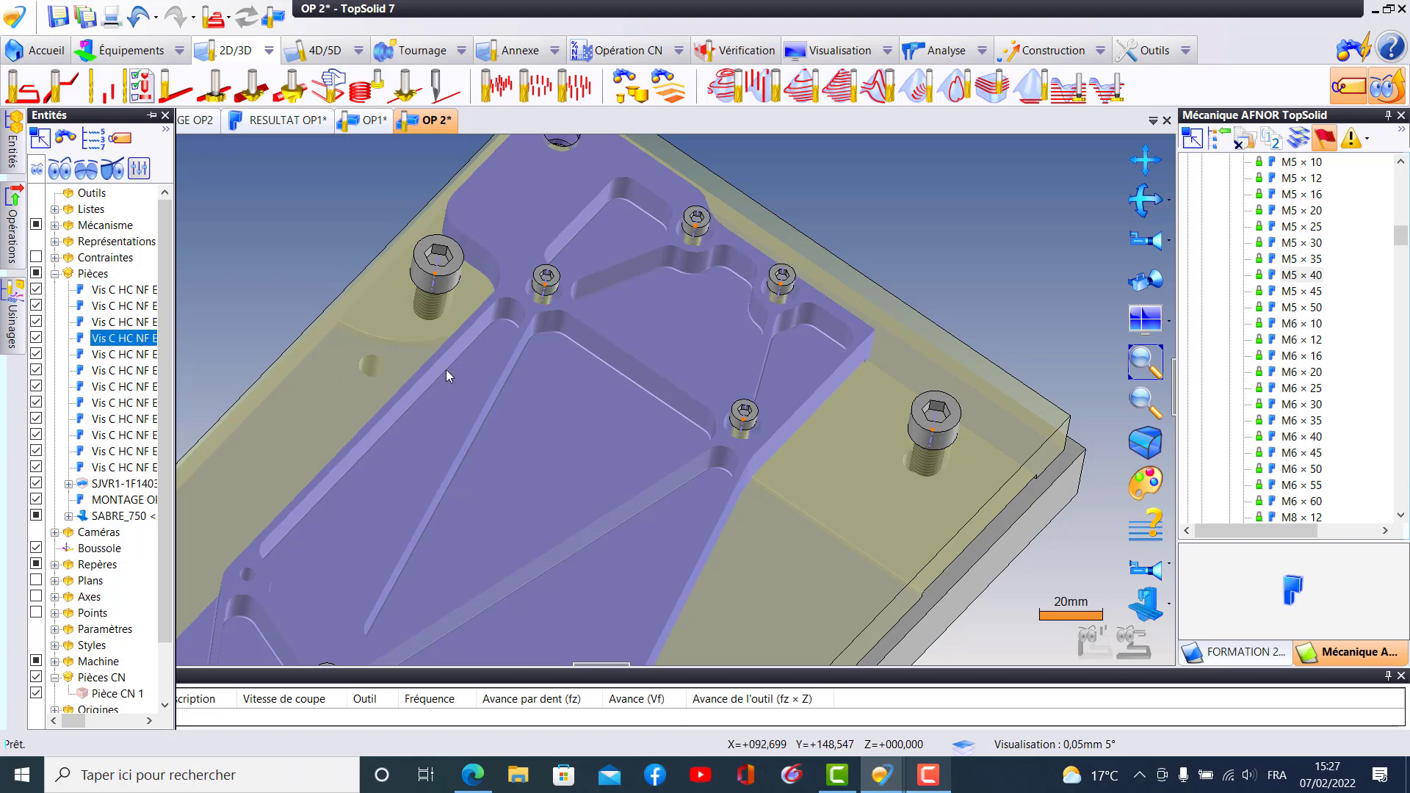
pyautogui.click(122, 355)
pyautogui.click(116, 372)
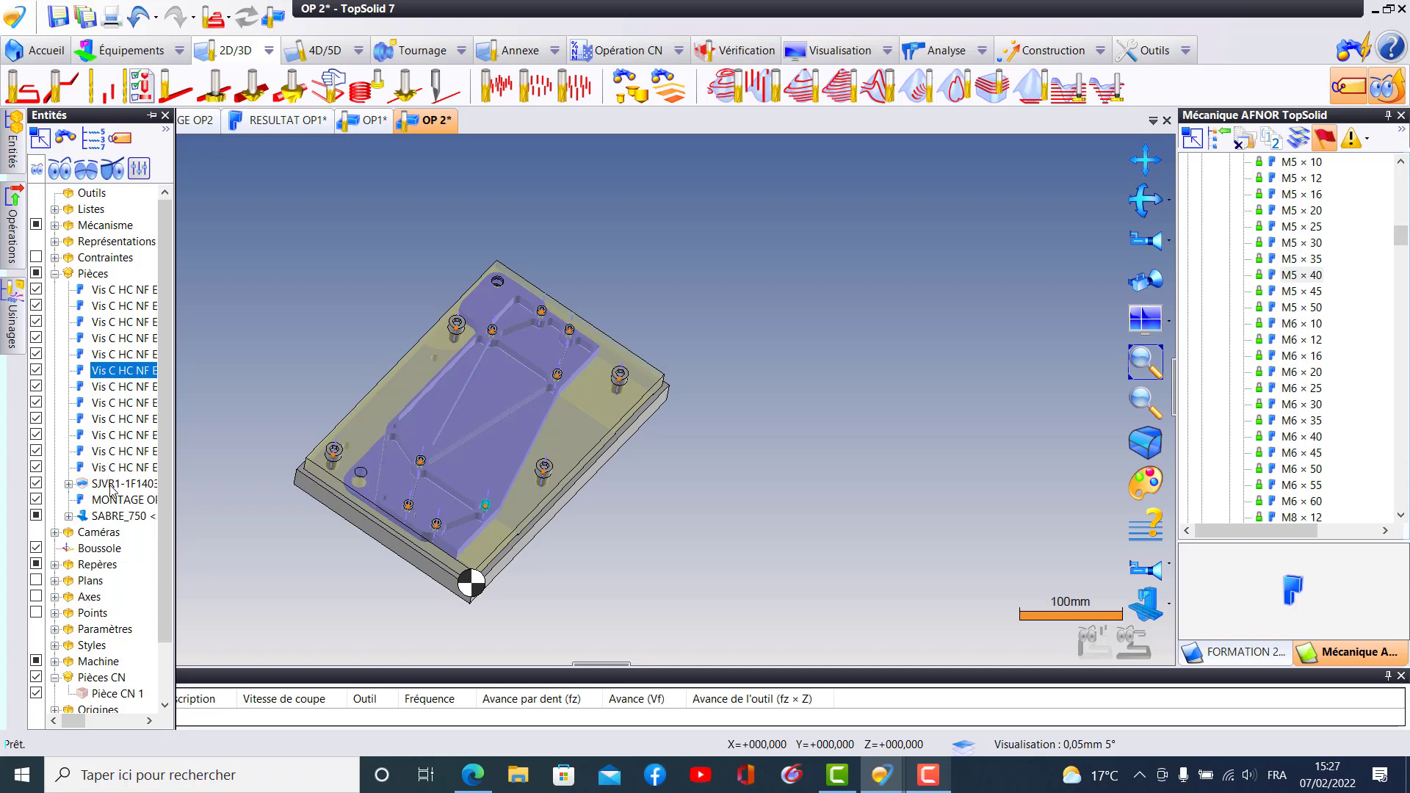
pyautogui.click(120, 469)
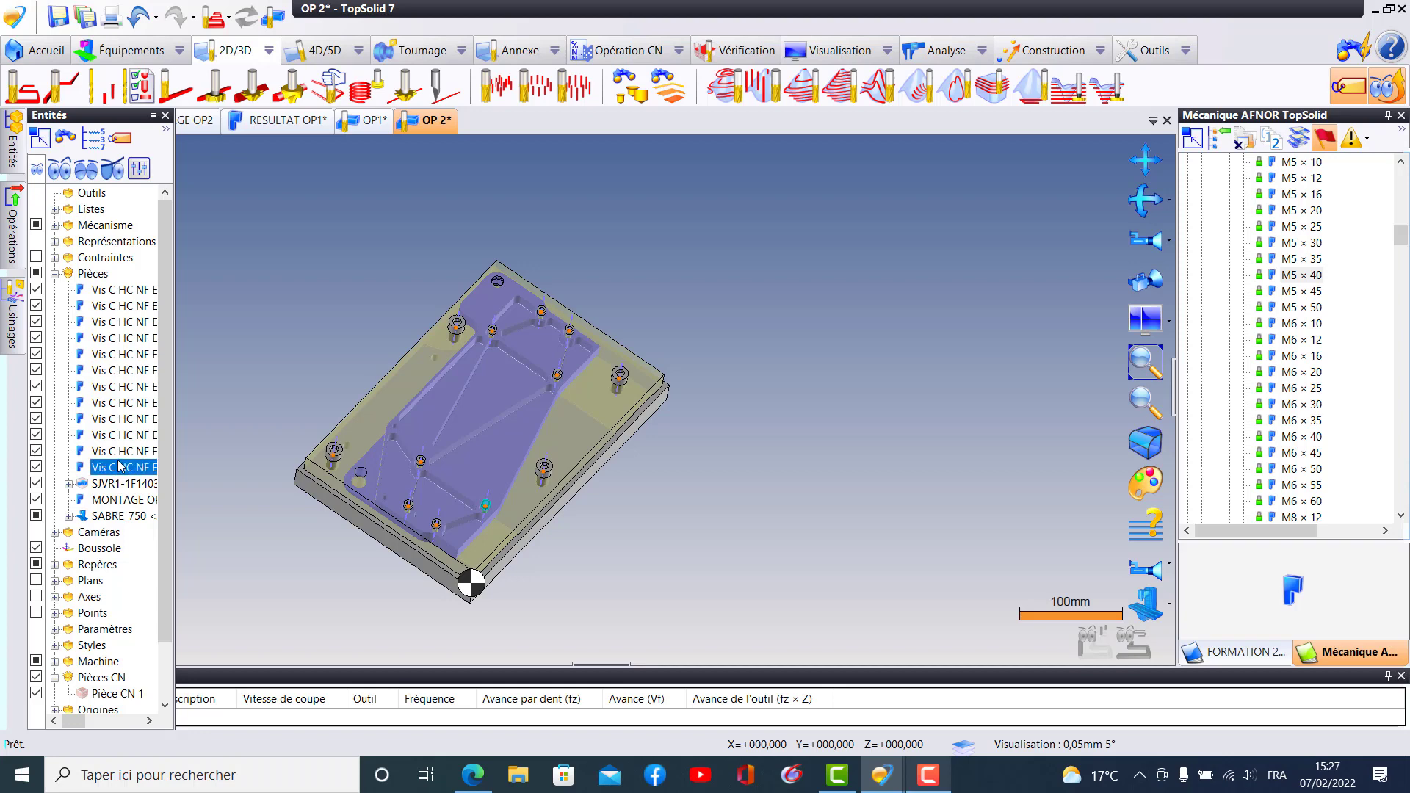
pyautogui.click(122, 434)
pyautogui.click(126, 418)
pyautogui.click(126, 386)
pyautogui.click(121, 338)
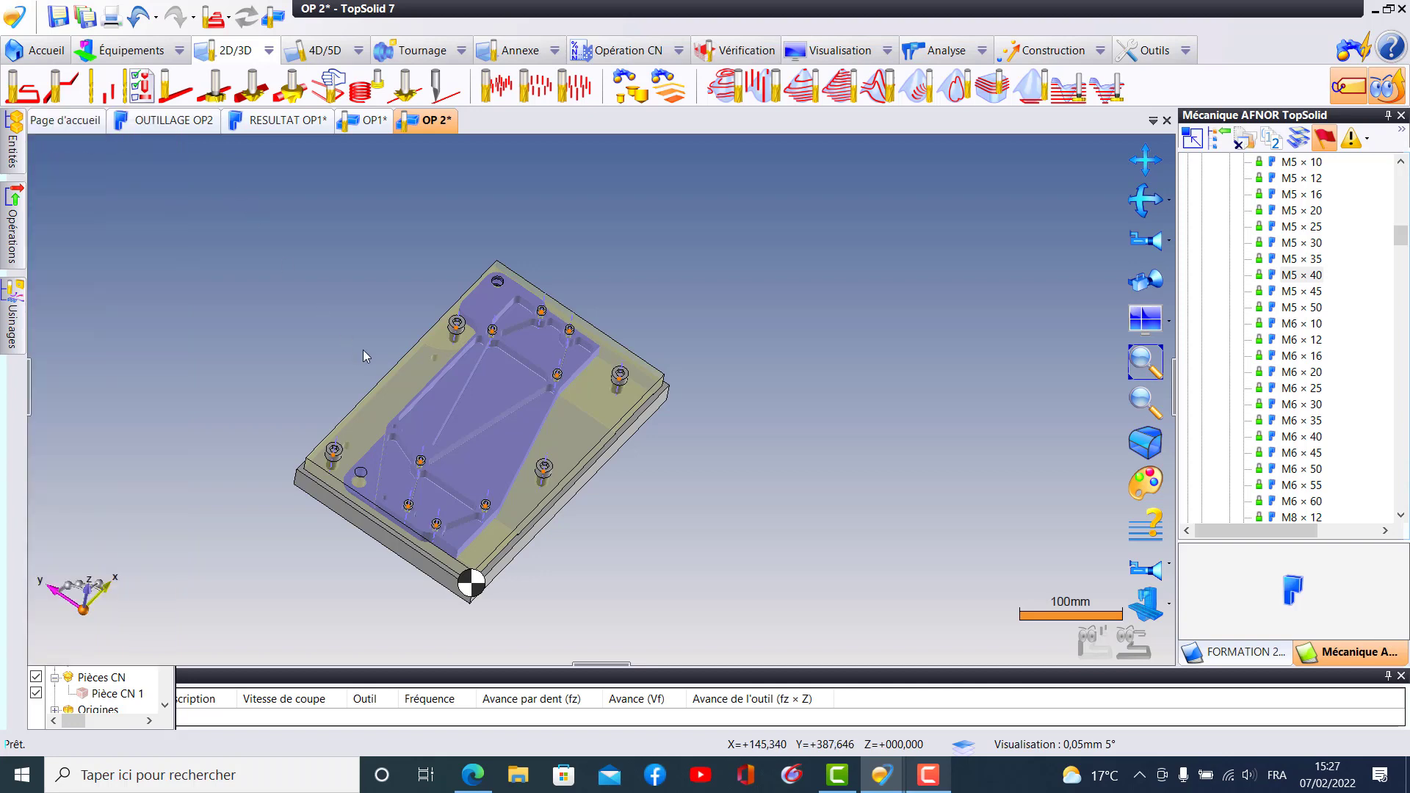
# - Save the OP 2 document and inspect the screws at the part's +X end
pyautogui.moveTo(624, 440); pyautogui.dragTo(564, 374, button='middle')
pyautogui.moveTo(331, 249); pyautogui.dragTo(461, 296, button='middle')
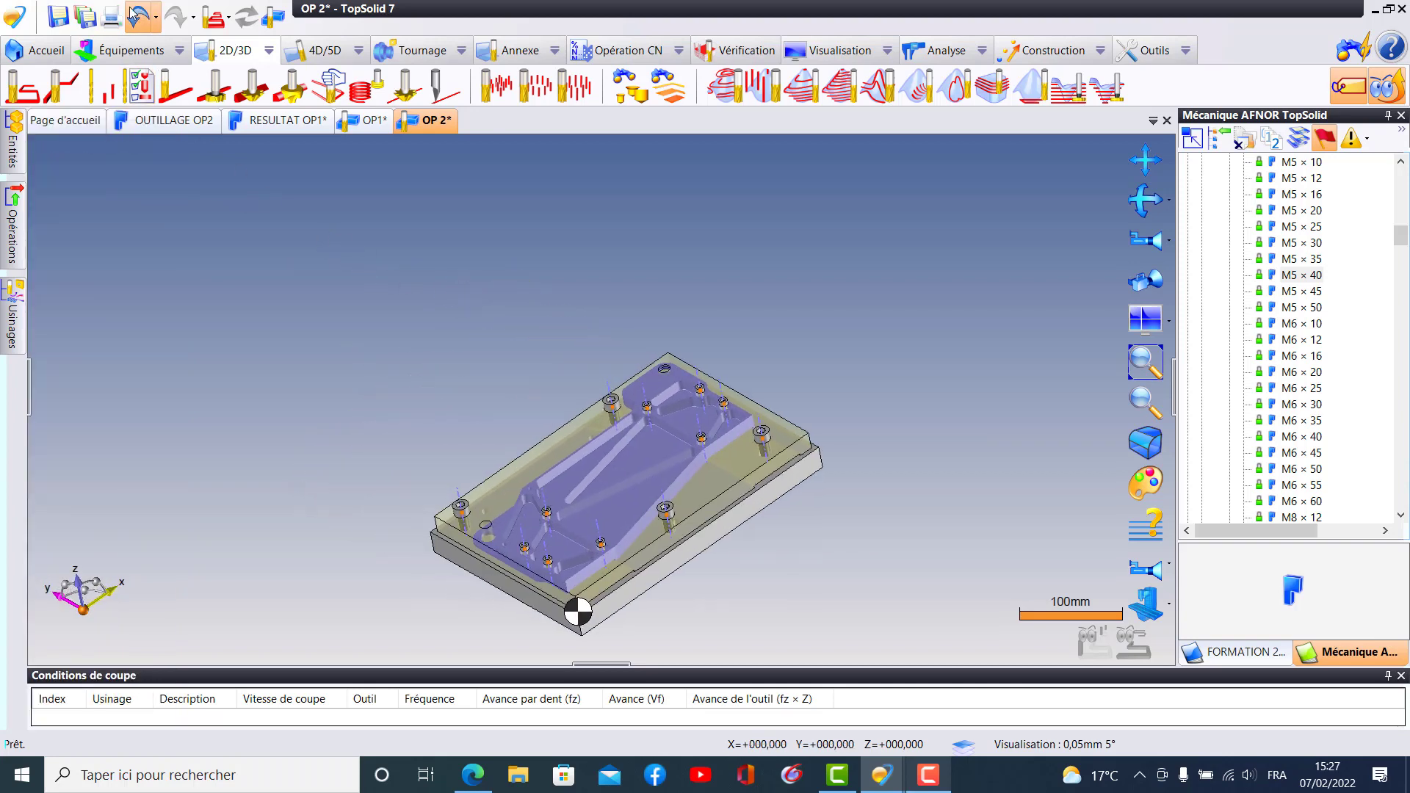
pyautogui.click(59, 20)
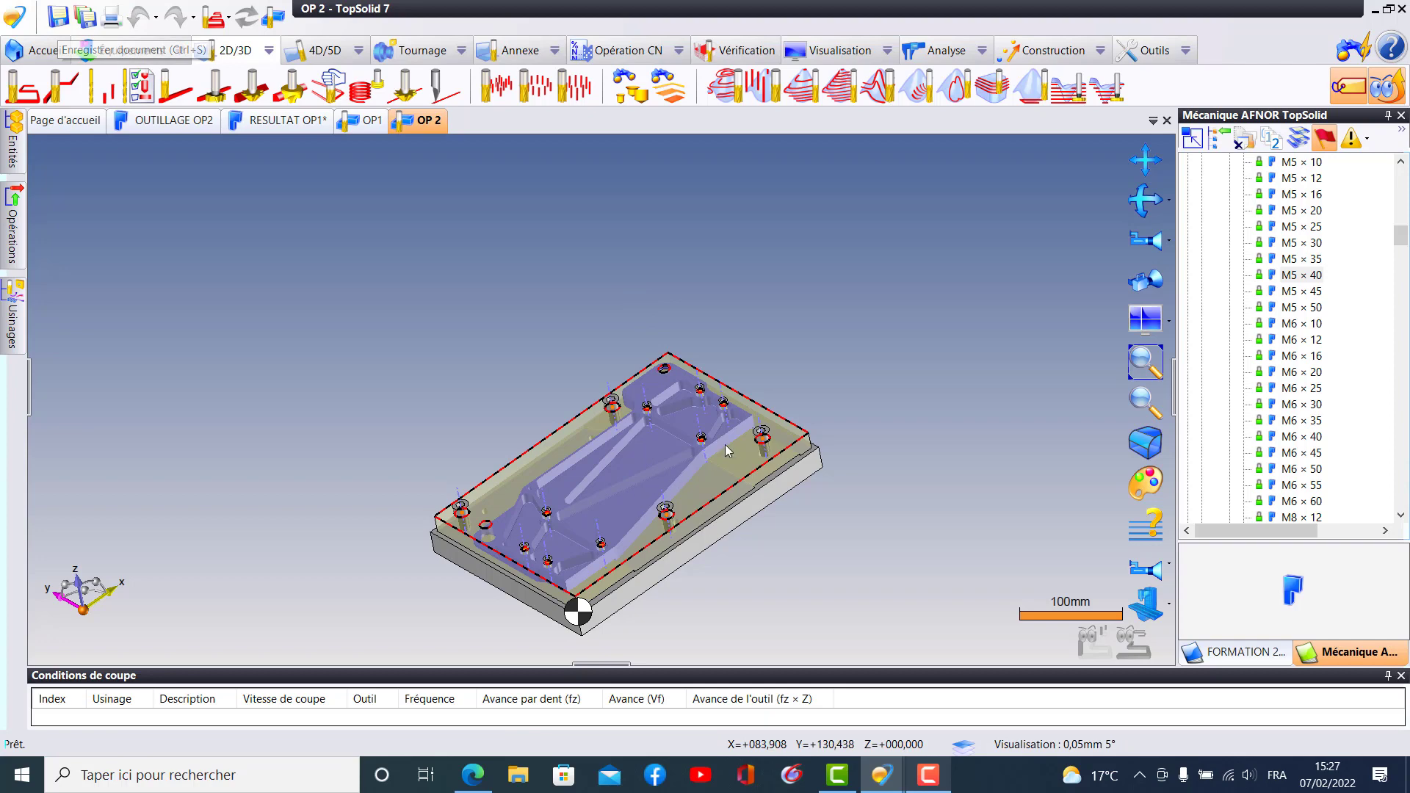
pyautogui.scroll(3, 725, 443)
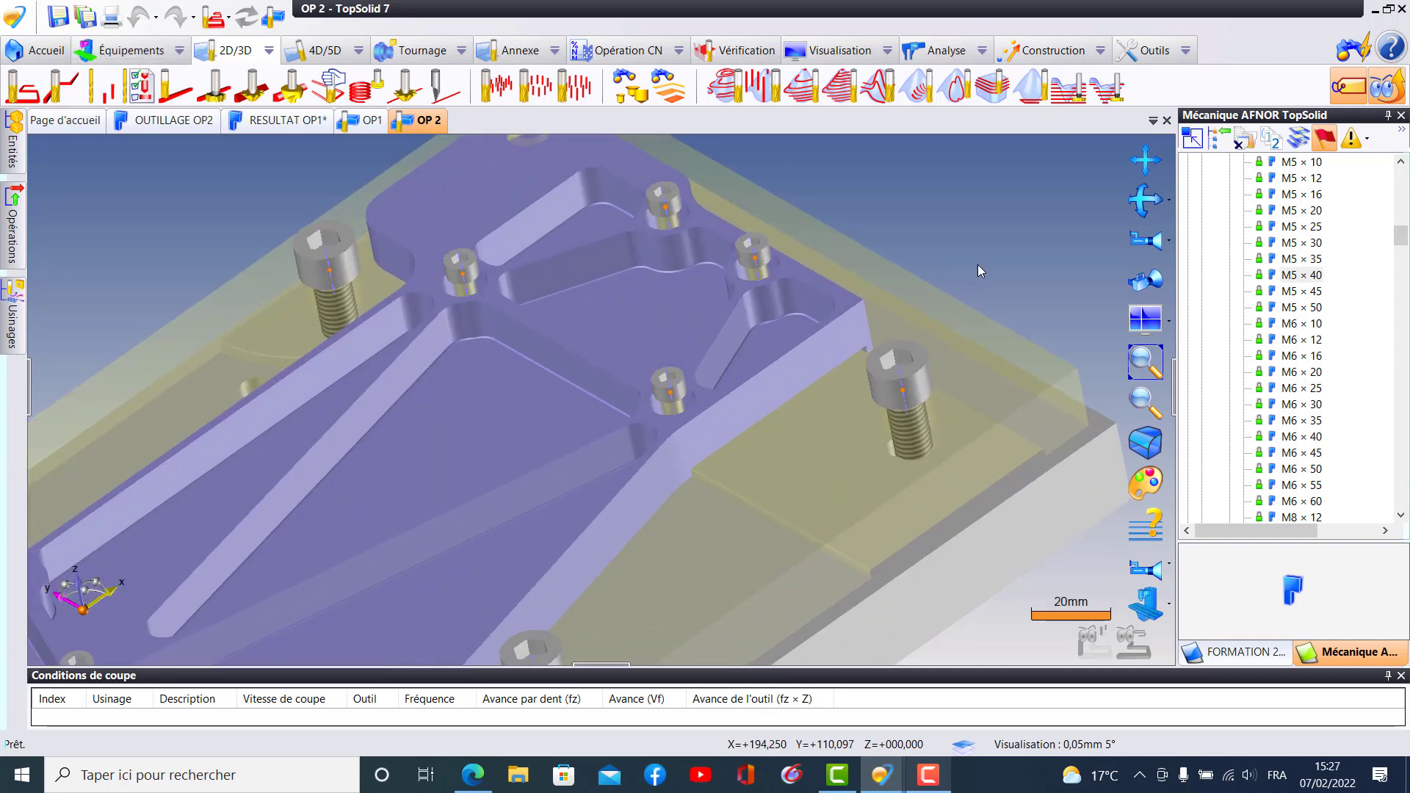